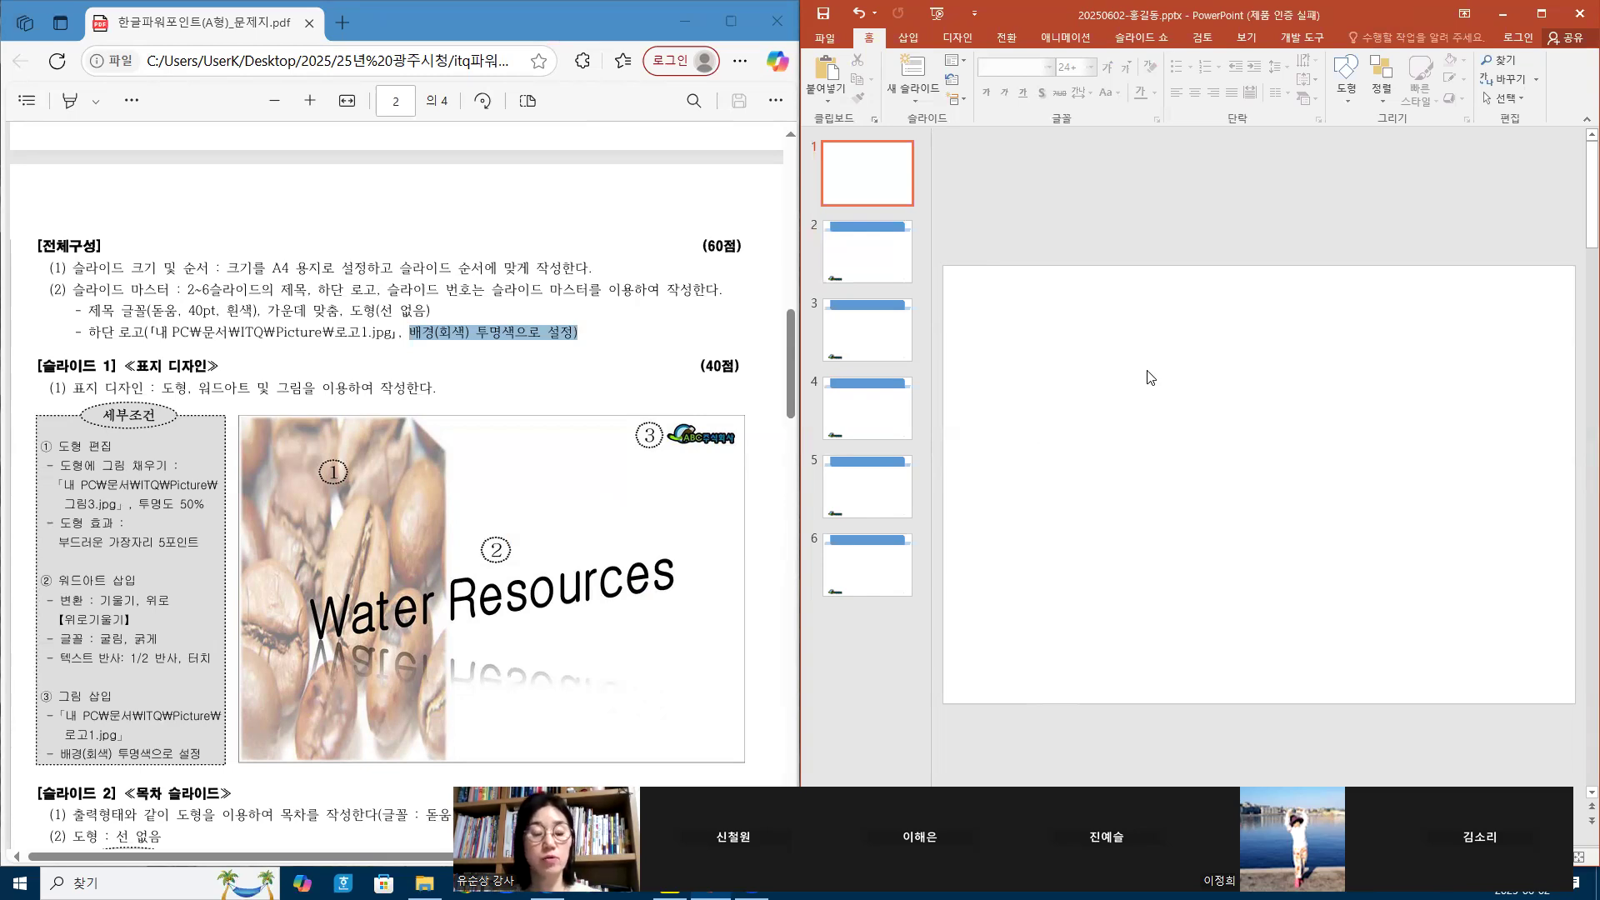
Paste the copied ABC logo onto slide 1 and move it to the slide's upper-right corner
{"action": "key", "text": "ctrl+v"}
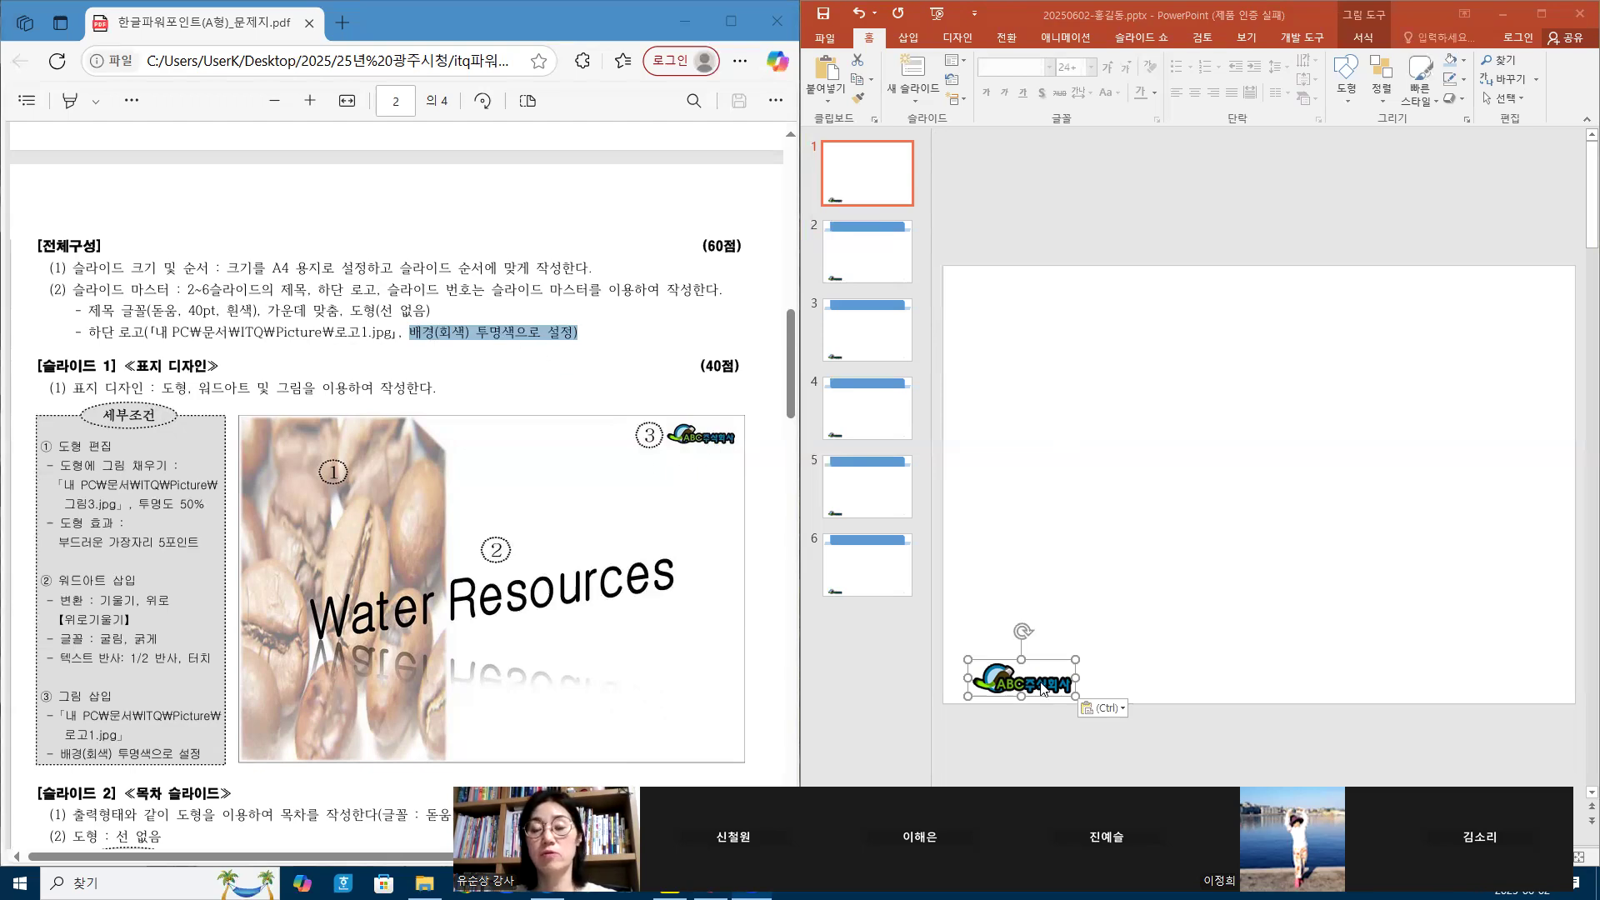
{"action": "left_click", "coordinate": [1109, 588]}
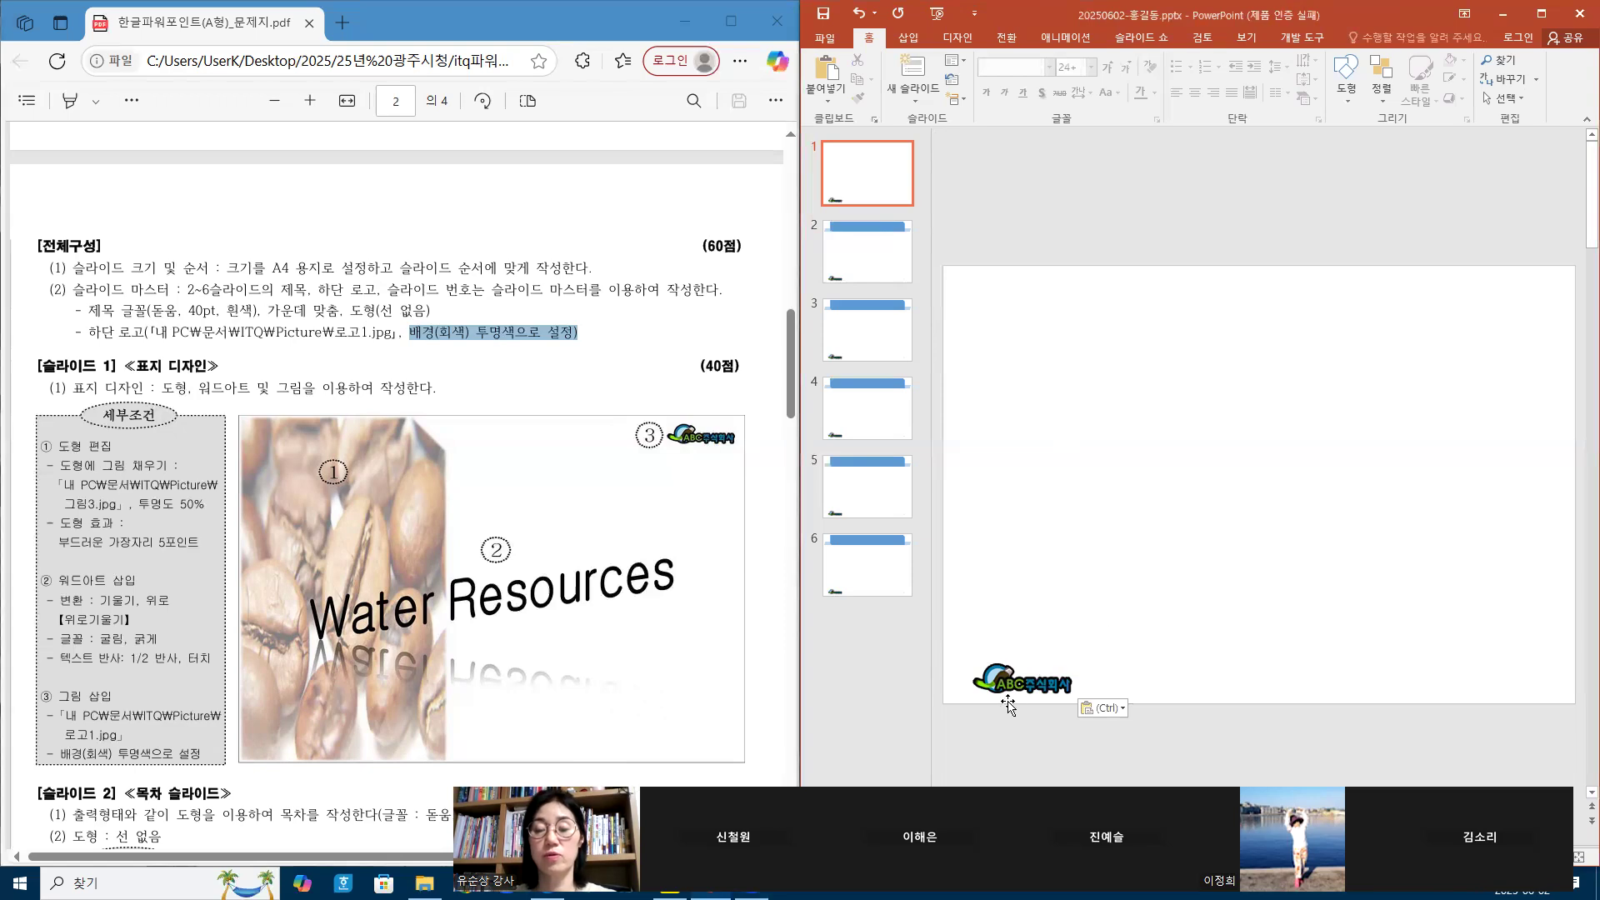
{"action": "left_click_drag", "start_coordinate": [1014, 687], "coordinate": [1523, 267]}
{"action": "left_click_drag", "start_coordinate": [1452, 318], "coordinate": [1444, 322]}
{"action": "left_click", "coordinate": [1165, 590]}
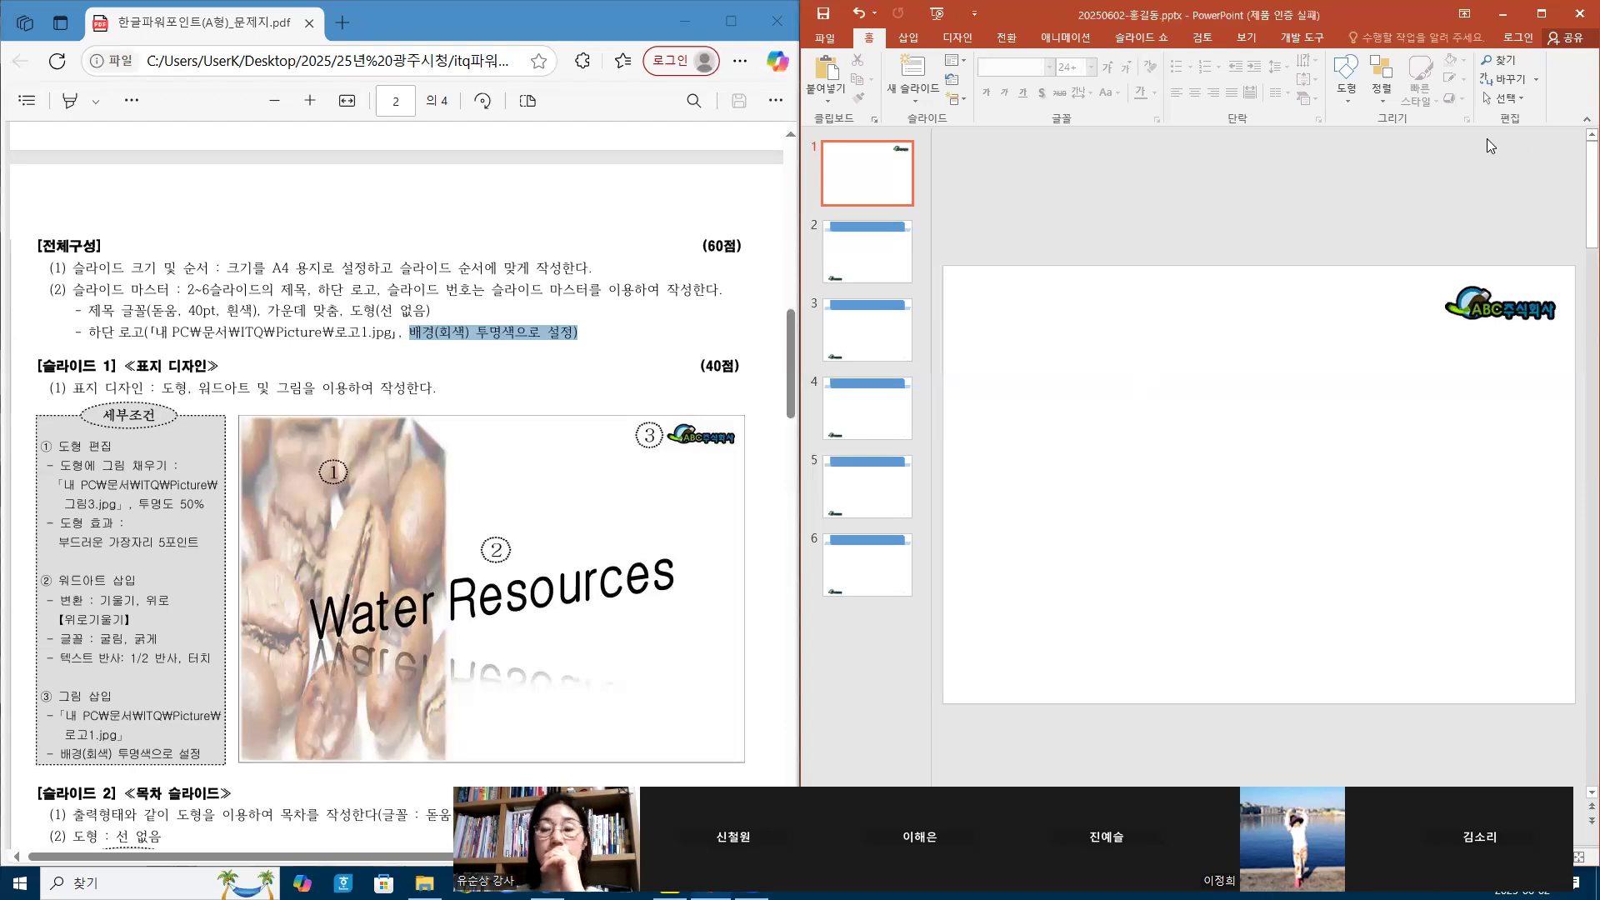
Close the presentation without saving its changes and minimize the PDF window
{"action": "left_click", "coordinate": [1577, 18]}
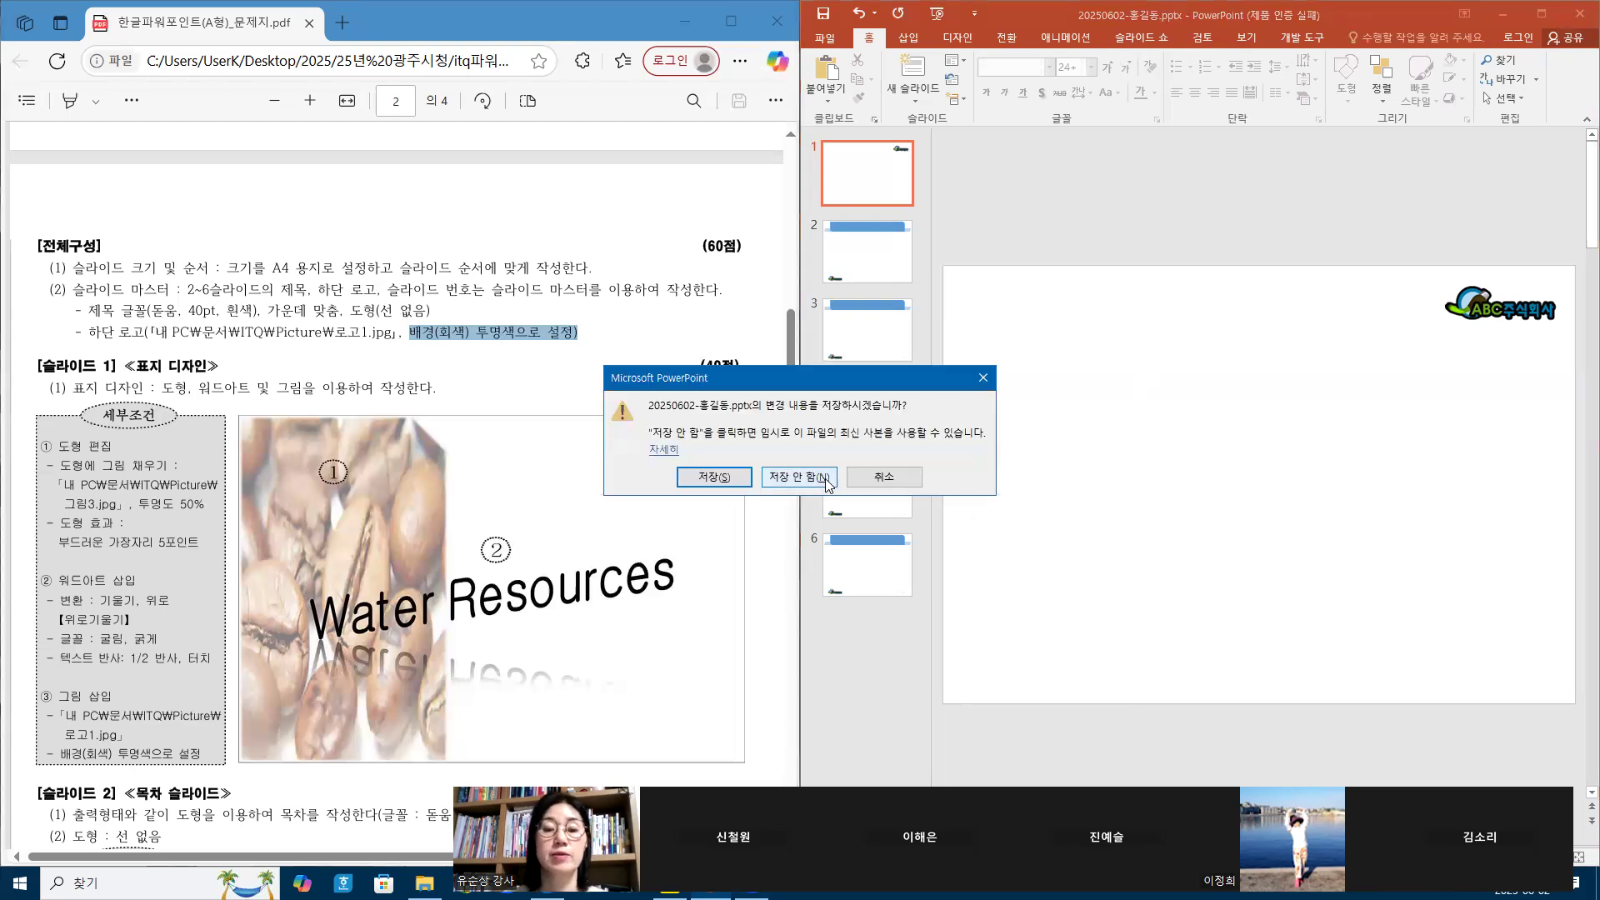
{"action": "left_click", "coordinate": [798, 485]}
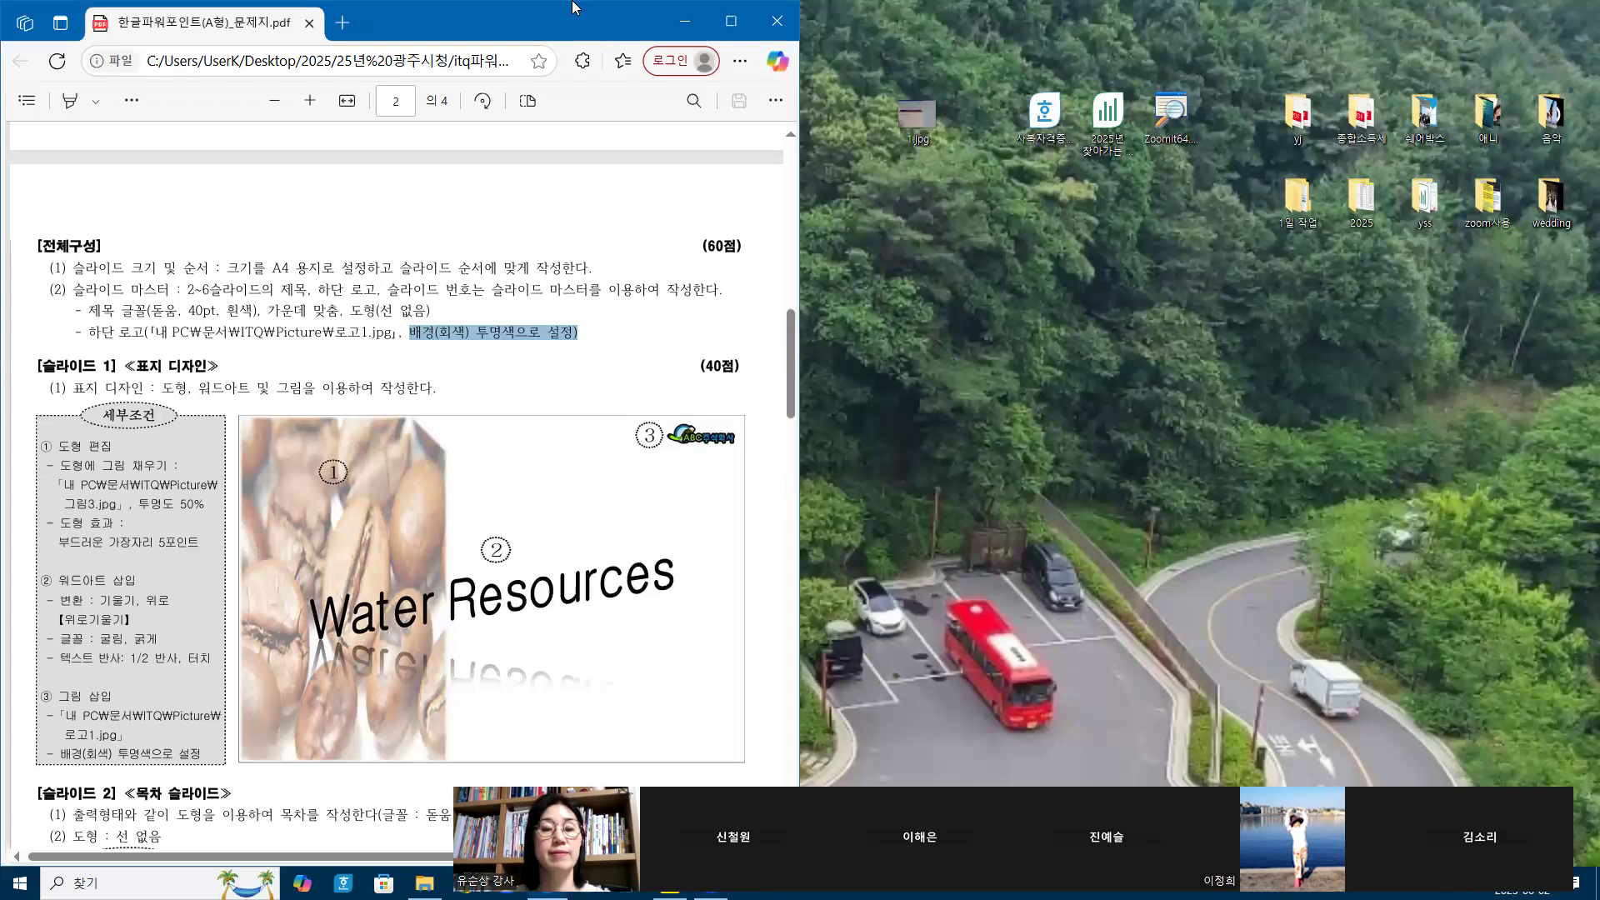
{"action": "left_click", "coordinate": [685, 28]}
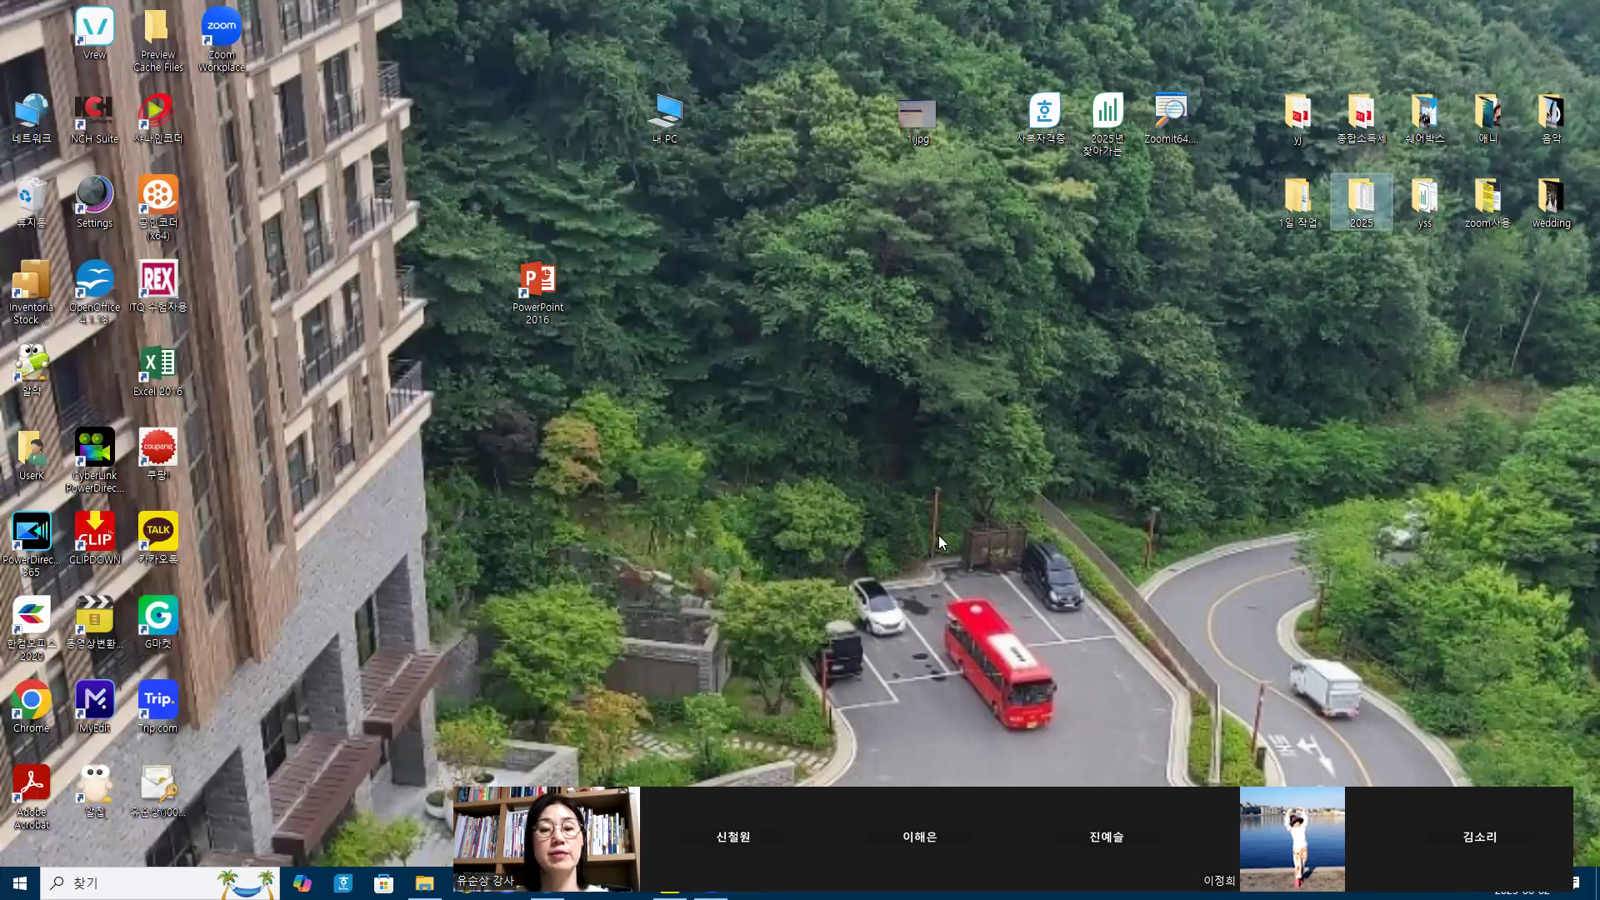
Open the picture 1.jpg from the desktop and close its duplicate viewer window
{"action": "double_click", "coordinate": [918, 116]}
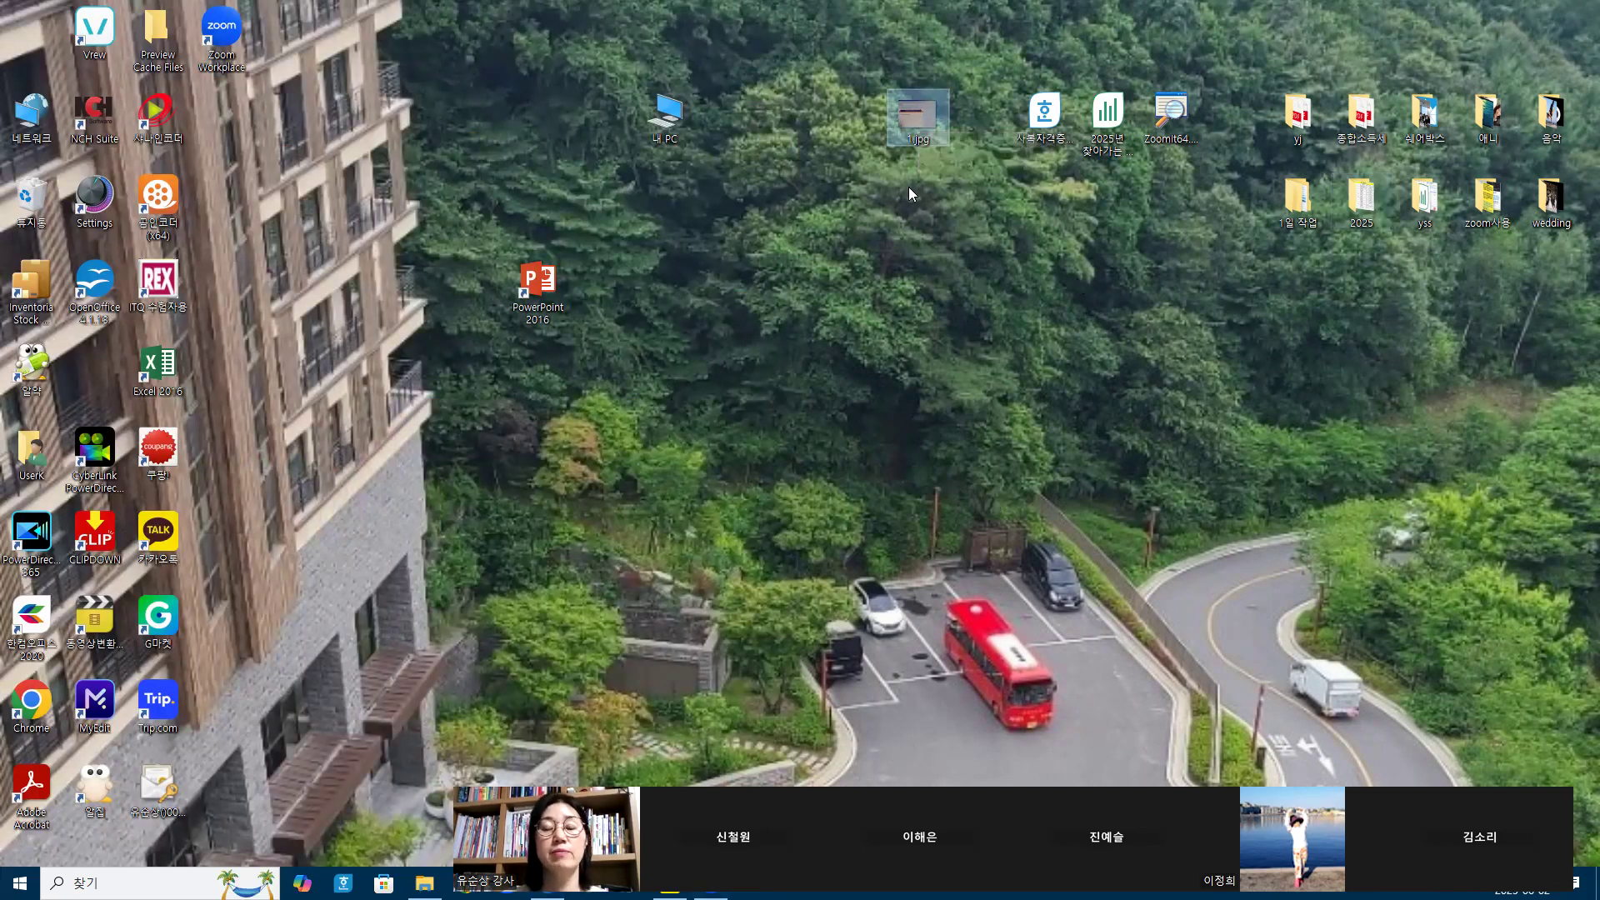
{"action": "double_click", "coordinate": [913, 118]}
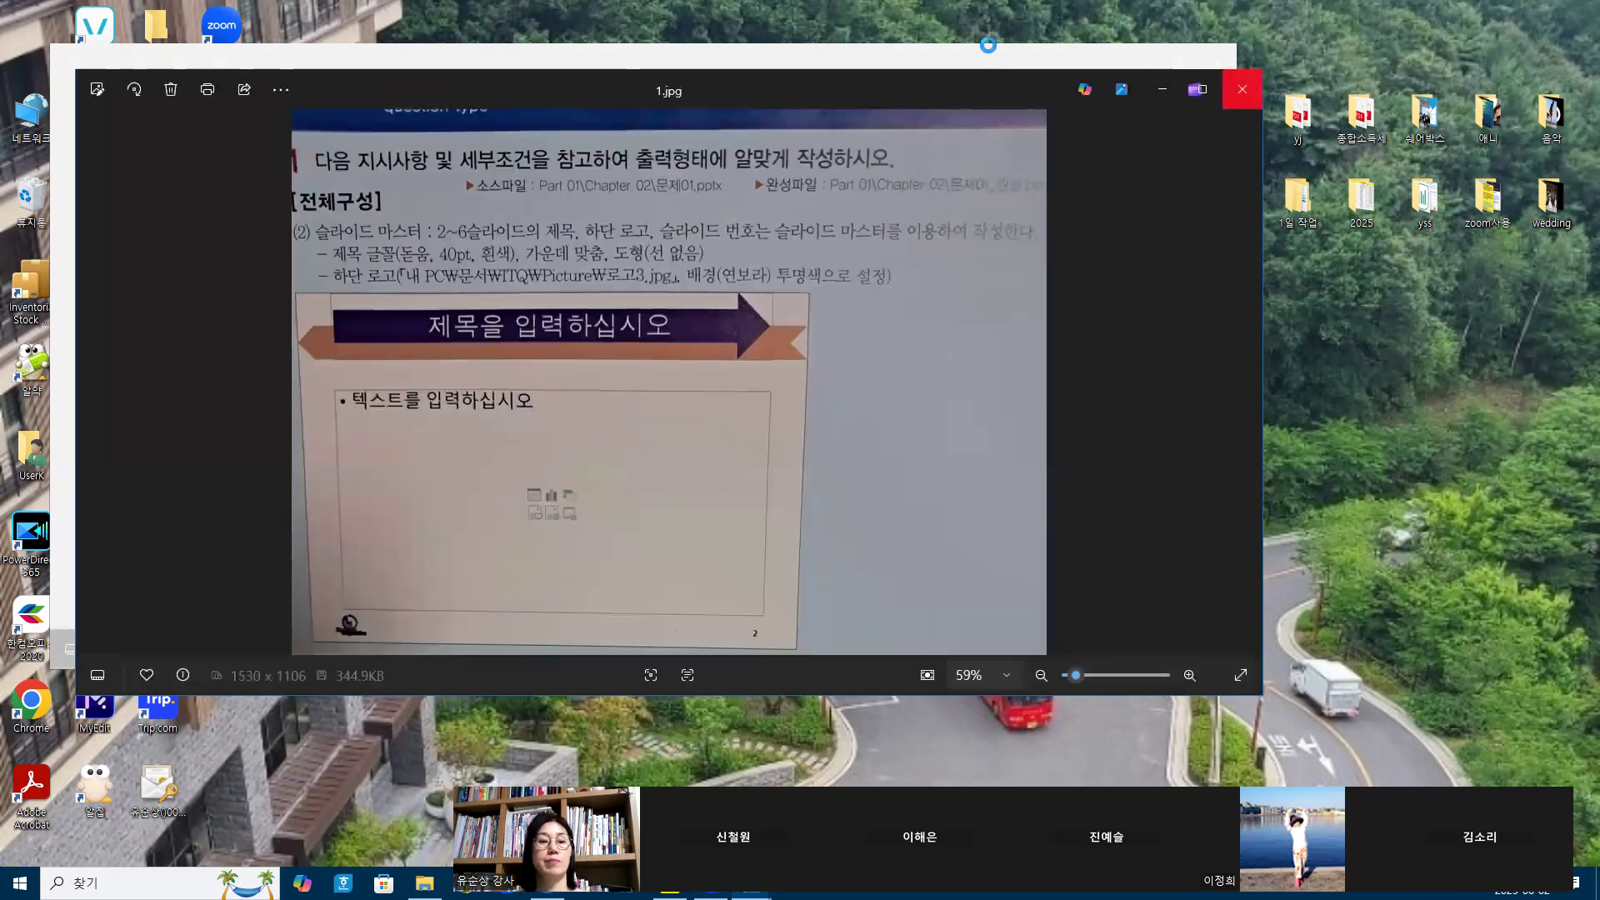
{"action": "left_click_drag", "start_coordinate": [914, 83], "coordinate": [1082, 338]}
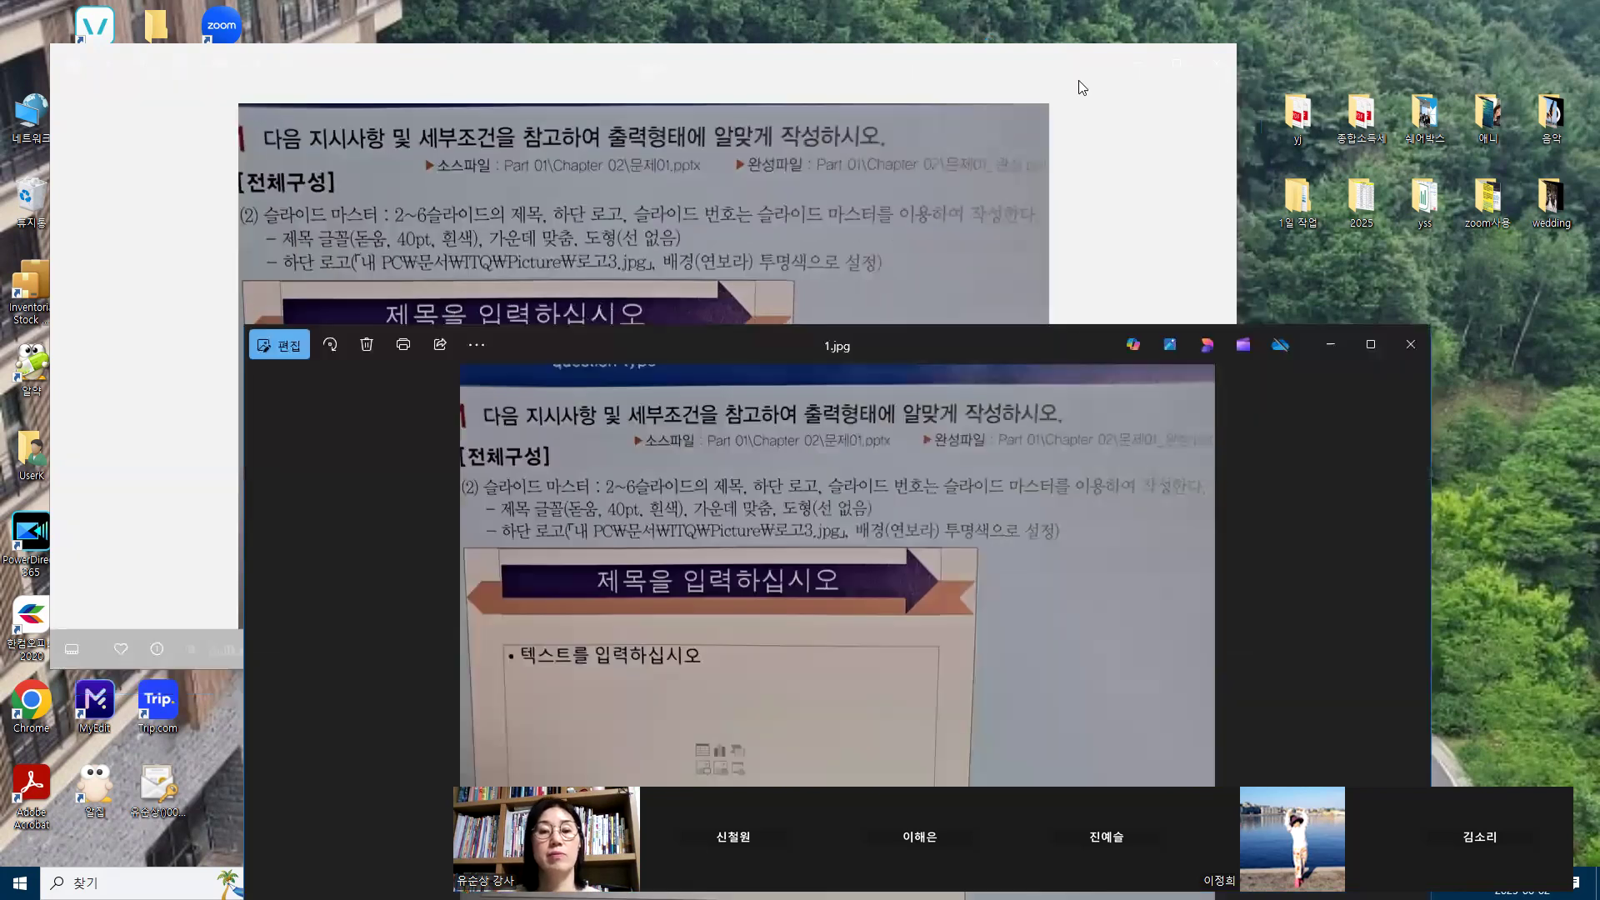
{"action": "left_click", "coordinate": [1158, 138]}
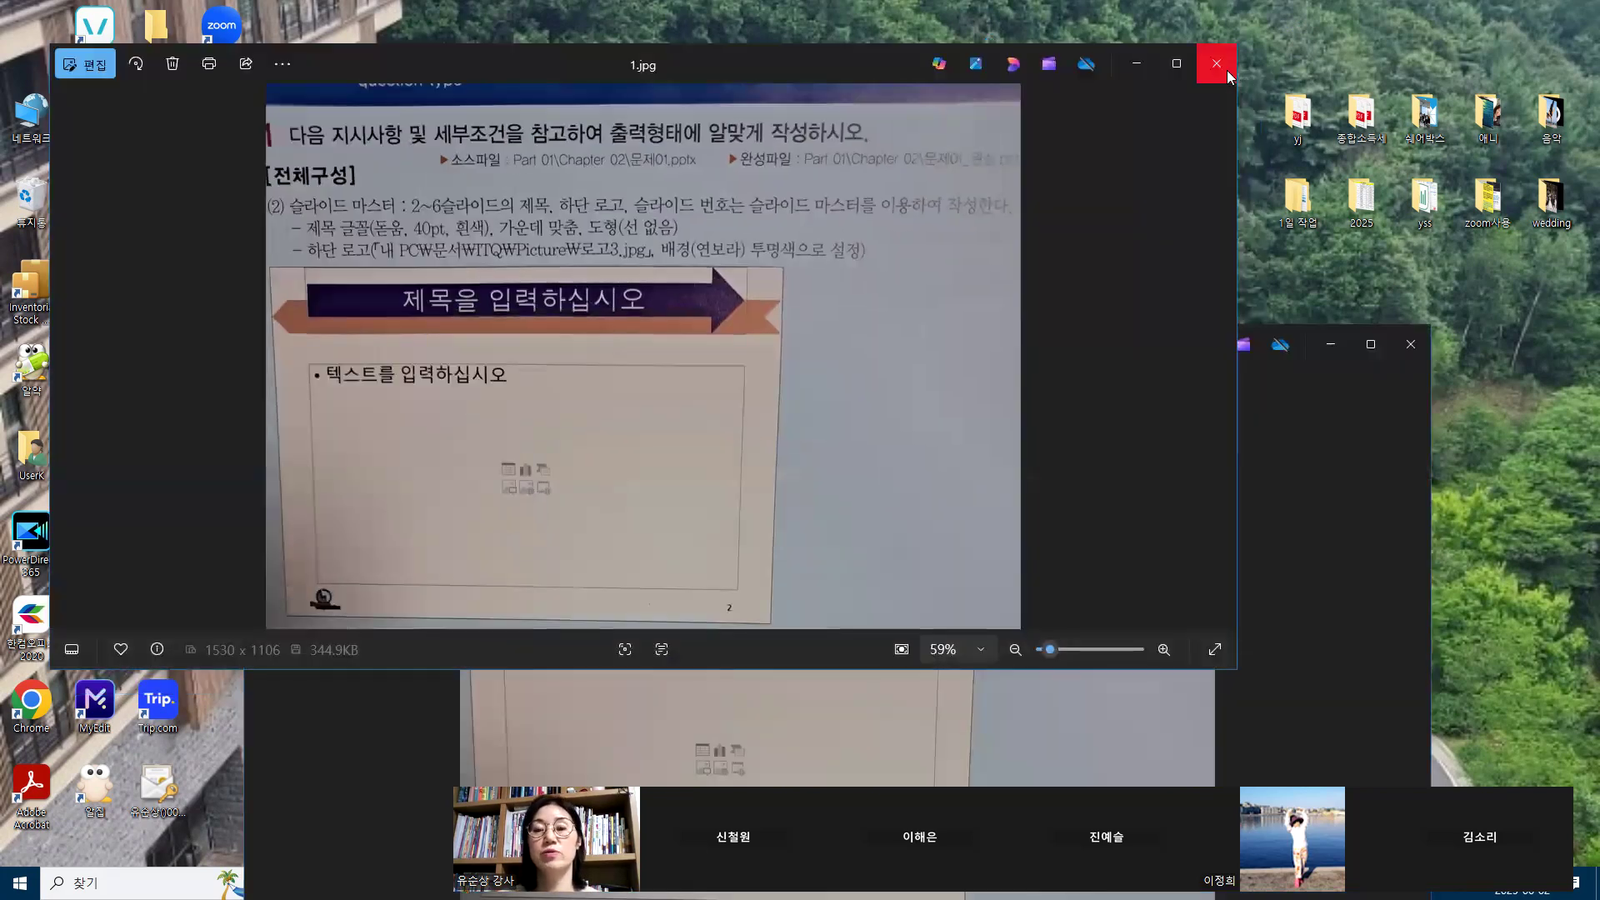
{"action": "left_click", "coordinate": [1214, 63]}
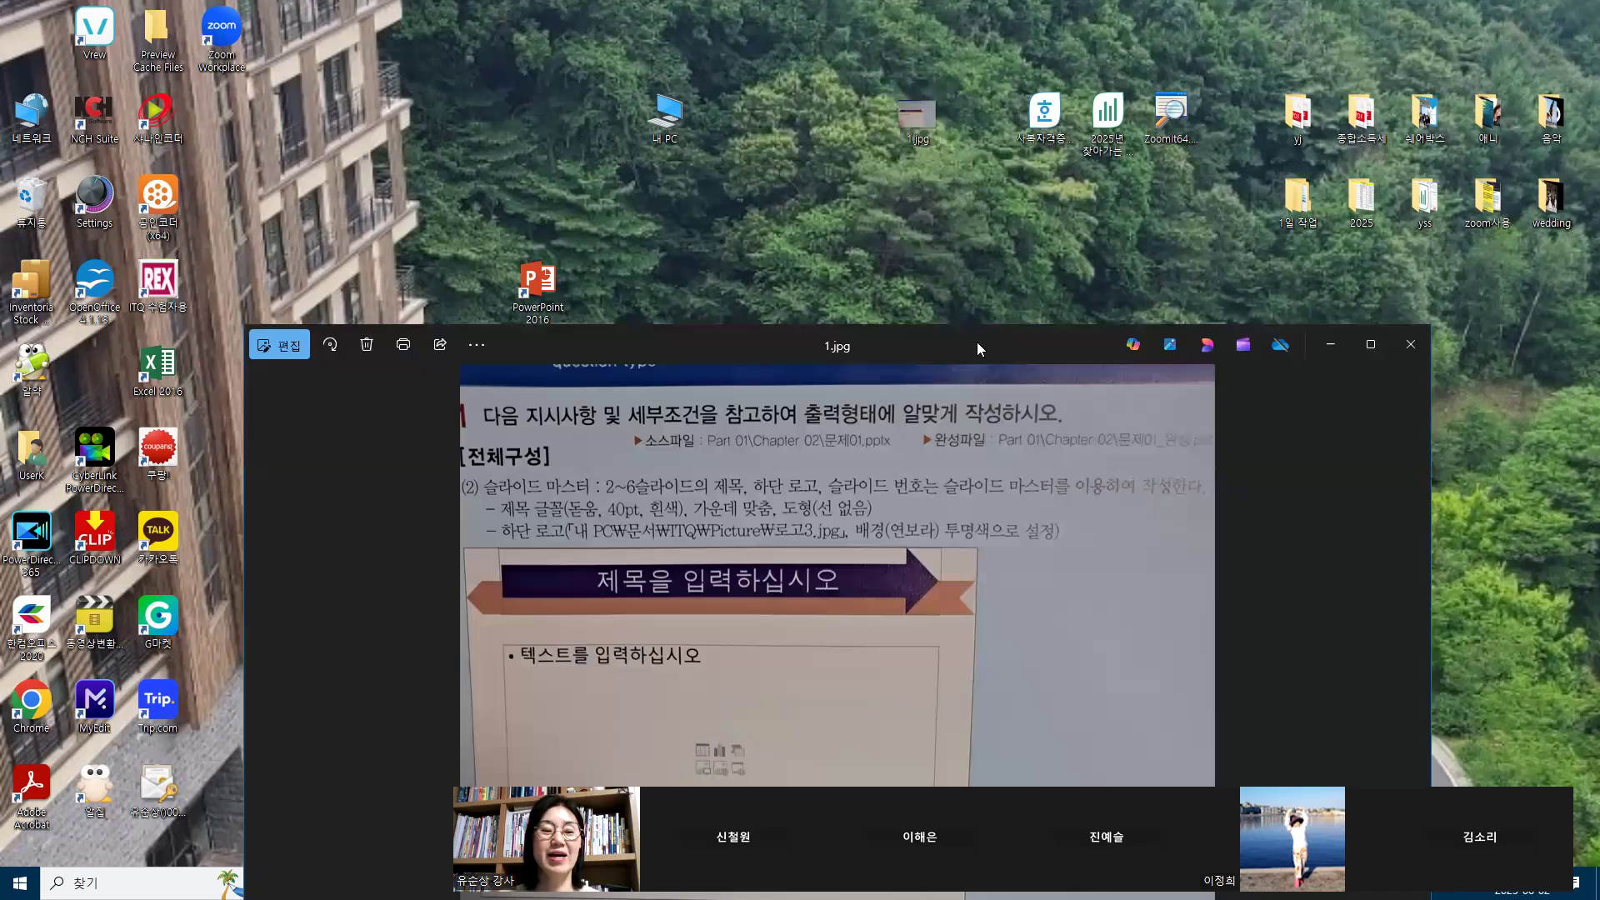
Dock the 1.jpg viewer to the left half of the screen and close the exam PDF and 105_파워포인트 folder windows
{"action": "key", "text": "super+Left"}
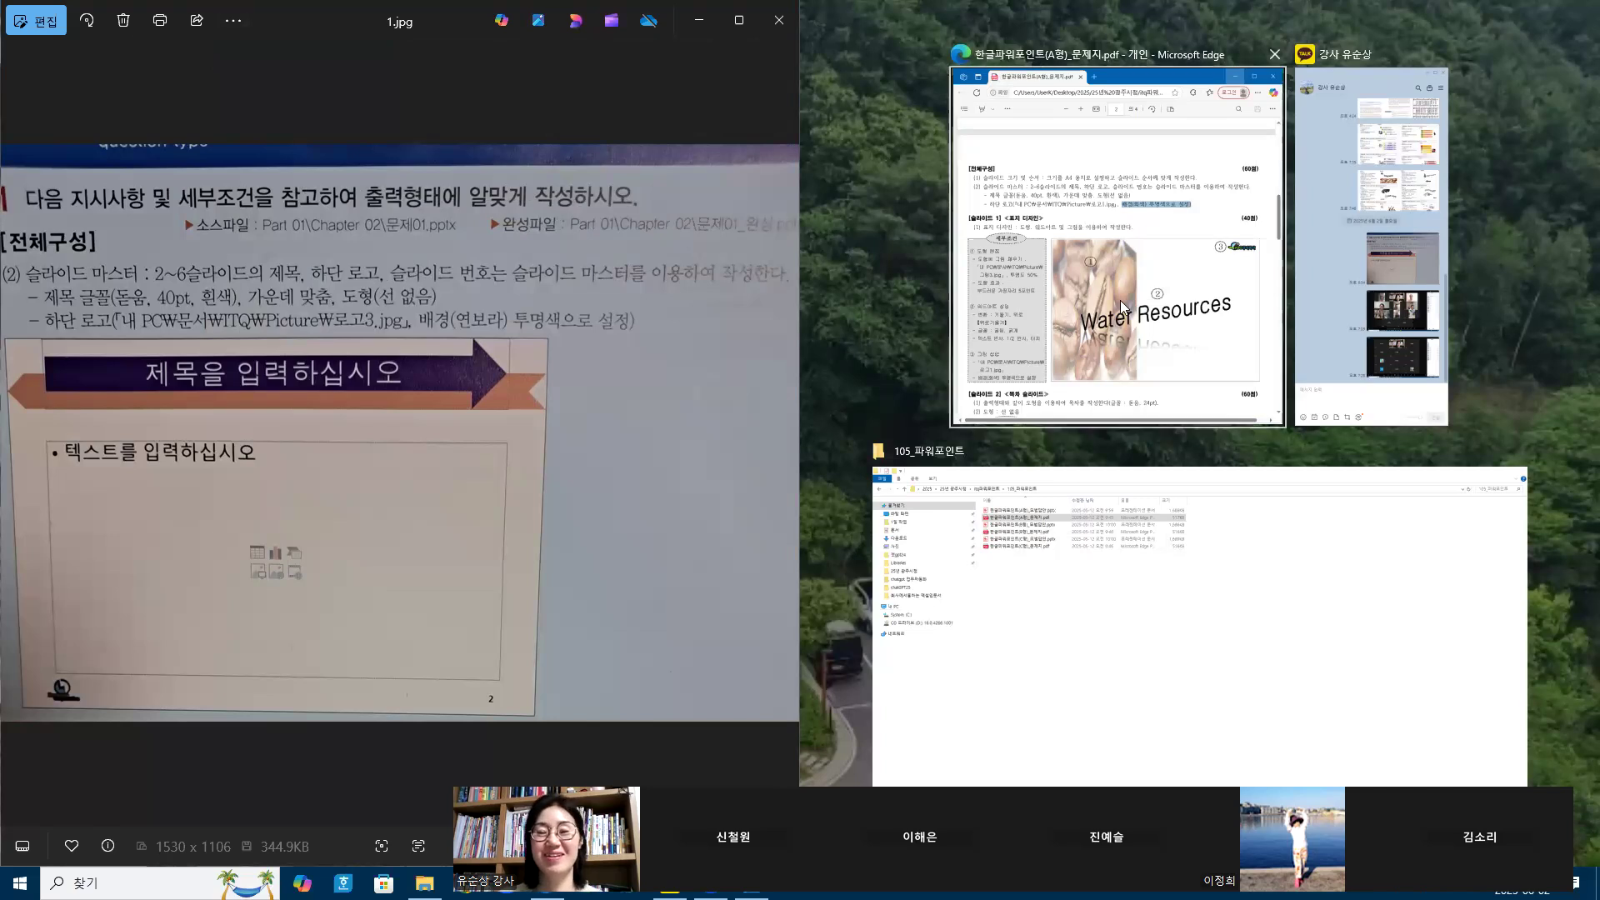
{"action": "left_click", "coordinate": [1274, 56]}
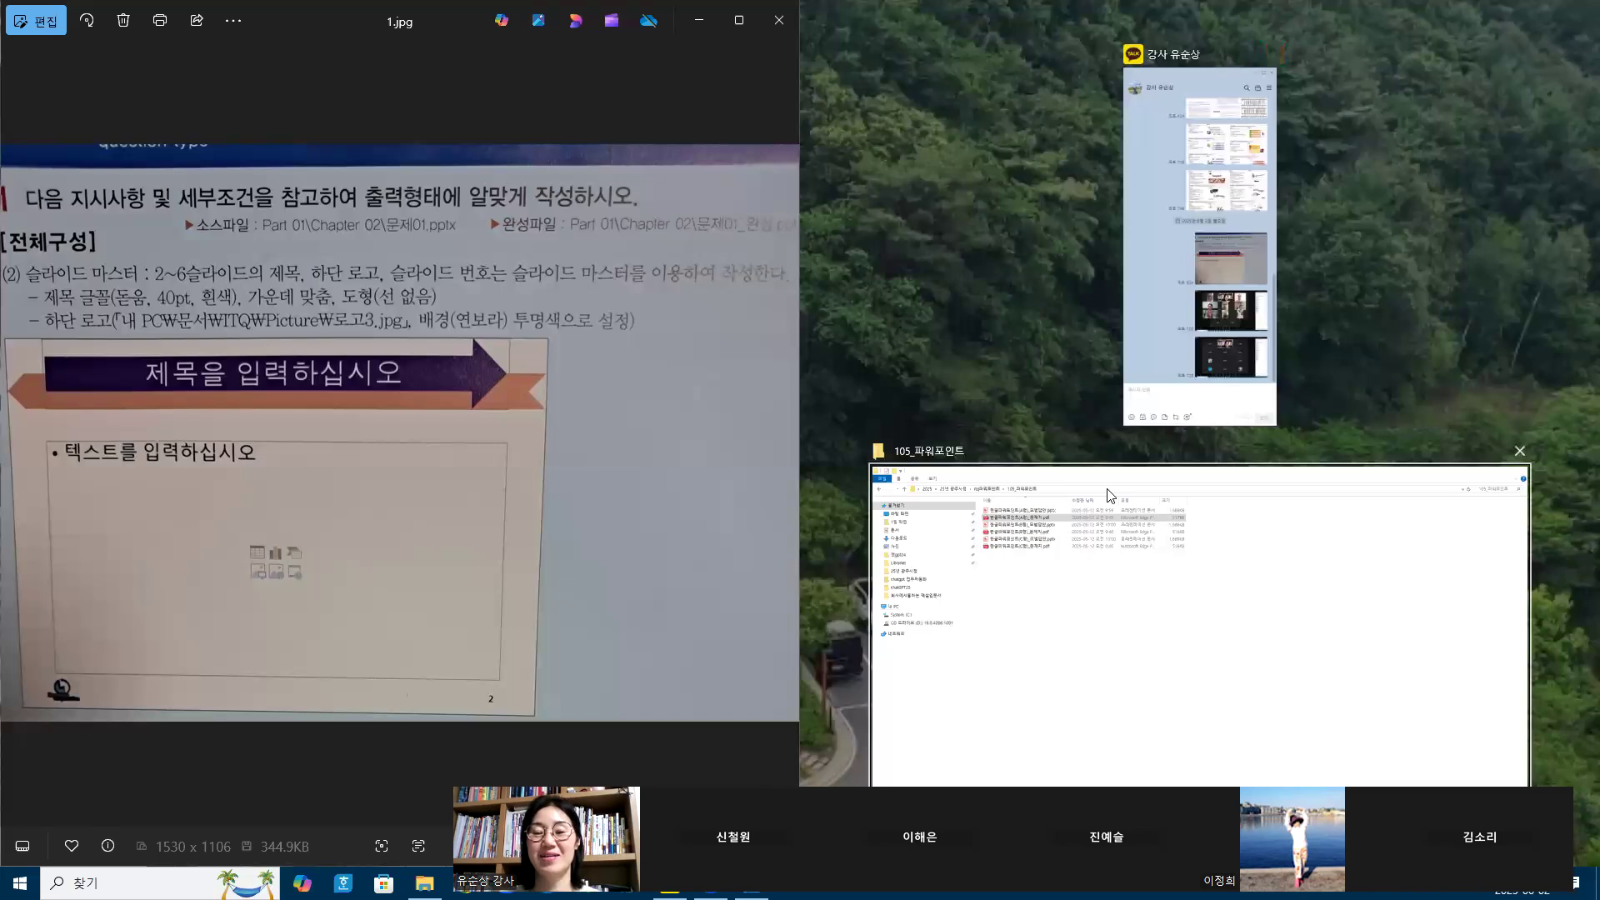
{"action": "left_click", "coordinate": [1518, 452]}
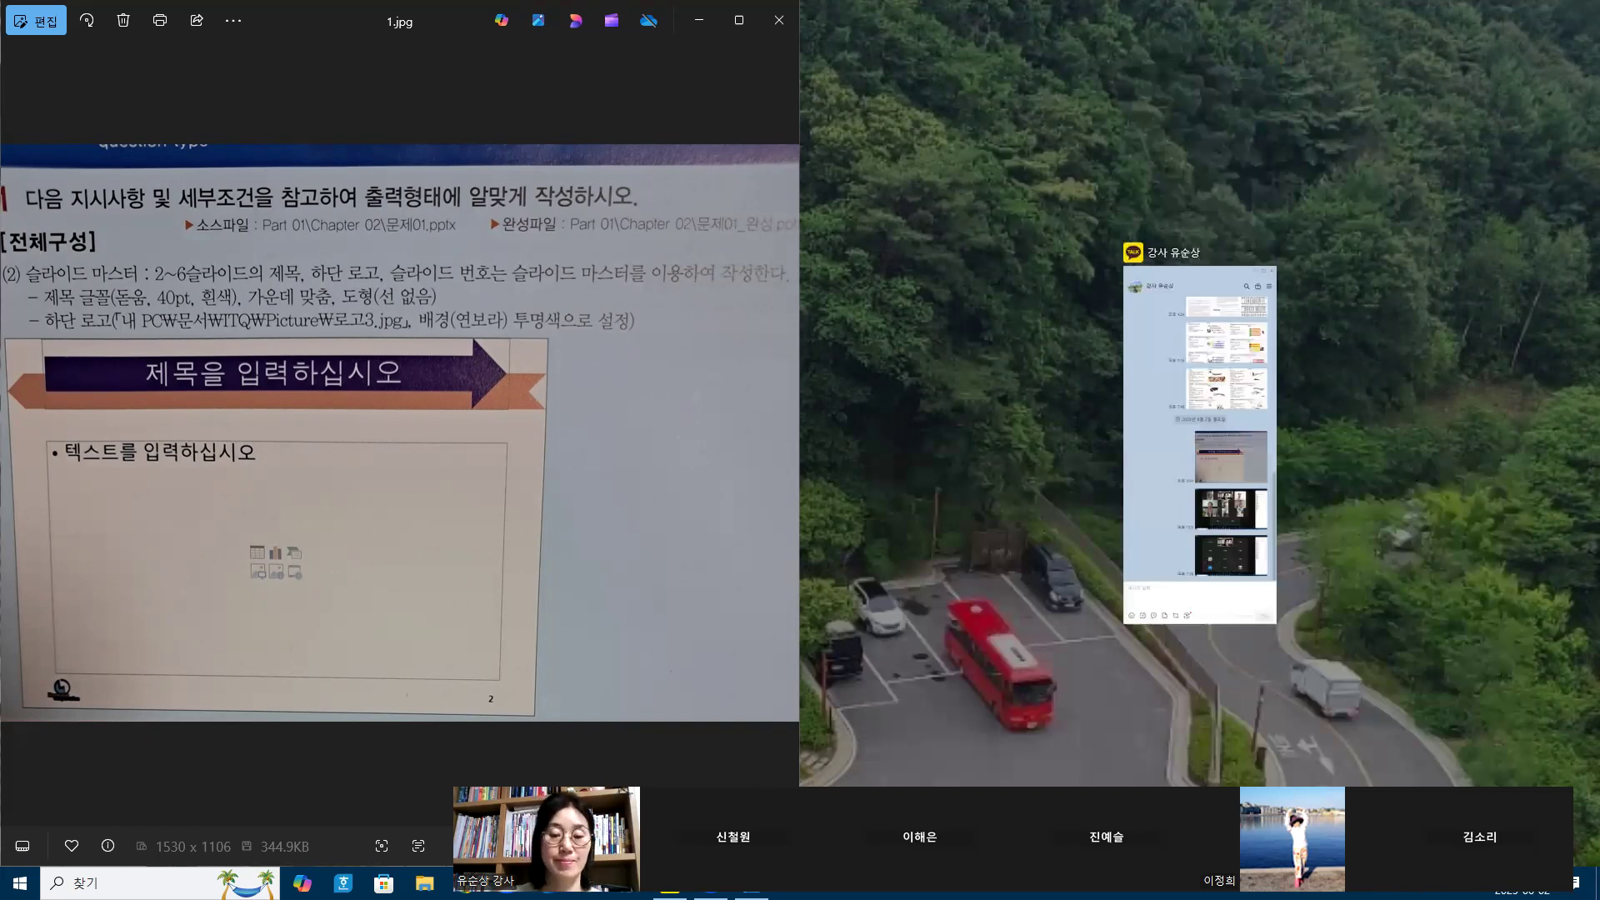
{"action": "left_click", "coordinate": [656, 52]}
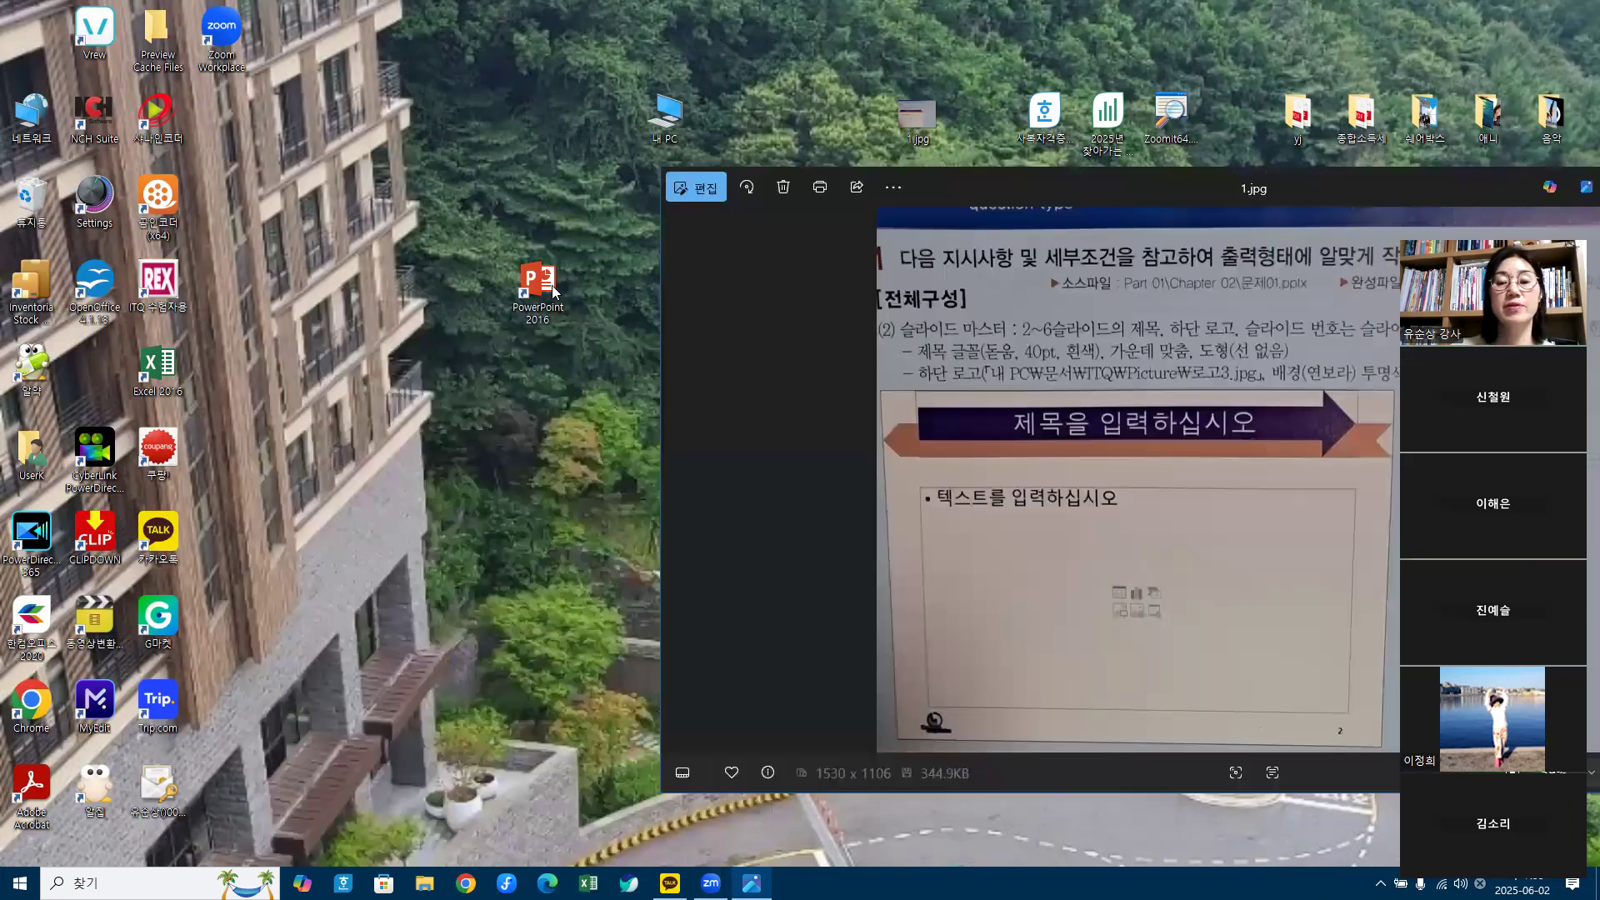
Switch to PowerPoint 2016, placed side by side with the reference picture, and create a blank presentation
{"action": "double_click", "coordinate": [551, 287]}
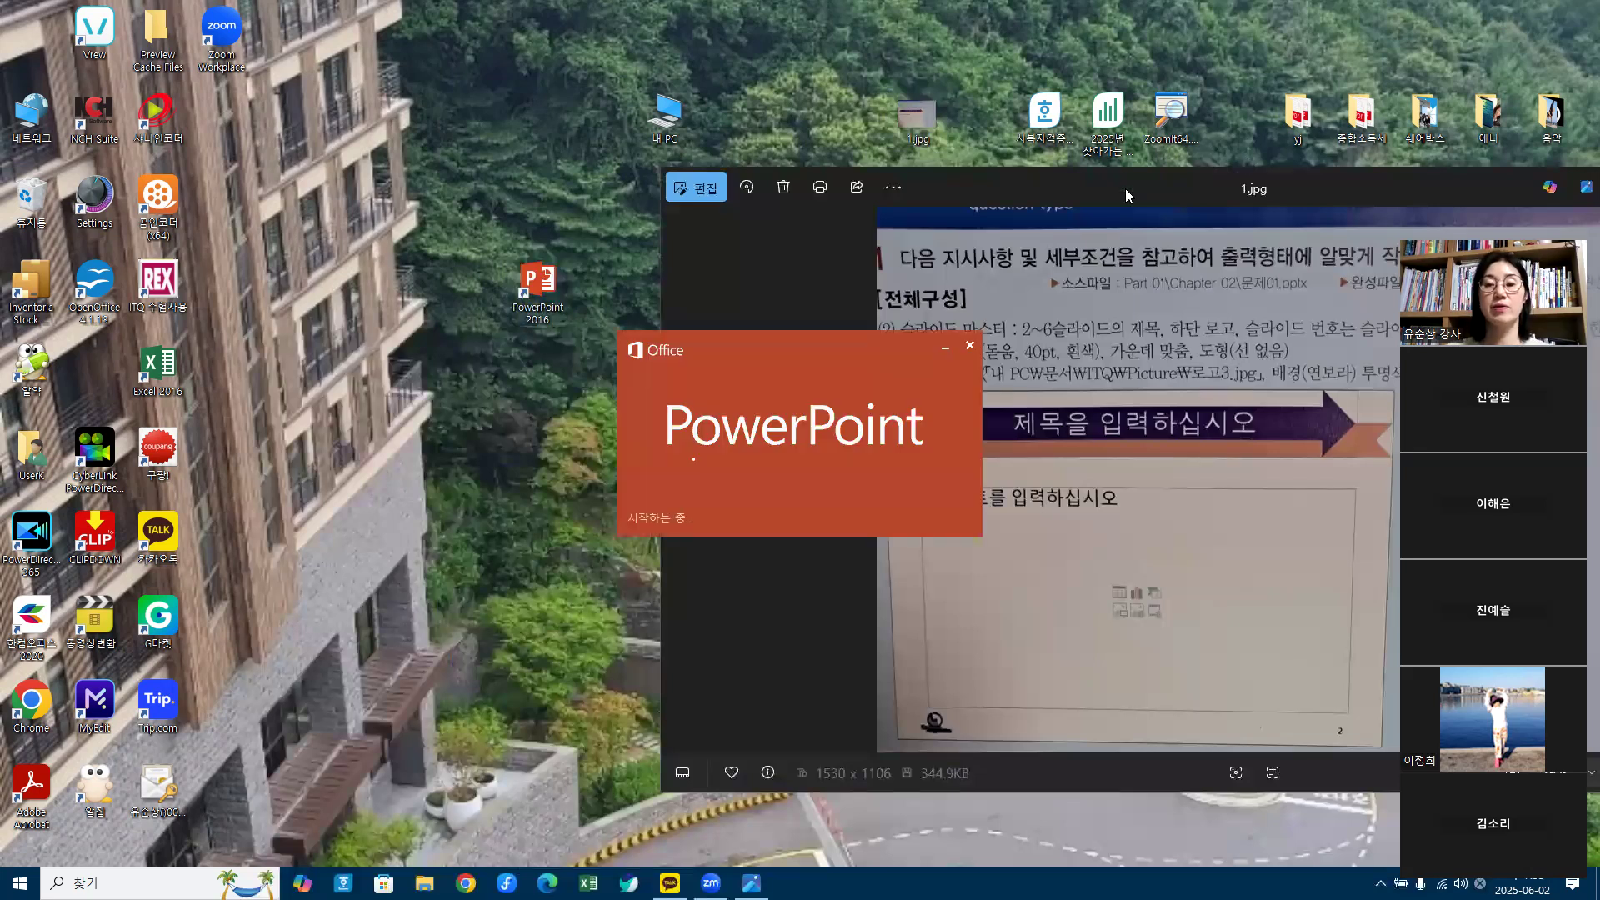
{"action": "key", "text": "super+Left"}
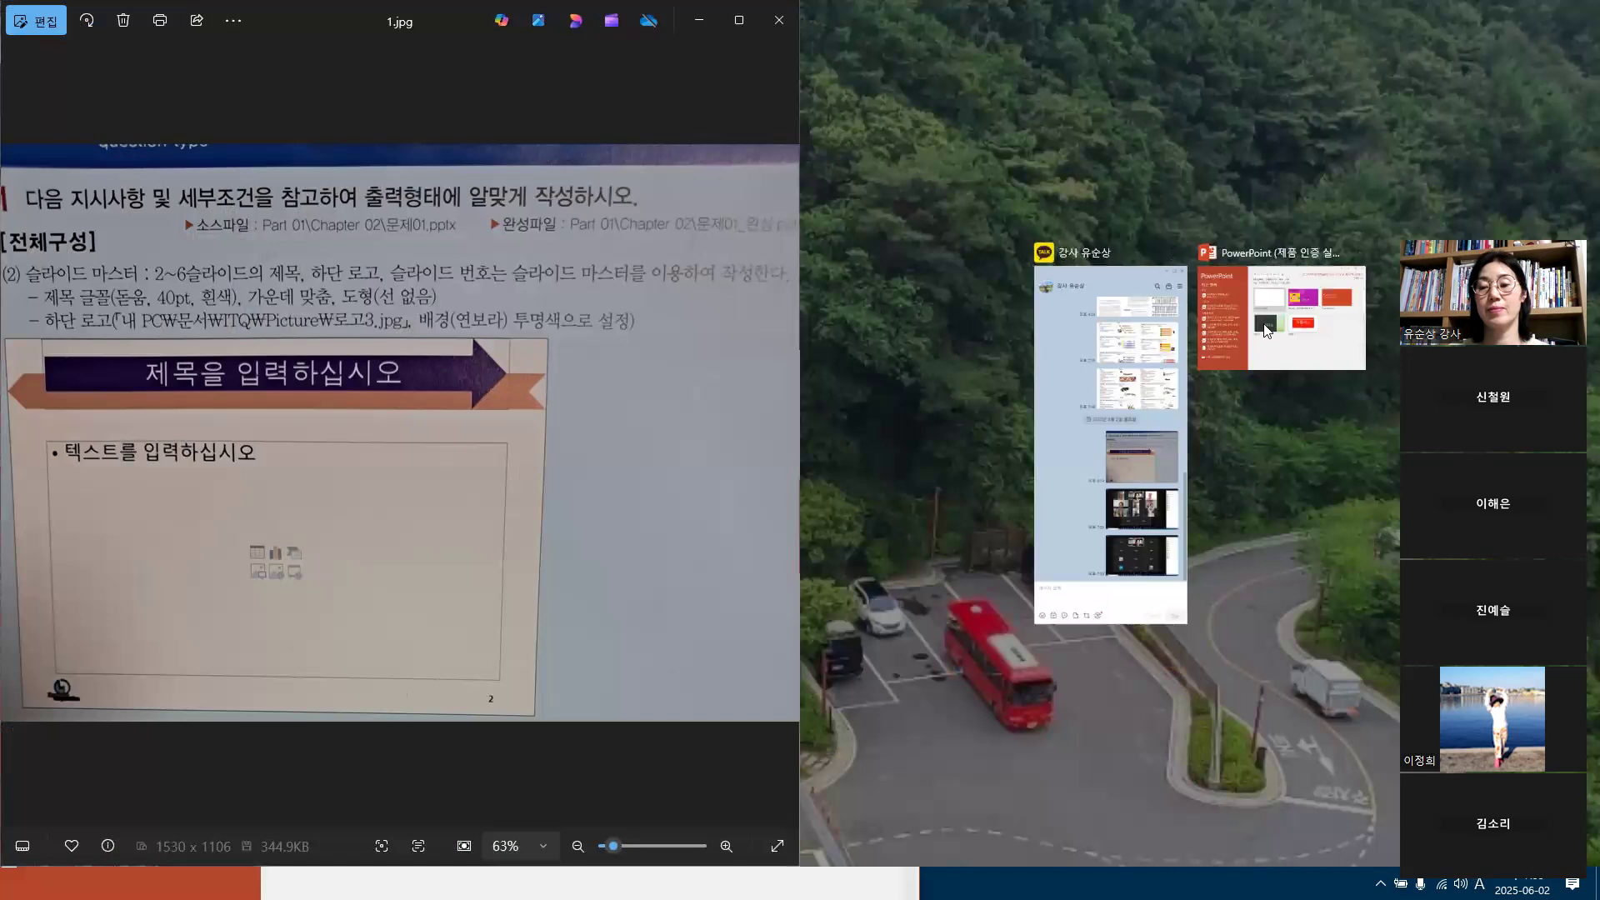
{"action": "left_click", "coordinate": [1265, 330]}
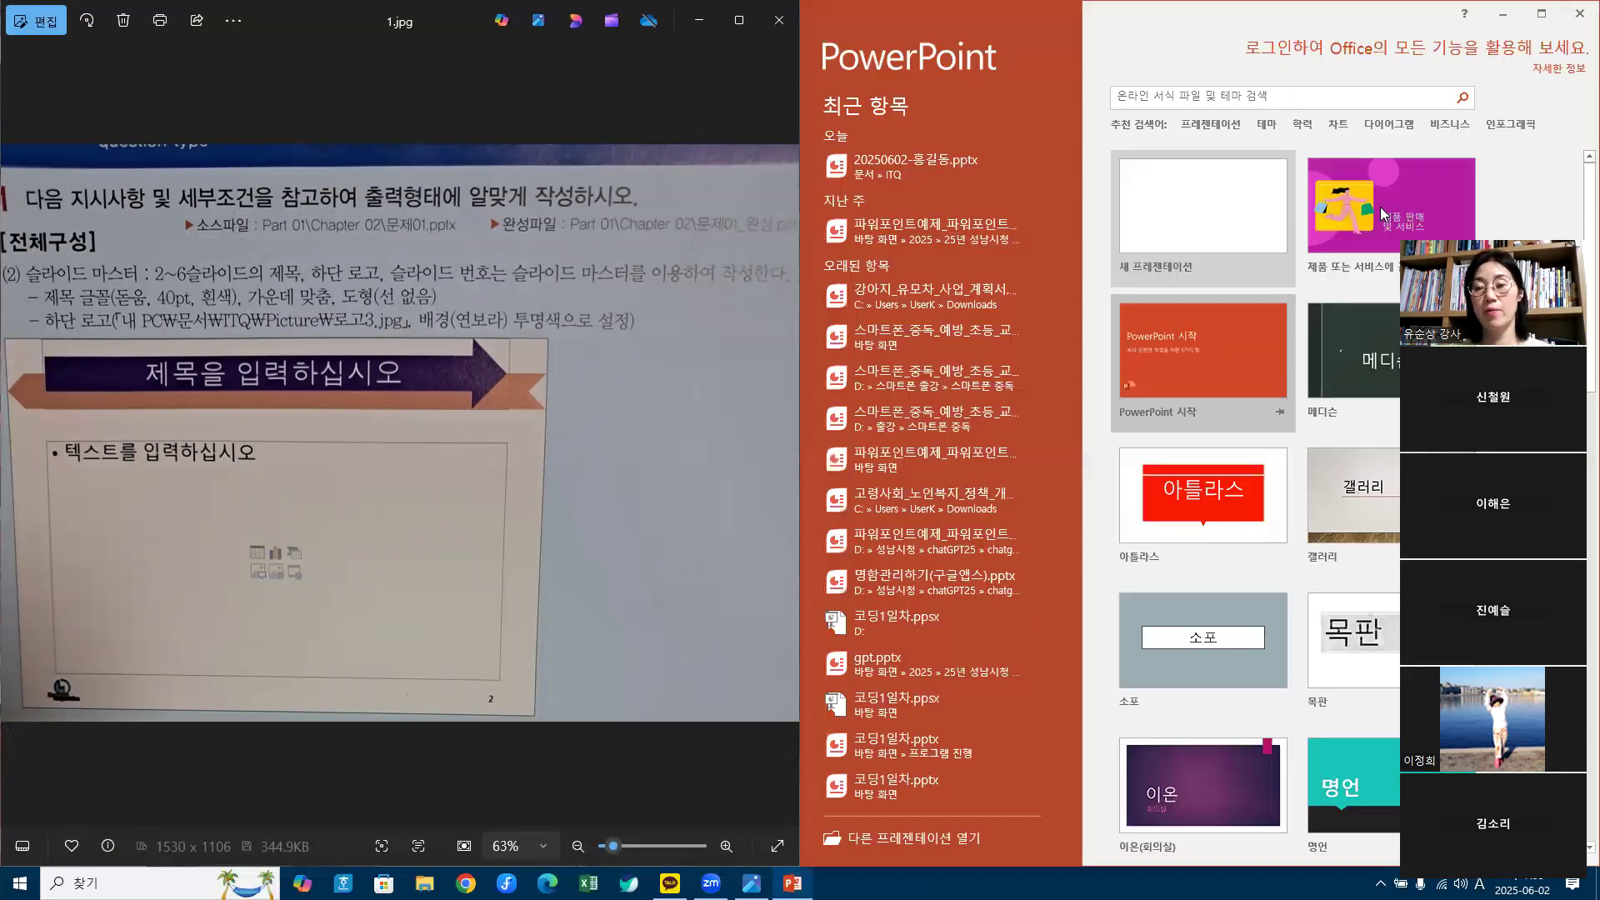
{"action": "left_click", "coordinate": [1215, 202]}
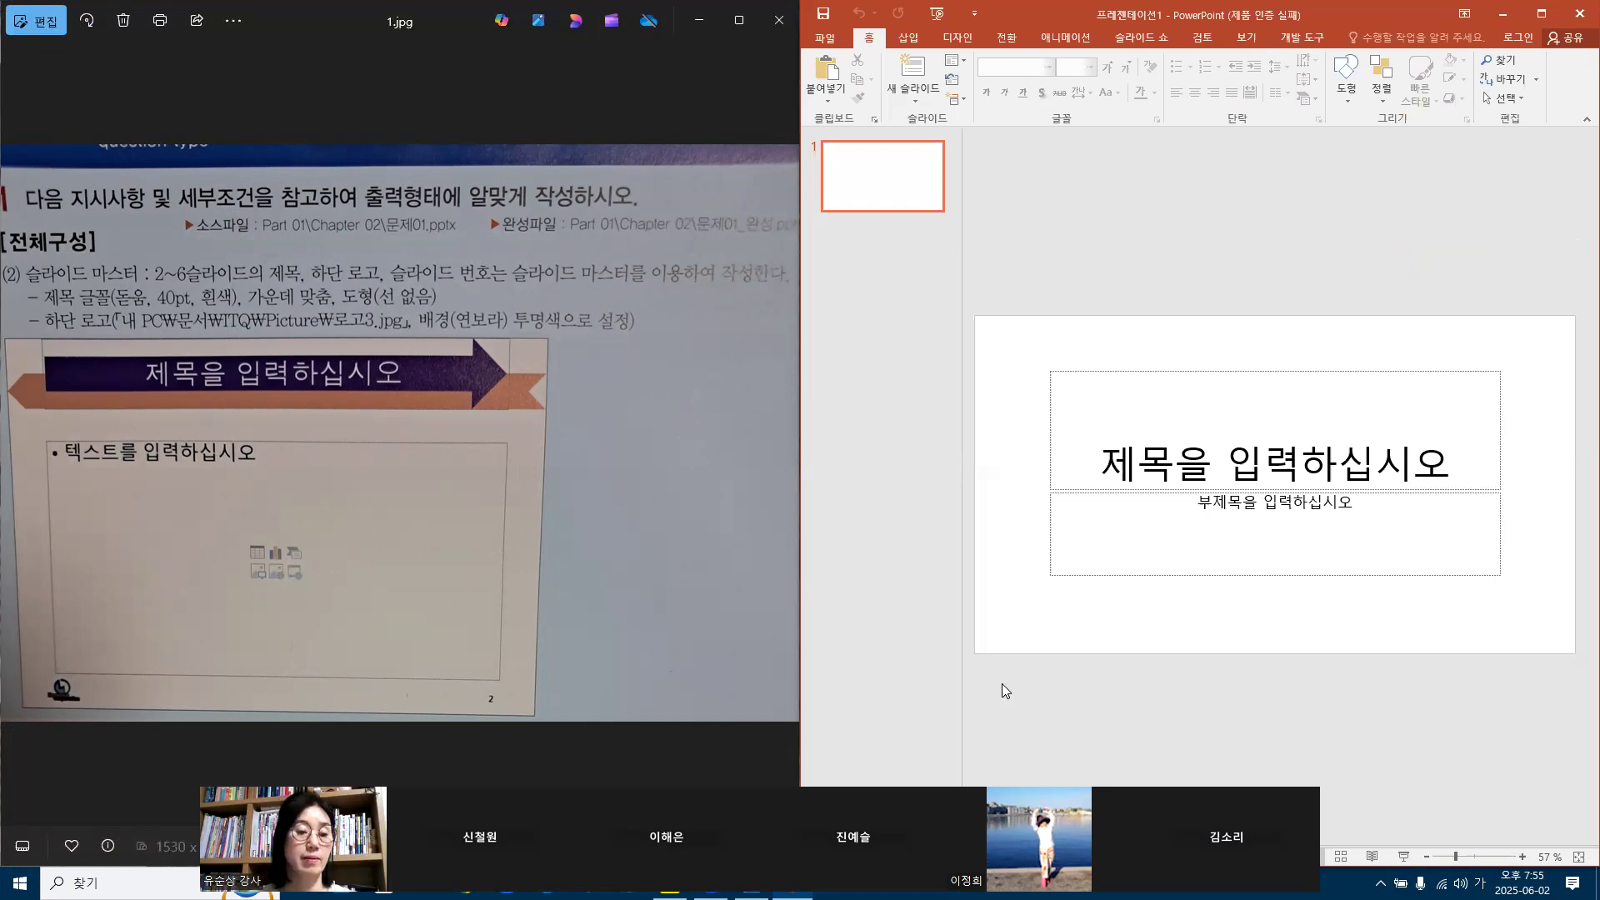
Start saving the presentation under a new name and browse to the ITQ folder inside 문서
{"action": "left_click", "coordinate": [1256, 17]}
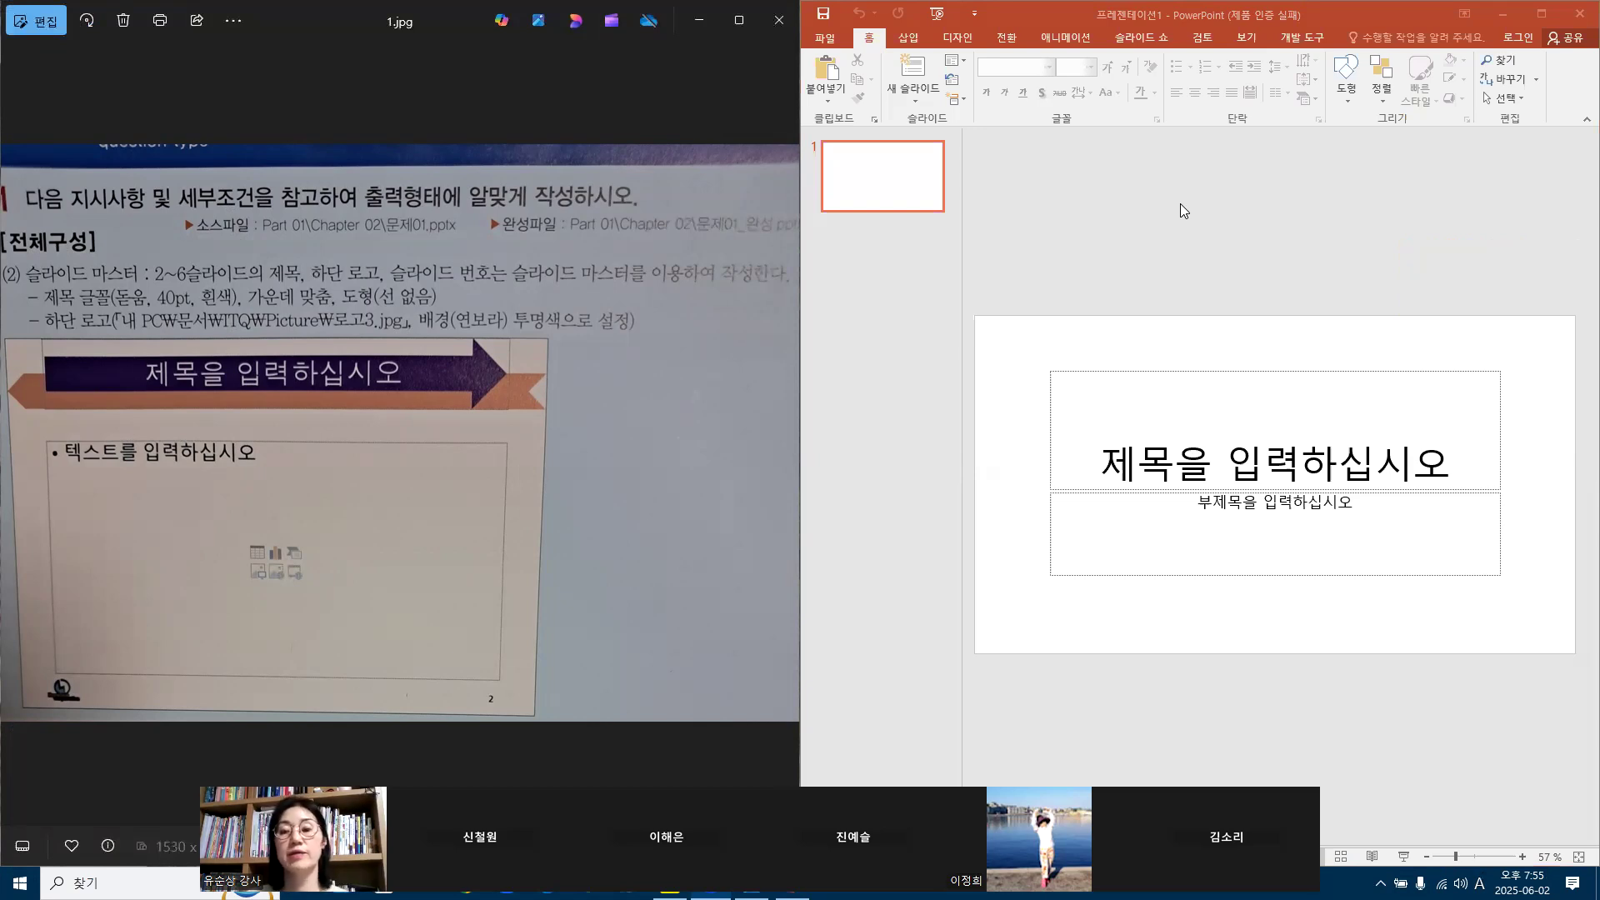
{"action": "left_click", "coordinate": [830, 43]}
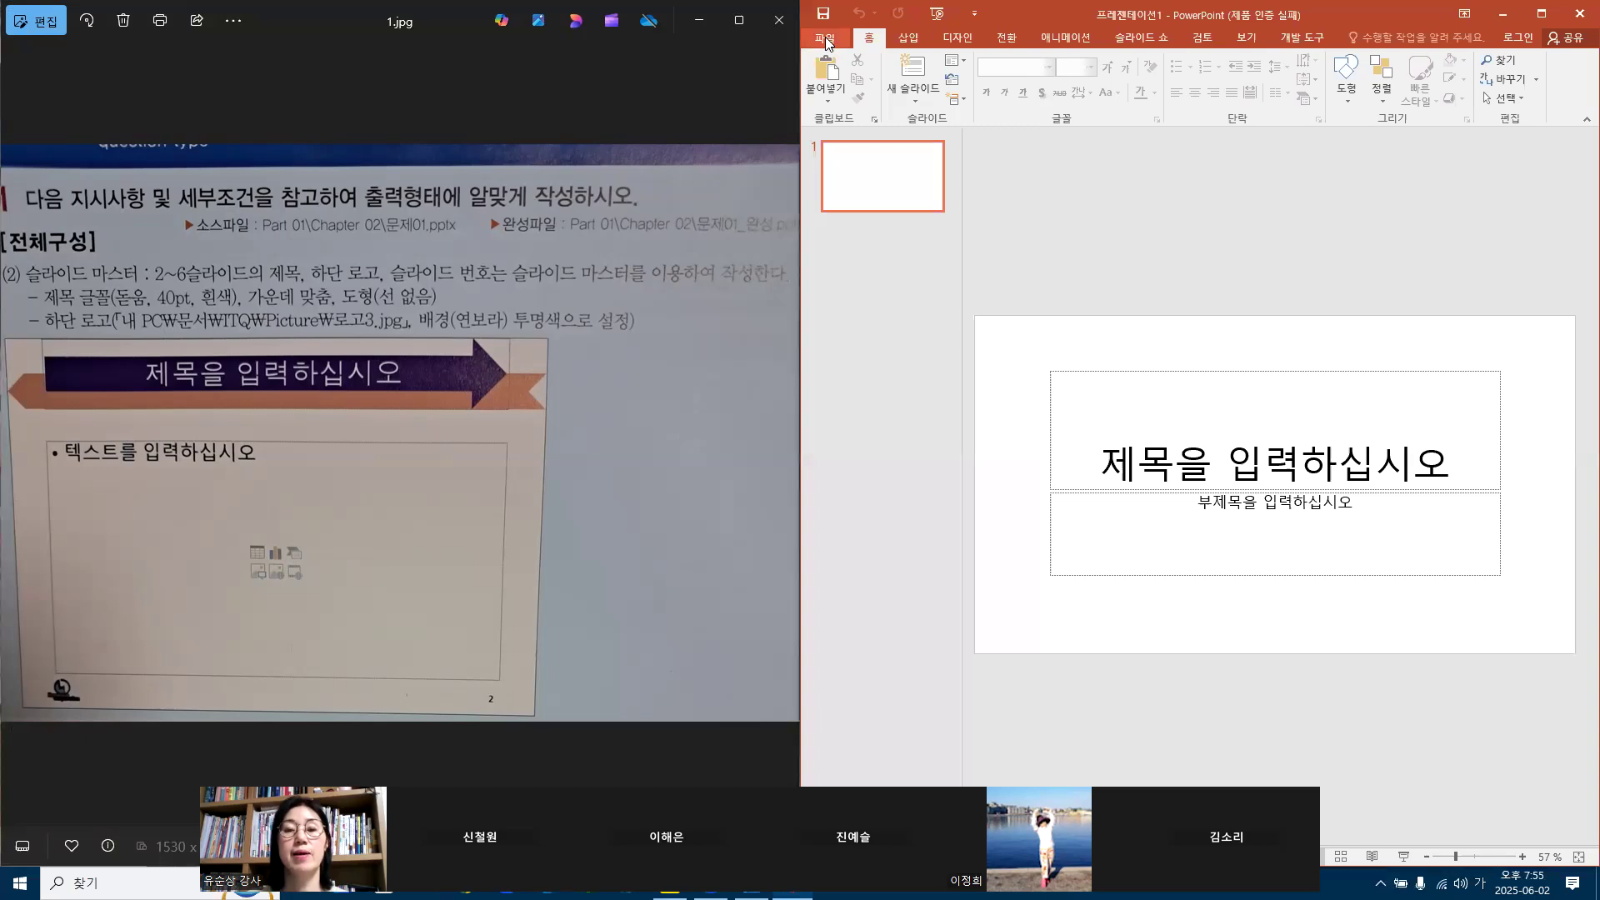
{"action": "left_click", "coordinate": [826, 40]}
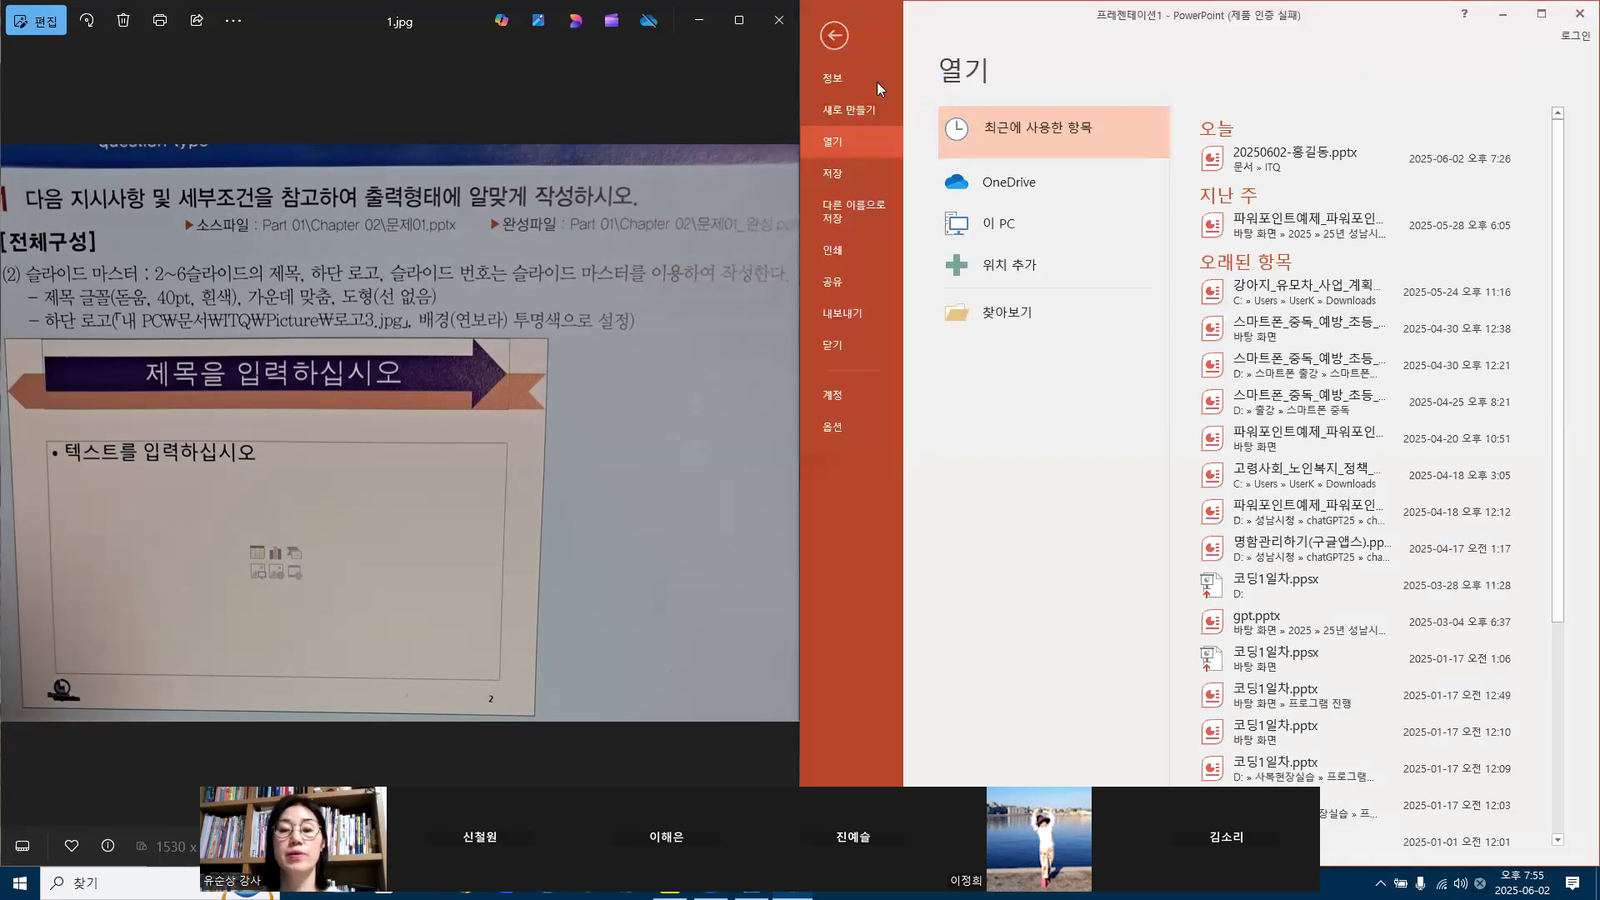
{"action": "left_click", "coordinate": [874, 215]}
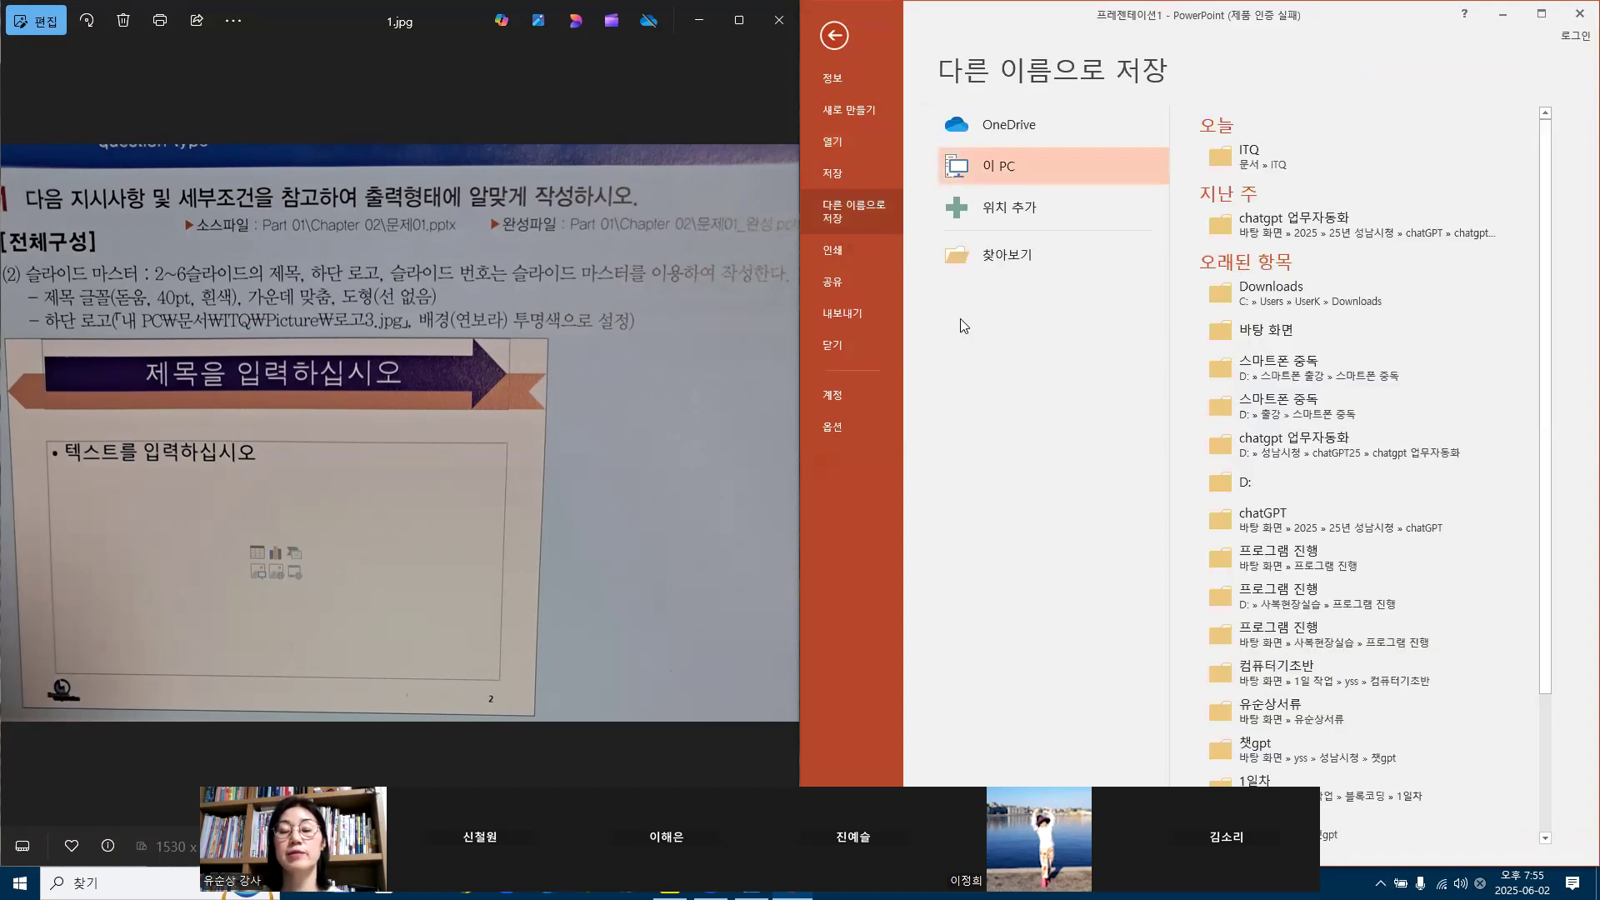
{"action": "left_click", "coordinate": [1006, 265]}
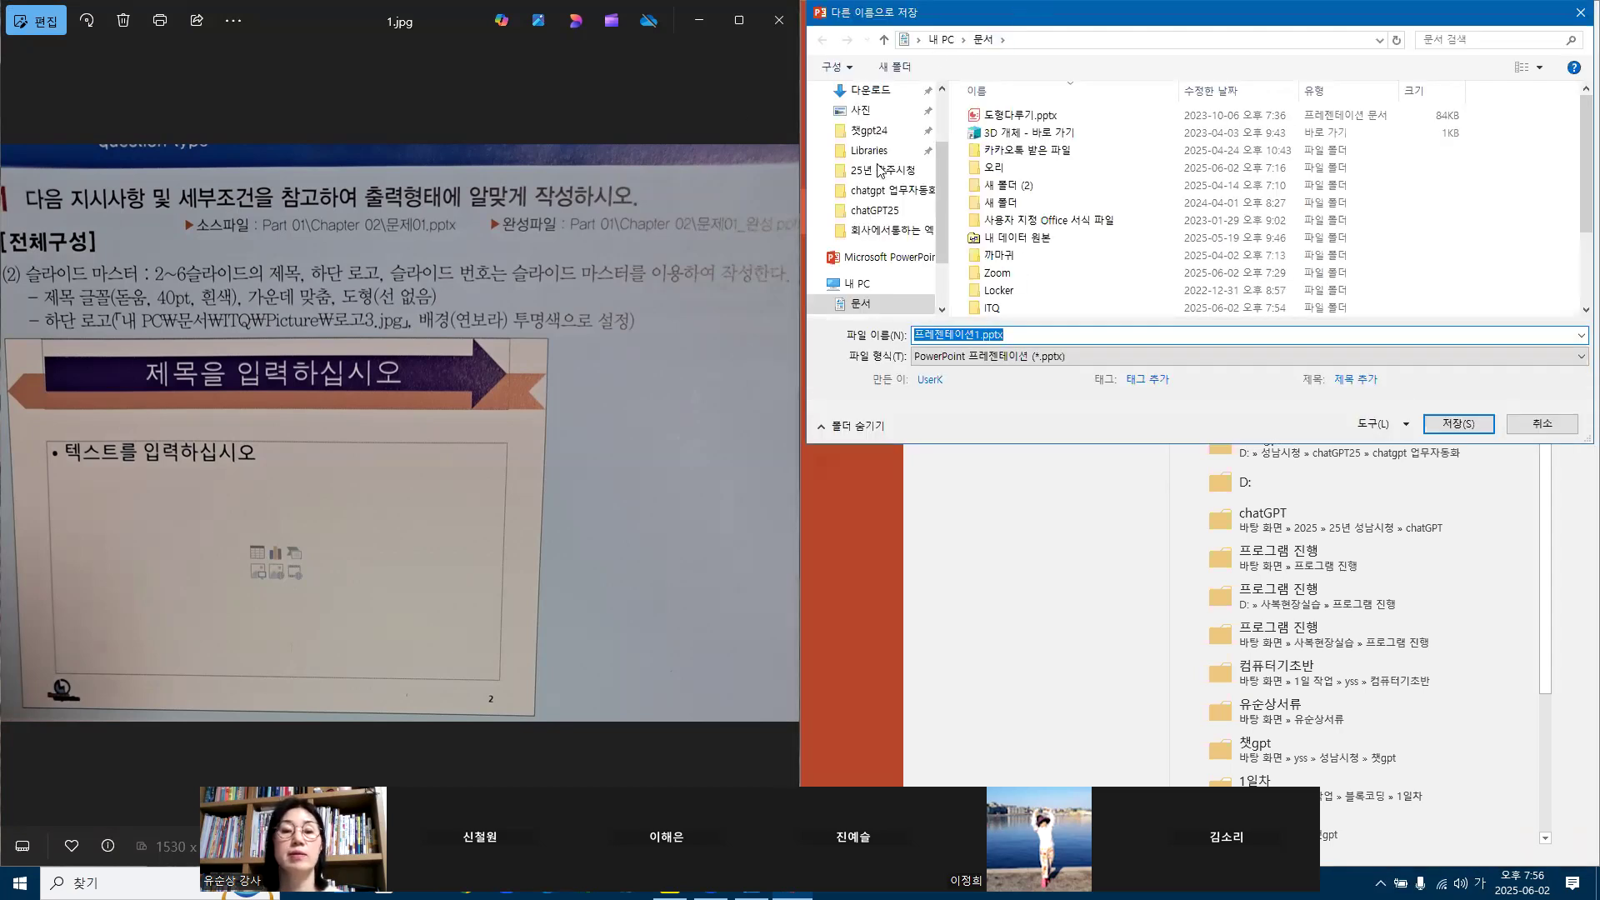
{"action": "left_click_drag", "start_coordinate": [1015, 12], "coordinate": [730, 115]}
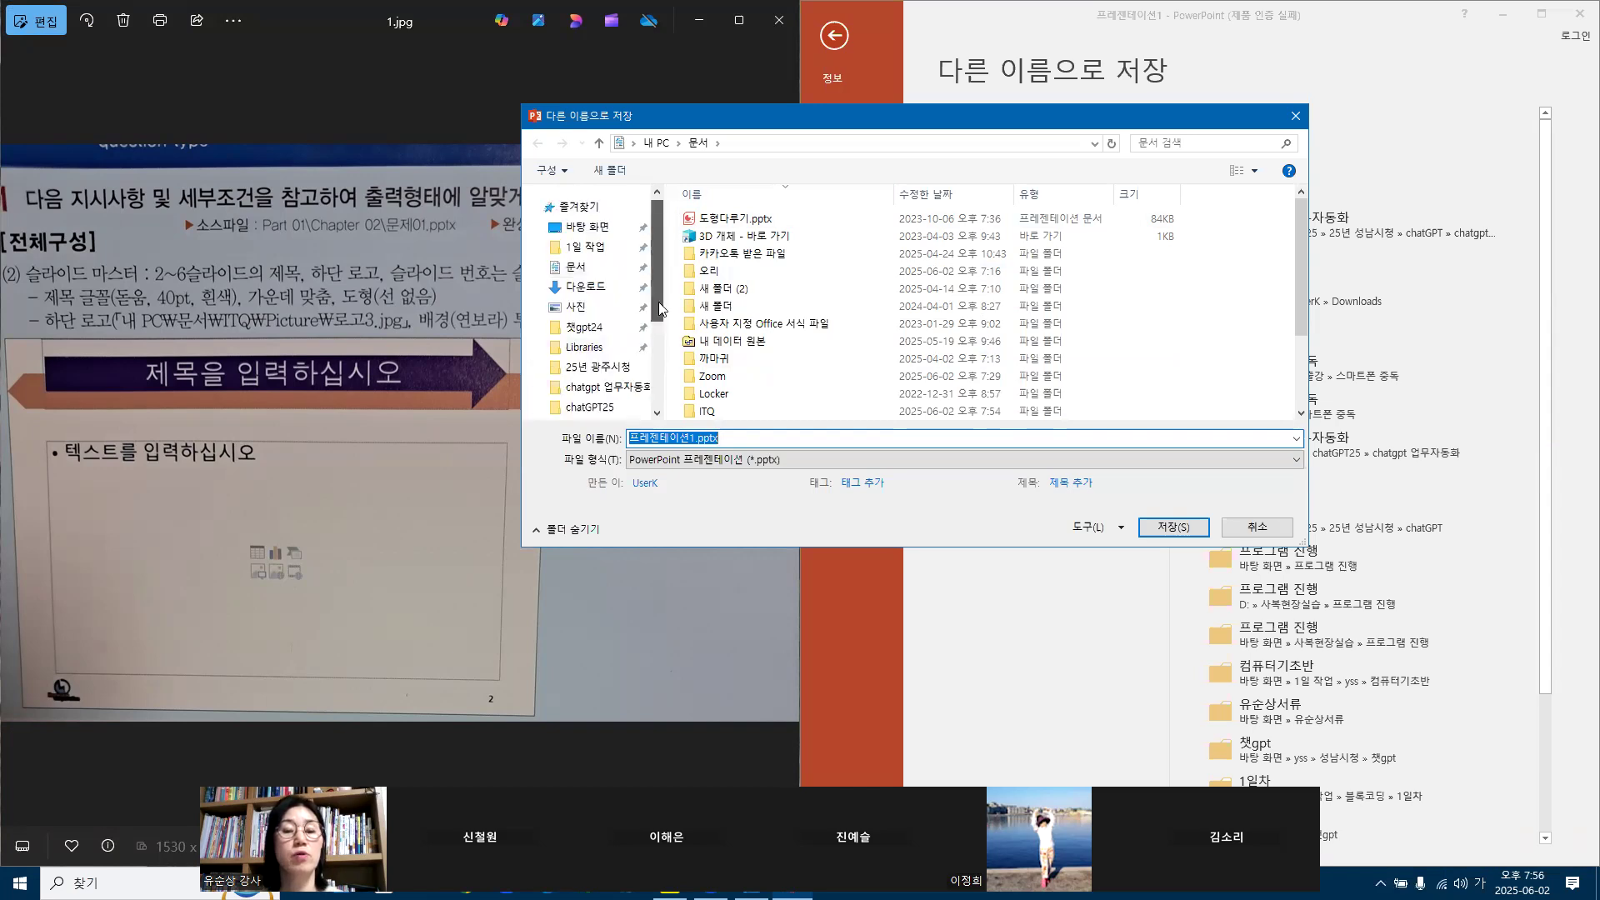
{"action": "scroll", "coordinate": [664, 243], "scroll_direction": "up", "scroll_amount": 2}
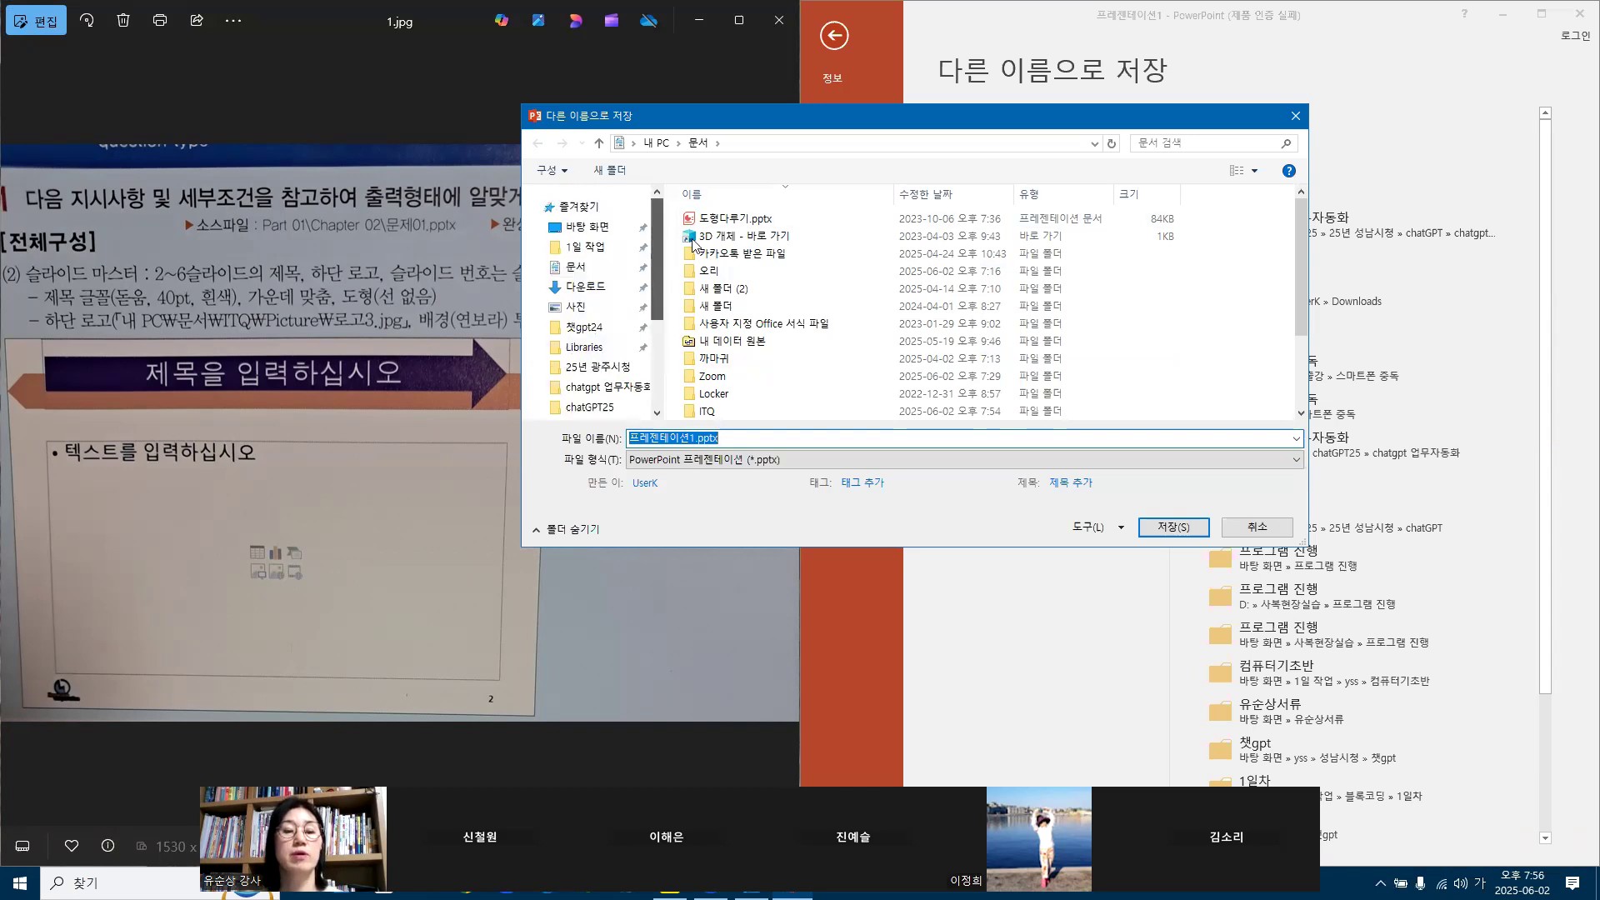
{"action": "left_click", "coordinate": [572, 275]}
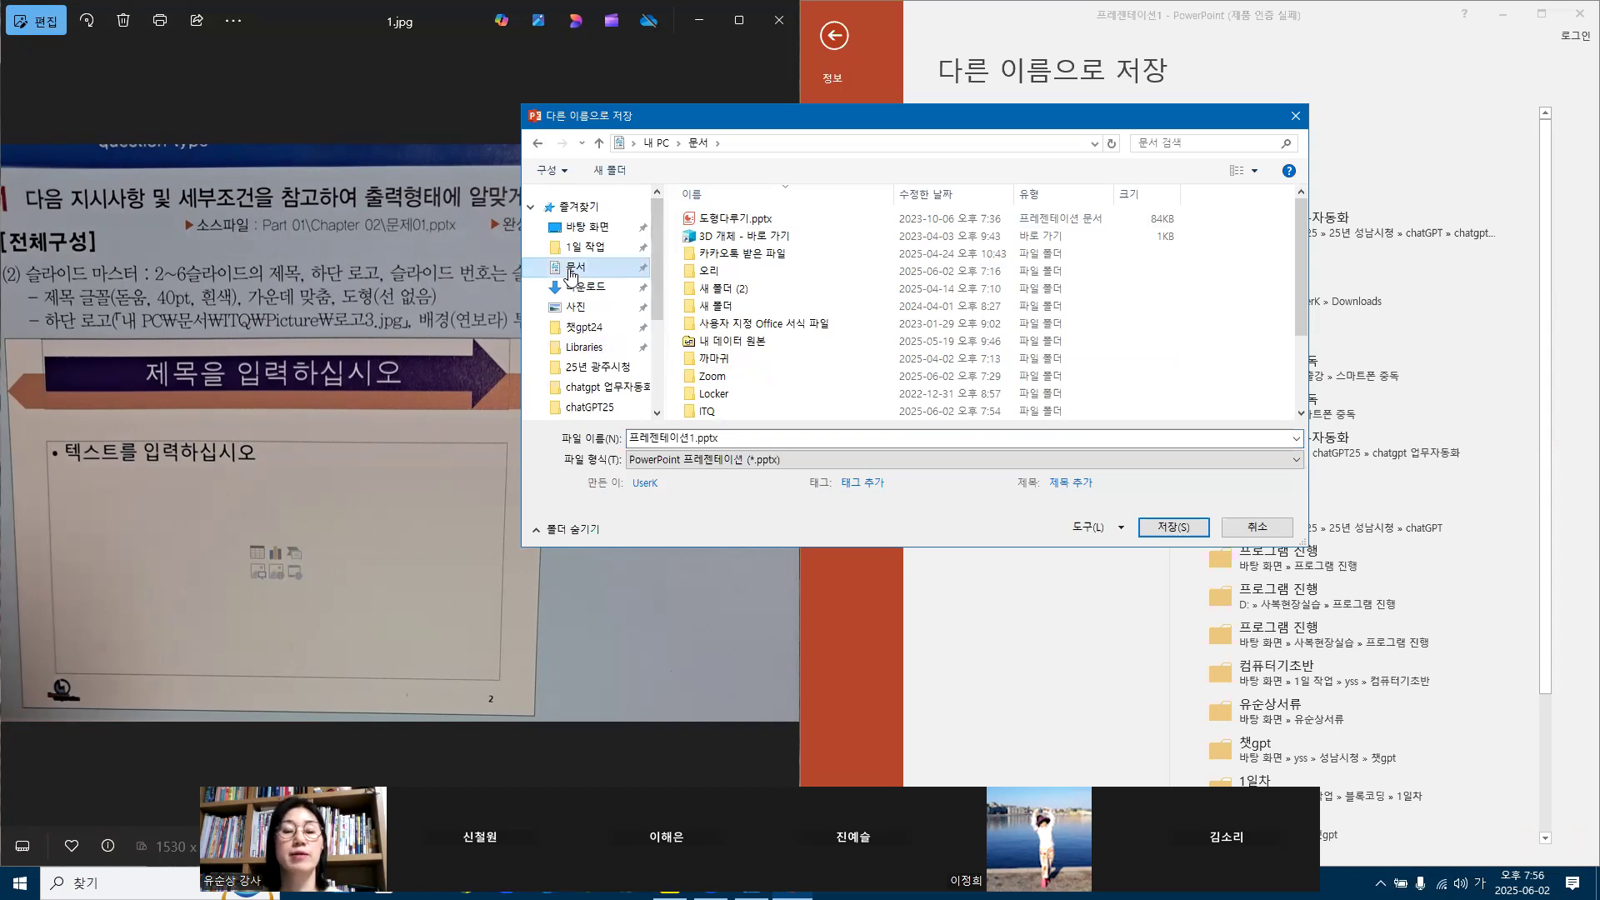
{"action": "left_click", "coordinate": [708, 415]}
{"action": "double_click", "coordinate": [708, 413]}
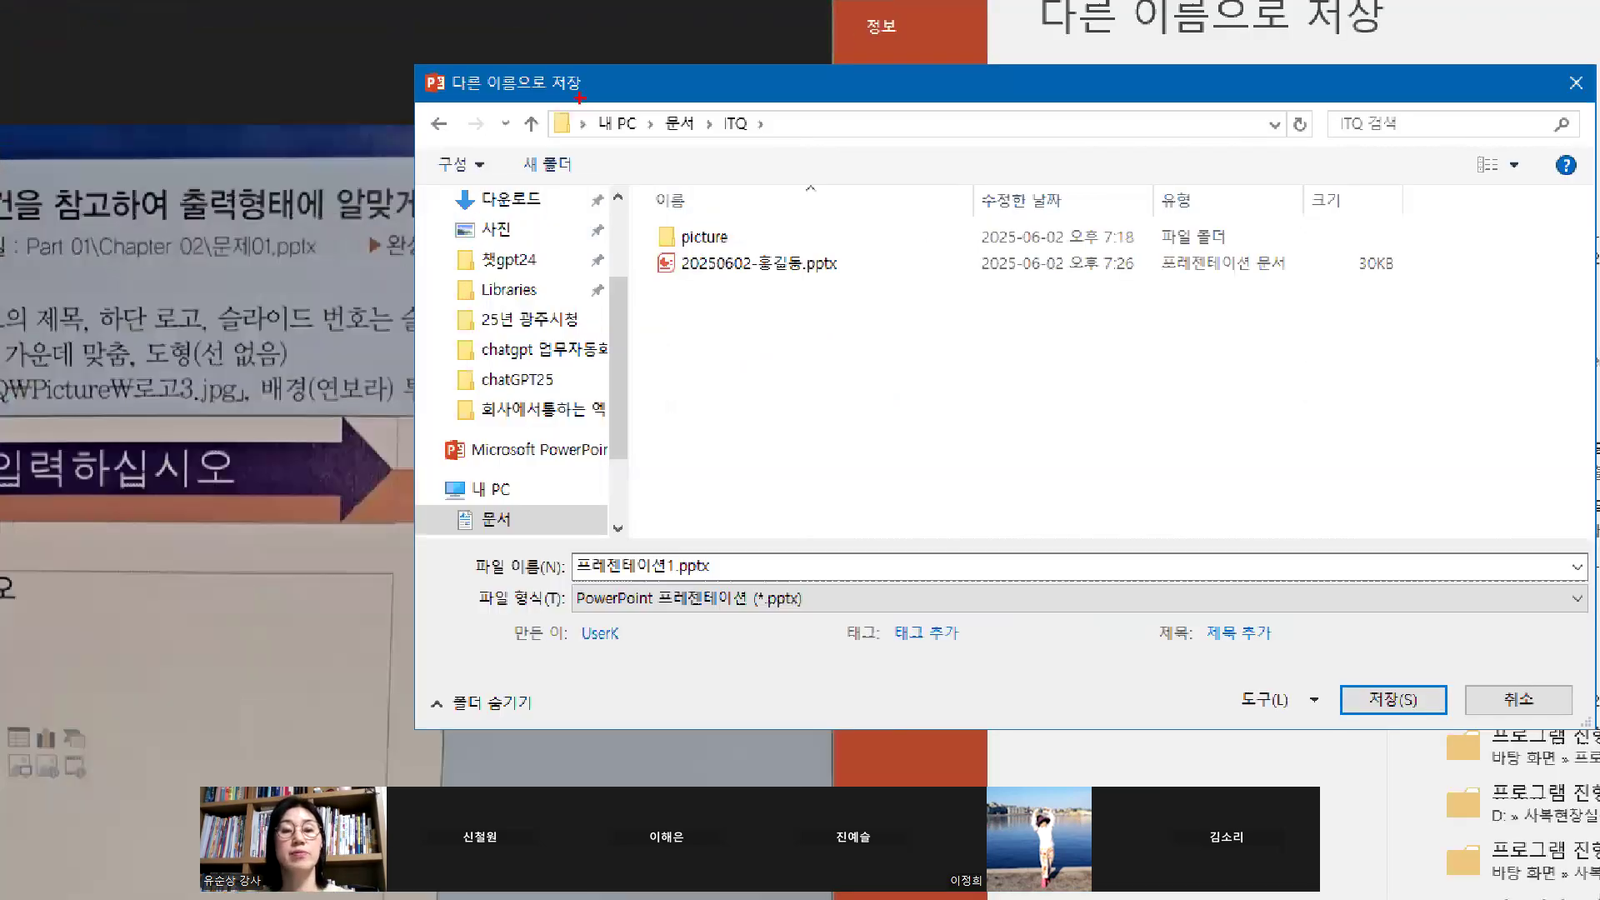
{"action": "mouse_move", "coordinate": [571, 96]}
{"action": "left_mouse_down"}
{"action": "mouse_move", "coordinate": [571, 144]}
{"action": "mouse_move", "coordinate": [773, 146]}
{"action": "left_mouse_up"}
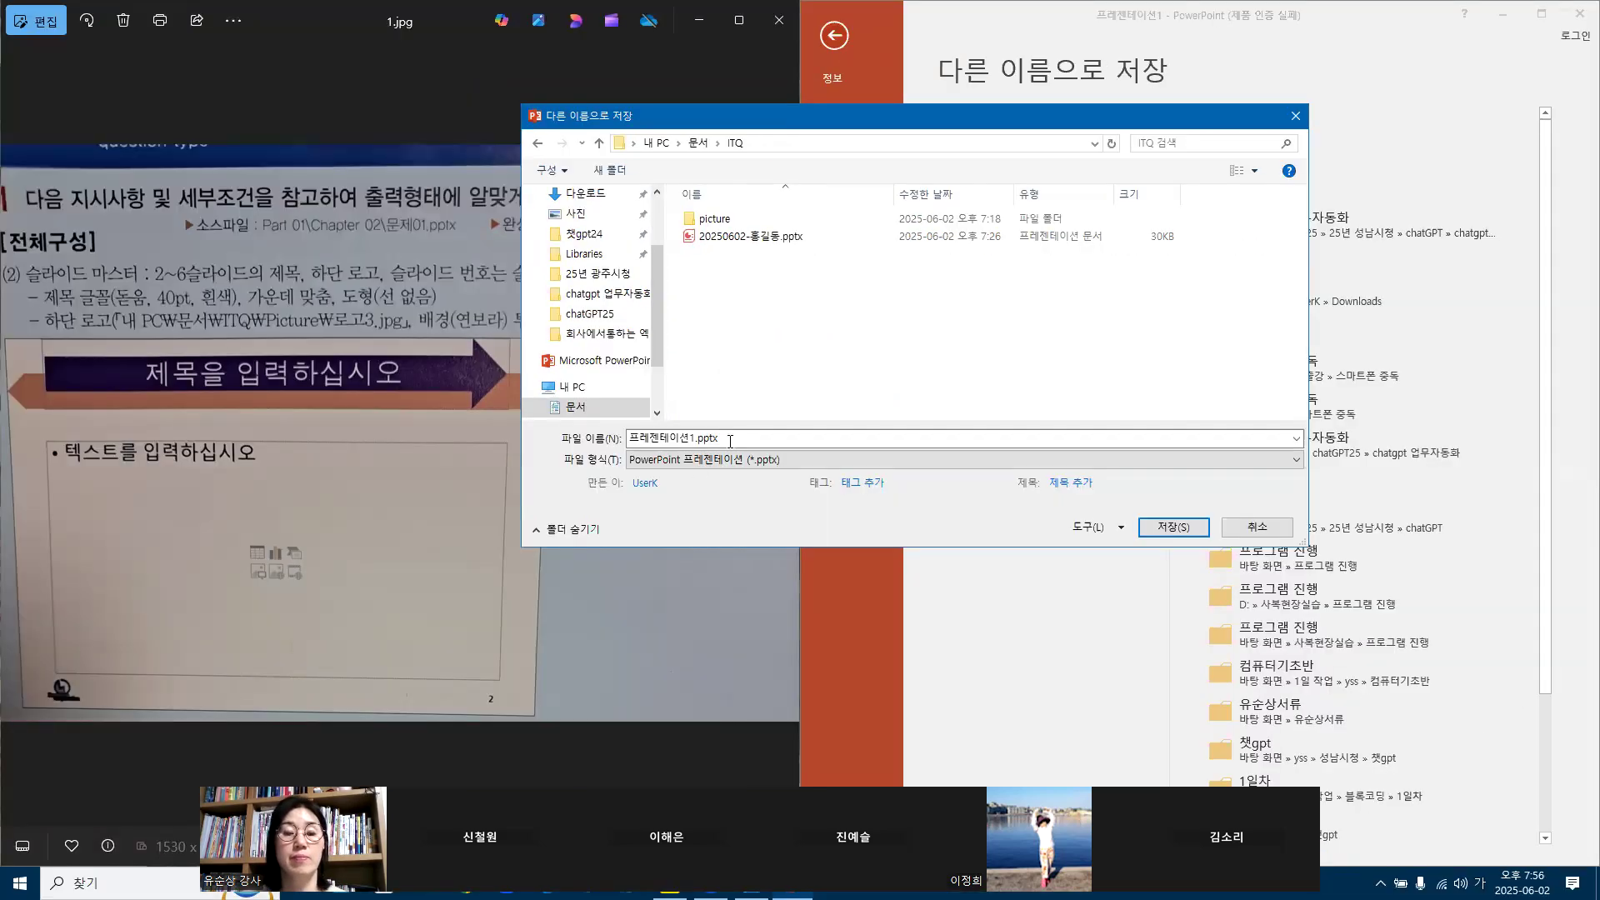
Name the file with the examinee number, a hyphen and the person's full name, and save it in the ITQ folder
{"action": "double_click", "coordinate": [721, 438]}
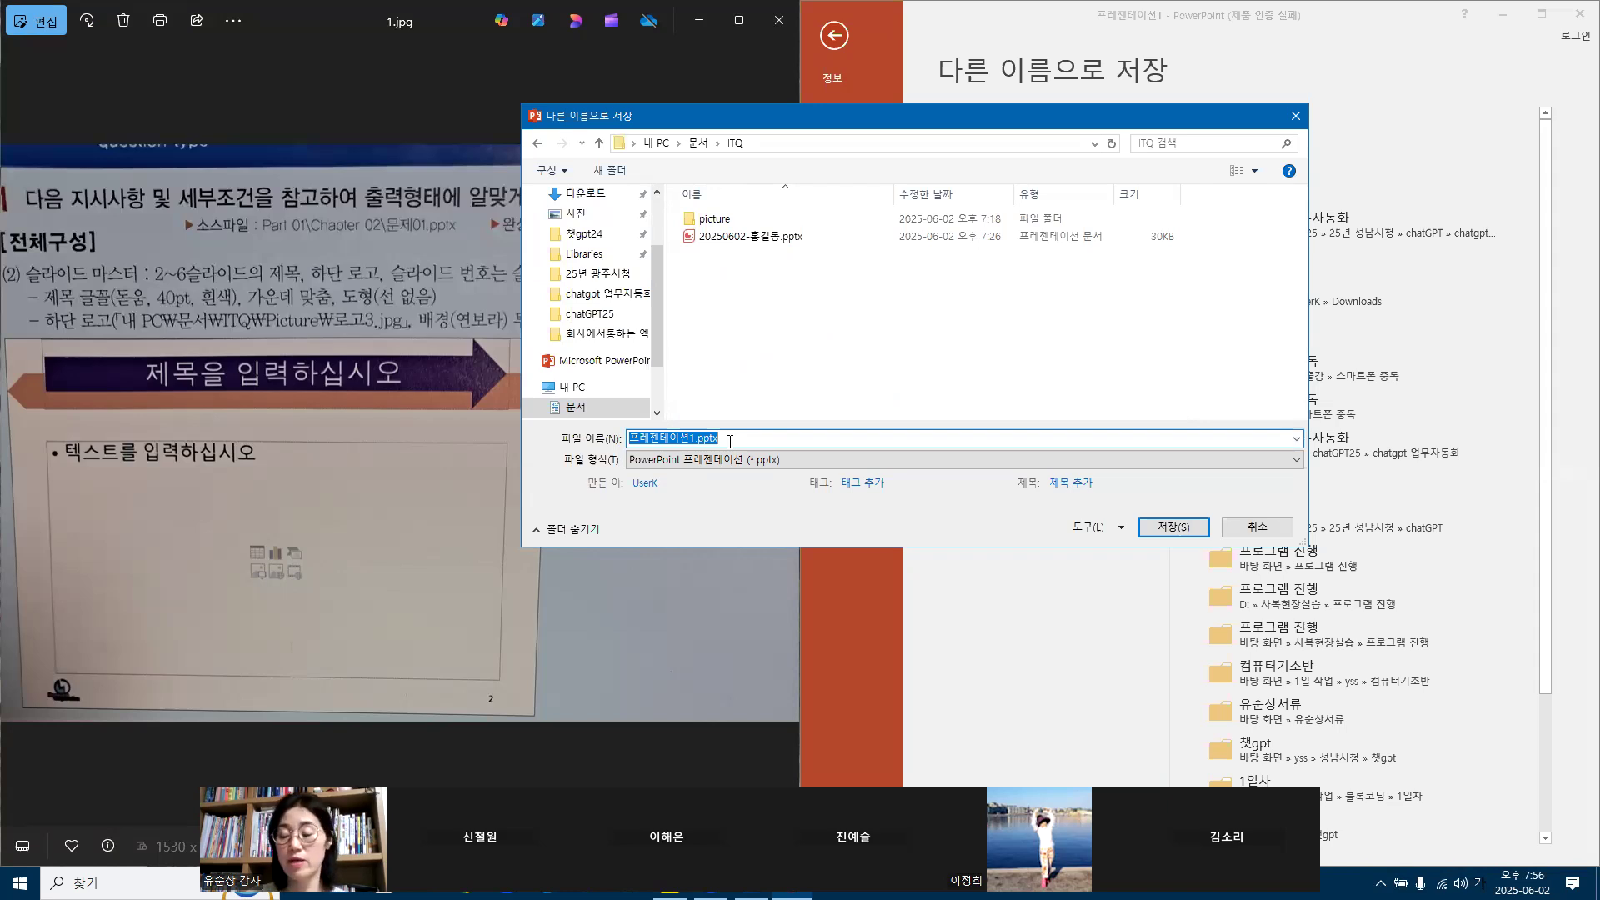
{"action": "type", "text": "12345678-"}
{"action": "key", "text": "Hangul"}
{"action": "type", "text": "ghd"}
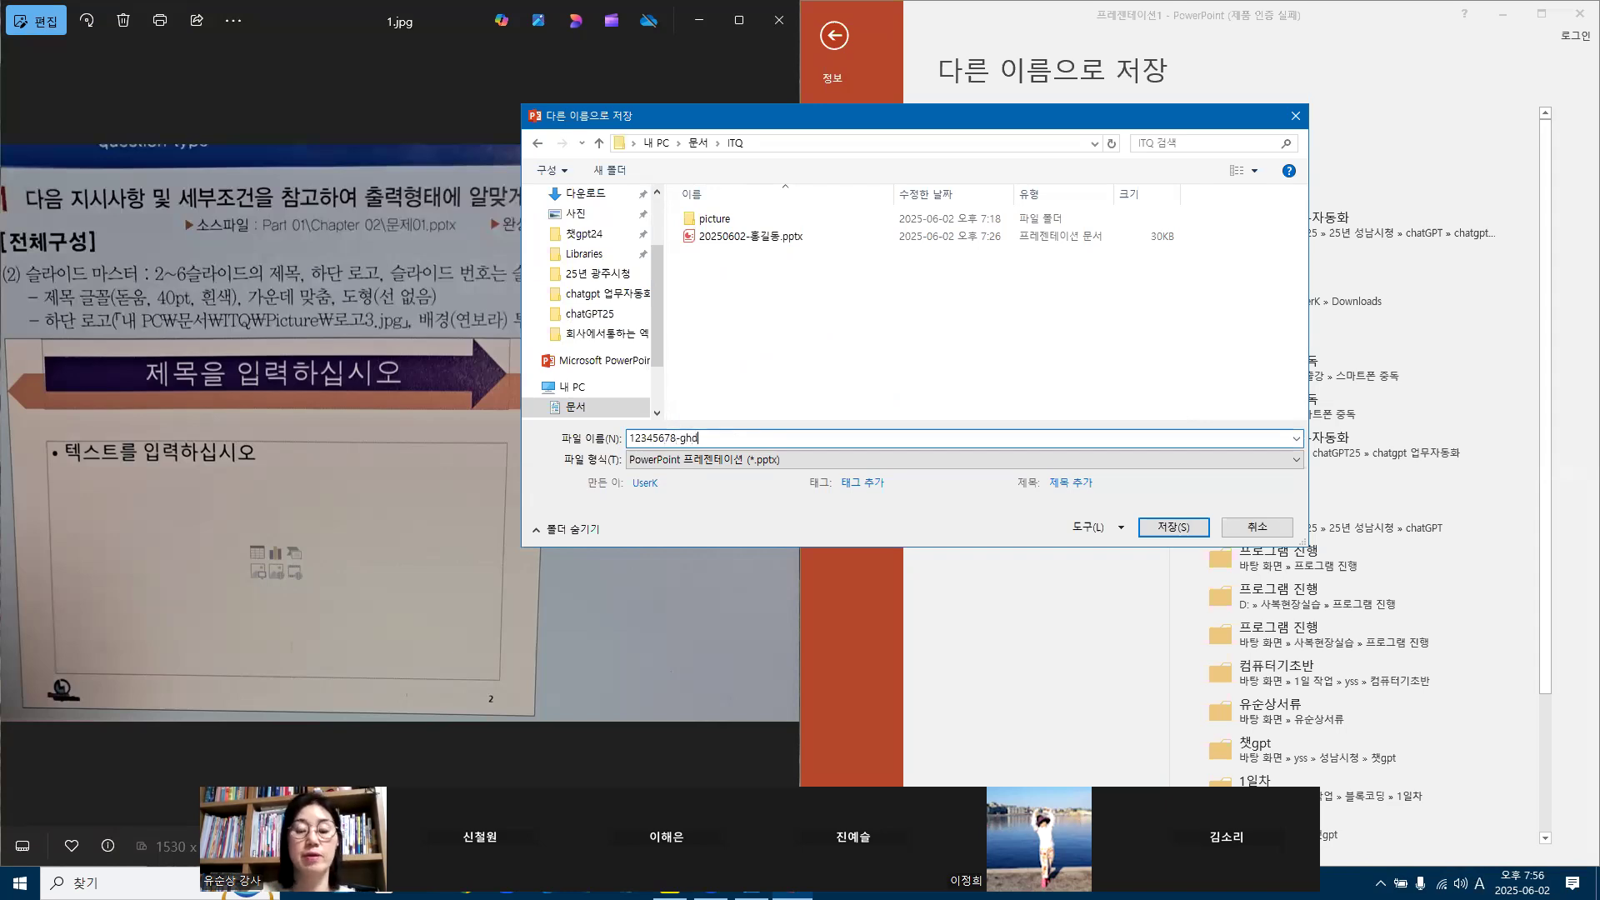
{"action": "key", "text": "BackSpace"}
{"action": "key", "text": "BackSpace"}
{"action": "key", "text": "BackSpace"}
{"action": "key", "text": "Hangul"}
{"action": "type", "text": "홍기ㄹ"}
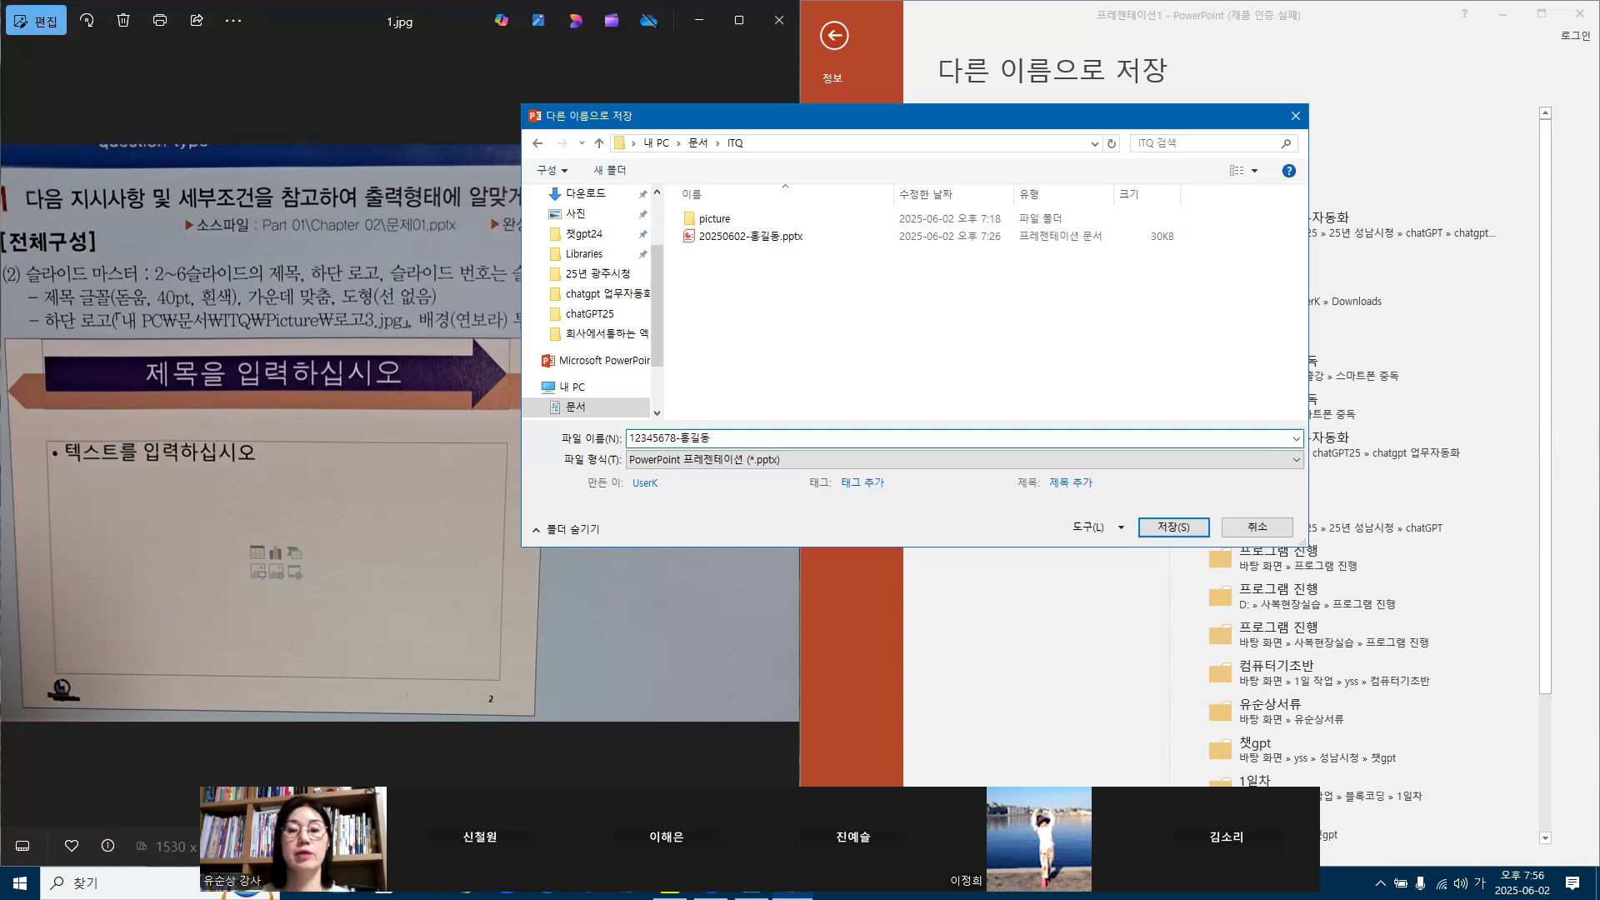
{"action": "type", "text": "동"}
{"action": "left_click", "coordinate": [1174, 528]}
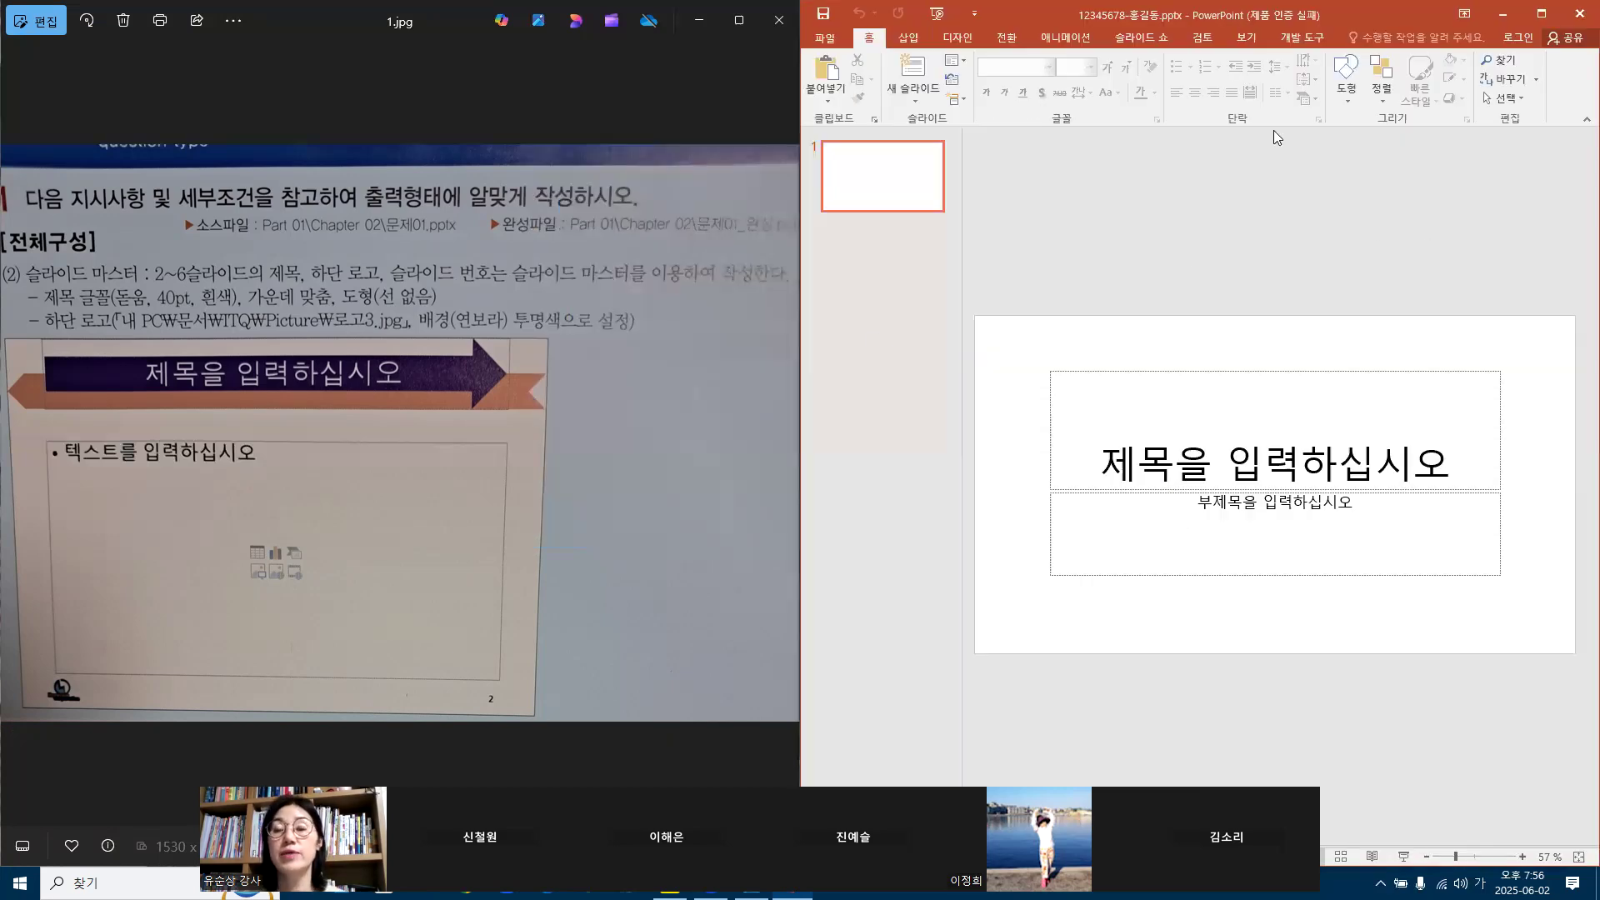
Maximize the presentation window, set the slide size to A4 용지(210x297mm), and scale the content with 맞춤 확인
{"action": "left_click", "coordinate": [1541, 14]}
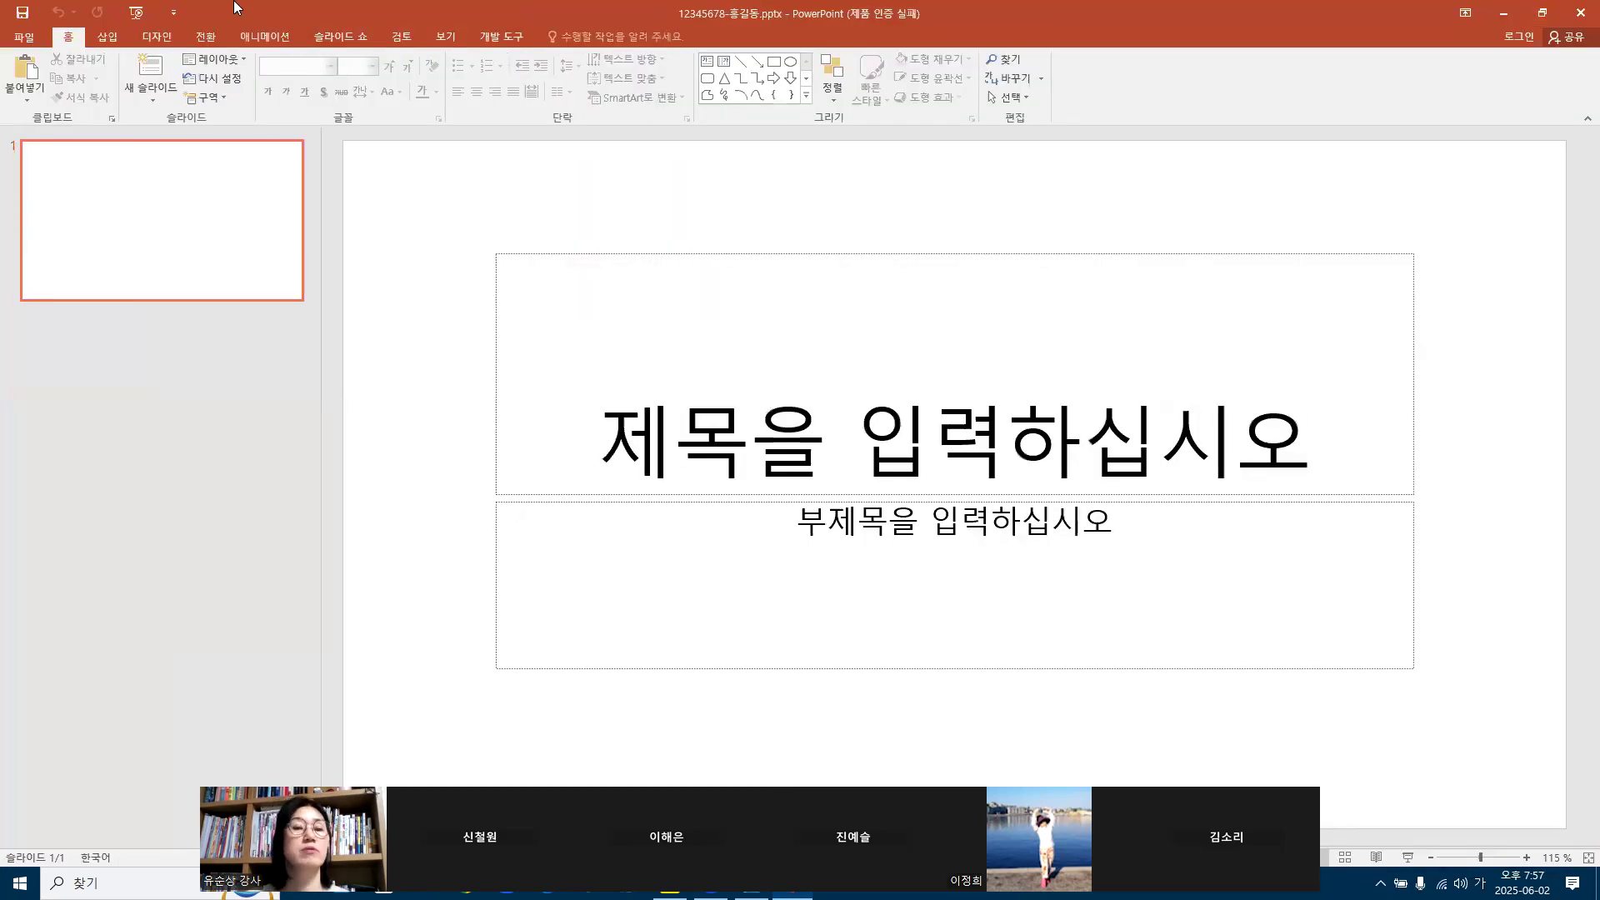
{"action": "left_click", "coordinate": [160, 37]}
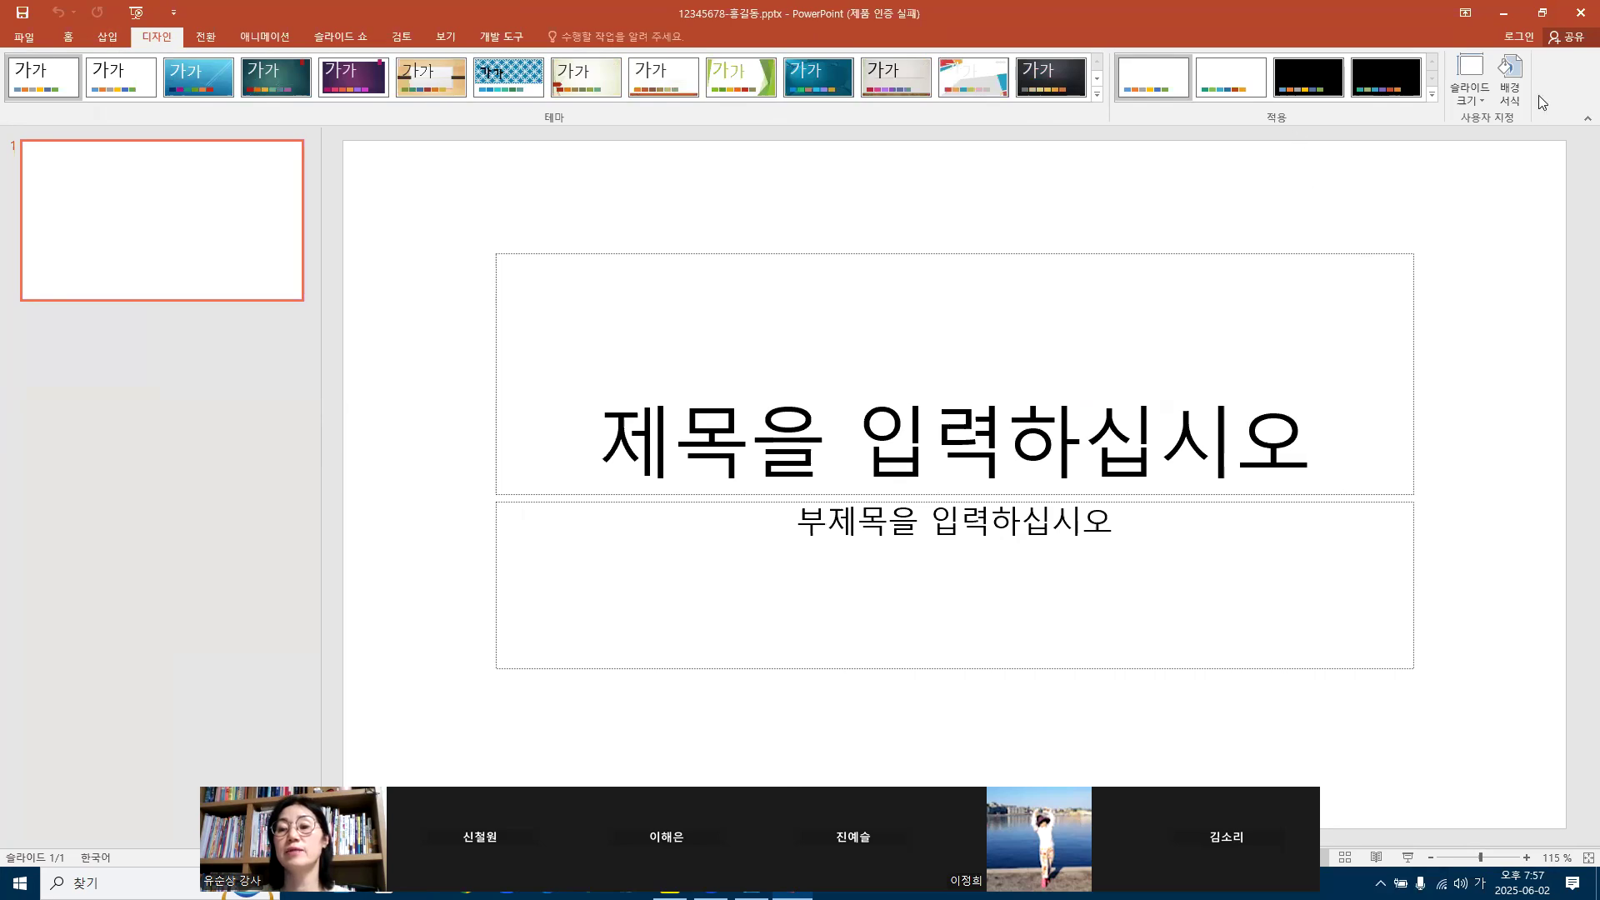
{"action": "left_click", "coordinate": [1480, 101]}
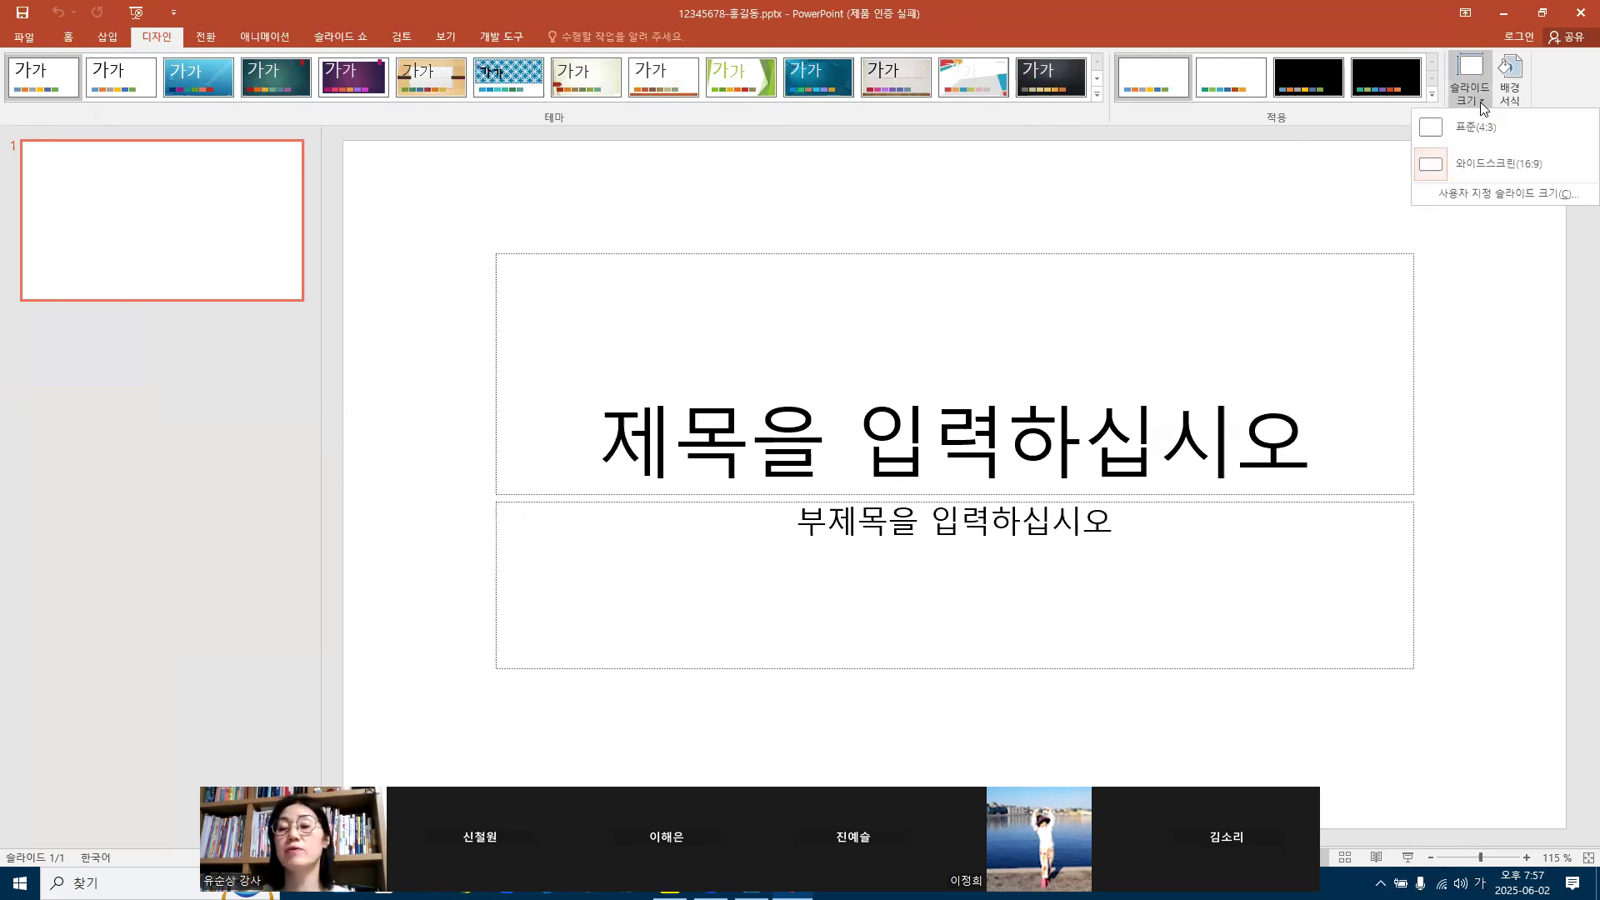
{"action": "left_click", "coordinate": [1491, 202]}
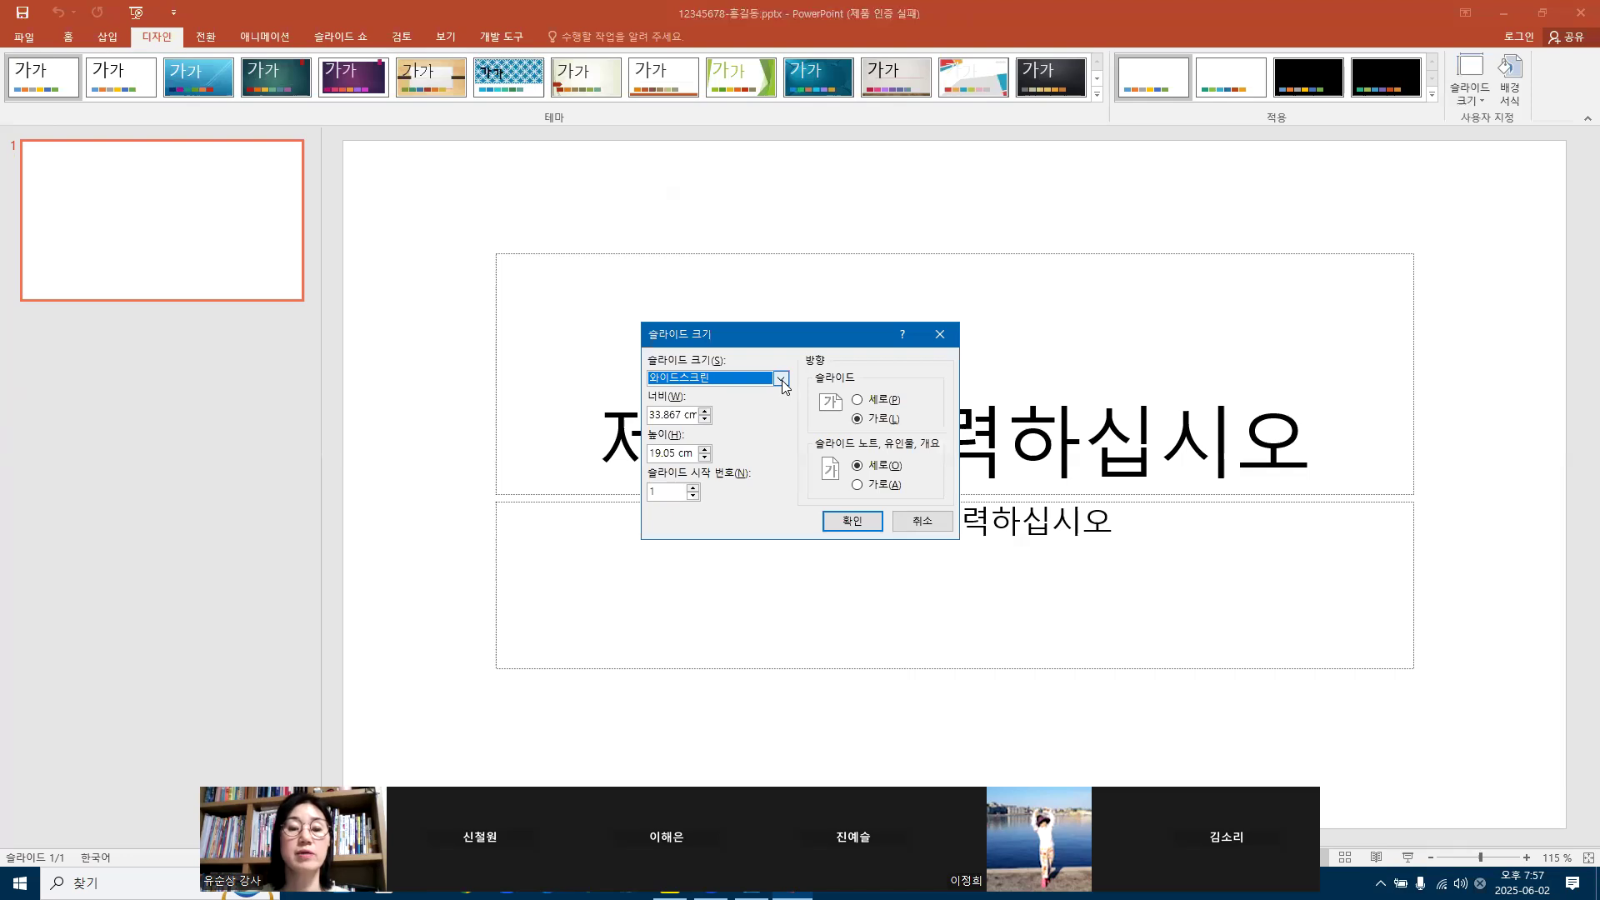
{"action": "left_click", "coordinate": [782, 379]}
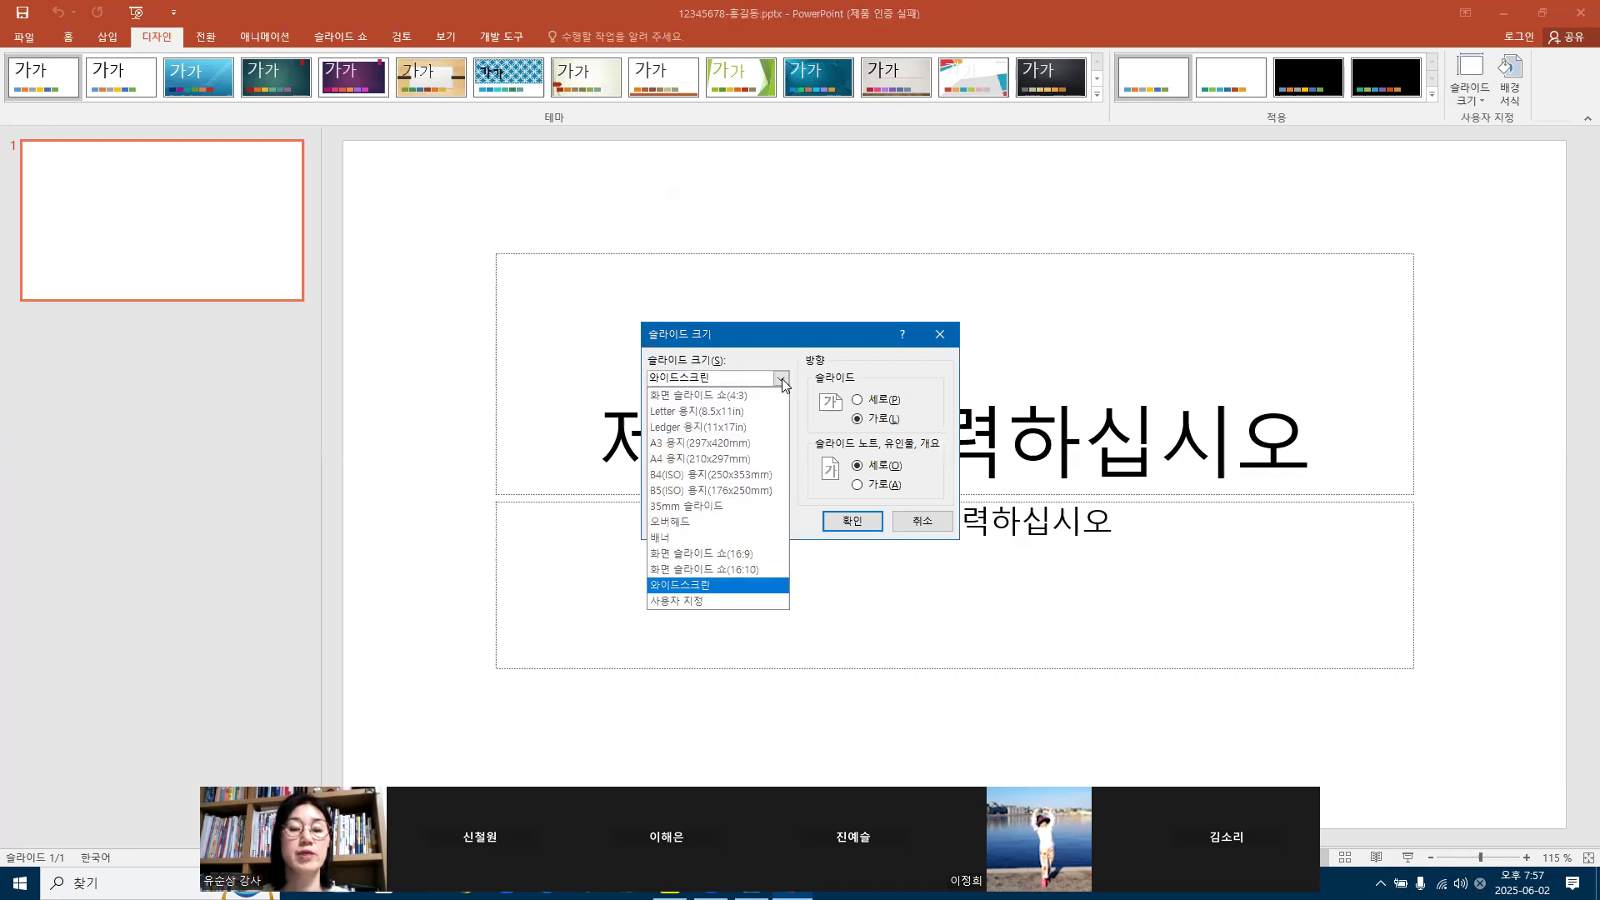
{"action": "left_click", "coordinate": [701, 464]}
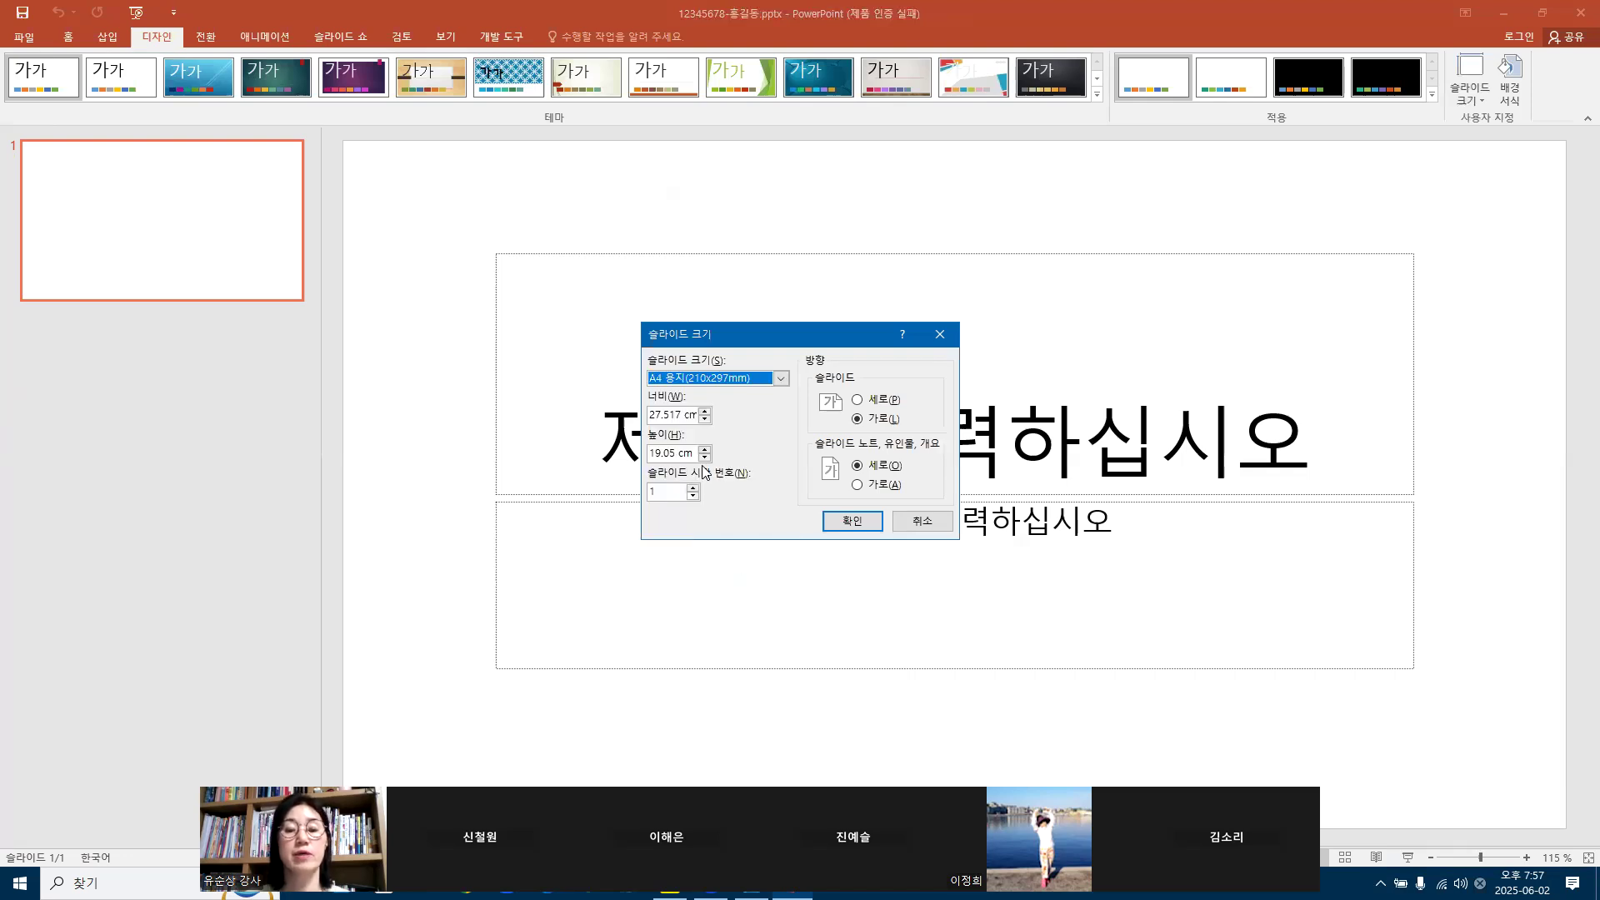
{"action": "left_click", "coordinate": [853, 523]}
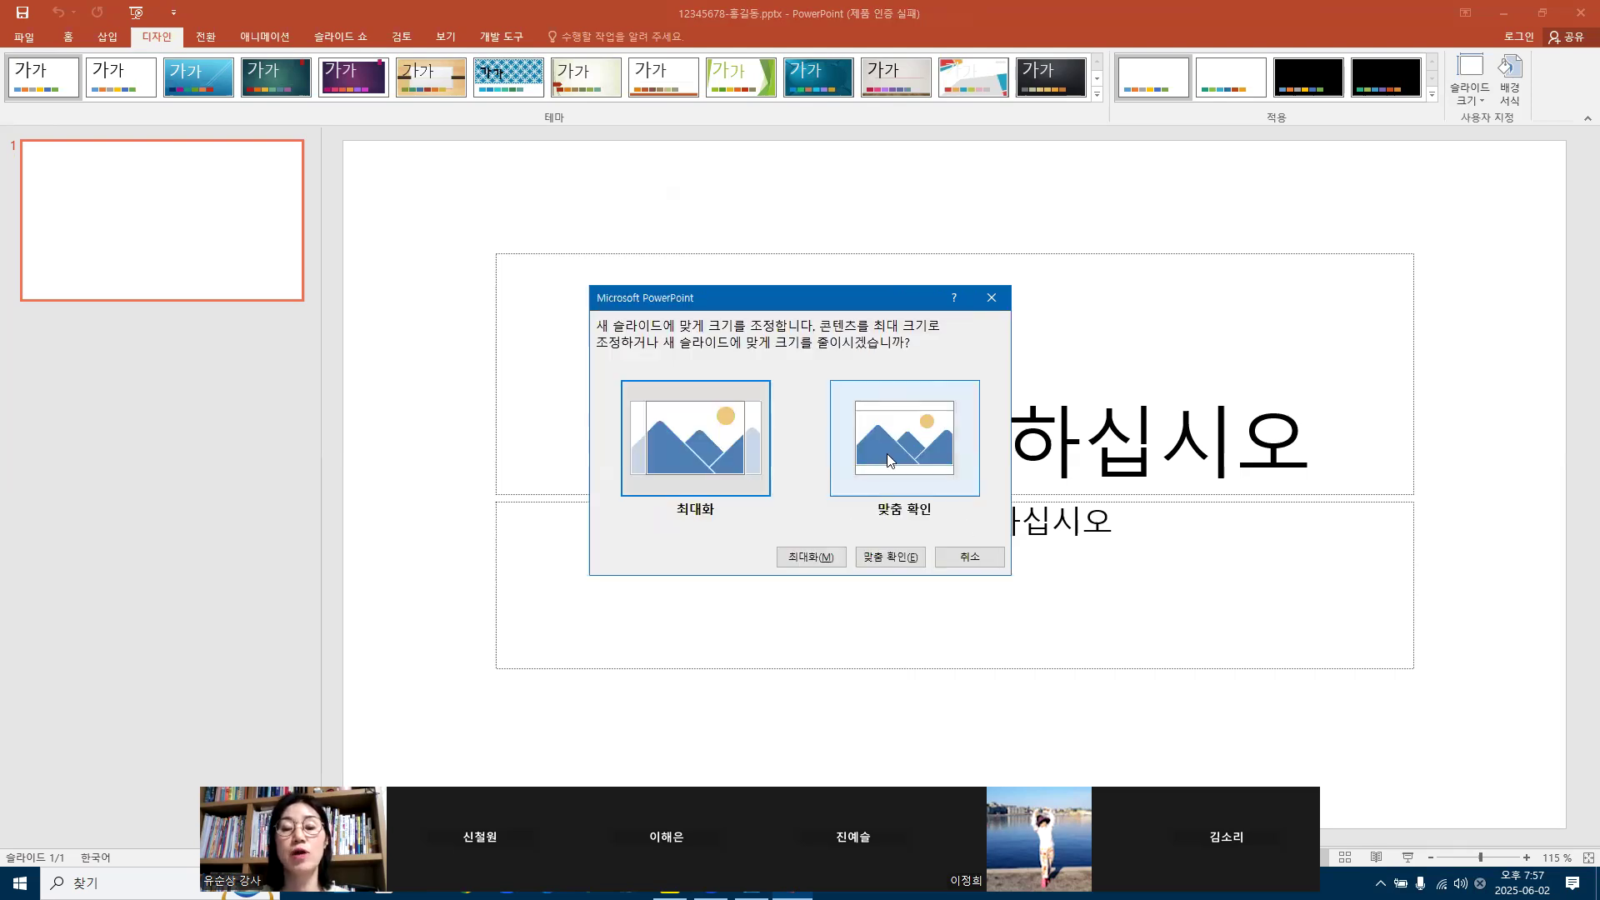
{"action": "left_click", "coordinate": [908, 449]}
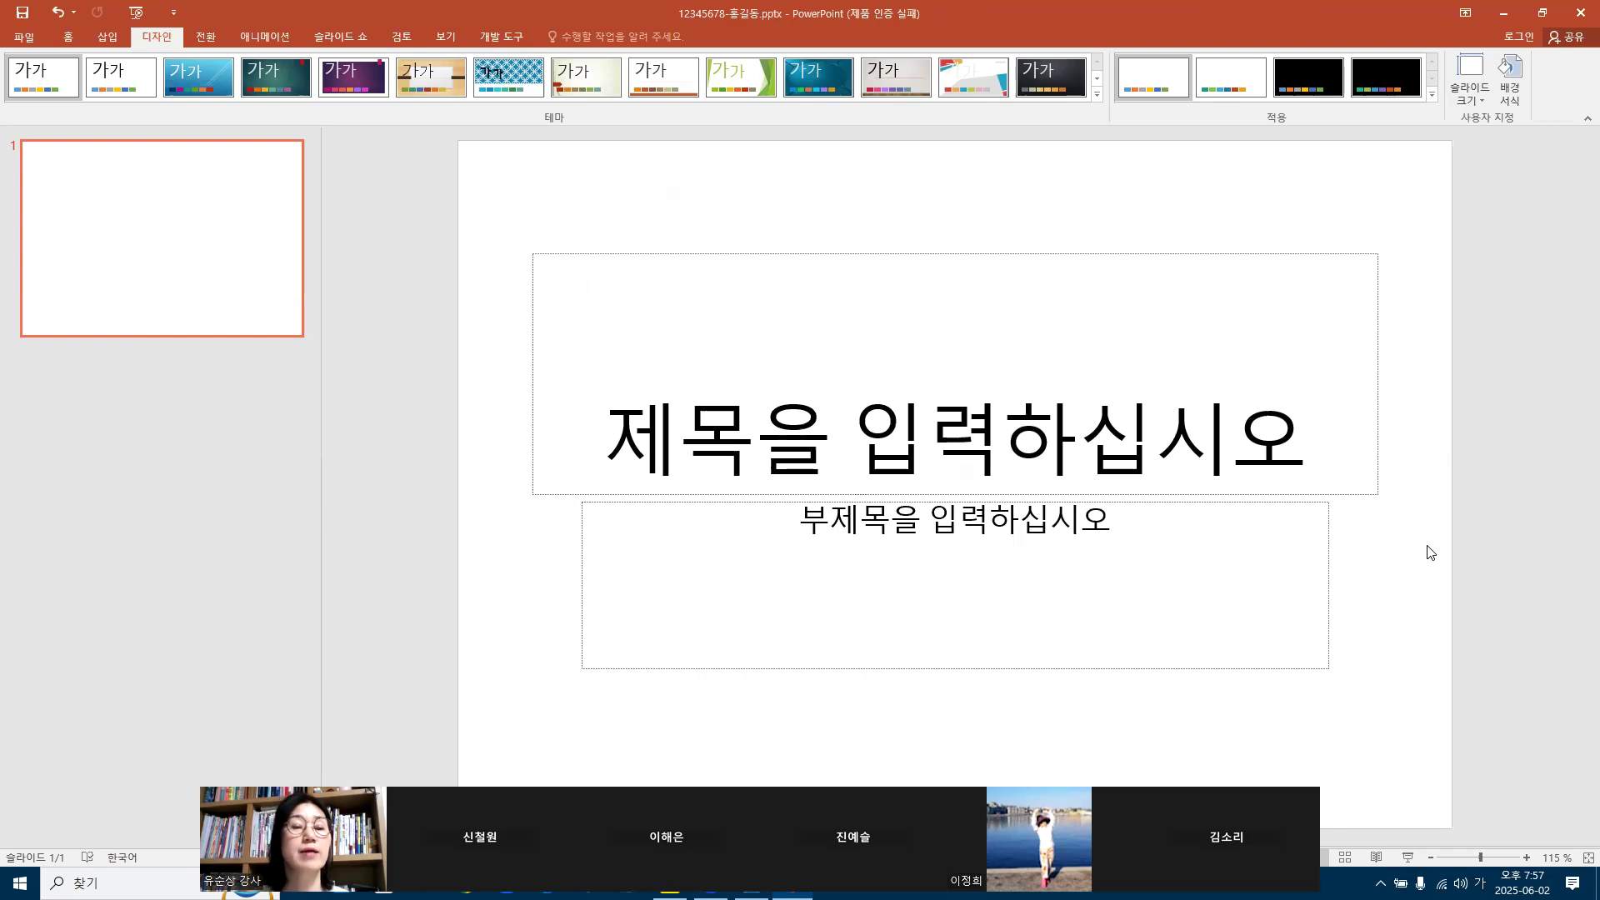
Open the slide master view and bring the main master at the start of the layout list into view
{"action": "left_click", "coordinate": [450, 35]}
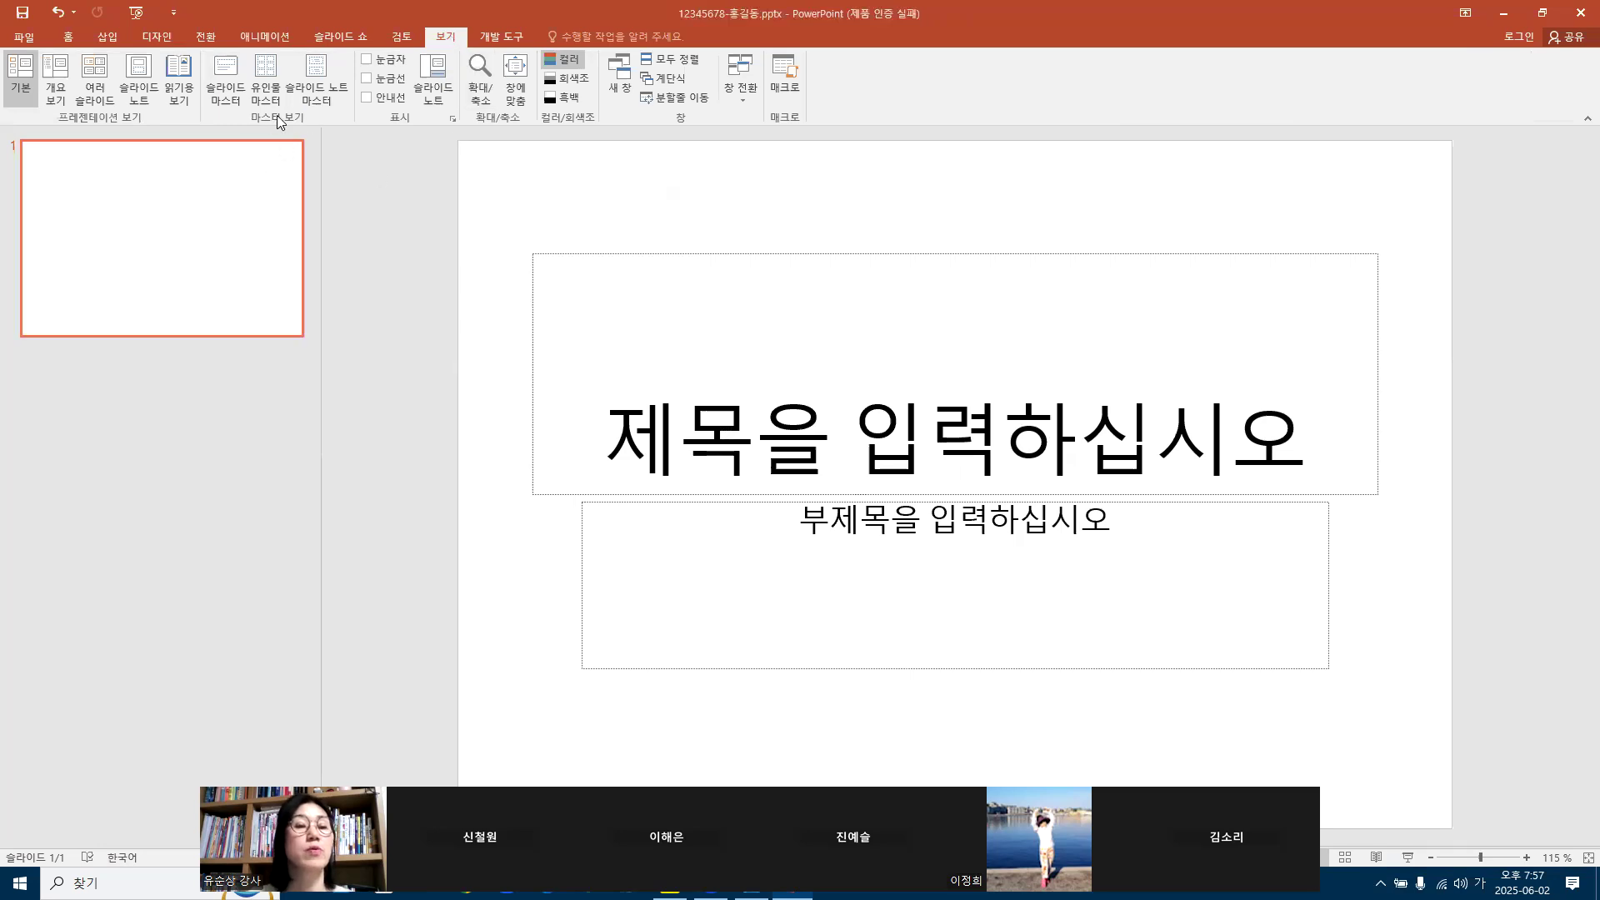
{"action": "left_click", "coordinate": [226, 73]}
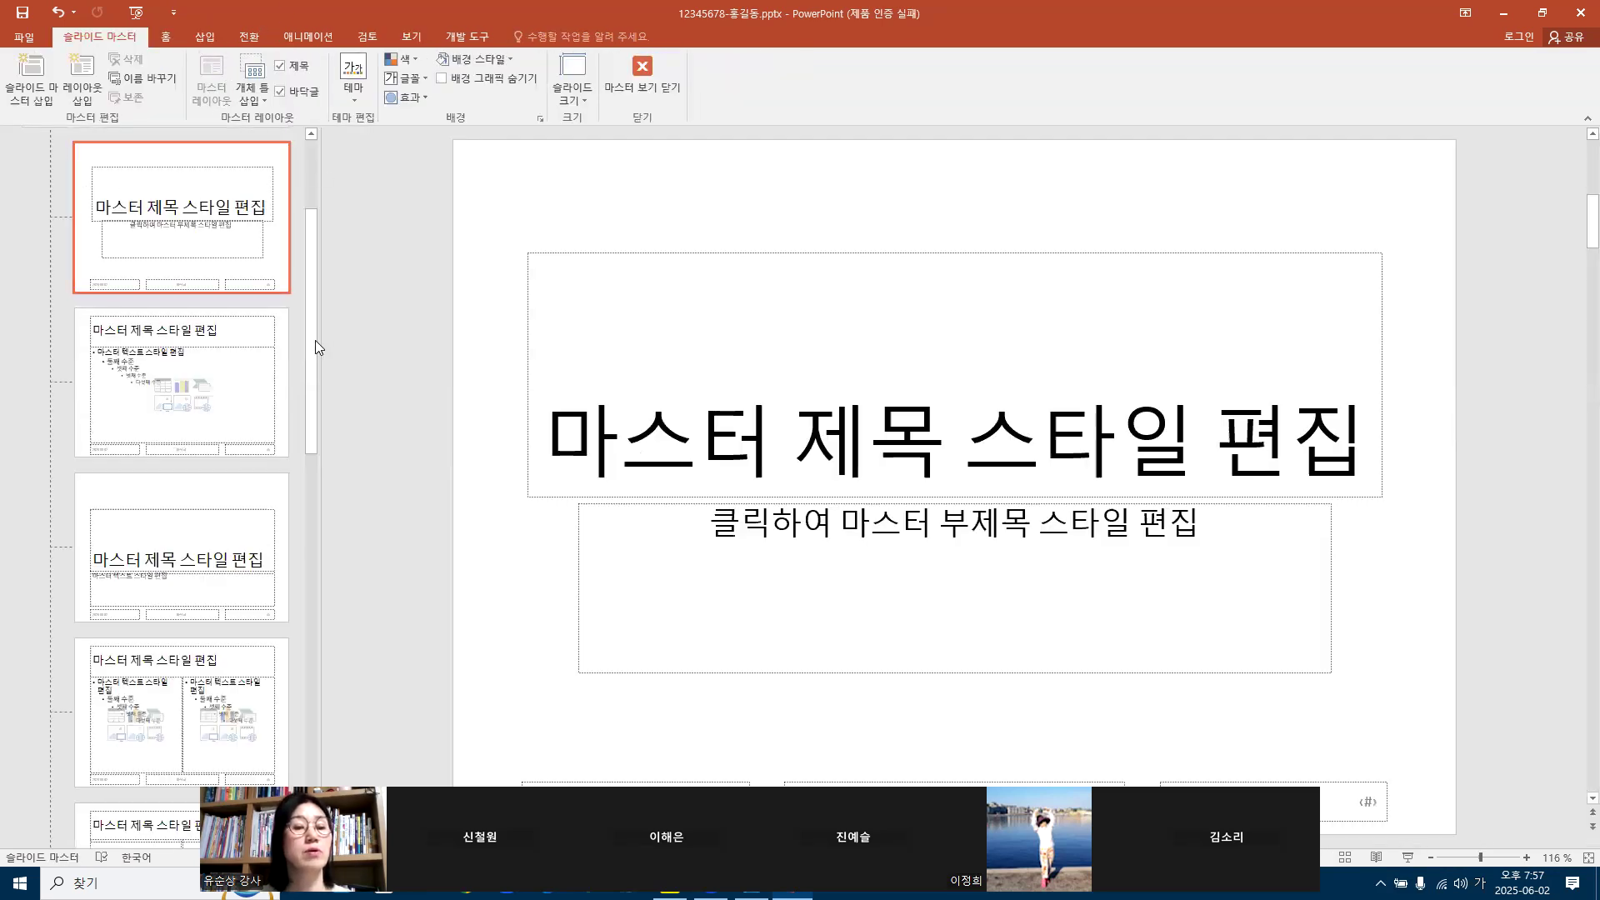
{"action": "left_click_drag", "start_coordinate": [312, 344], "coordinate": [326, 210]}
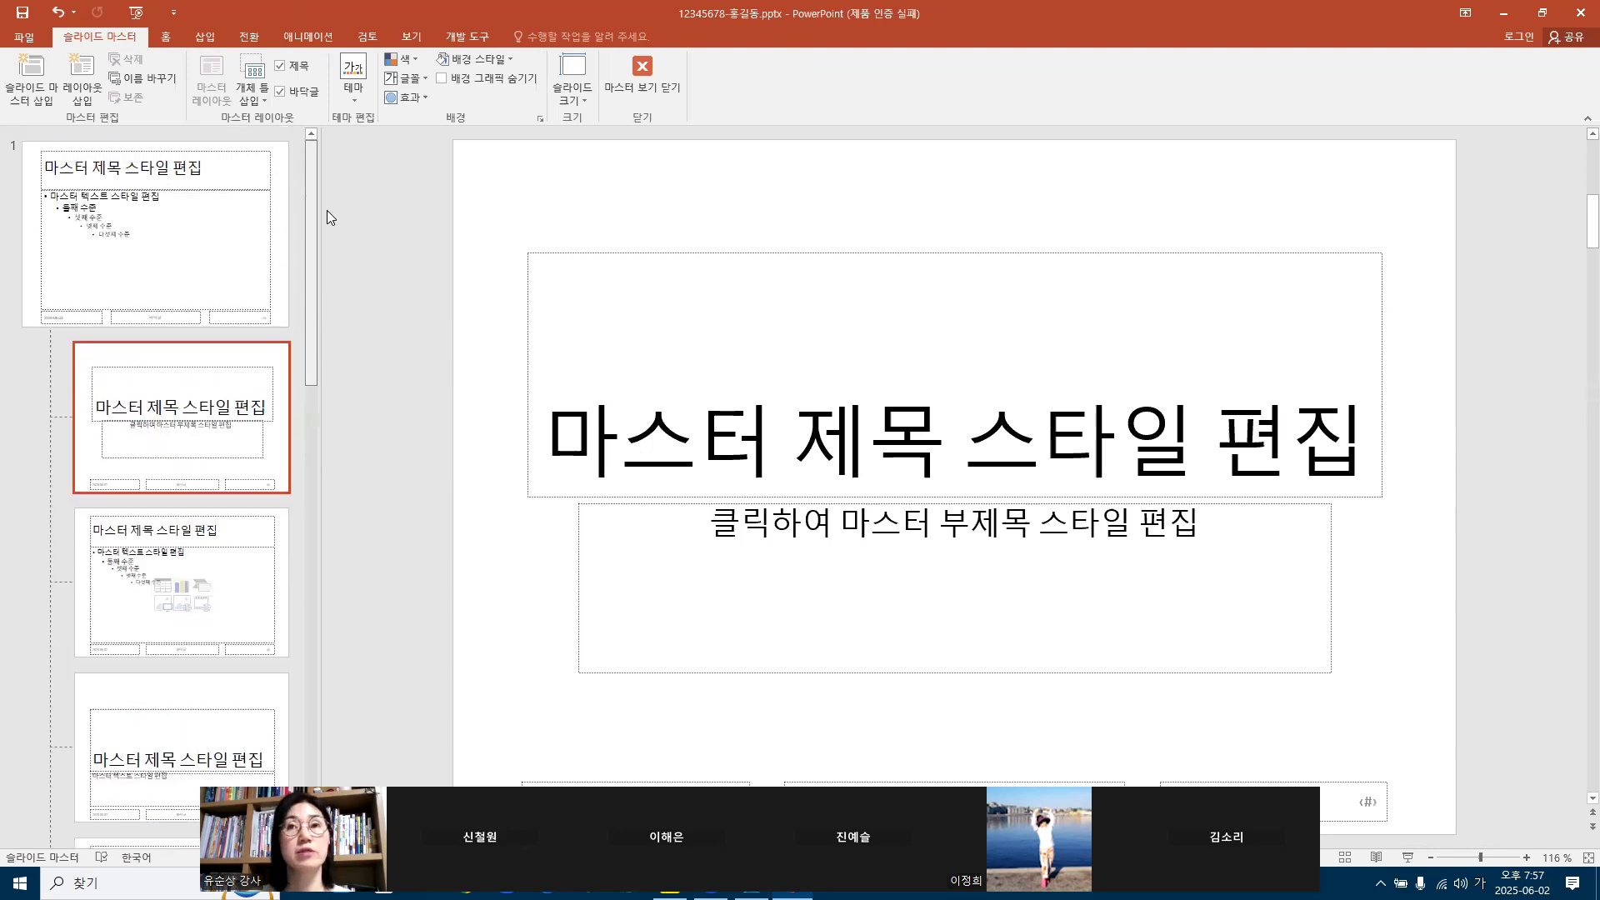
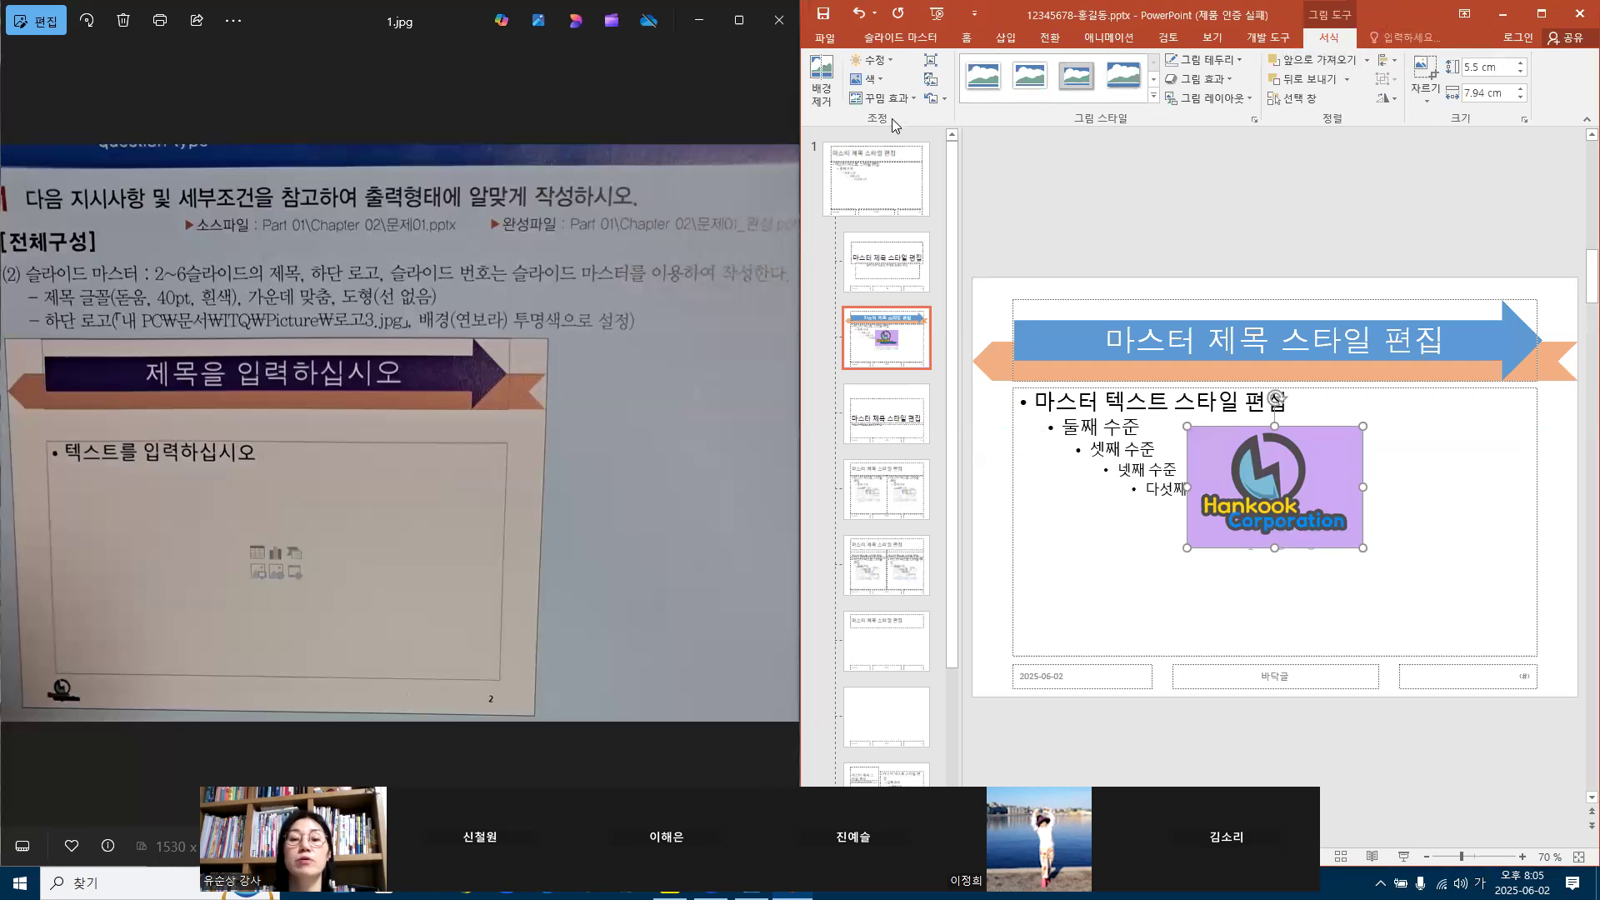
Make the light purple background of the logo picture transparent on the title-and-content layout
{"action": "left_click", "coordinate": [872, 80]}
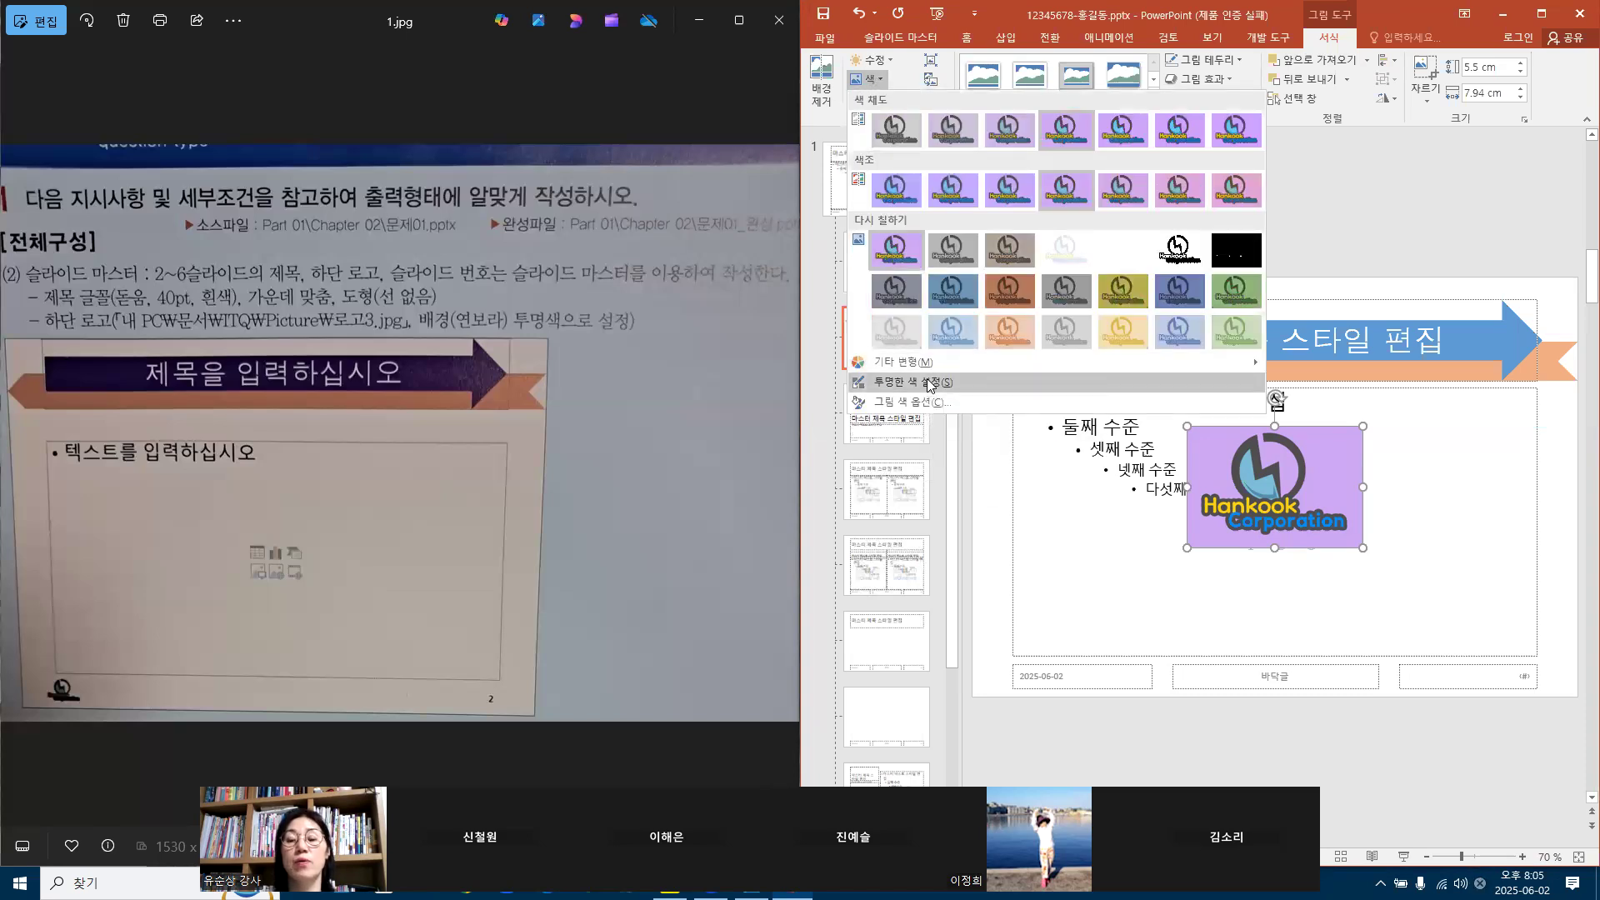
{"action": "left_click", "coordinate": [927, 383]}
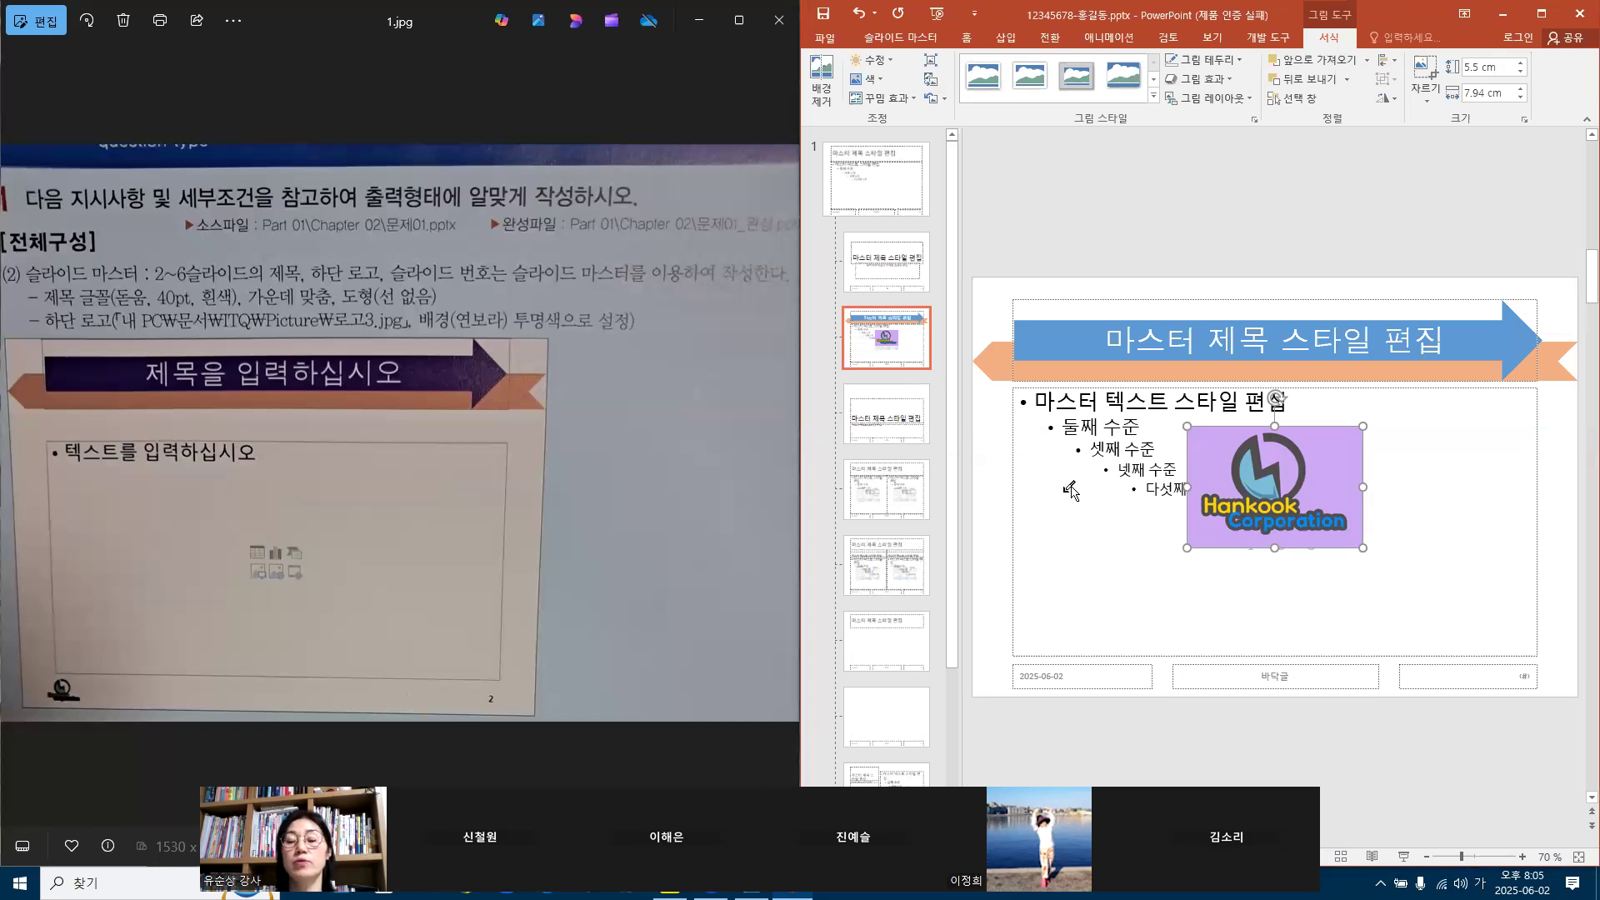
{"action": "left_click", "coordinate": [1338, 451]}
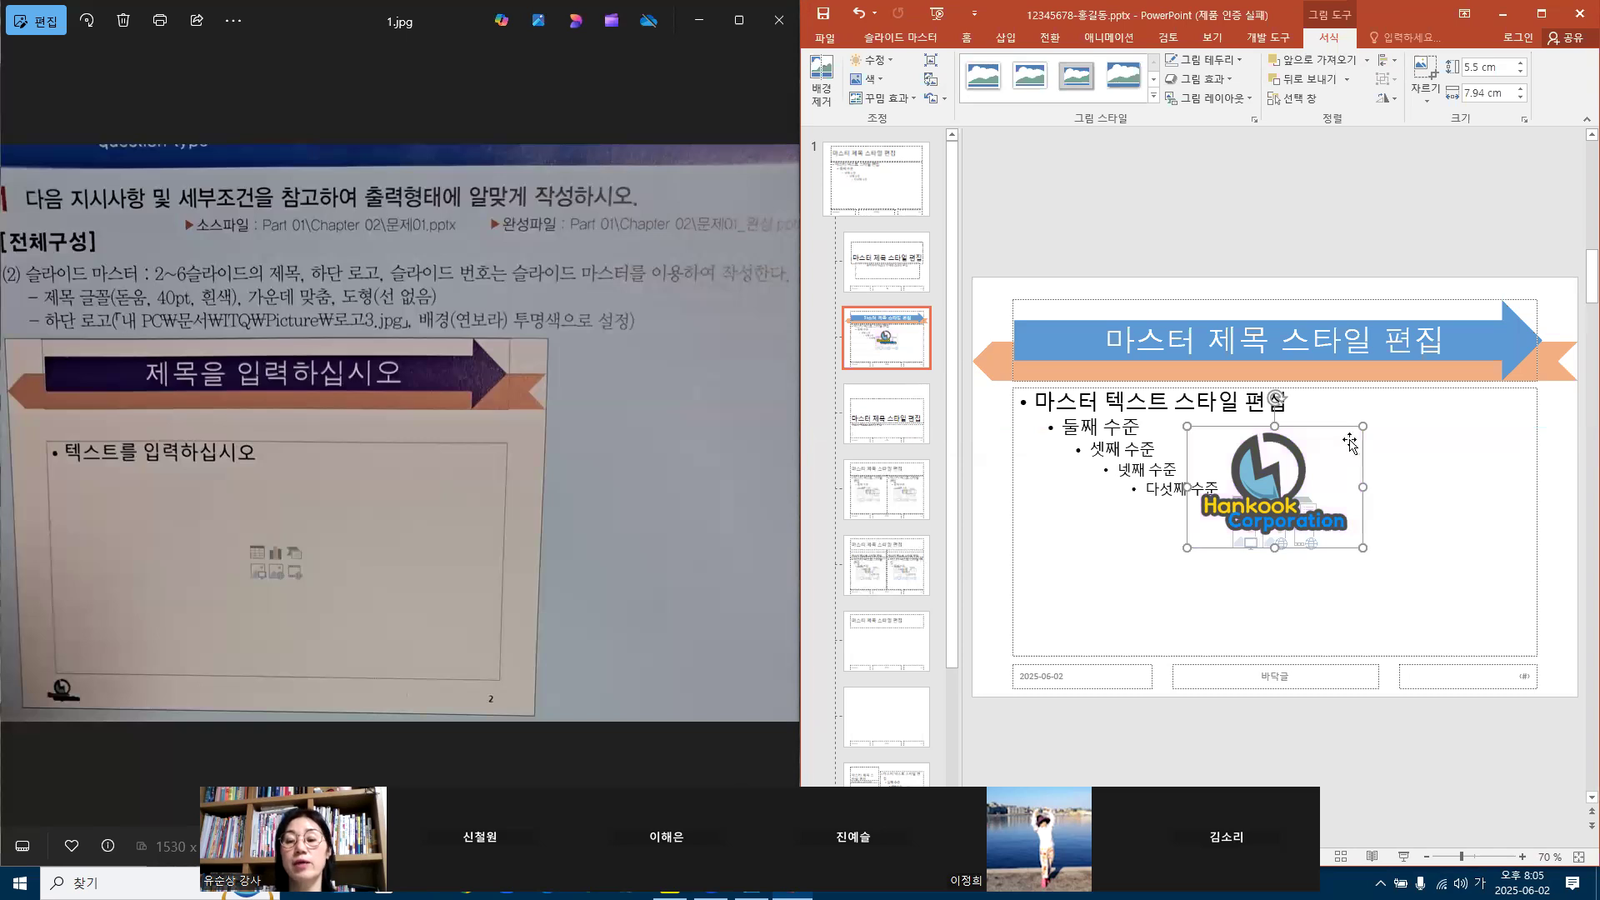
Shrink the logo to about 1.49 × 2.14 cm, place it in the layout's lower-left corner, and close the master view
{"action": "left_click_drag", "start_coordinate": [1362, 425], "coordinate": [1391, 441]}
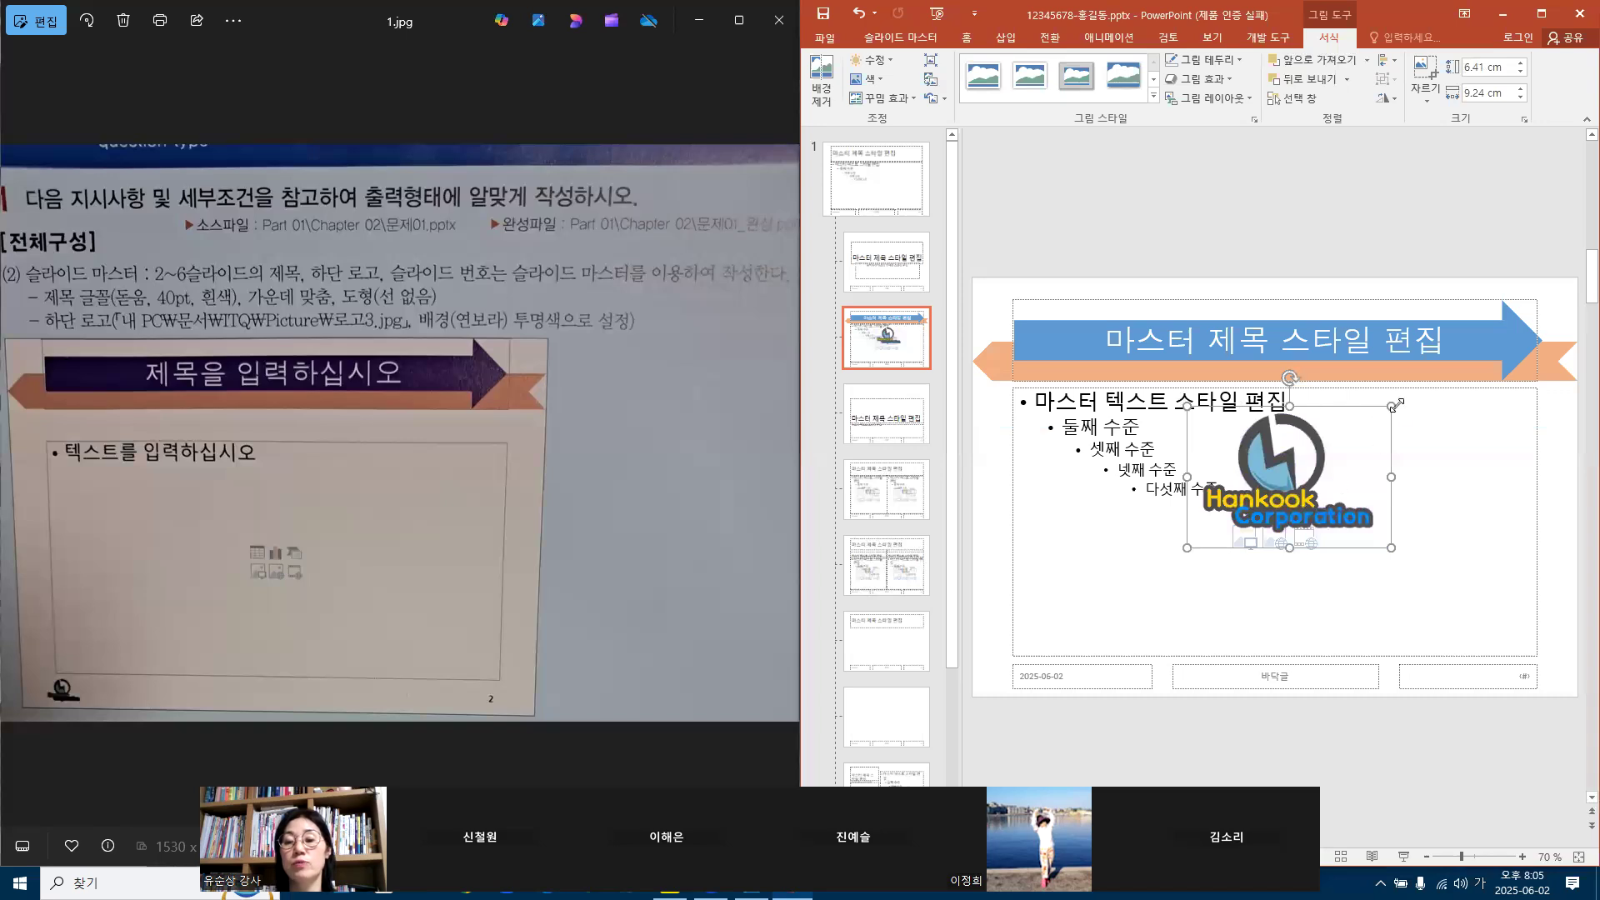
{"action": "left_click_drag", "start_coordinate": [1390, 406], "coordinate": [1041, 663]}
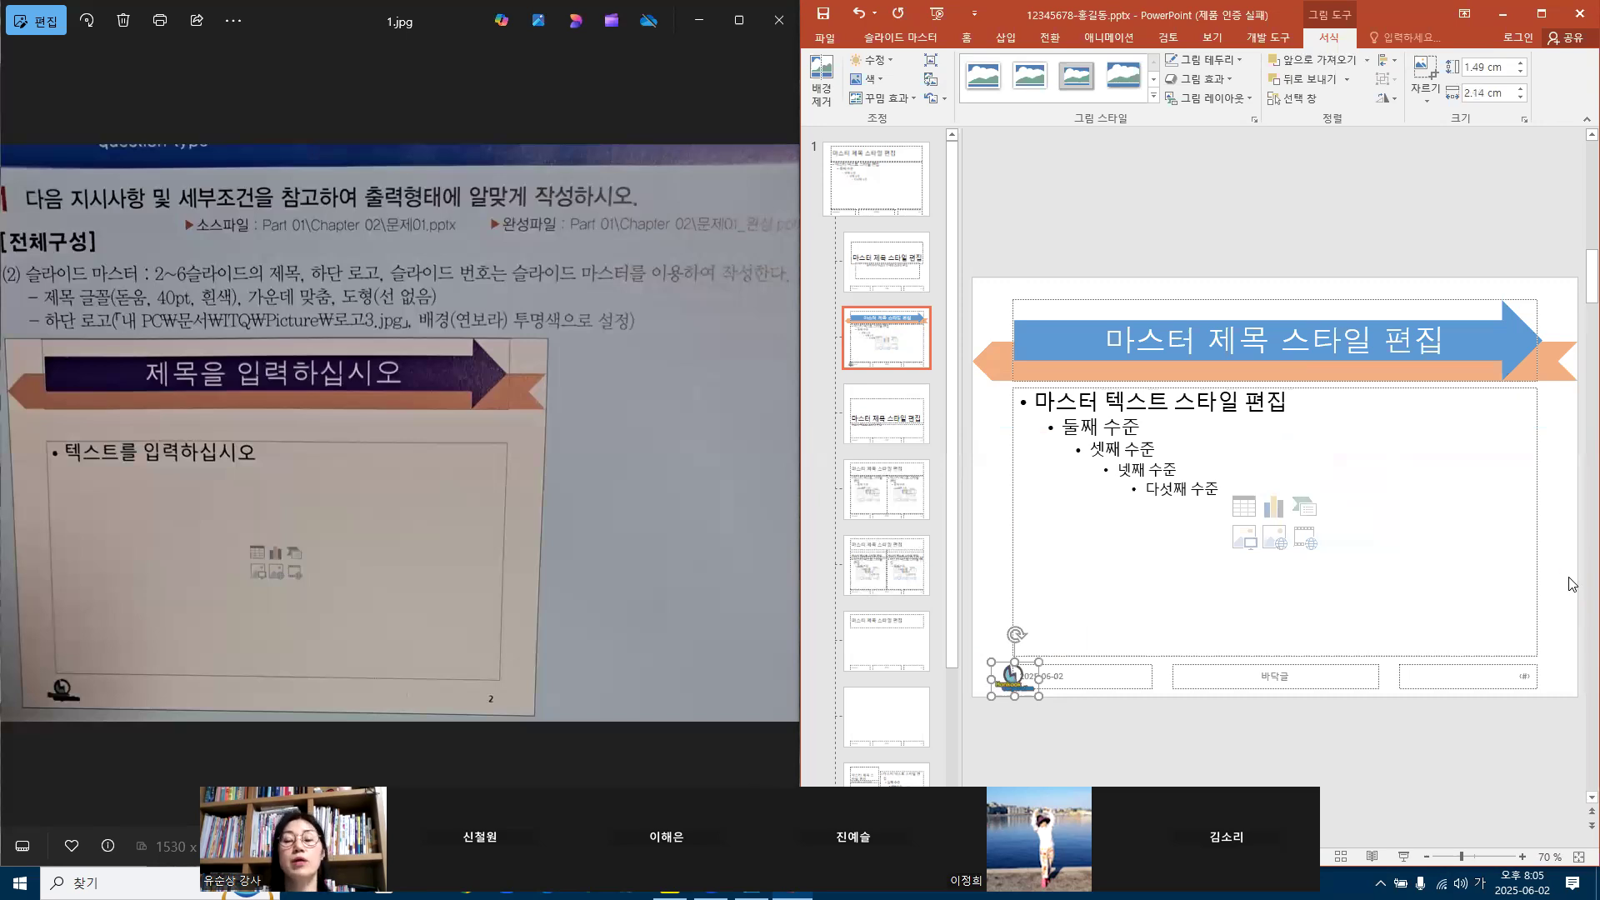
{"action": "left_click", "coordinate": [901, 38]}
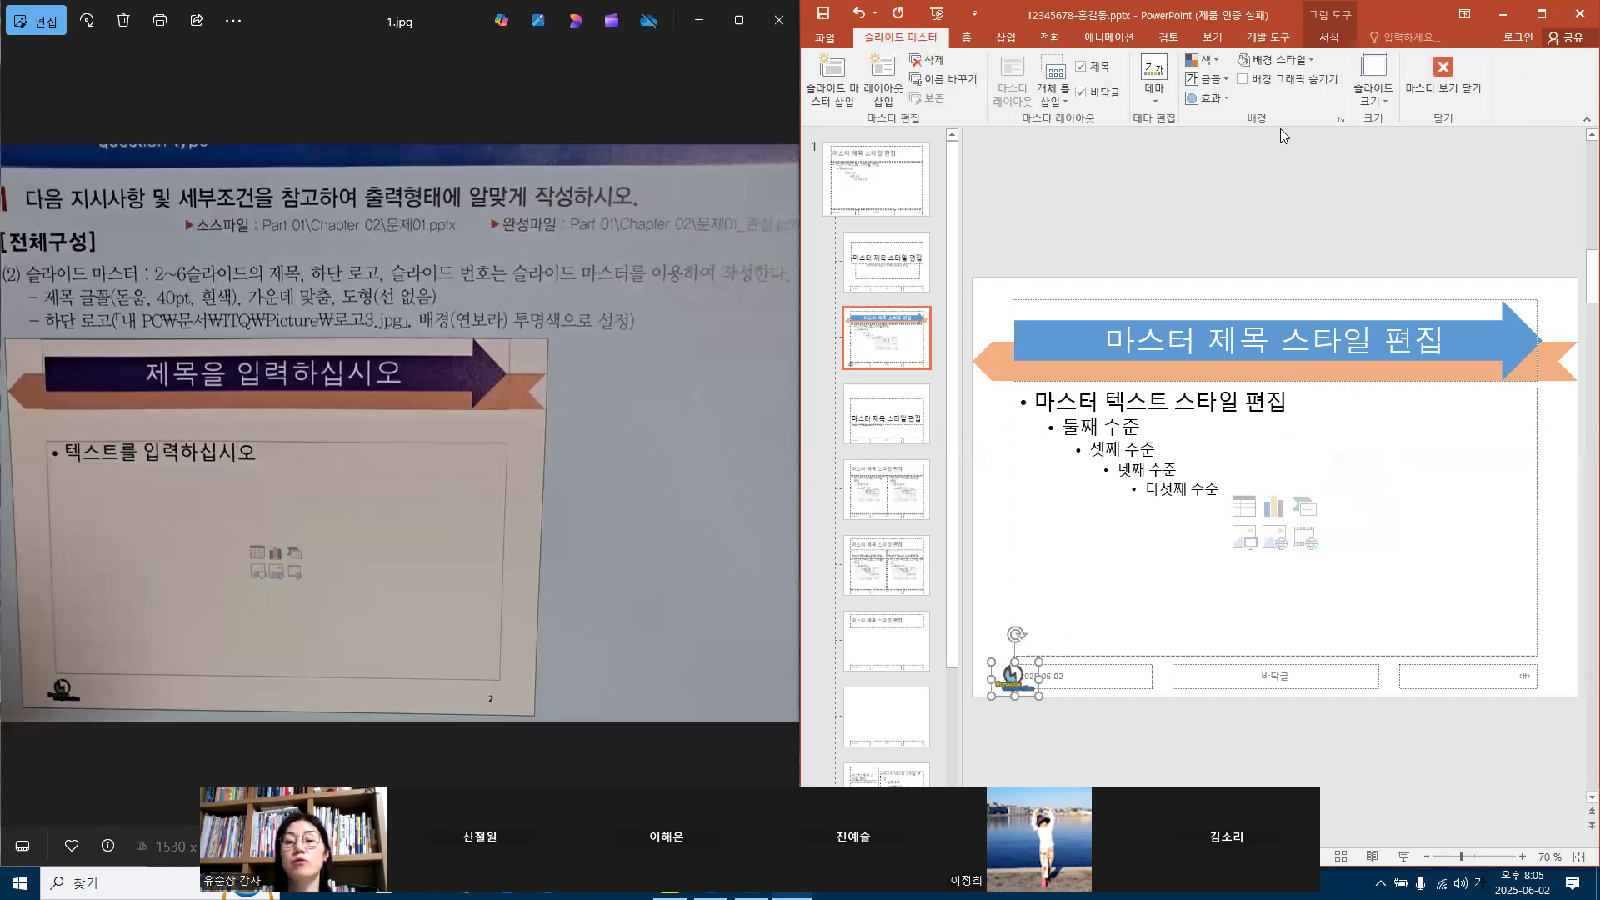
{"action": "left_click", "coordinate": [1468, 88]}
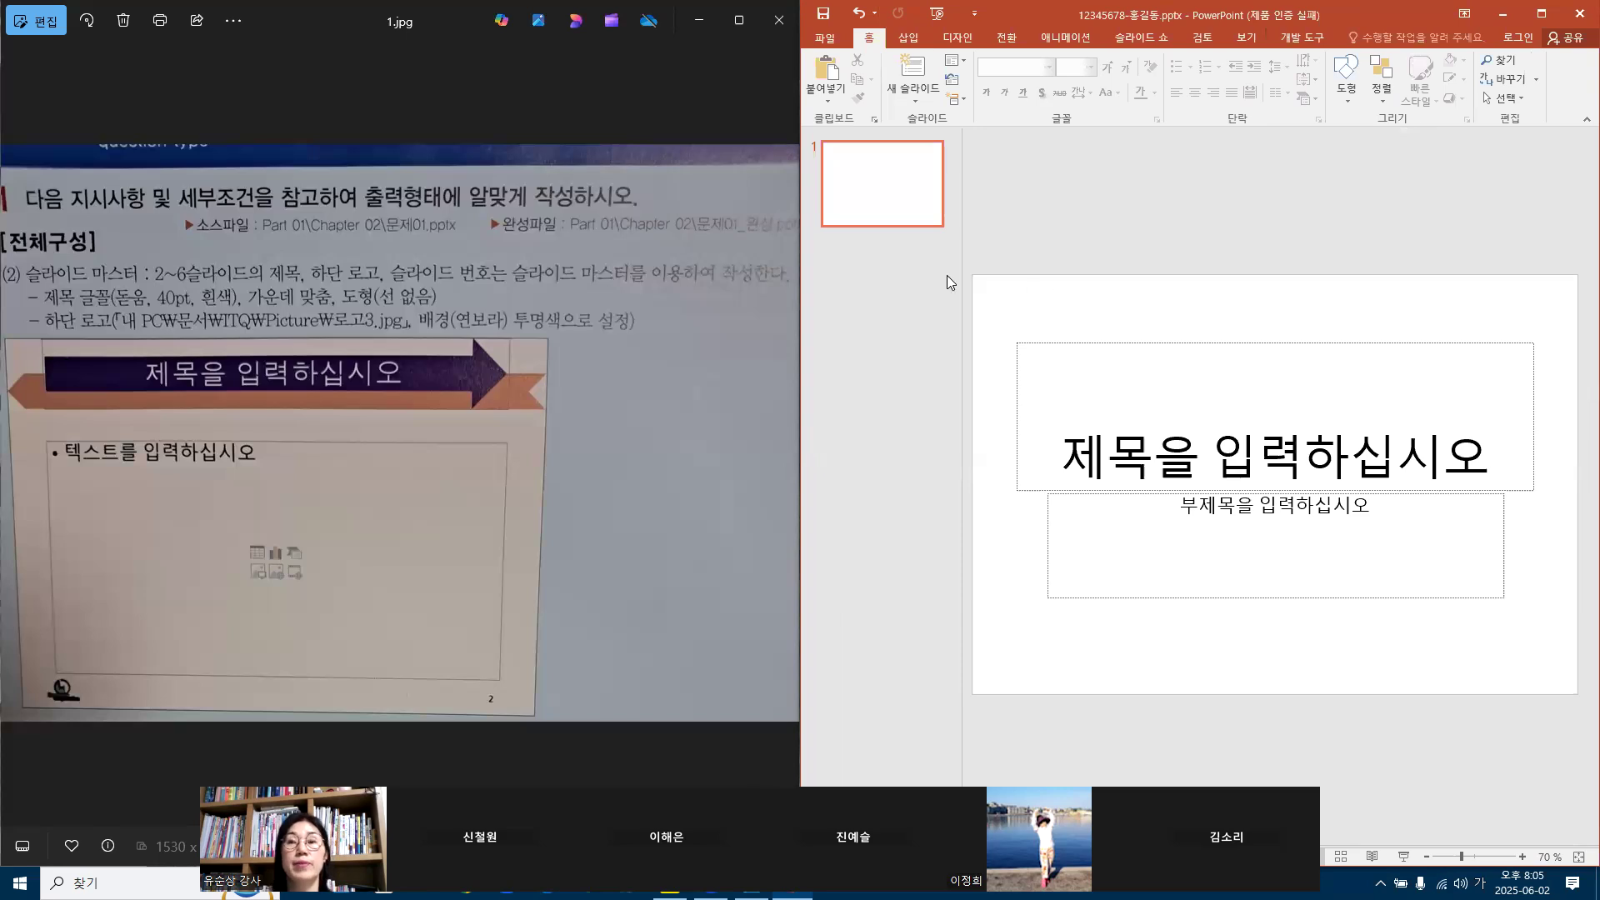
Add five new slides after slide 1, making slides 2 to 6 with the customized layout
{"action": "left_click", "coordinate": [884, 203]}
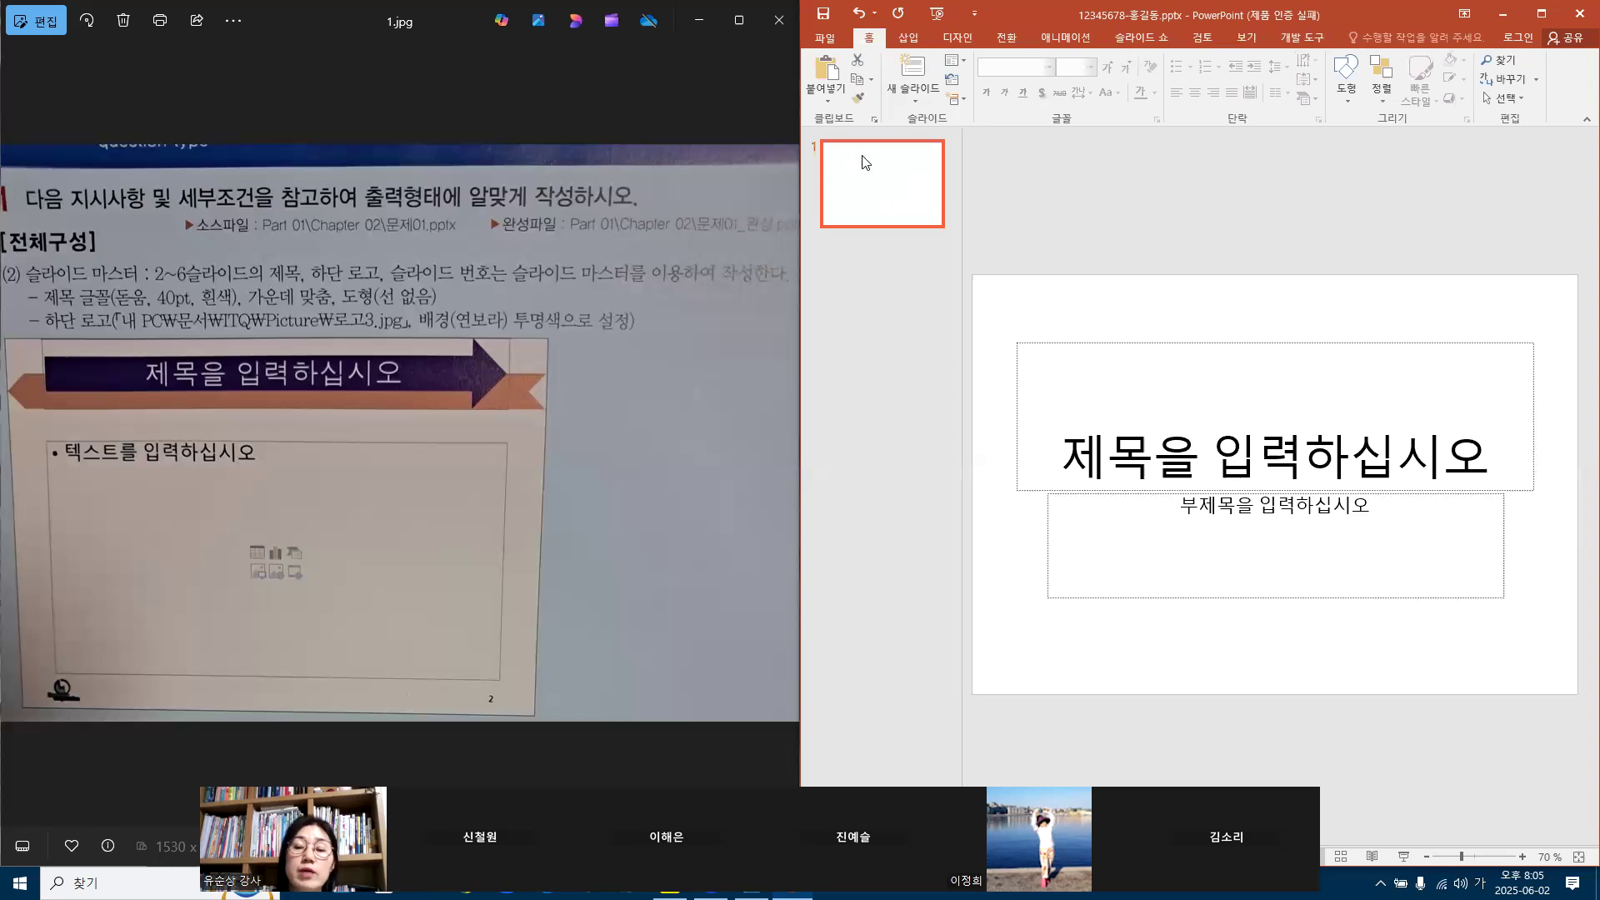
{"action": "key", "text": "Return"}
{"action": "key", "text": "Return"}
{"action": "key", "text": "Return"}
{"action": "key", "text": "Return"}
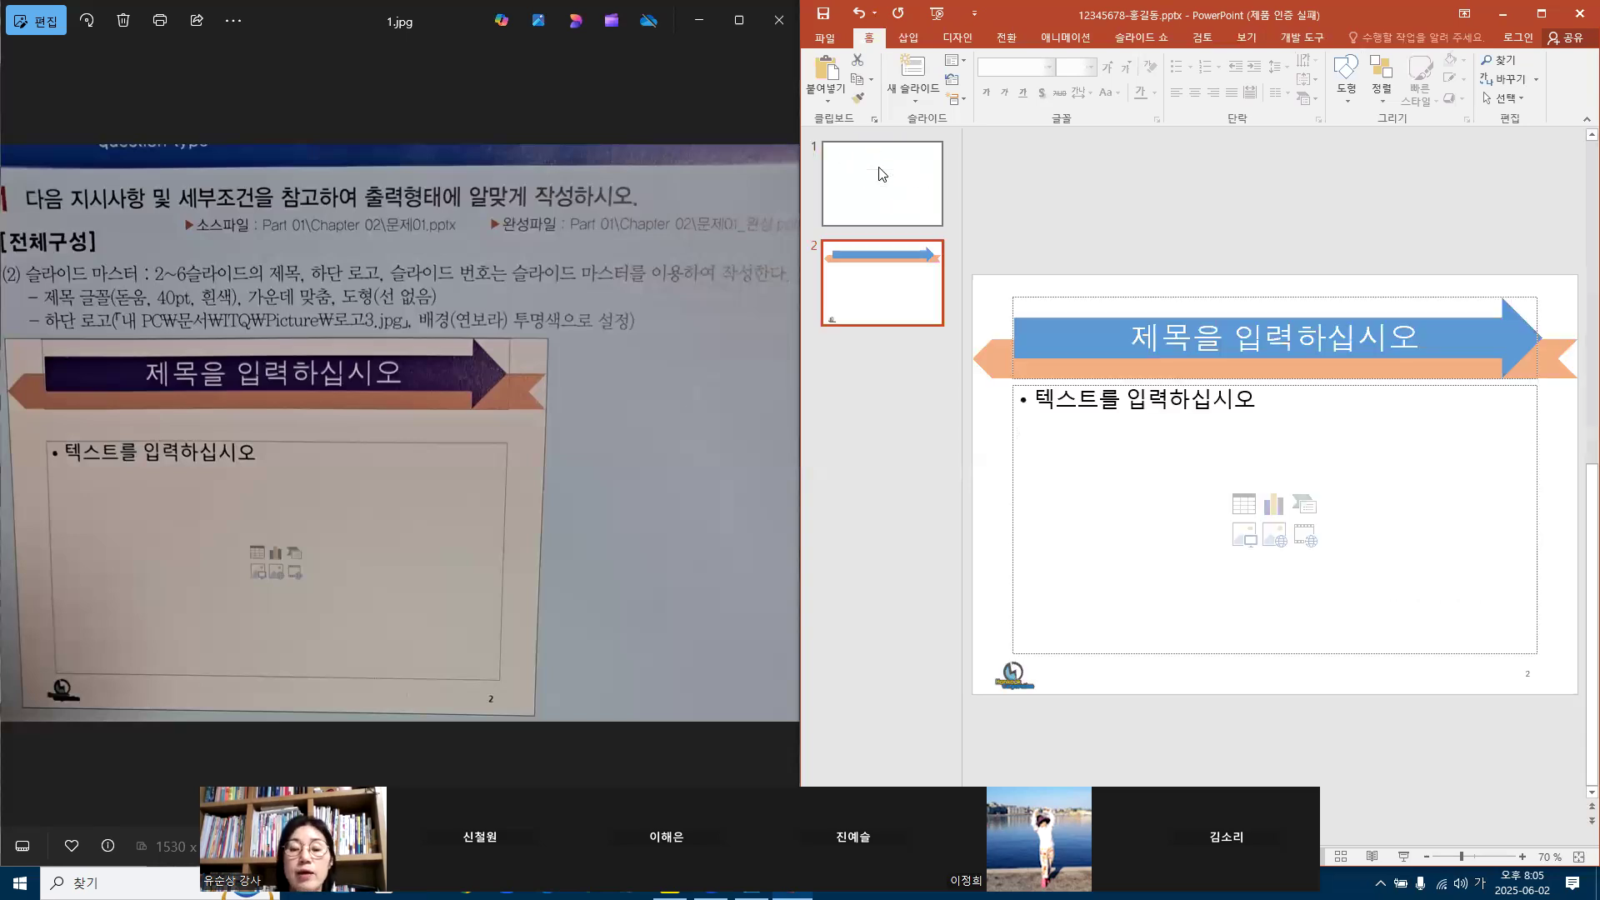
{"action": "key", "text": "Return"}
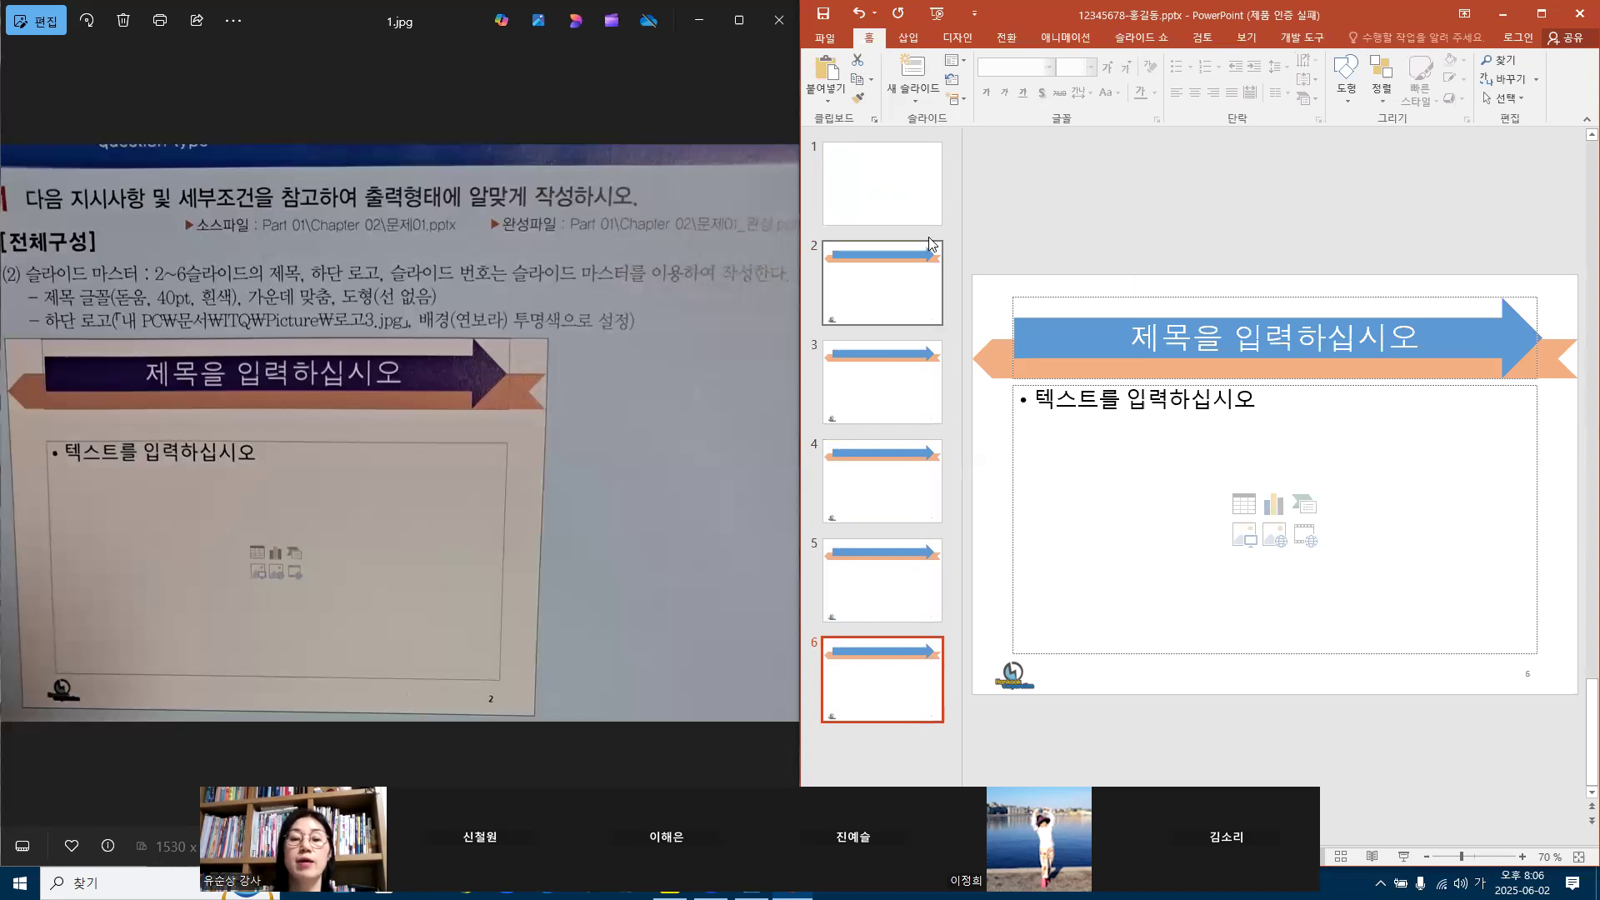
Delete the title and subtitle placeholders from slide 1
{"action": "left_click", "coordinate": [866, 182]}
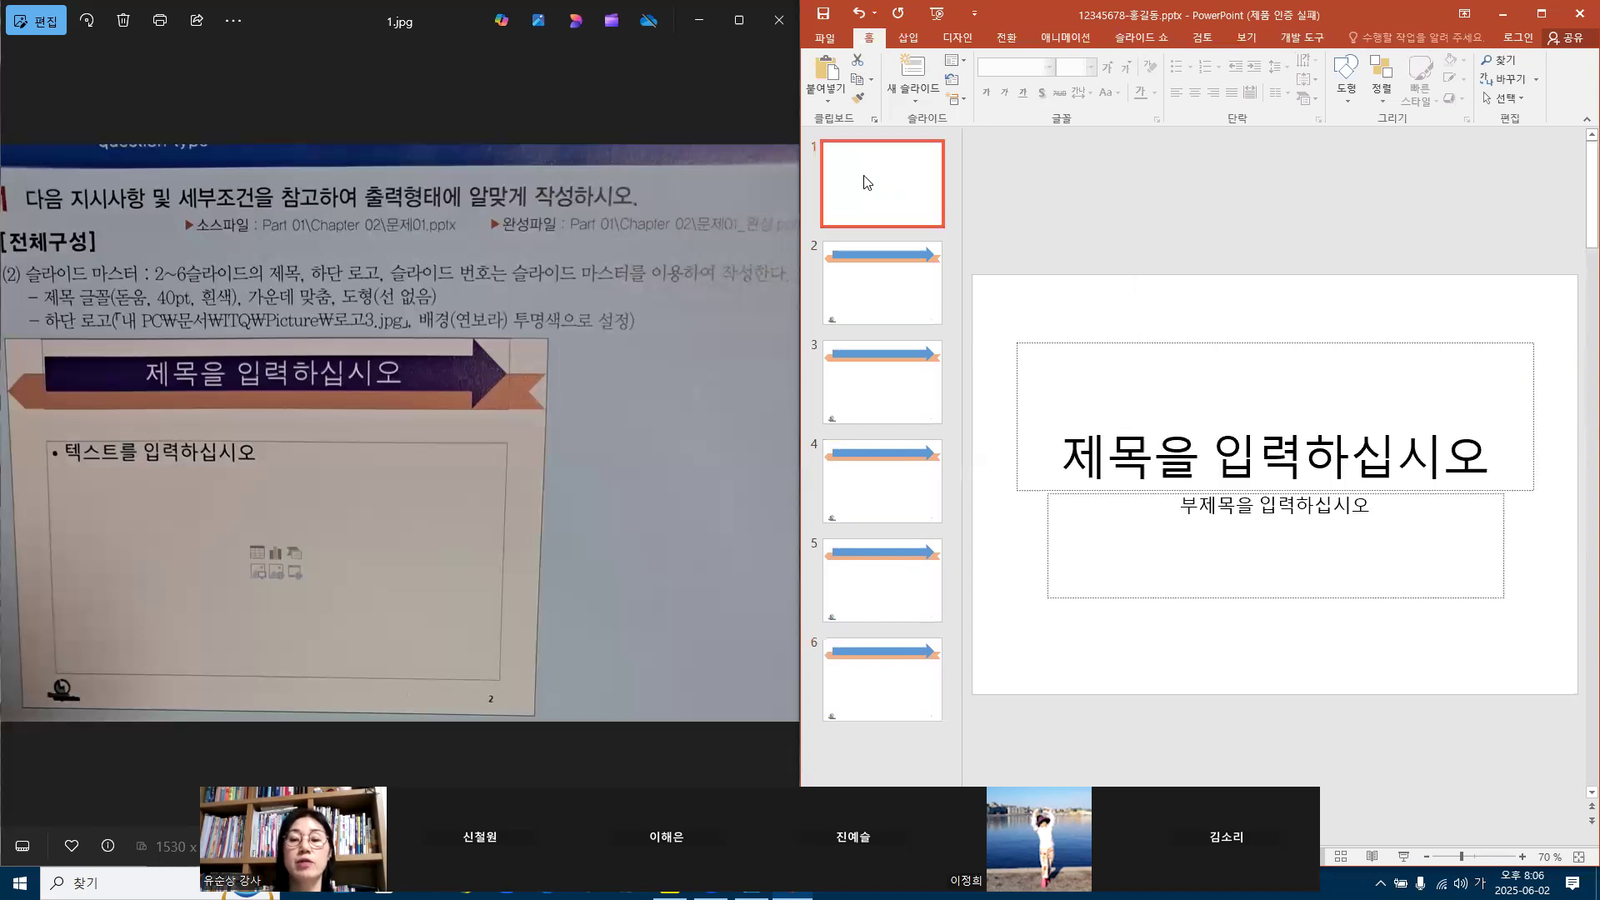
{"action": "left_click", "coordinate": [994, 323]}
{"action": "mouse_move", "coordinate": [992, 311]}
{"action": "left_mouse_down"}
{"action": "mouse_move", "coordinate": [1081, 561]}
{"action": "mouse_move", "coordinate": [1574, 658]}
{"action": "left_mouse_up"}
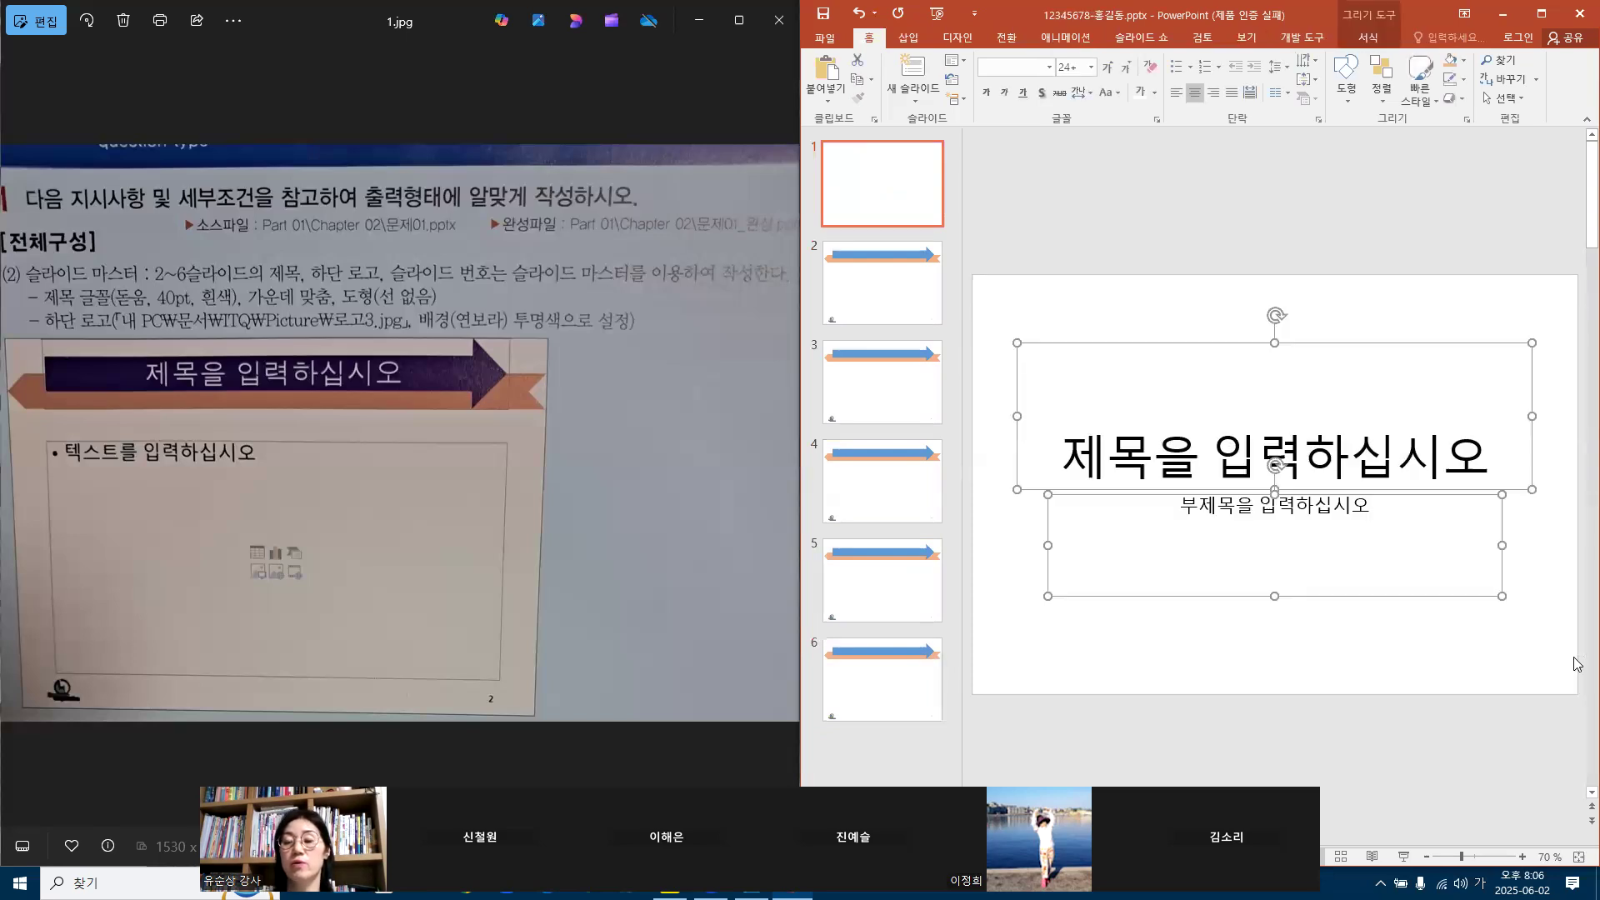
{"action": "key", "text": "Delete"}
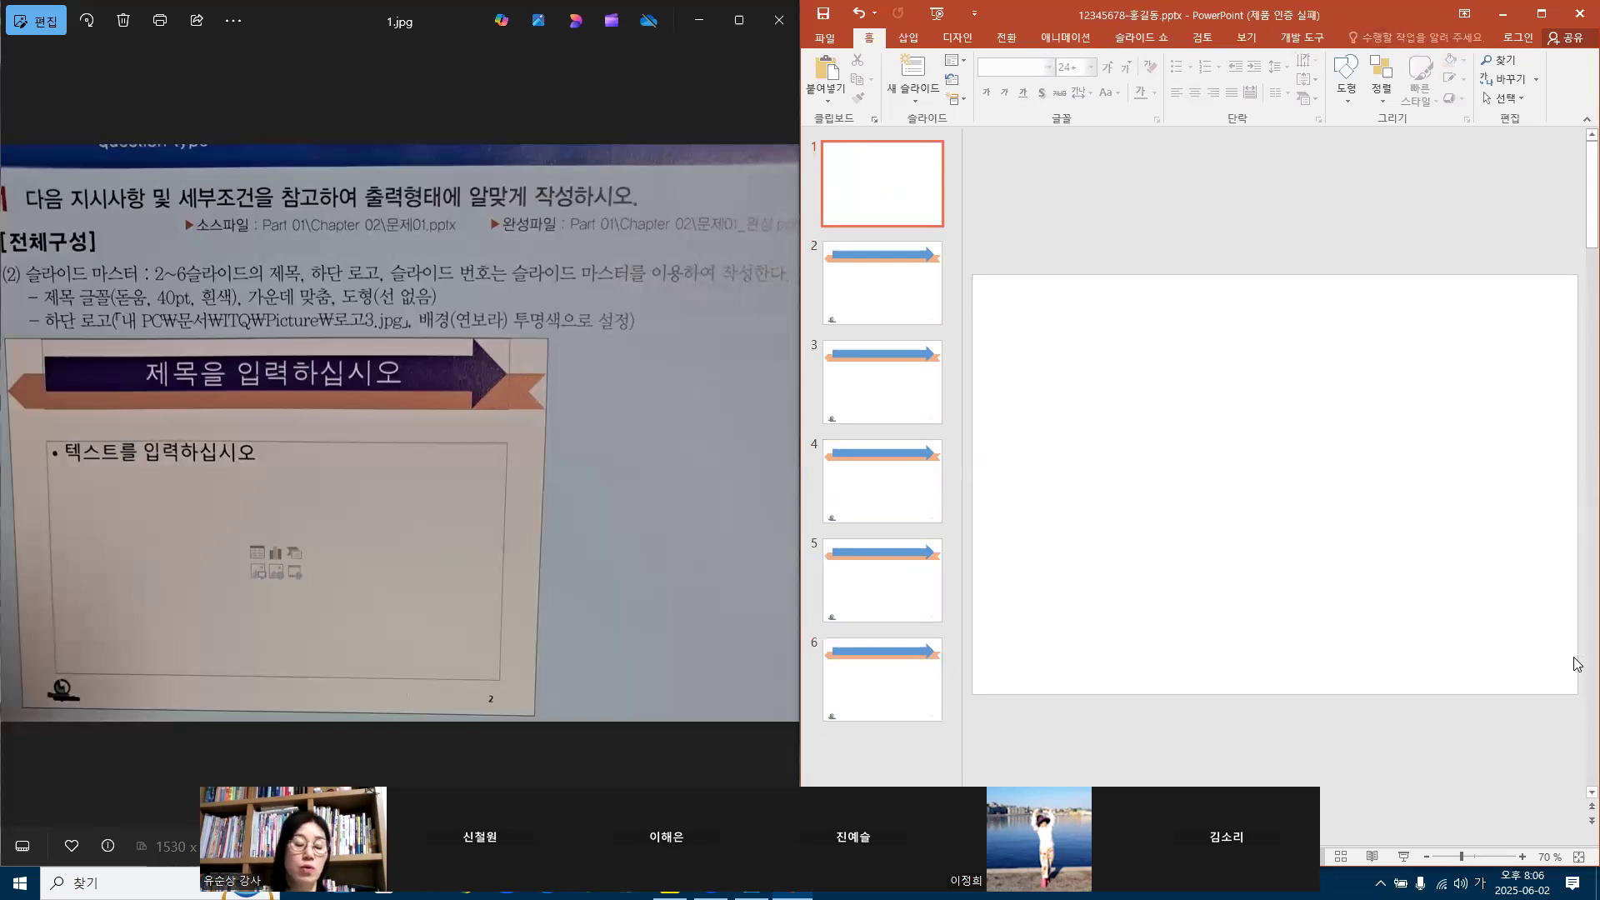
Paste the logo picture onto slide 1, enlarge it, and place it in the slide's upper-right corner
{"action": "key", "text": "ctrl+v"}
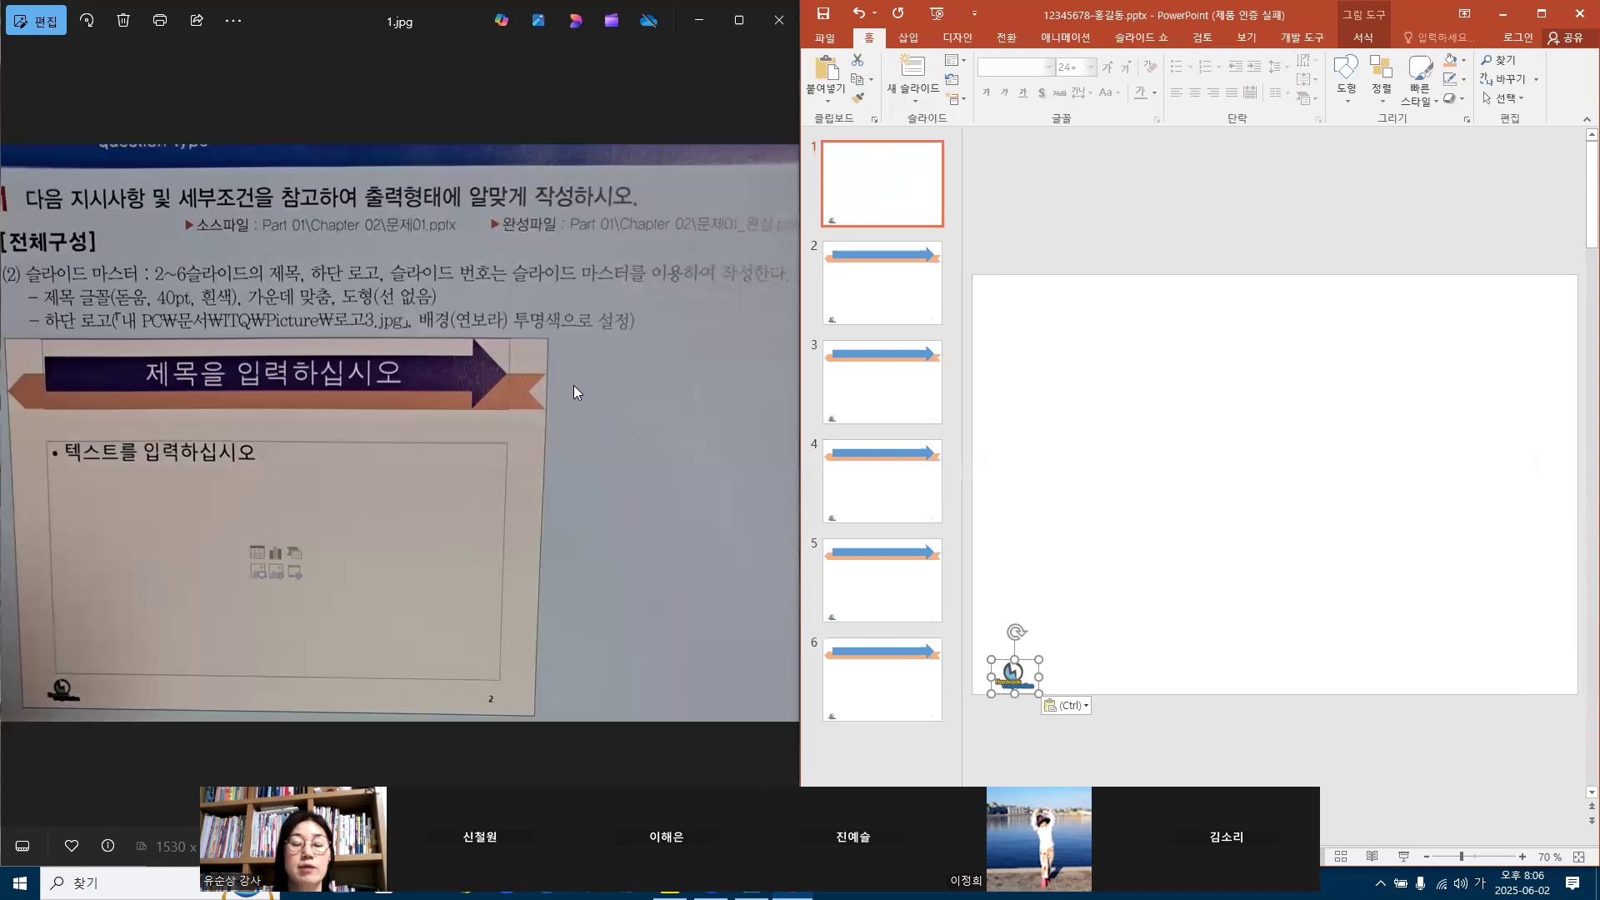
{"action": "left_click_drag", "start_coordinate": [1038, 659], "coordinate": [1495, 321]}
{"action": "left_click", "coordinate": [1398, 435]}
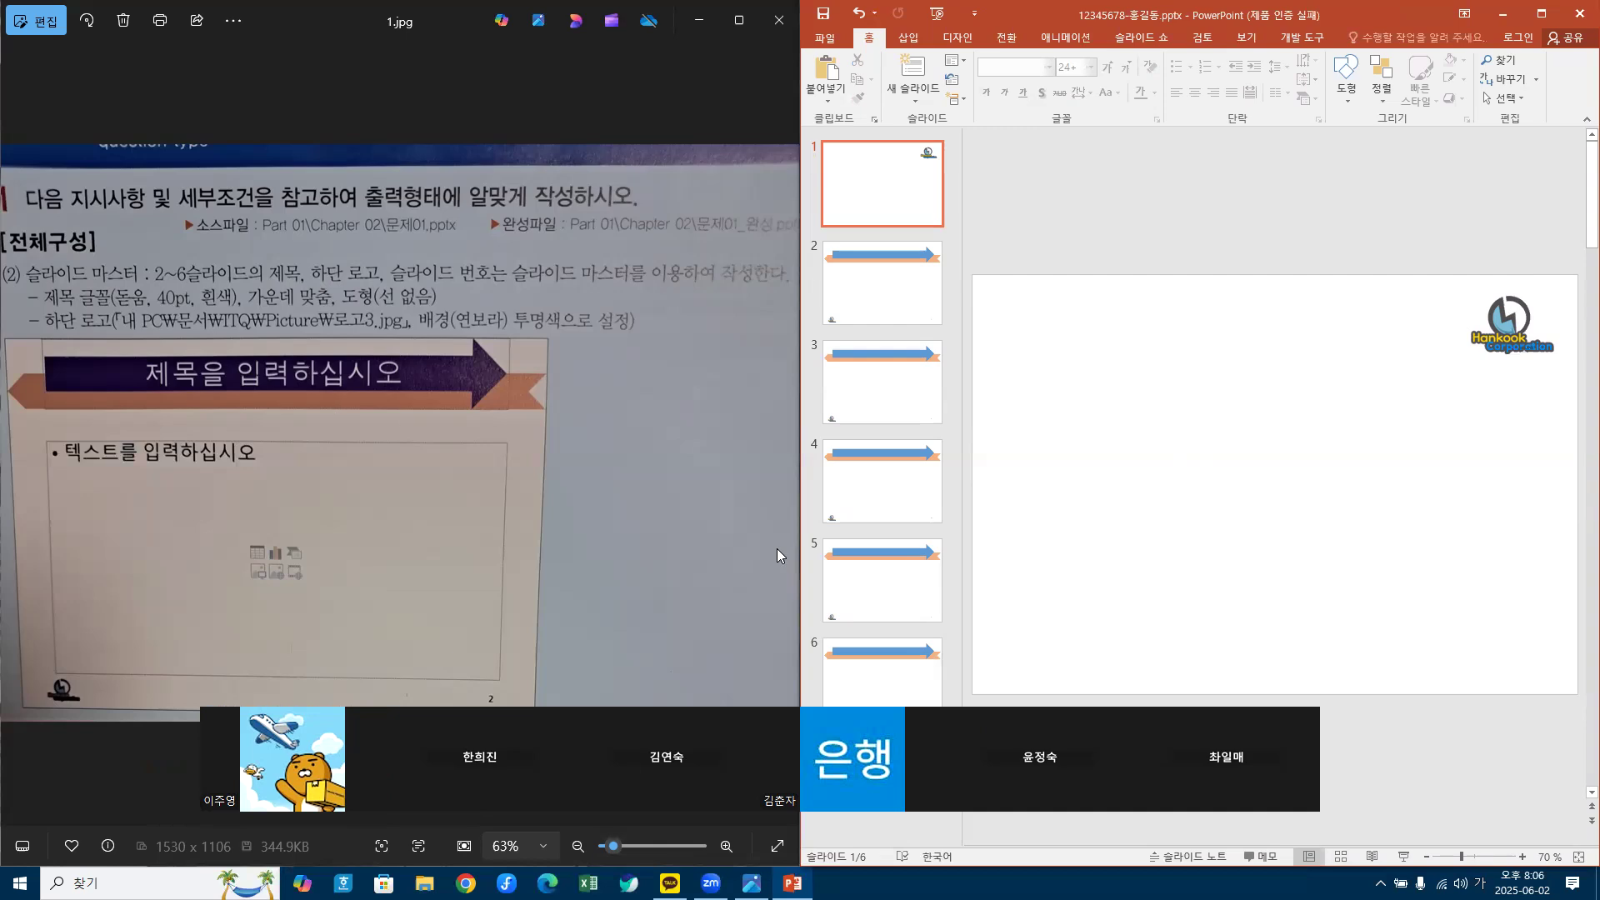
Capture the full screen, switch to KakaoTalk, send the captured image in the instructor's chat, and minimize the chat window
{"action": "key", "text": "super+shift+s"}
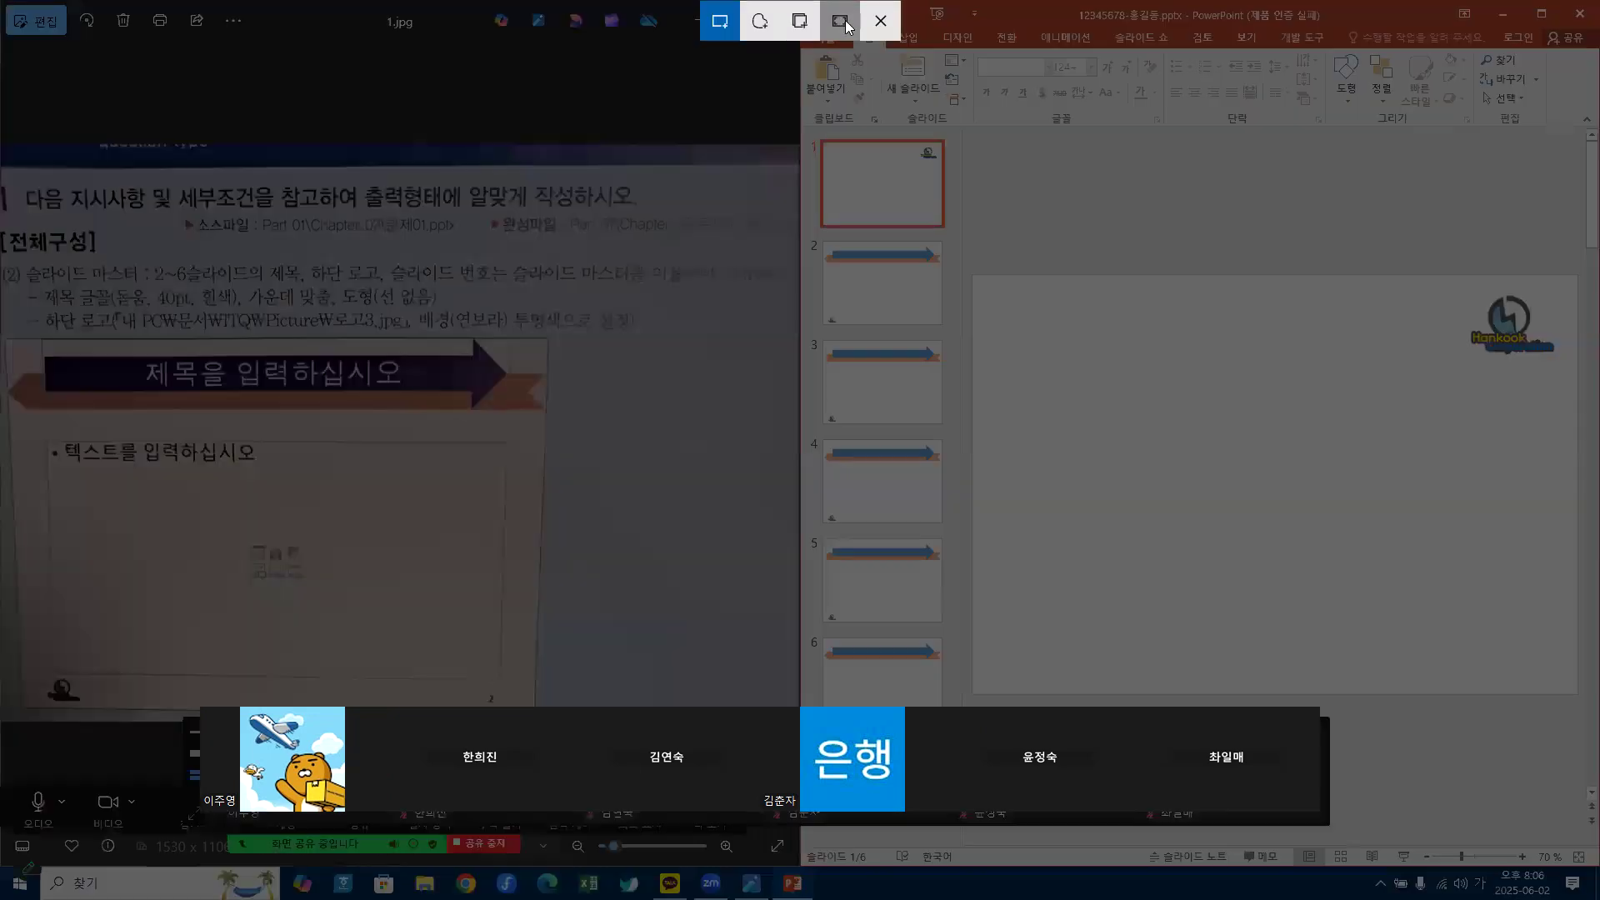
{"action": "left_click", "coordinate": [842, 23]}
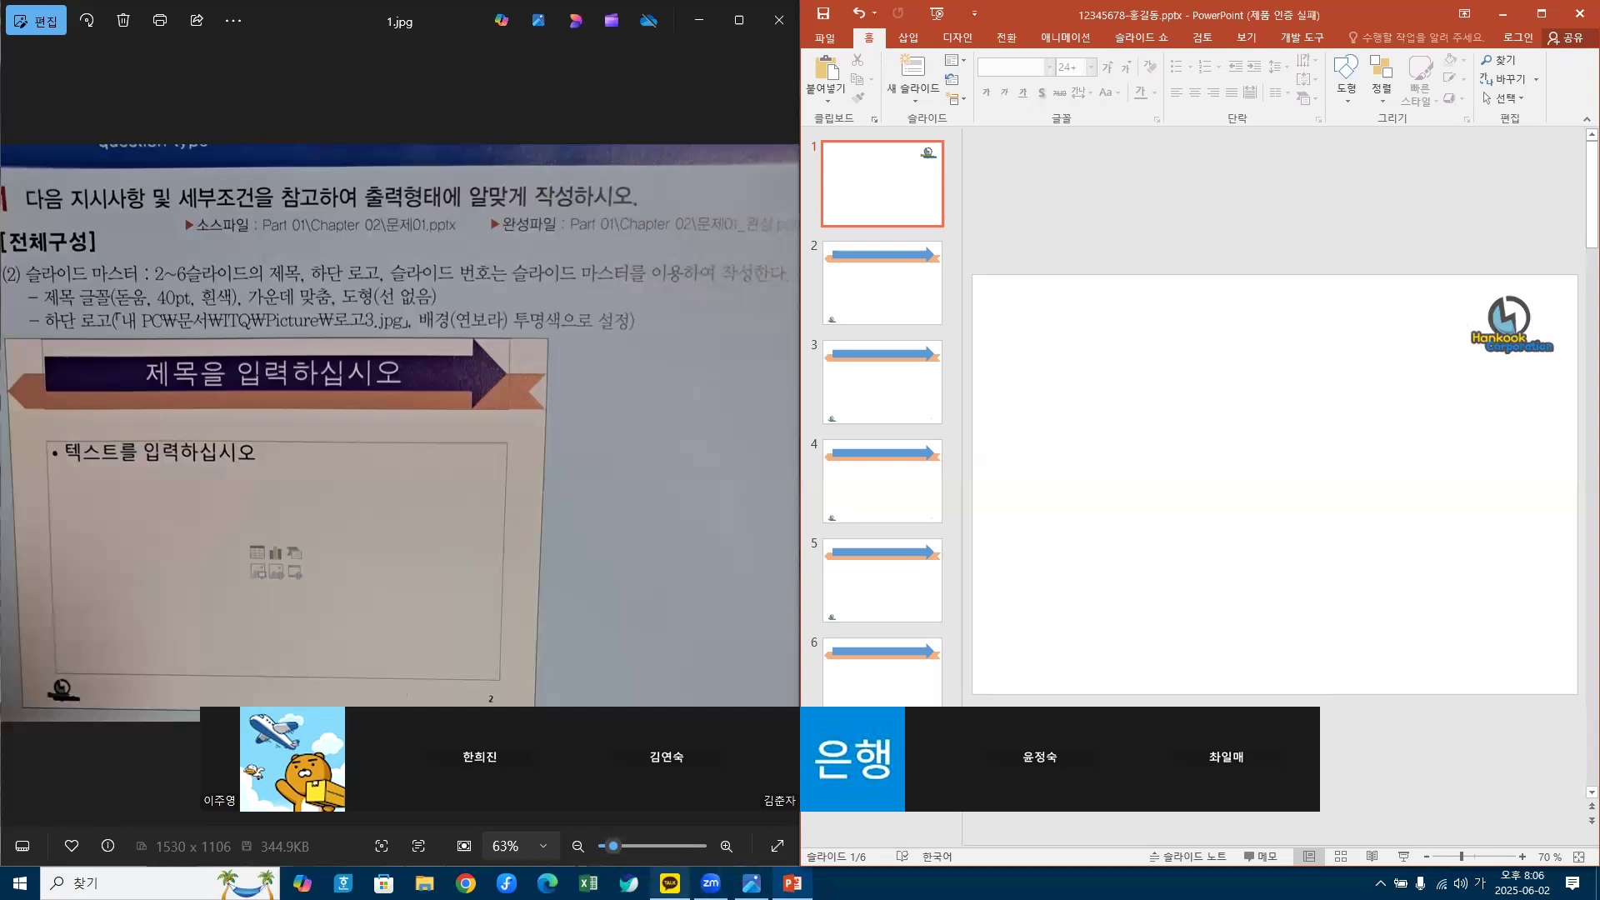
{"action": "mouse_move", "coordinate": [669, 882]}
{"action": "left_click", "coordinate": [681, 829]}
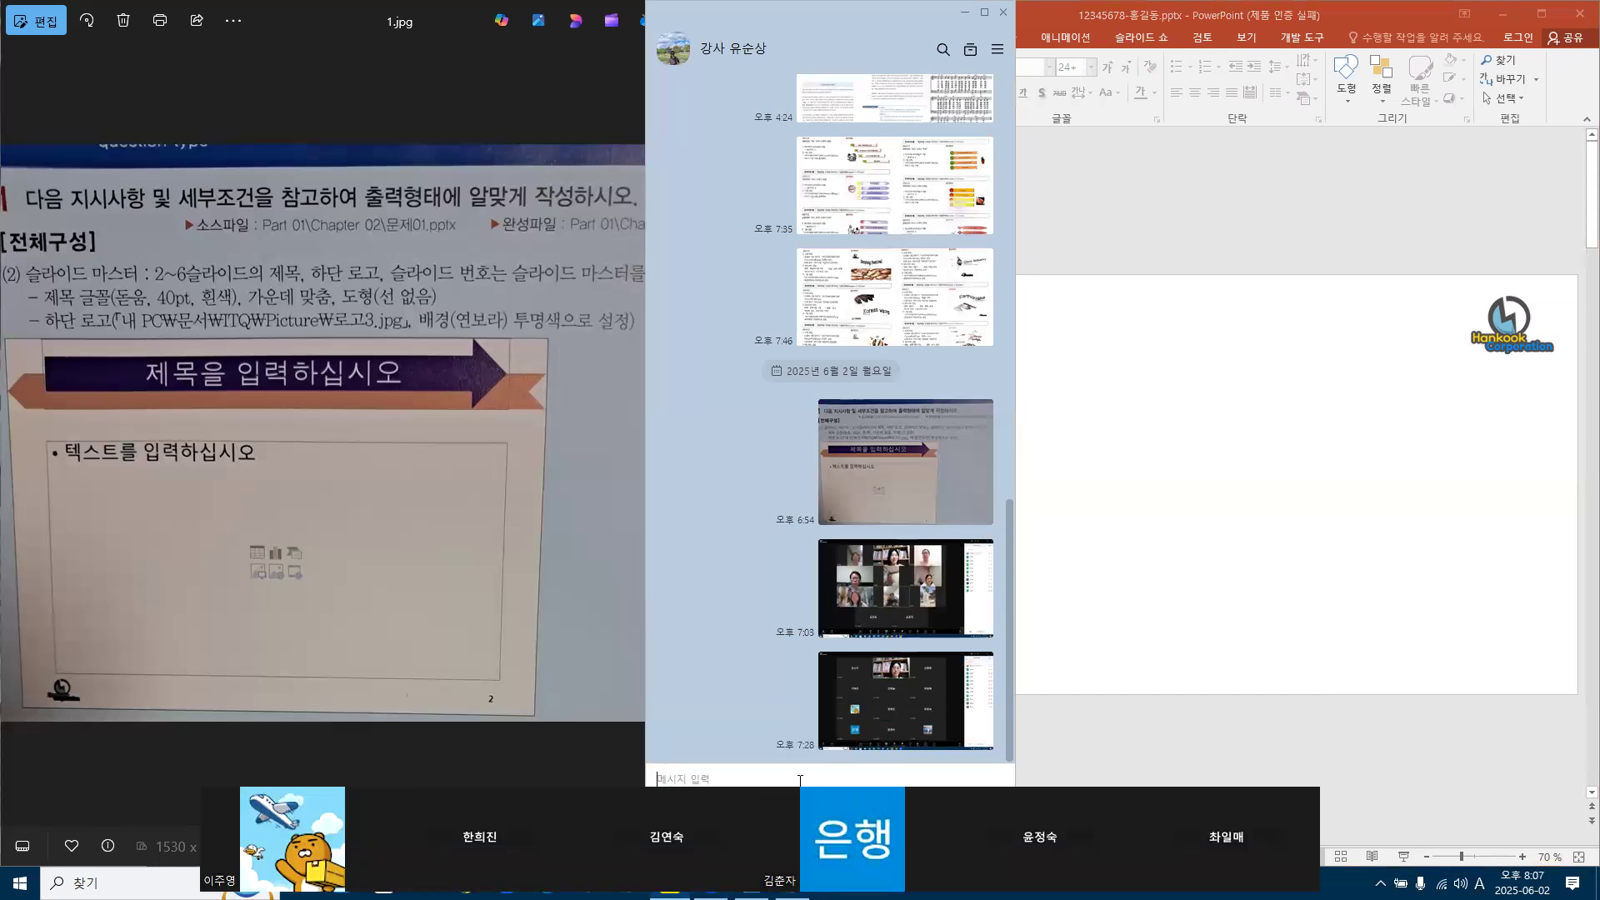
{"action": "key", "text": "ctrl+v"}
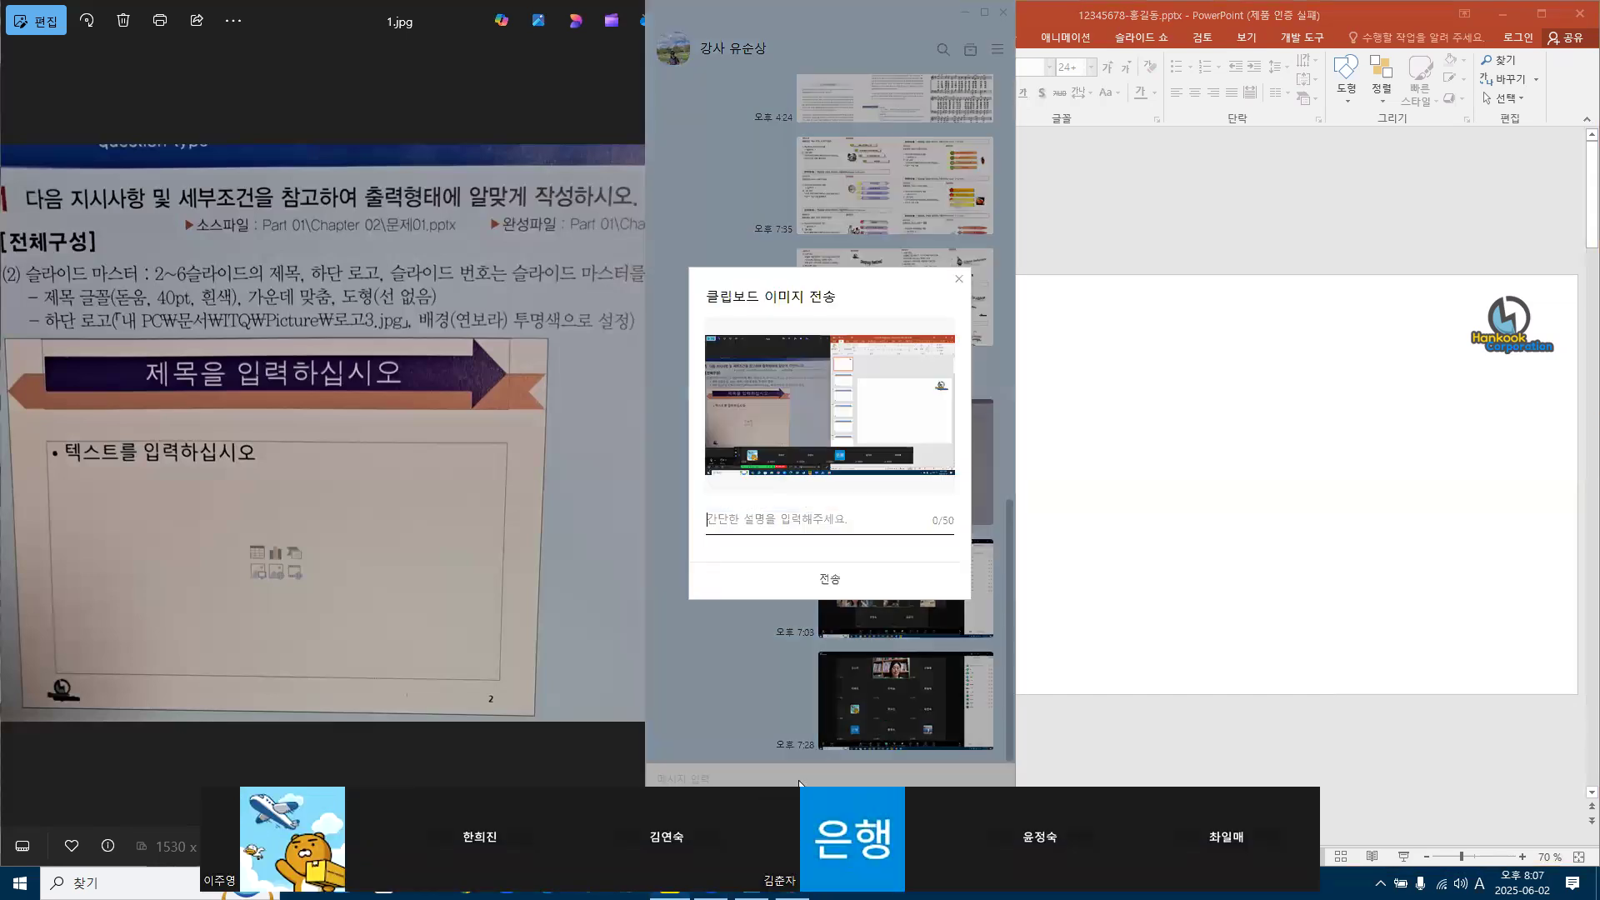
{"action": "left_click", "coordinate": [833, 581]}
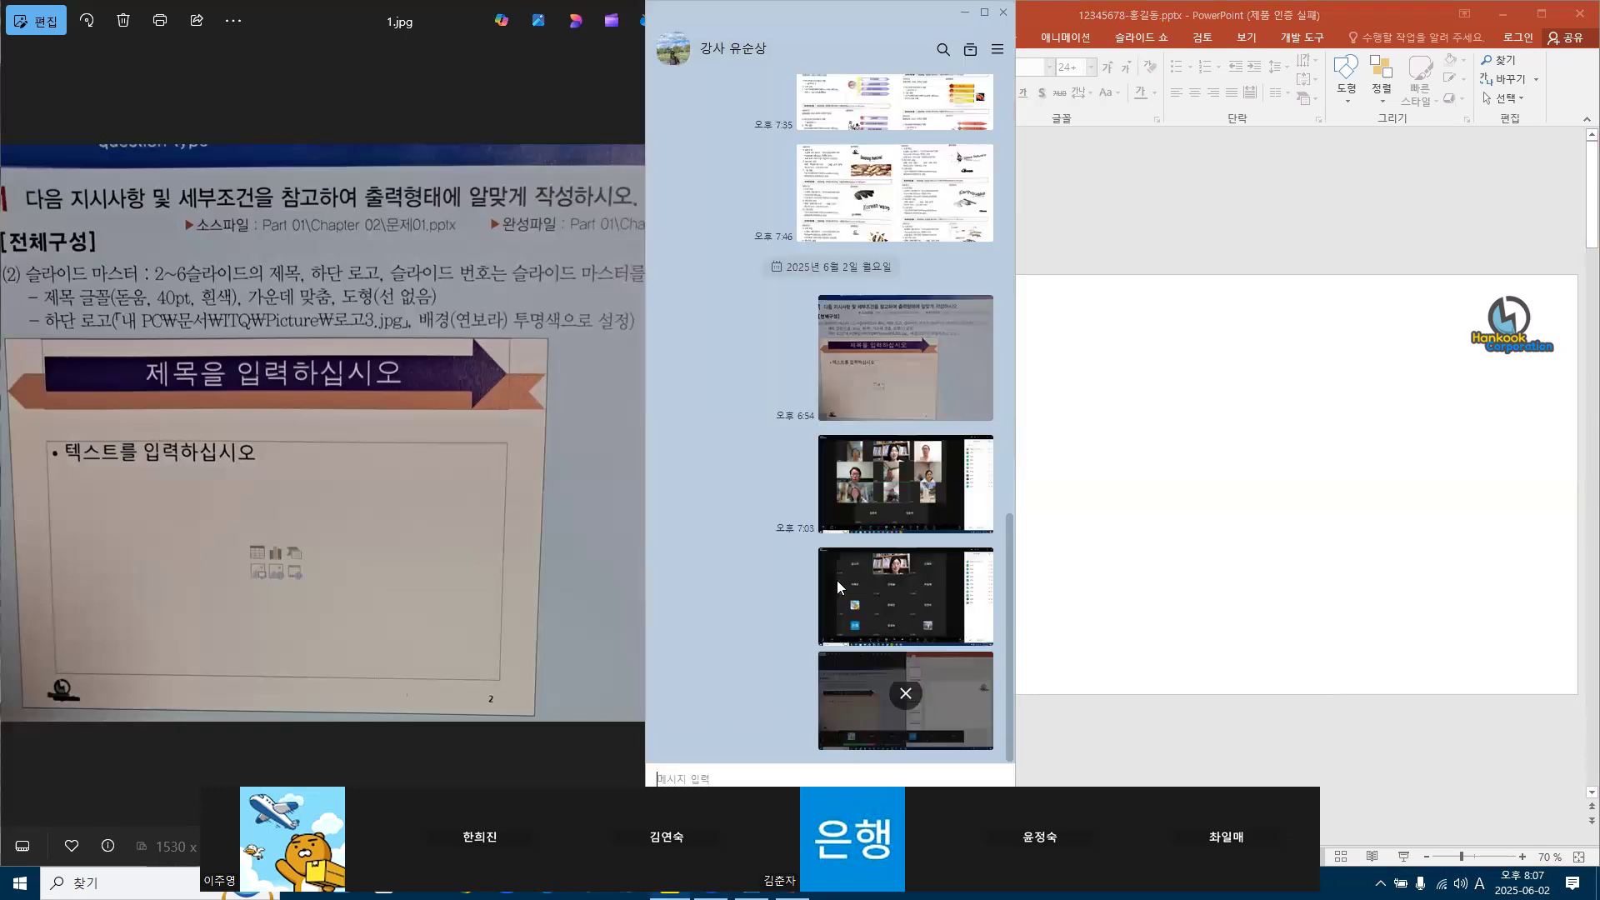
{"action": "left_click", "coordinate": [964, 13]}
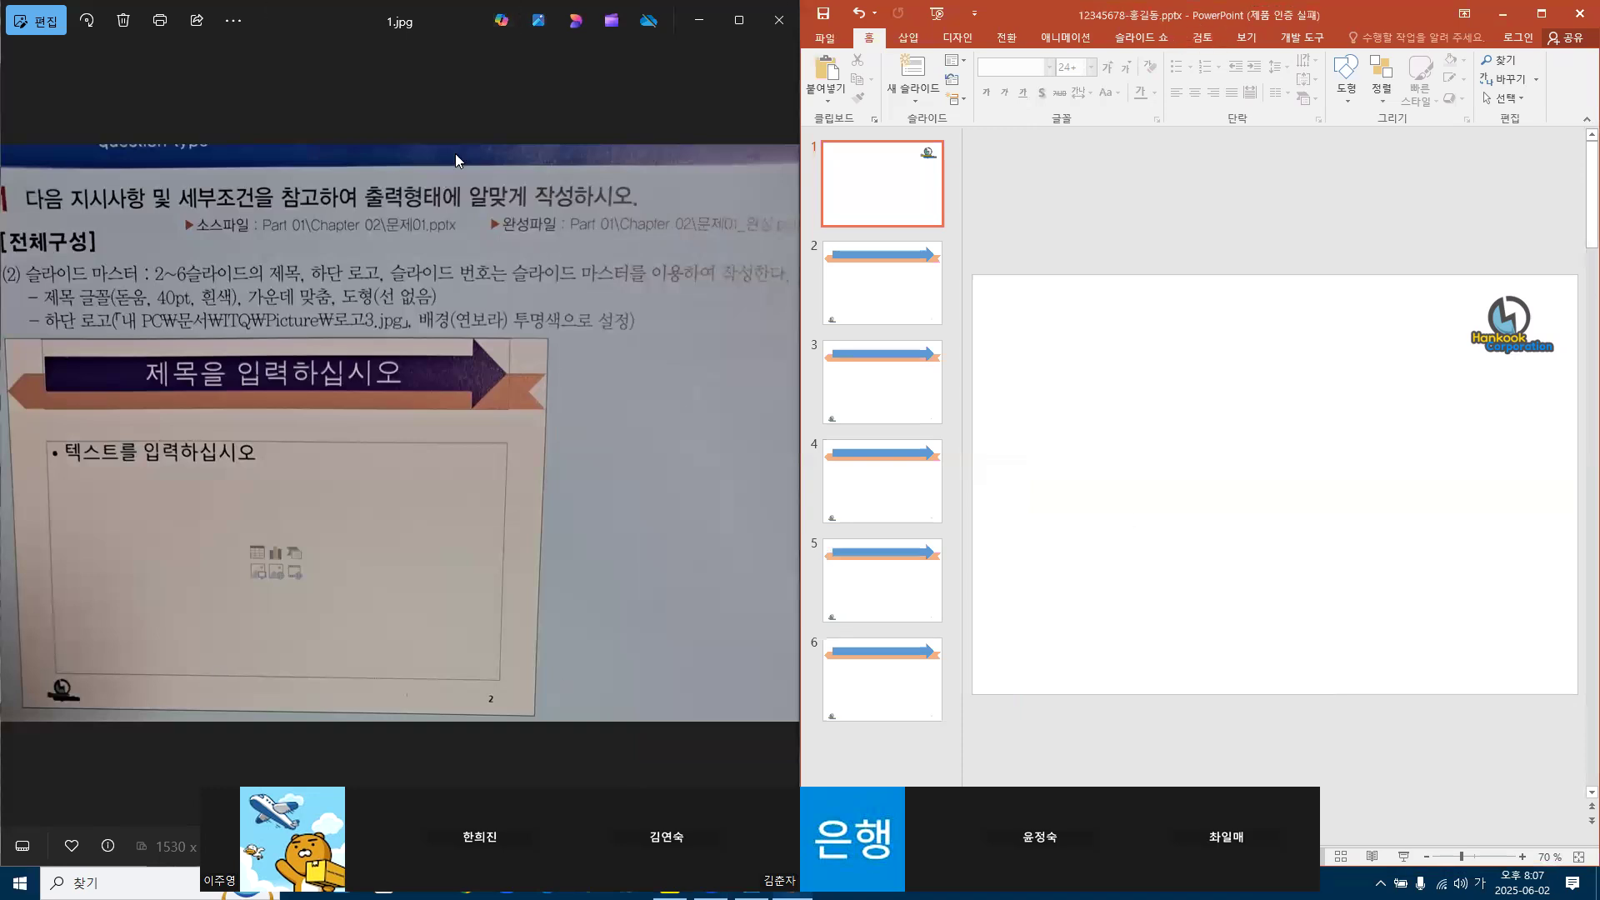
Close the 1.jpg image viewer and move the PowerPoint window away from the desktop folders
{"action": "left_click", "coordinate": [267, 148]}
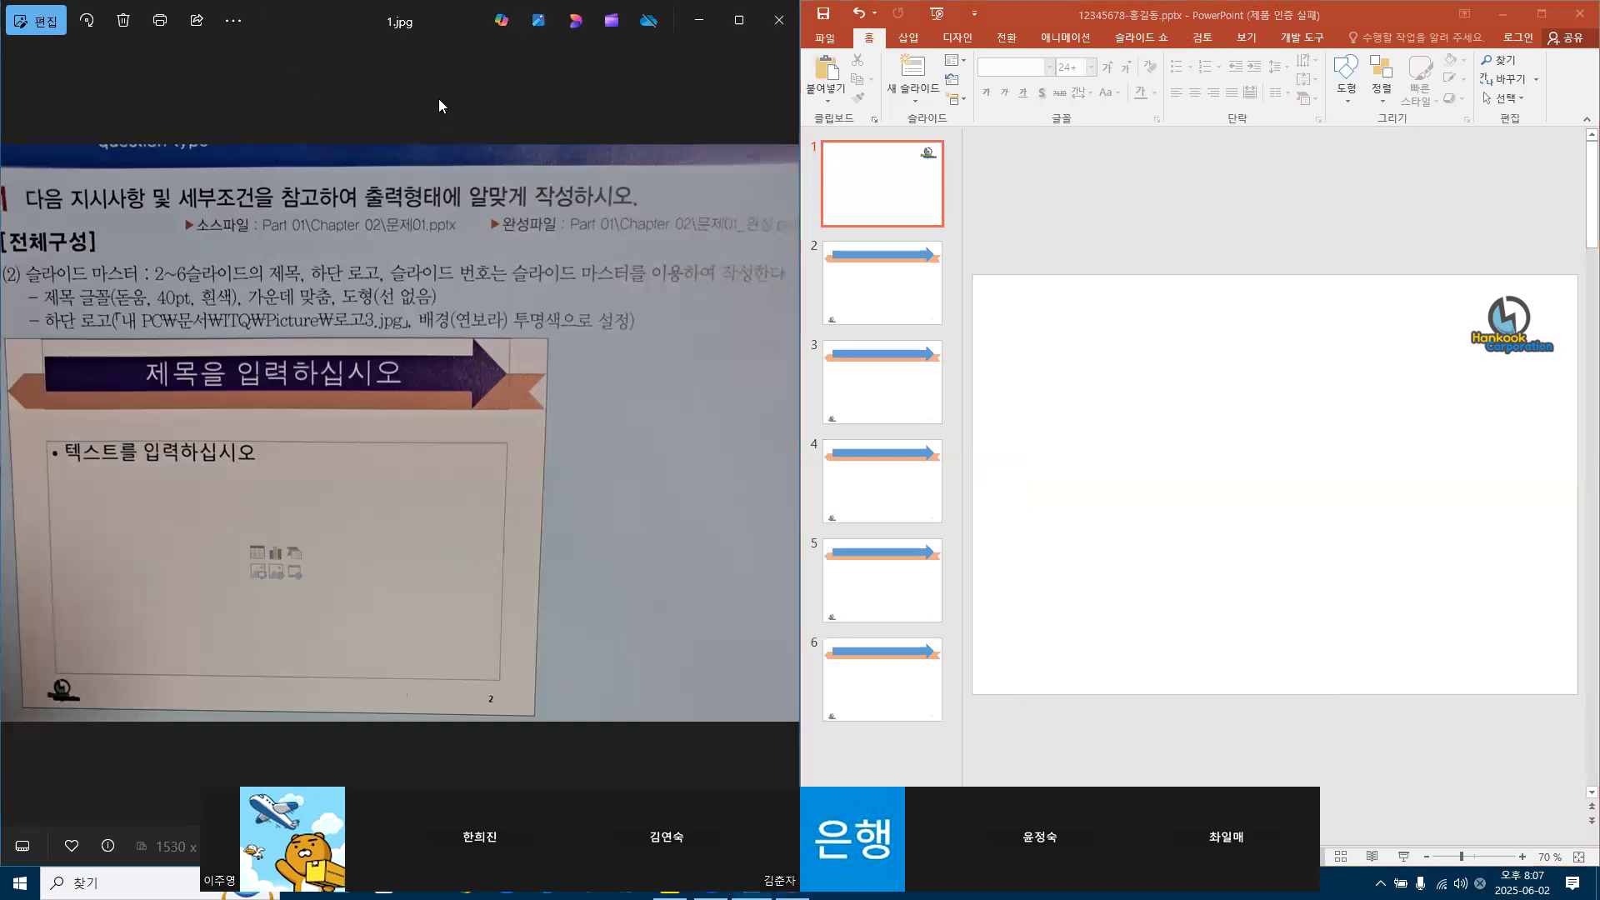
{"action": "double_click", "coordinate": [325, 12]}
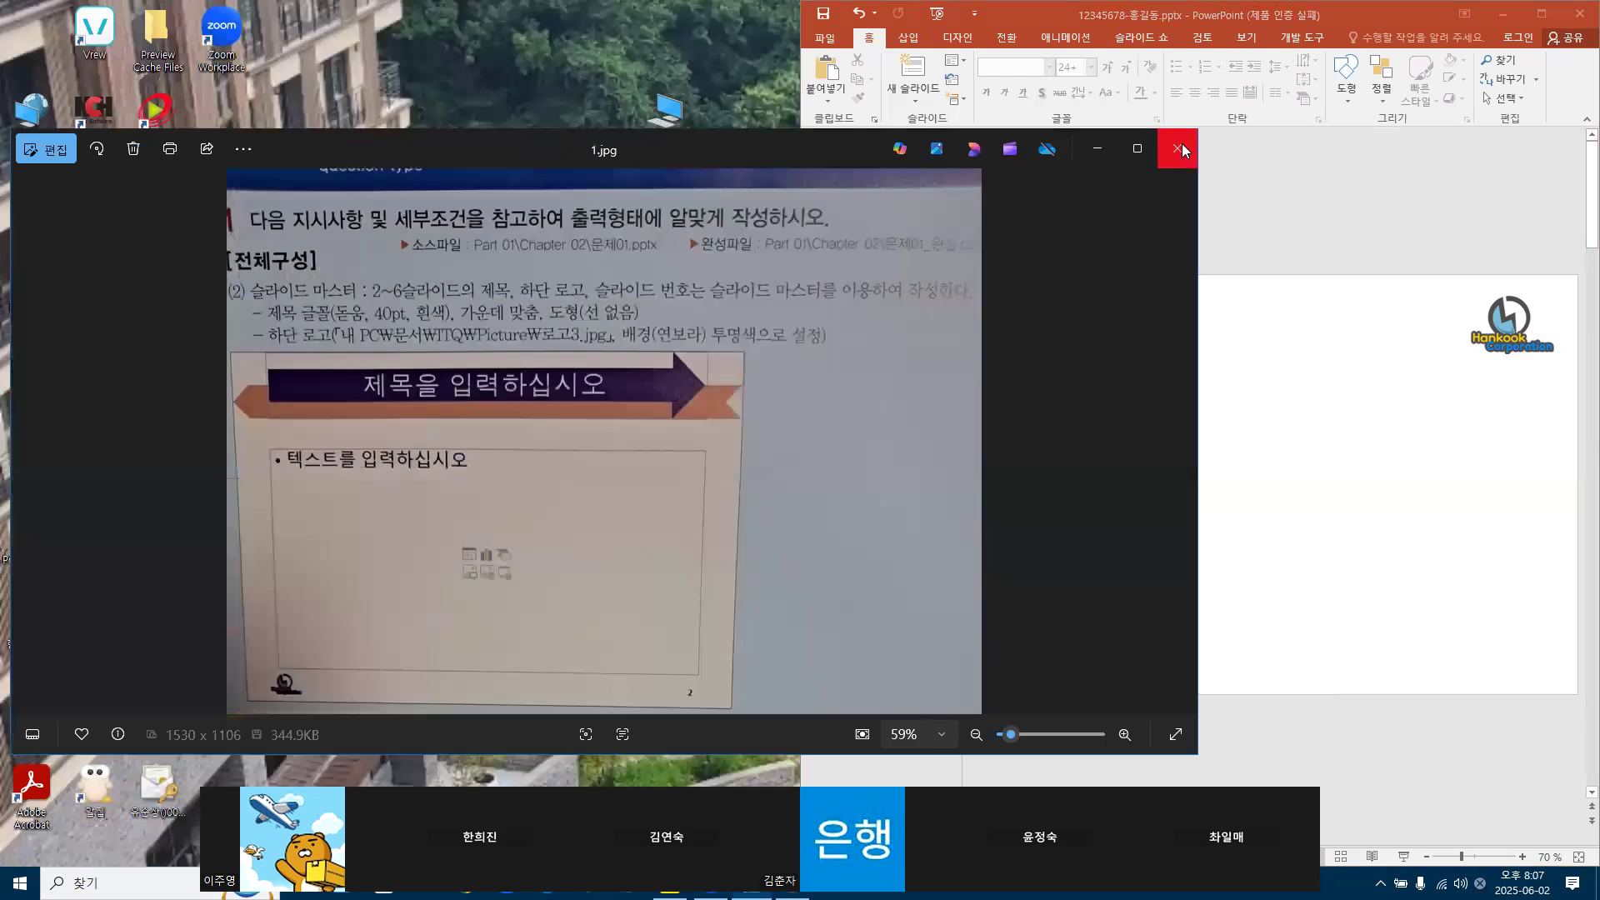
{"action": "left_click", "coordinate": [1177, 149]}
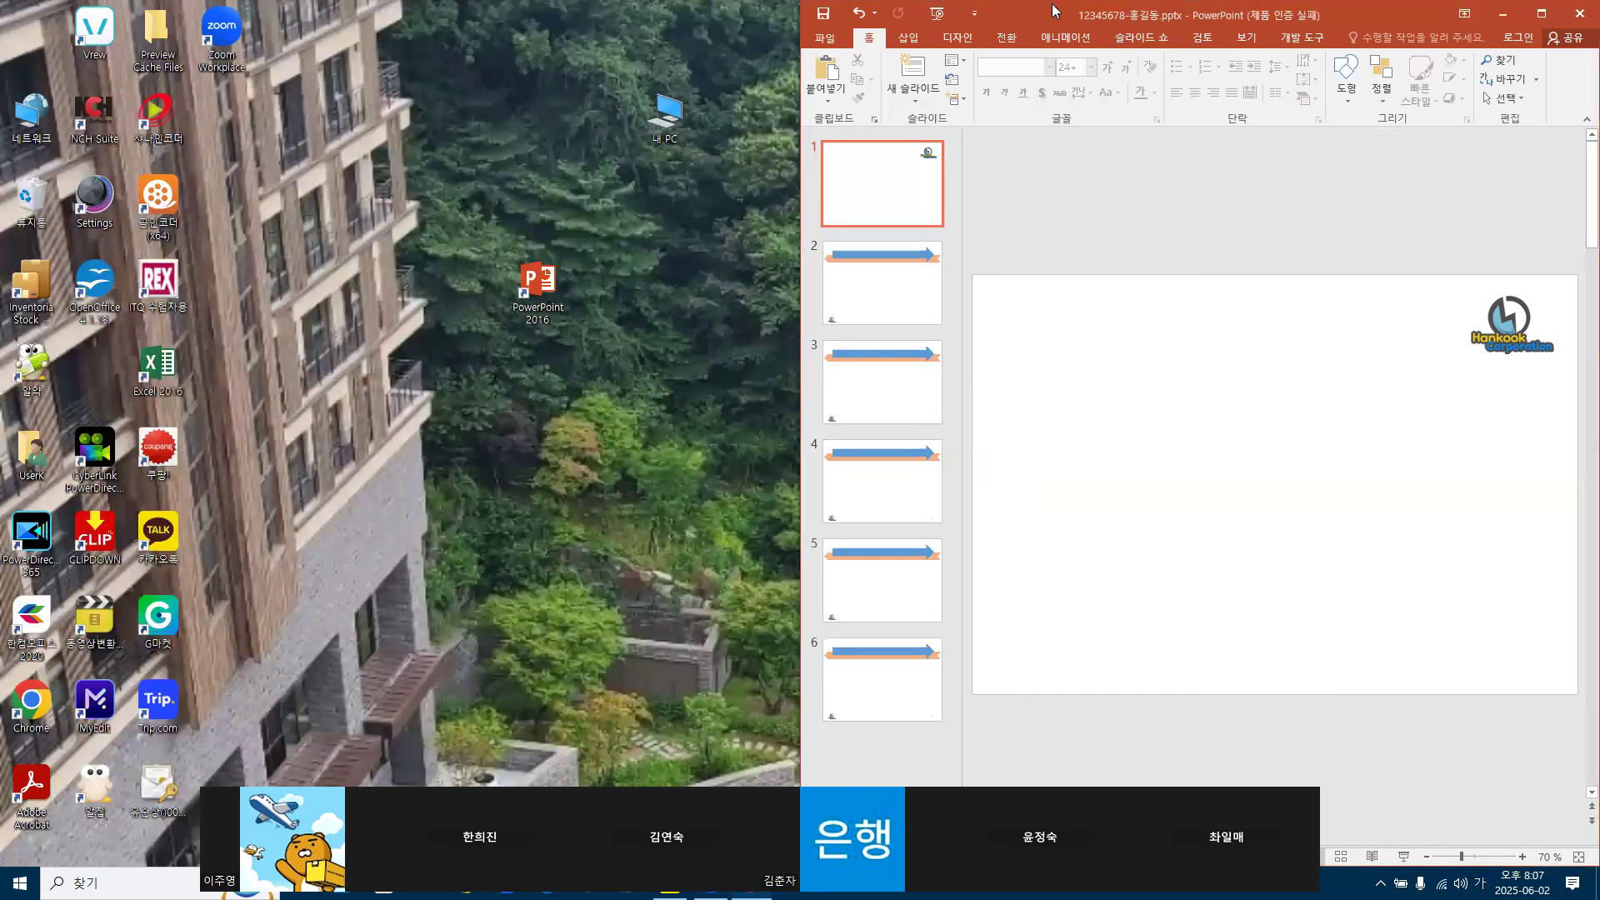
{"action": "left_click_drag", "start_coordinate": [1054, 10], "coordinate": [1050, 423]}
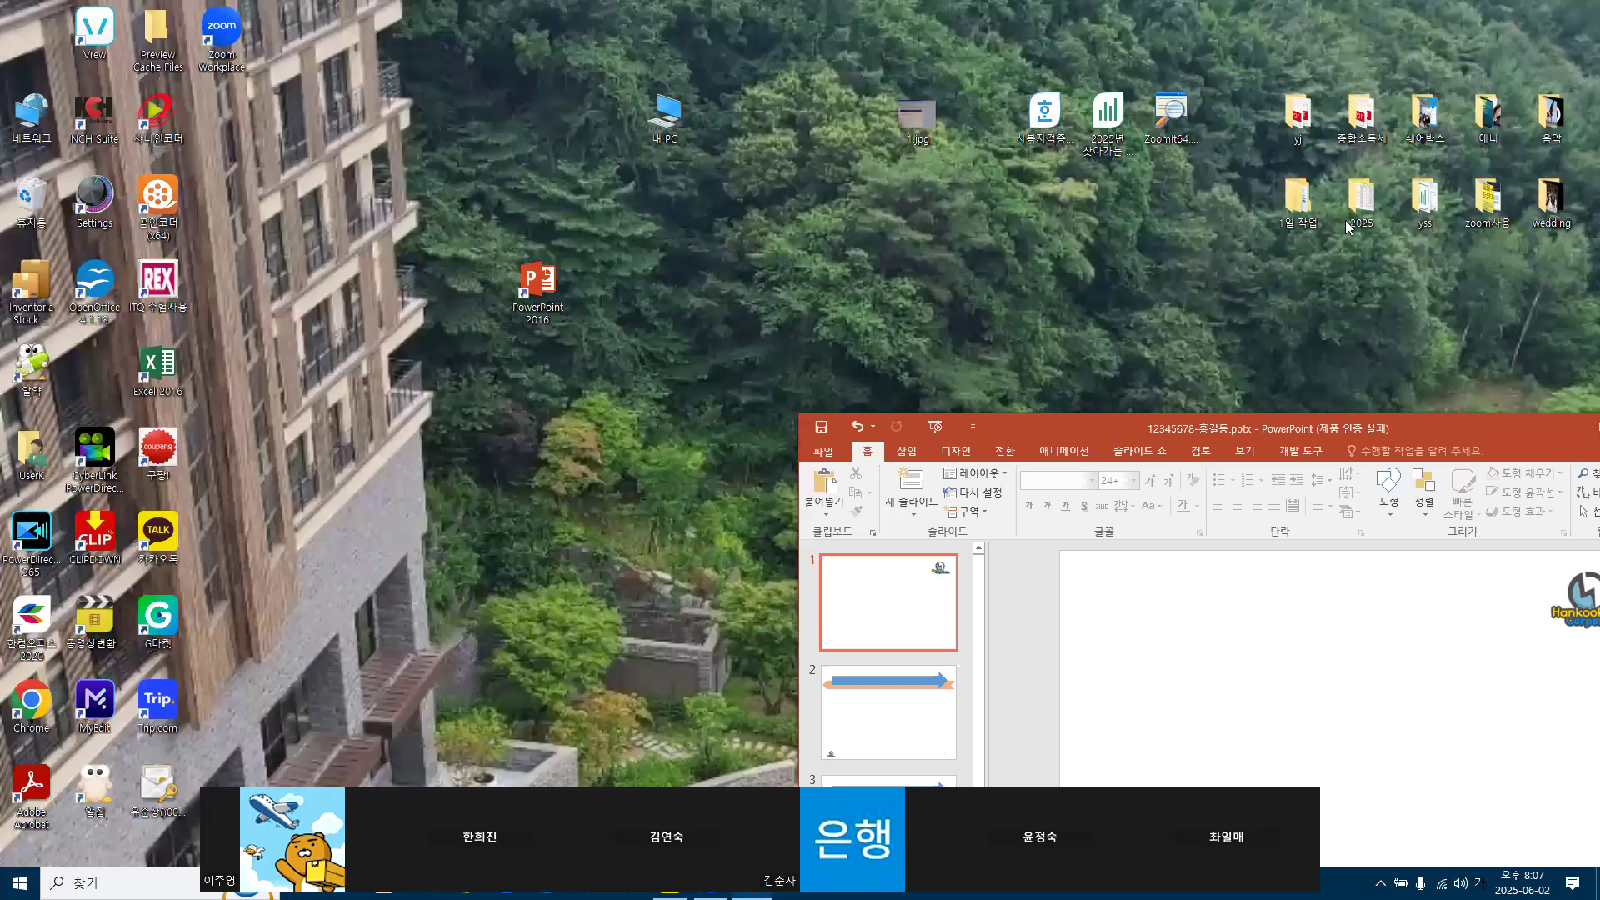
{"action": "left_click", "coordinate": [1299, 205]}
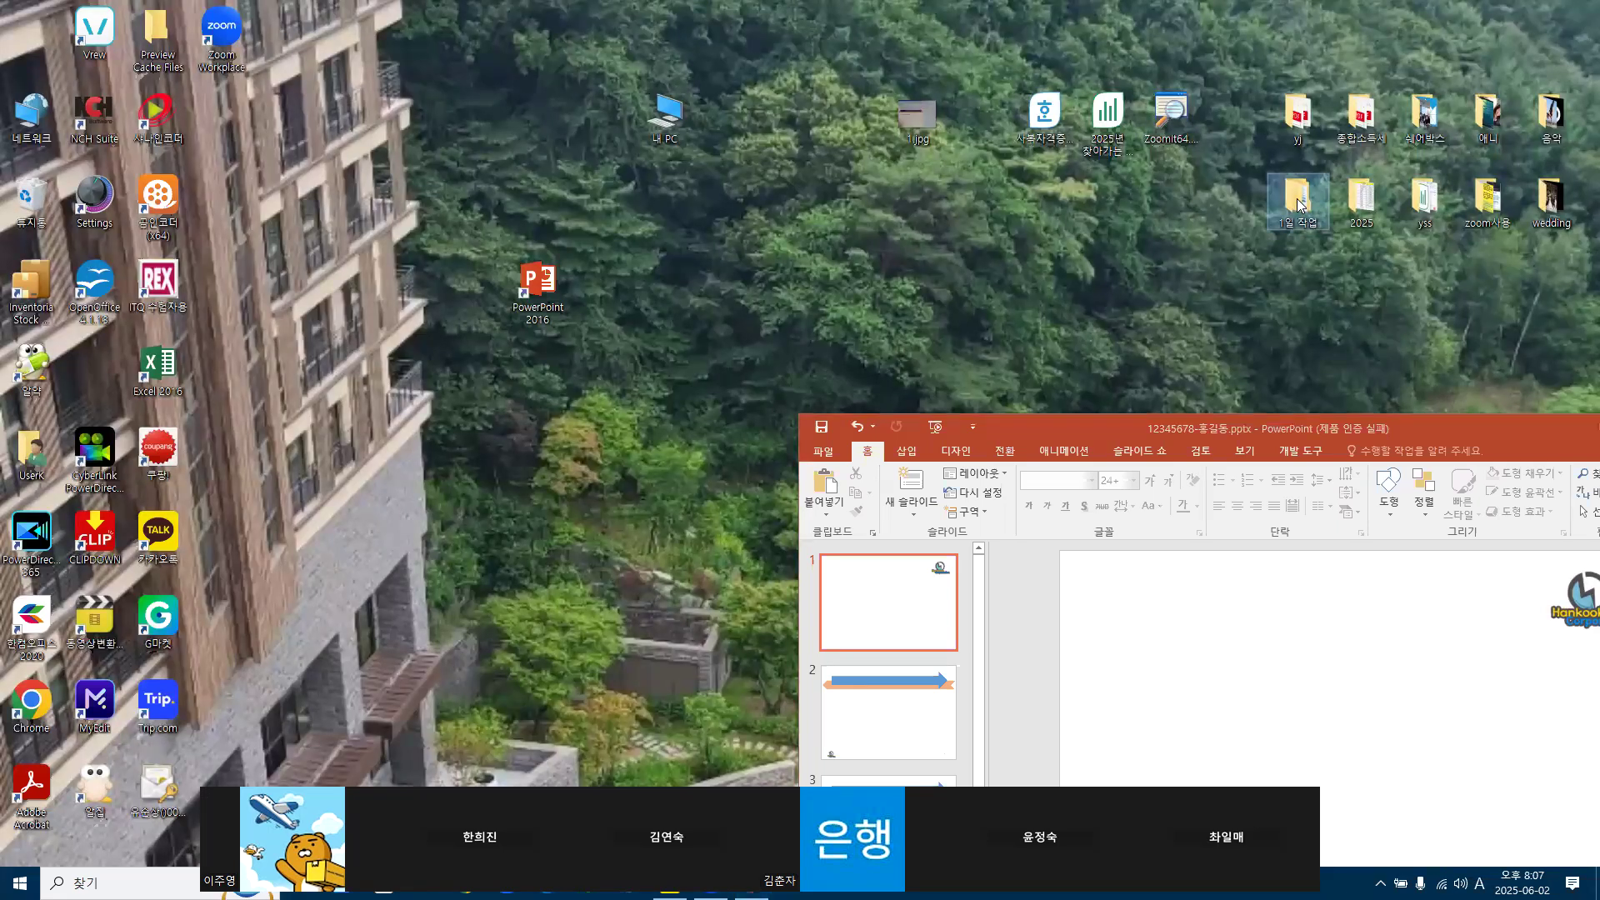
{"action": "double_click", "coordinate": [1299, 204]}
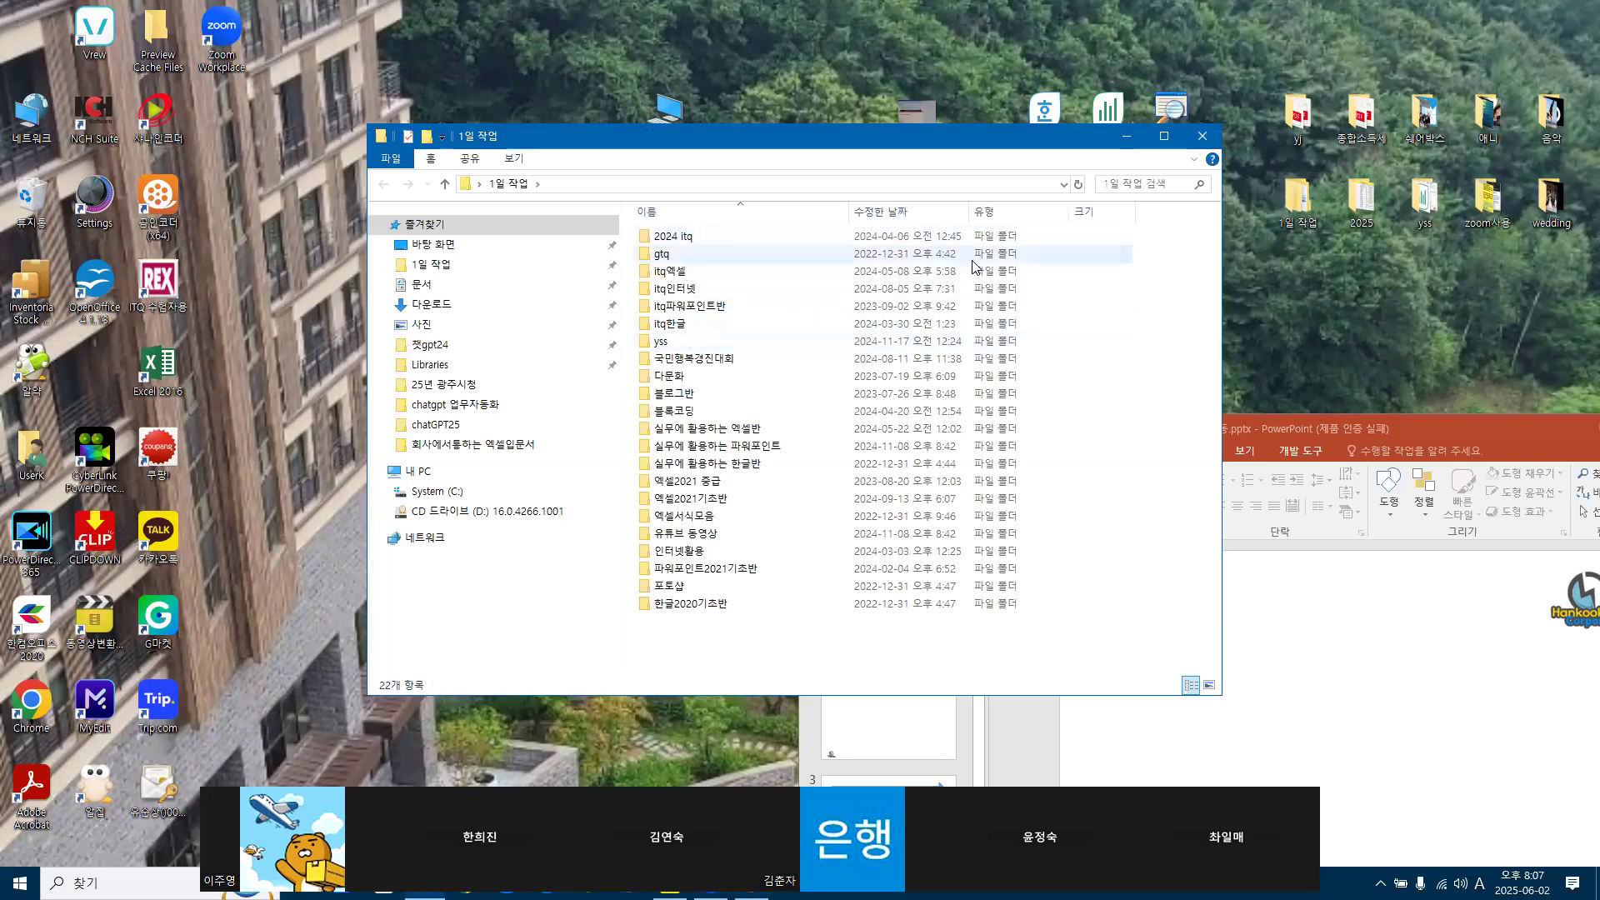
{"action": "left_click", "coordinate": [1203, 137]}
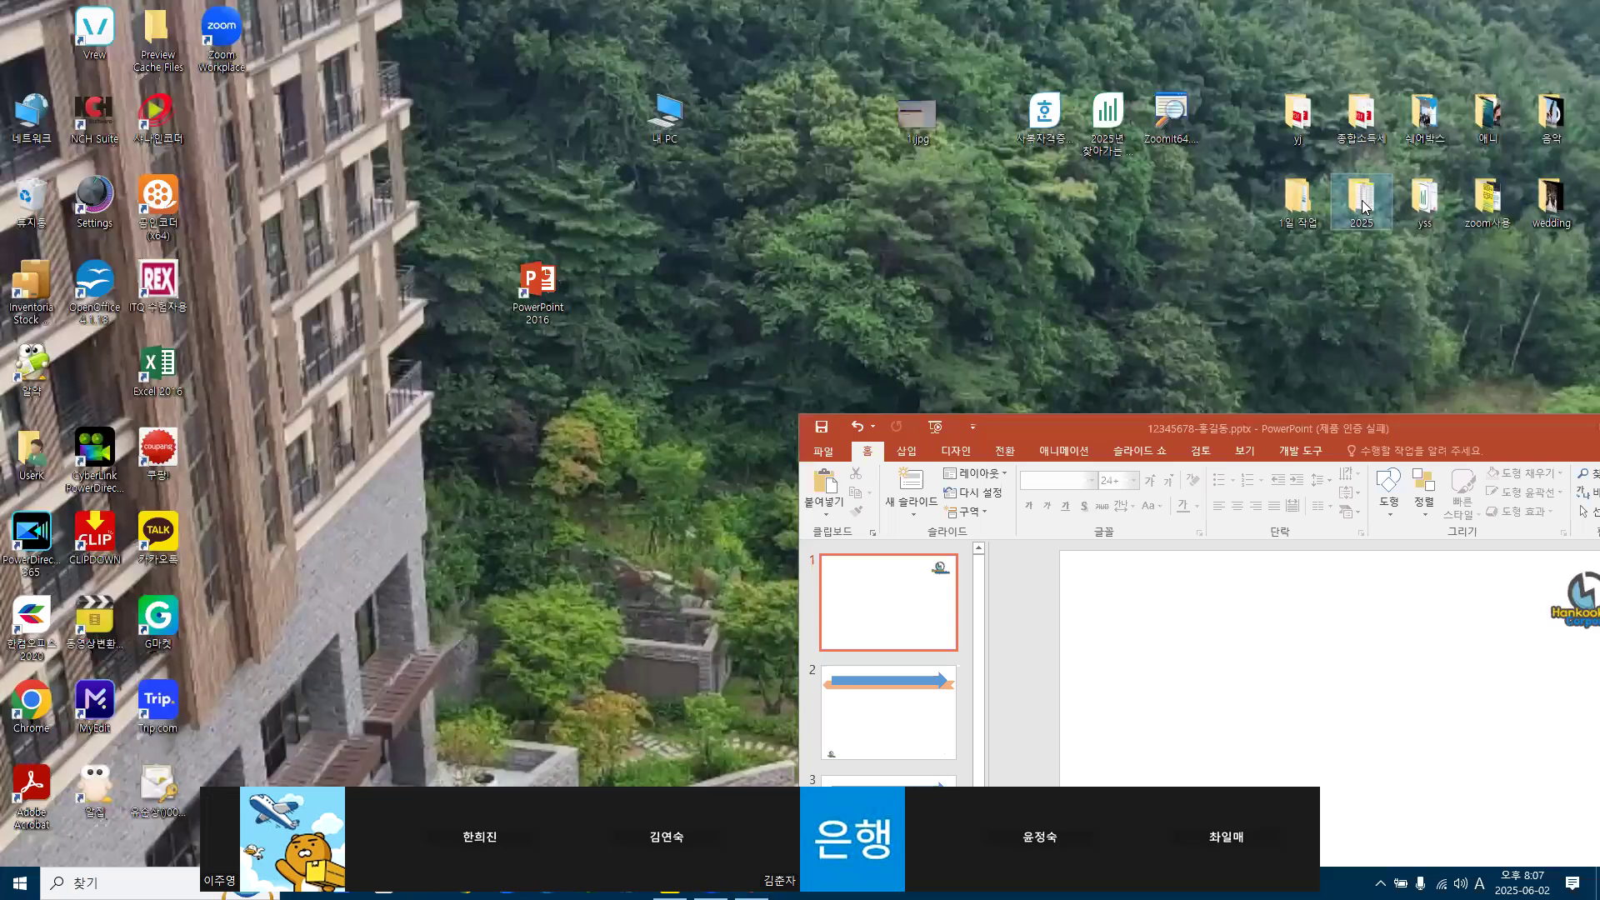
Open 한글파워포인트(A형)_문제지.pdf from the desktop's 2025 folder, in 25년 광주시청, itq파워포인트, 105_파워포인트
{"action": "double_click", "coordinate": [1363, 205]}
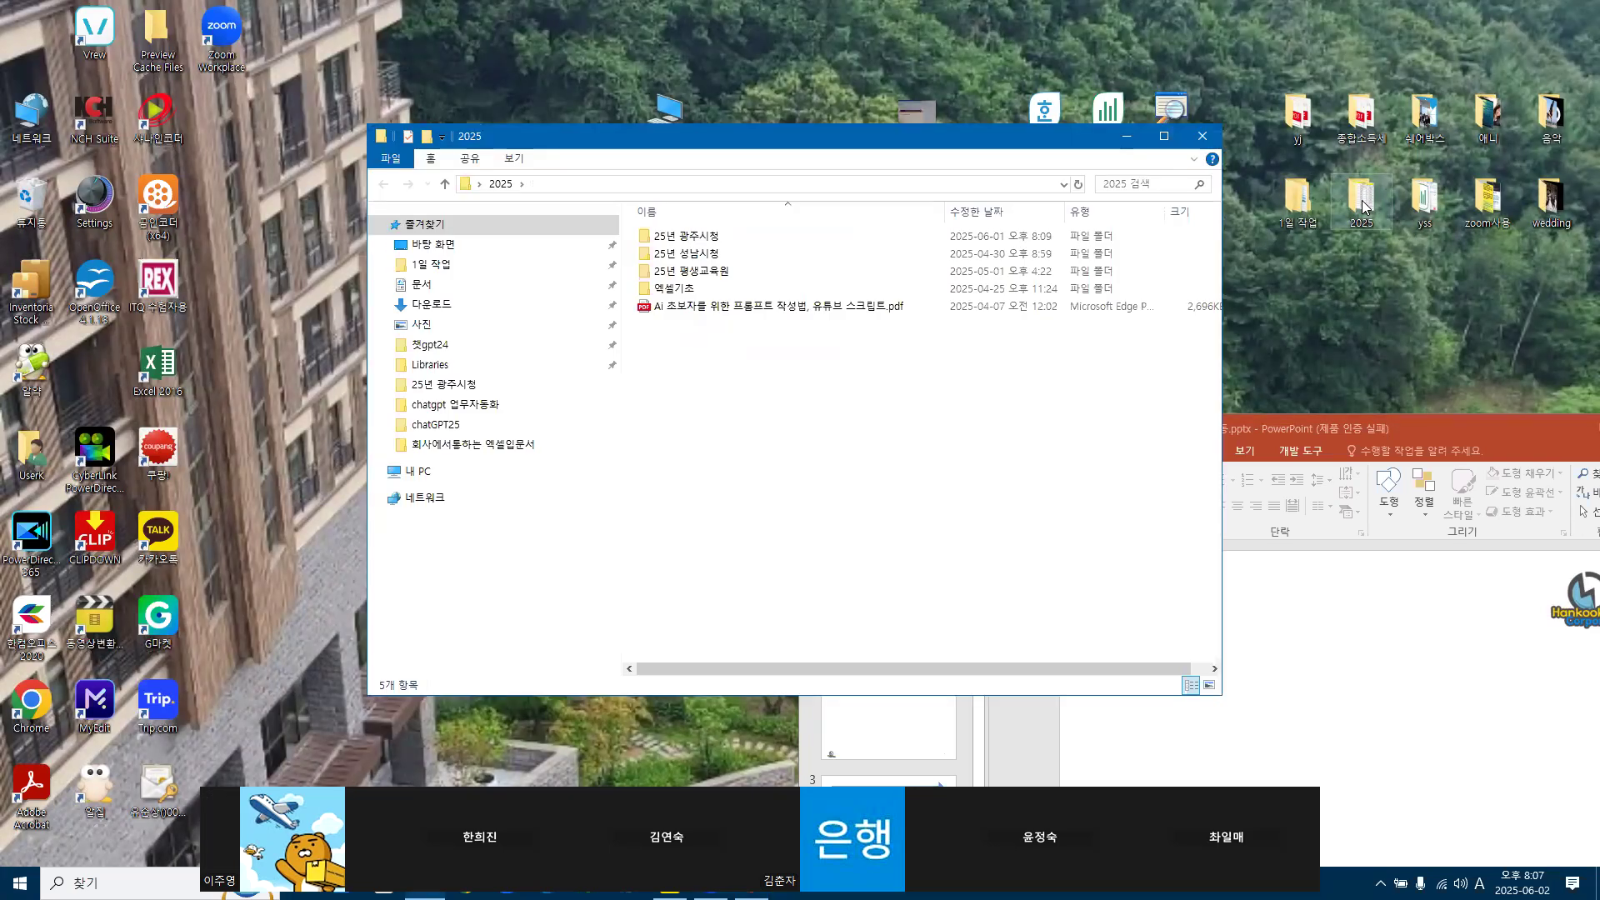
{"action": "left_click", "coordinate": [689, 240]}
{"action": "double_click", "coordinate": [689, 239]}
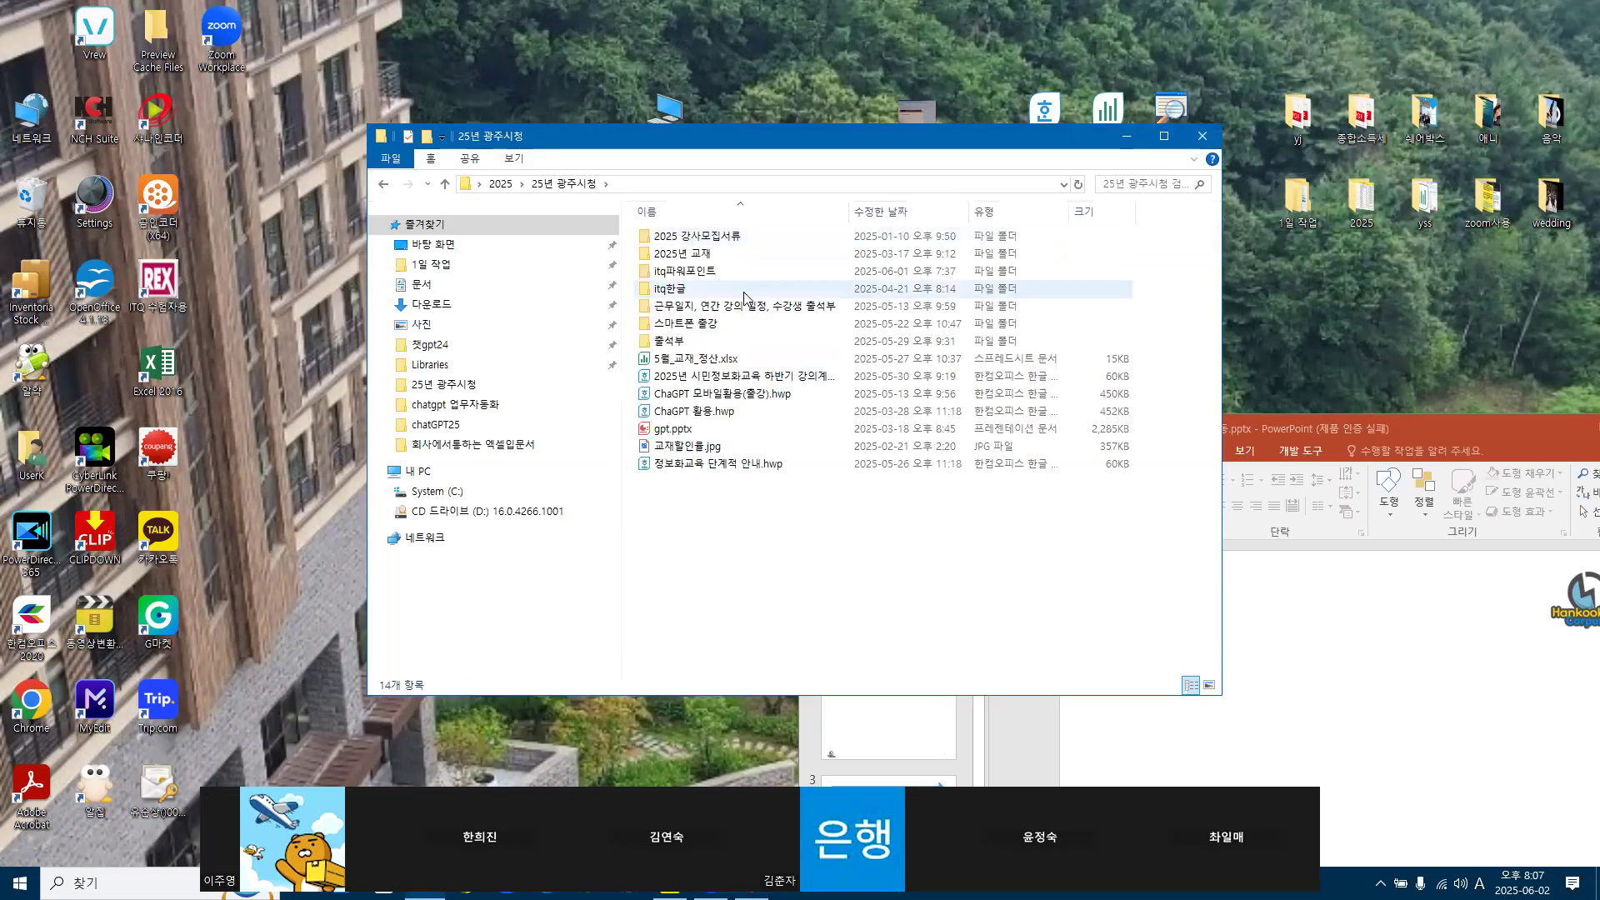
{"action": "double_click", "coordinate": [688, 272]}
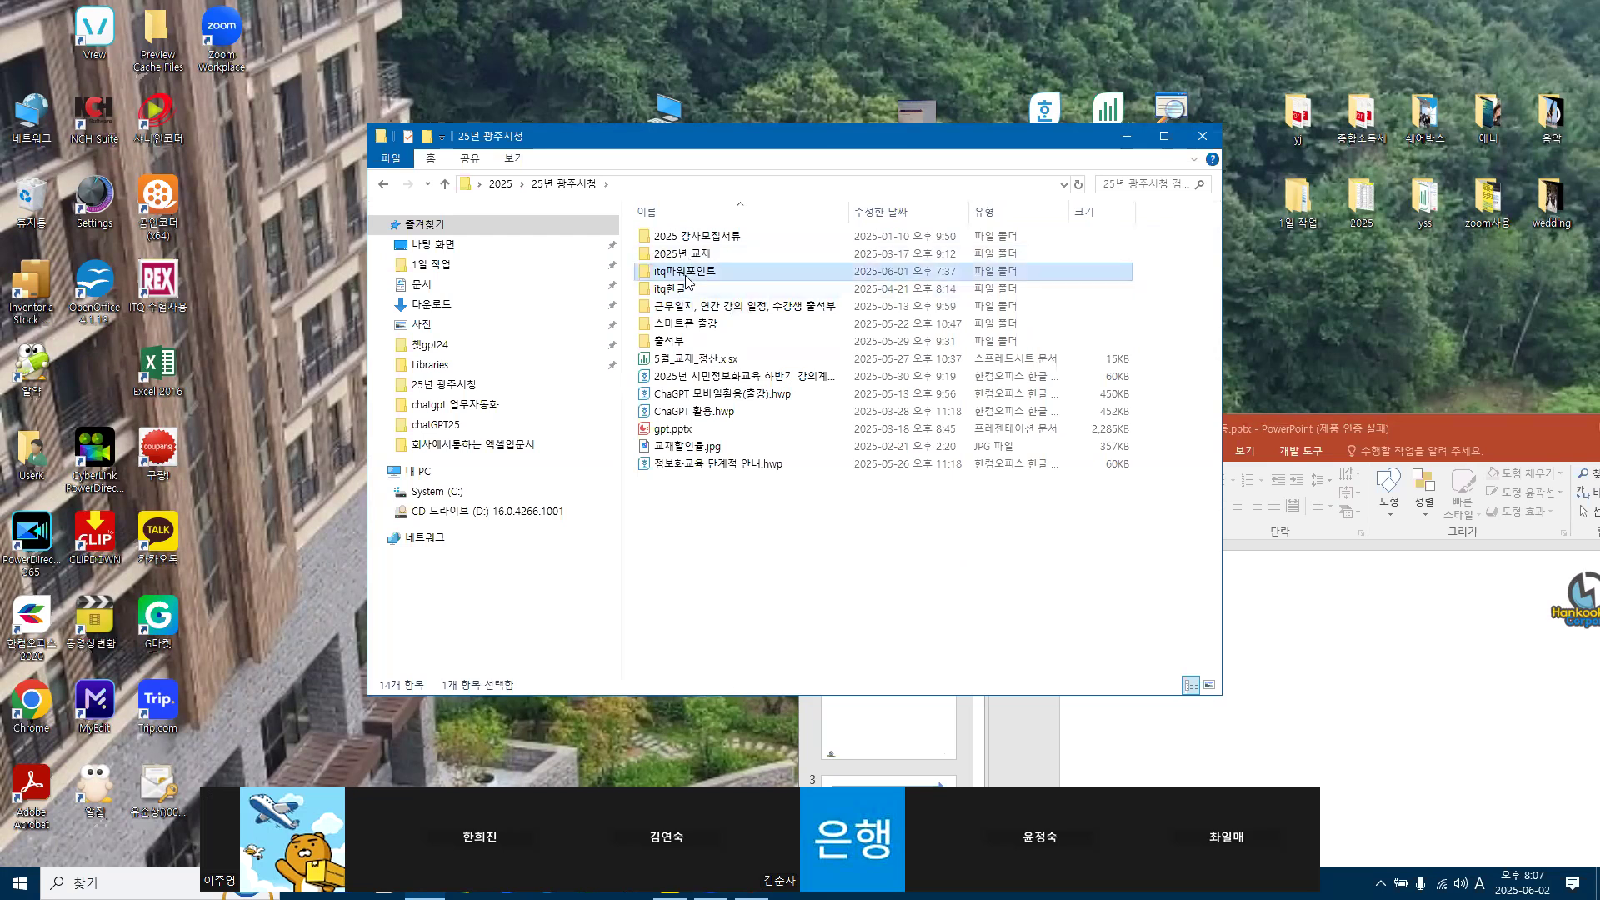
{"action": "double_click", "coordinate": [690, 255]}
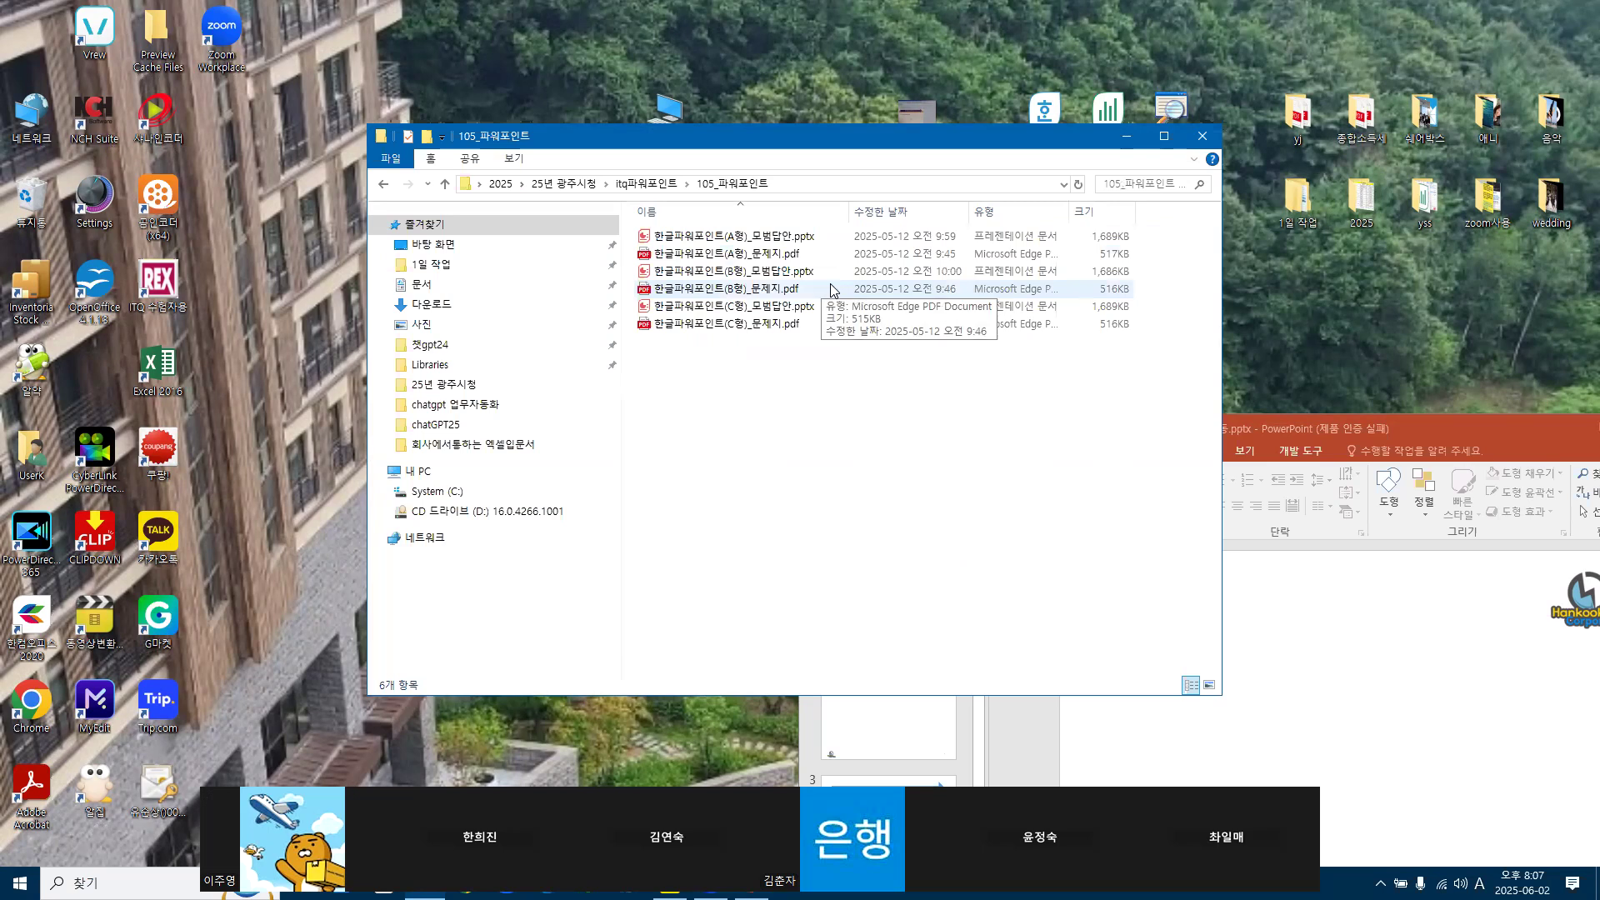
{"action": "double_click", "coordinate": [721, 253]}
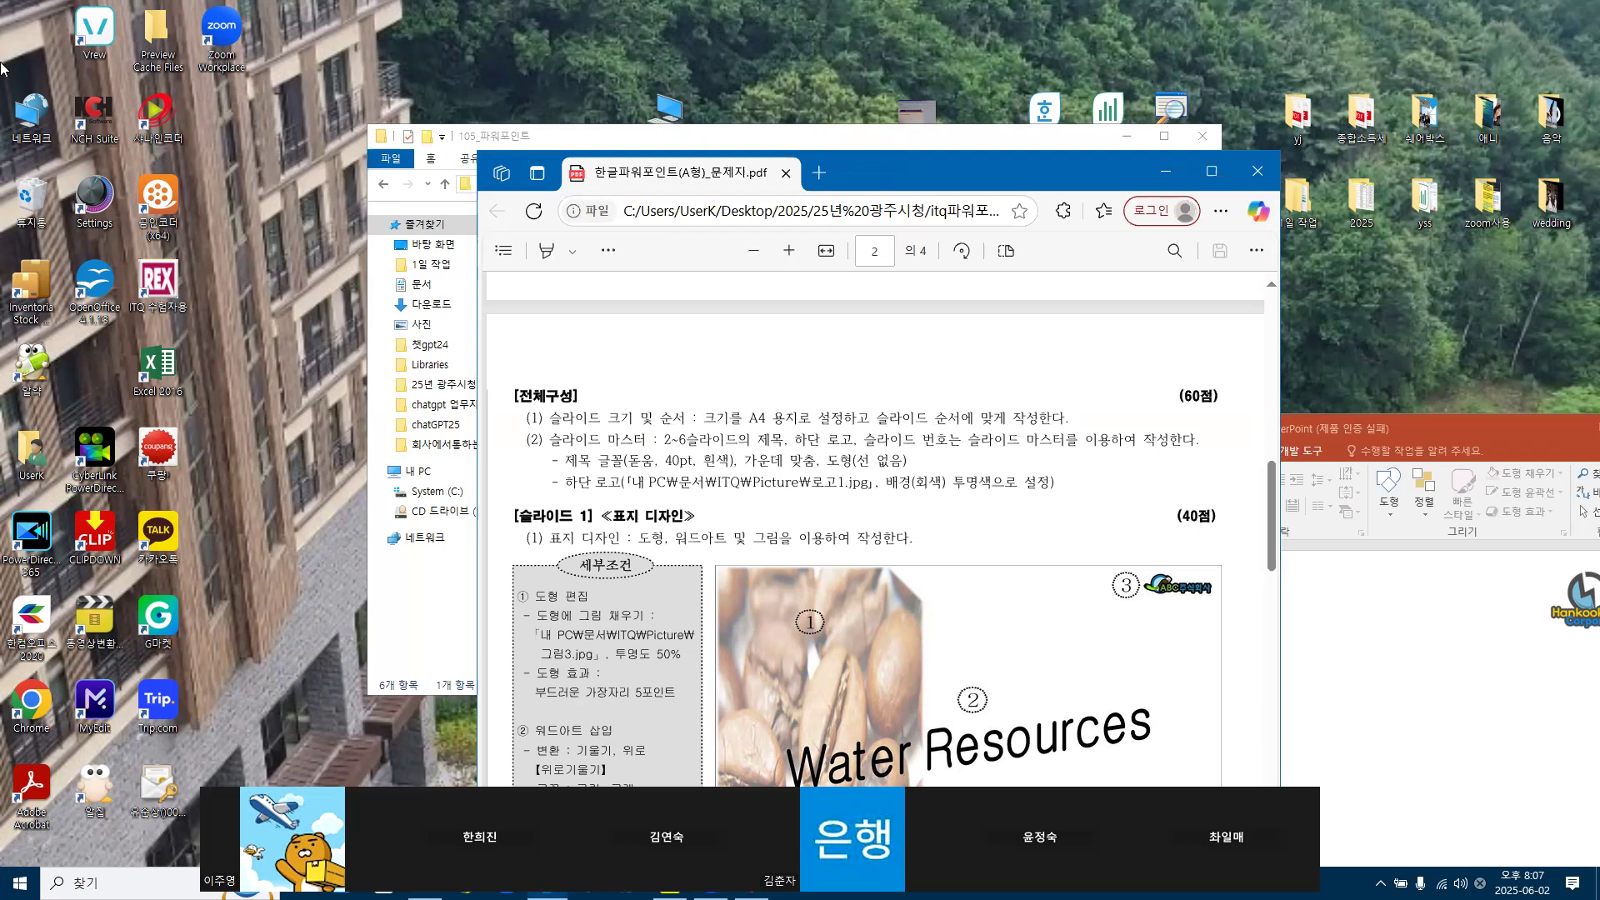
Place the exam PDF side by side with the PowerPoint presentation and select slide 1
{"action": "key", "text": "super+Left"}
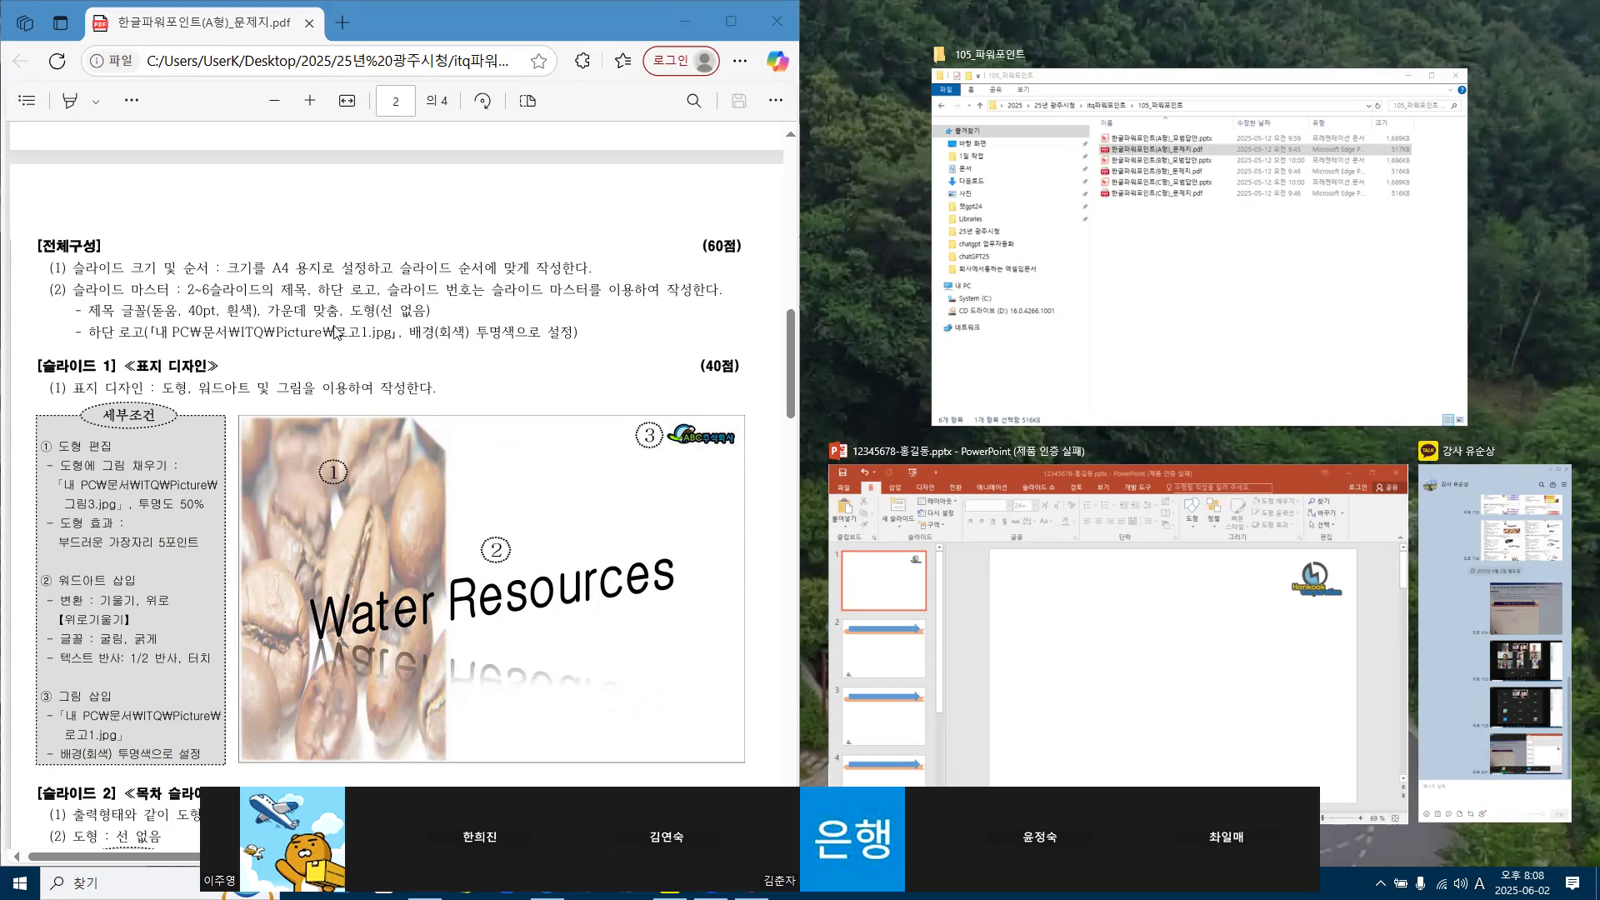
{"action": "left_click", "coordinate": [1087, 653]}
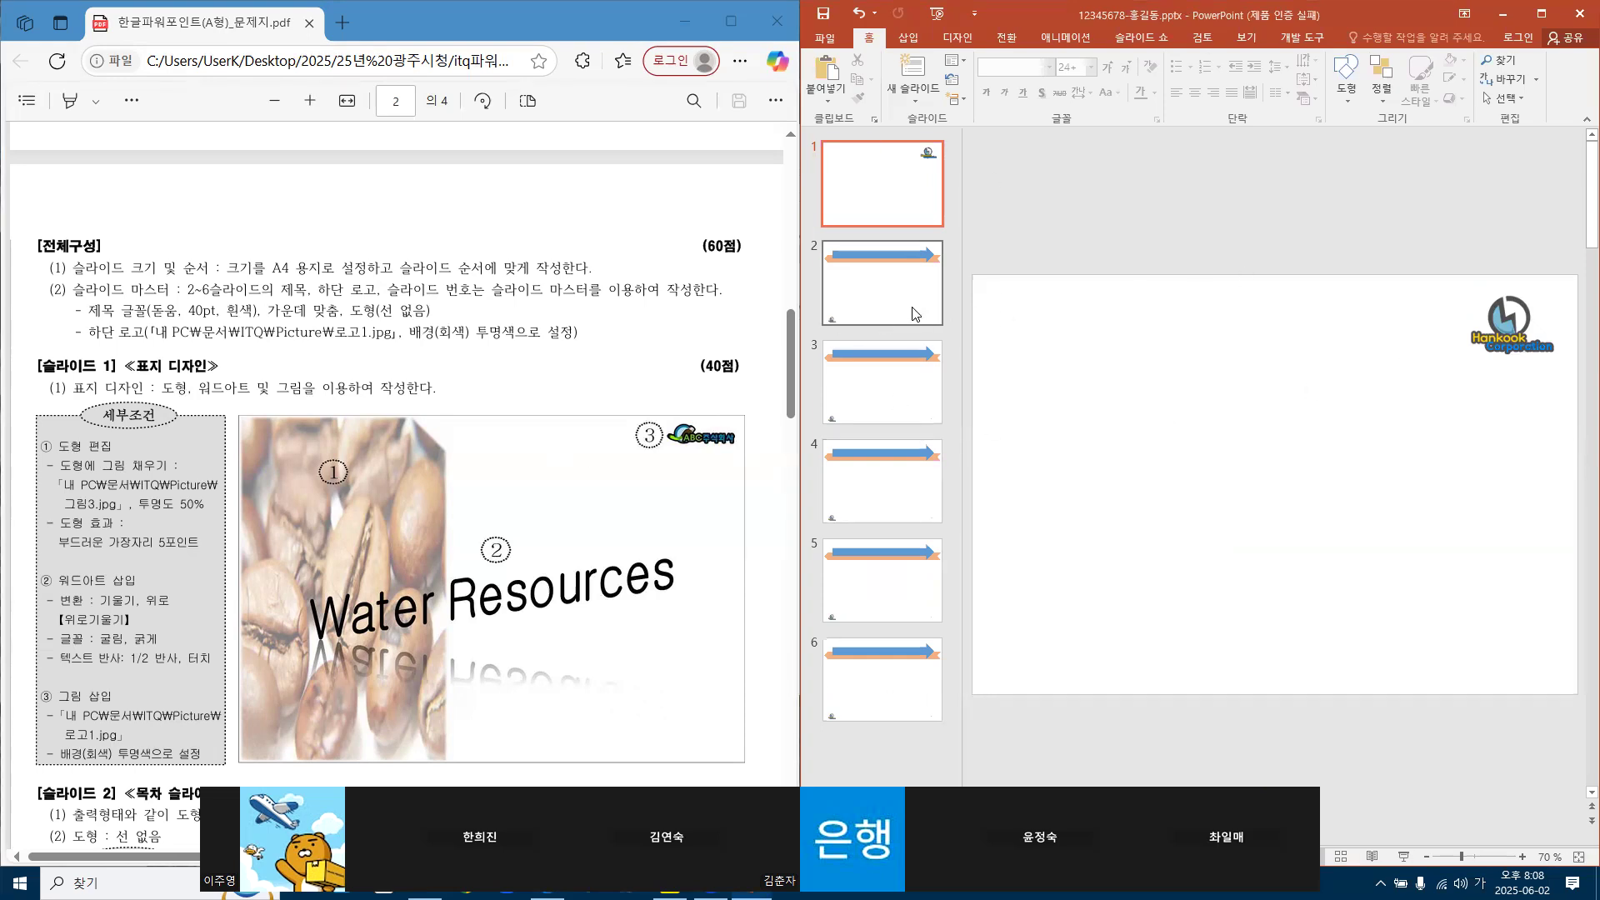
{"action": "left_click", "coordinate": [878, 176]}
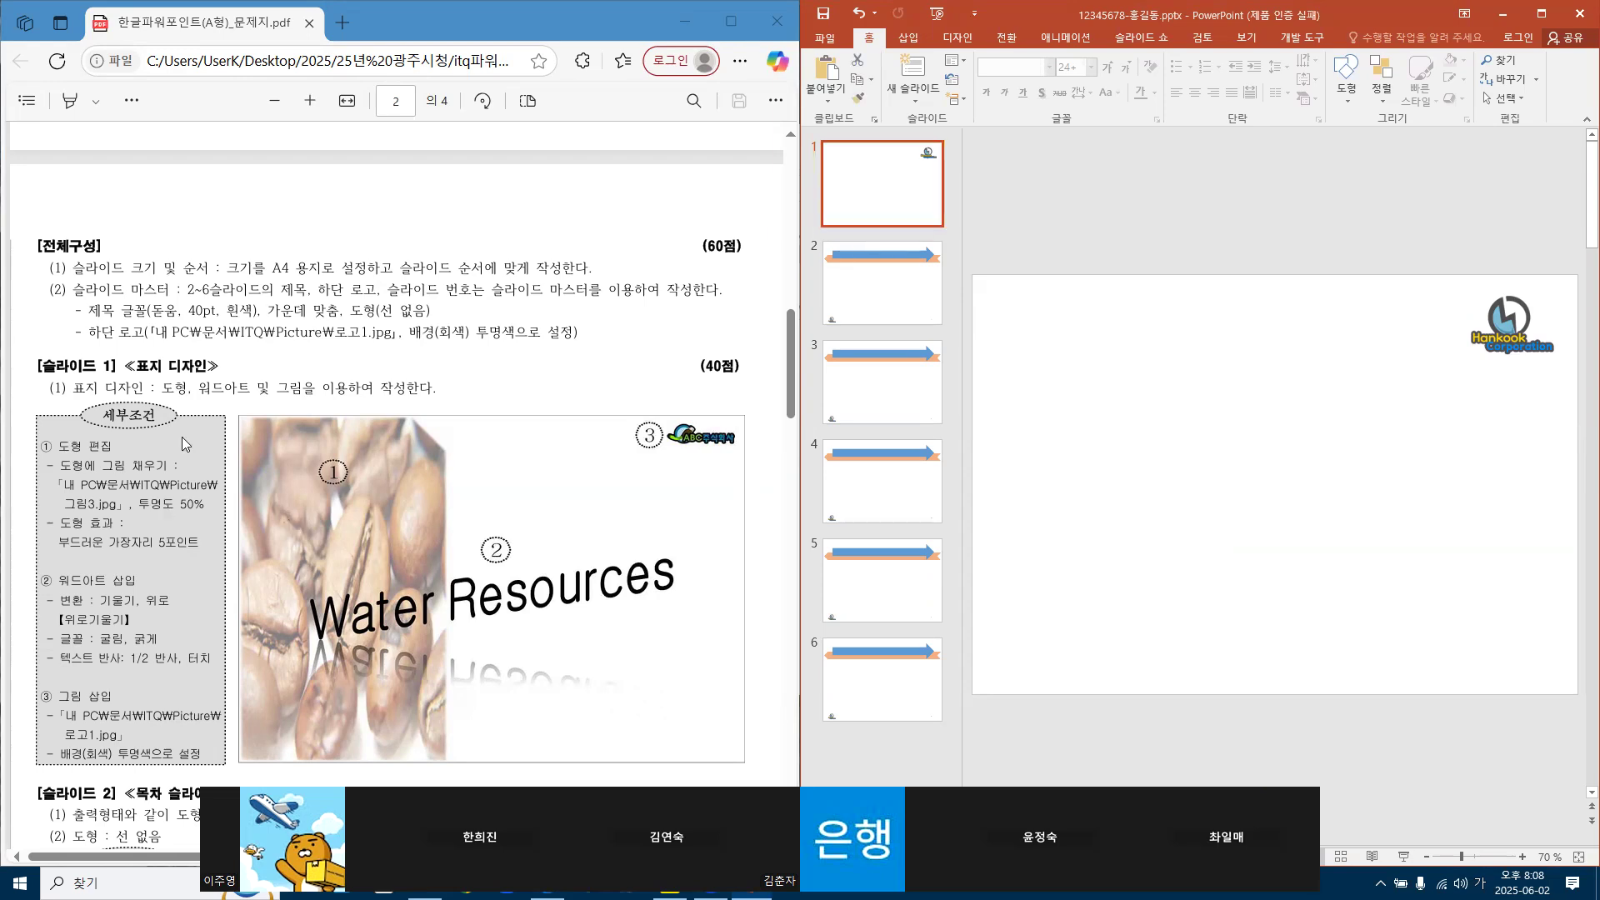
Examine the exam PDF's overall composition requirements and the slide 1 cover design conditions
{"action": "scroll", "coordinate": [138, 425], "scroll_direction": "down", "scroll_amount": 2}
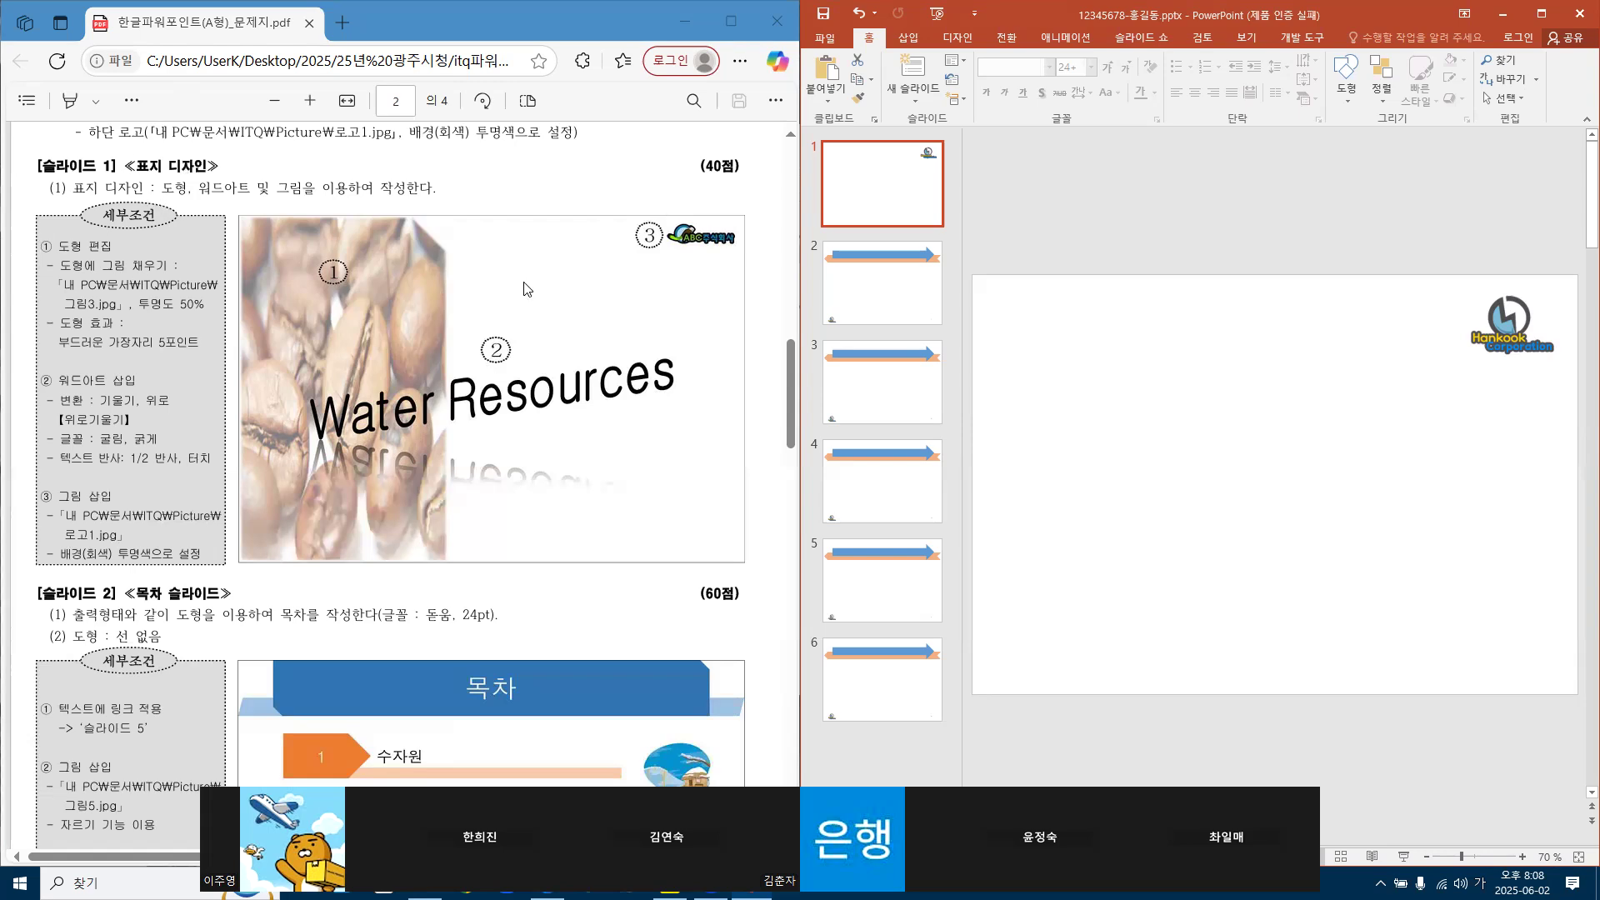
{"action": "scroll", "coordinate": [556, 291], "scroll_direction": "up", "scroll_amount": 3}
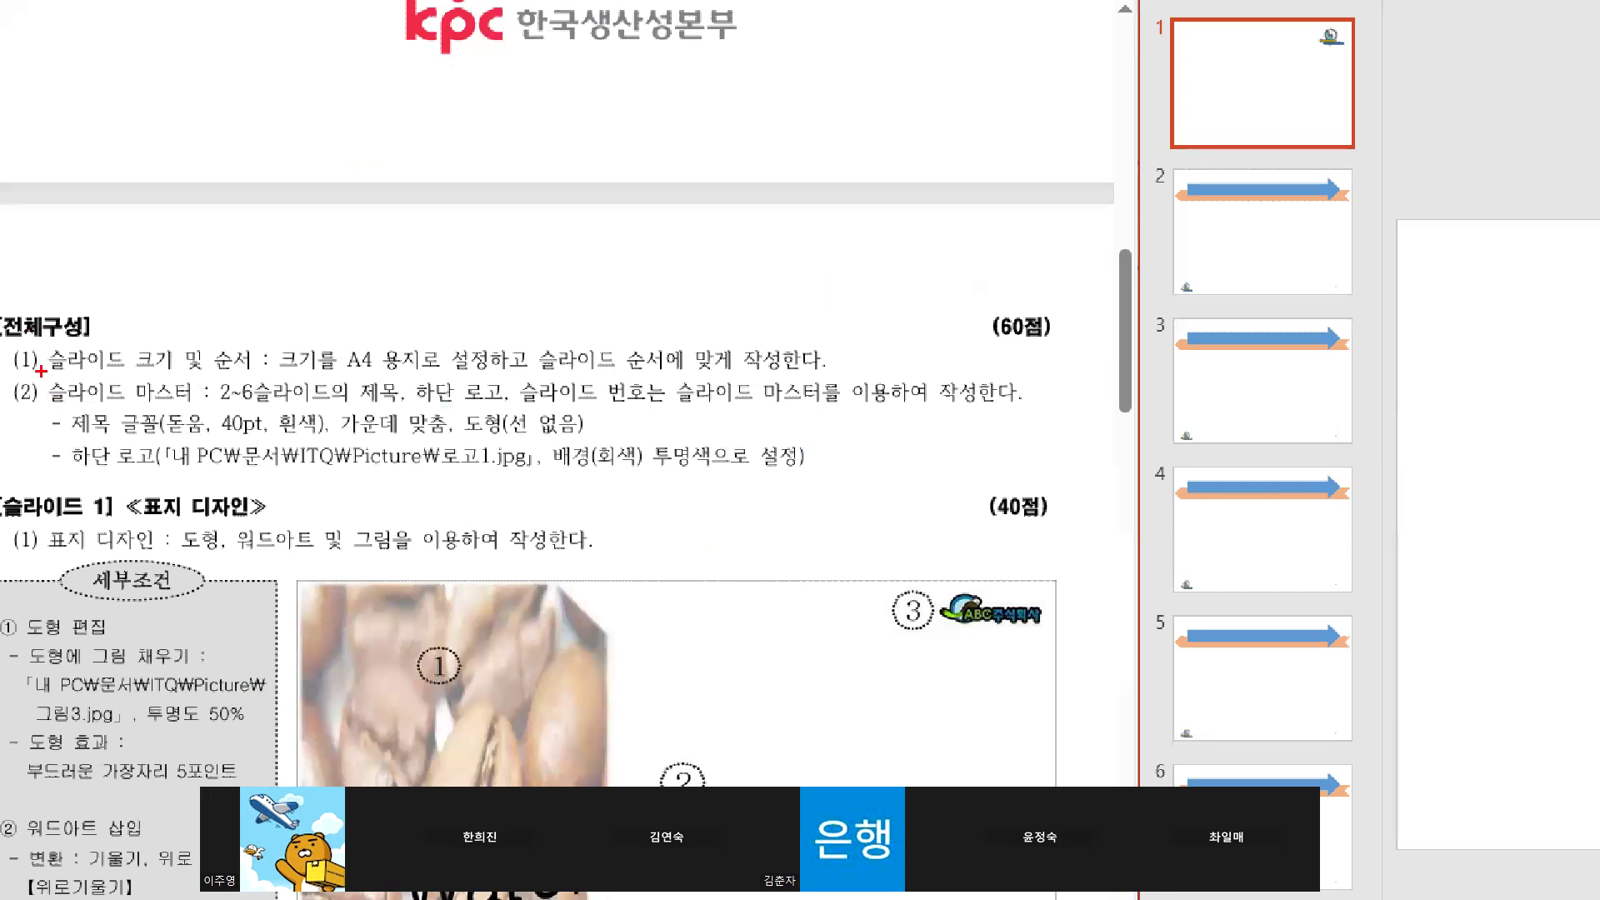
{"action": "left_click_drag", "start_coordinate": [40, 371], "coordinate": [194, 428]}
{"action": "left_click_drag", "start_coordinate": [978, 314], "coordinate": [1108, 362]}
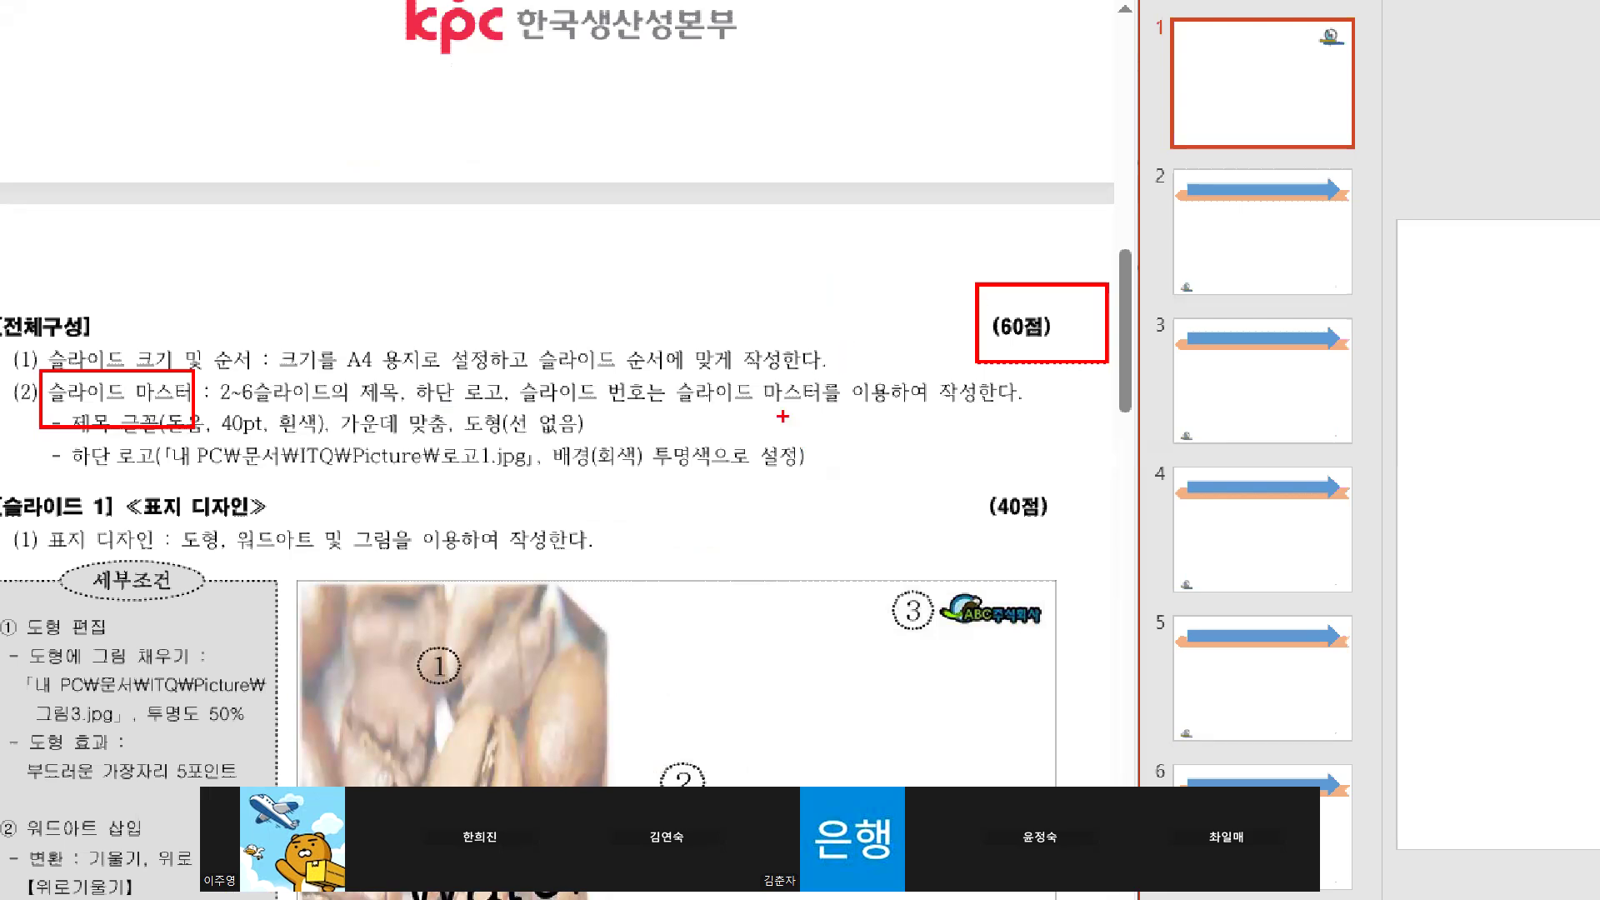
{"action": "left_click_drag", "start_coordinate": [1047, 413], "coordinate": [1053, 415]}
{"action": "key", "text": "Escape"}
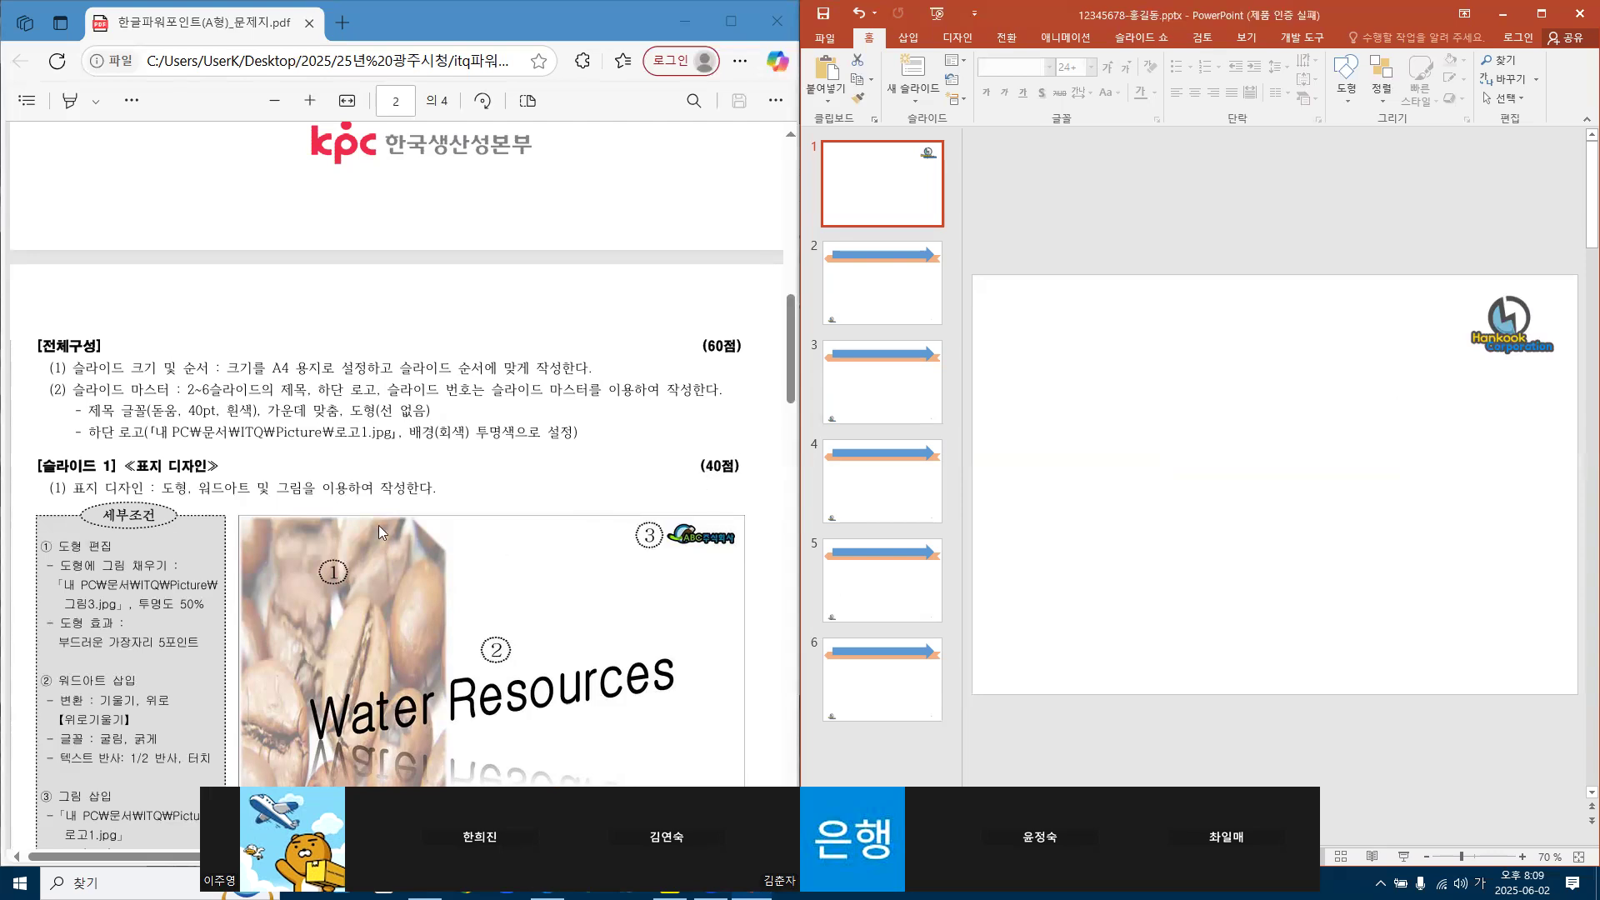
{"action": "scroll", "coordinate": [504, 450], "scroll_direction": "down", "scroll_amount": 3}
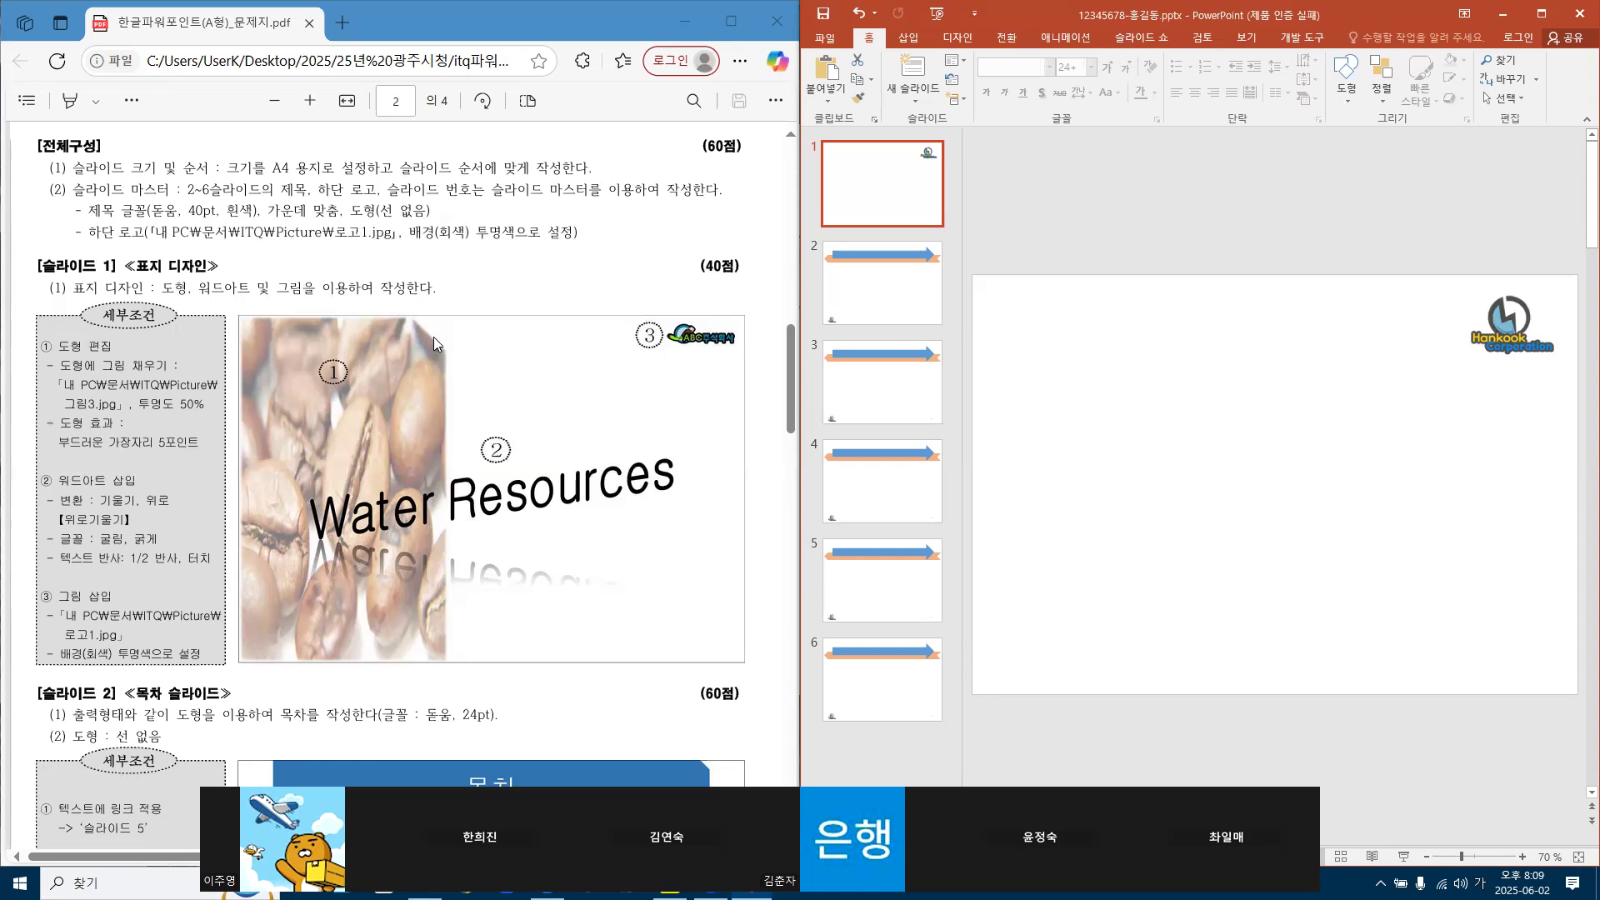
Draw a snip single corner rectangle along slide 1's left edge at full slide height, about 19.05 cm high and 10.54 cm wide
{"action": "left_click", "coordinate": [908, 40]}
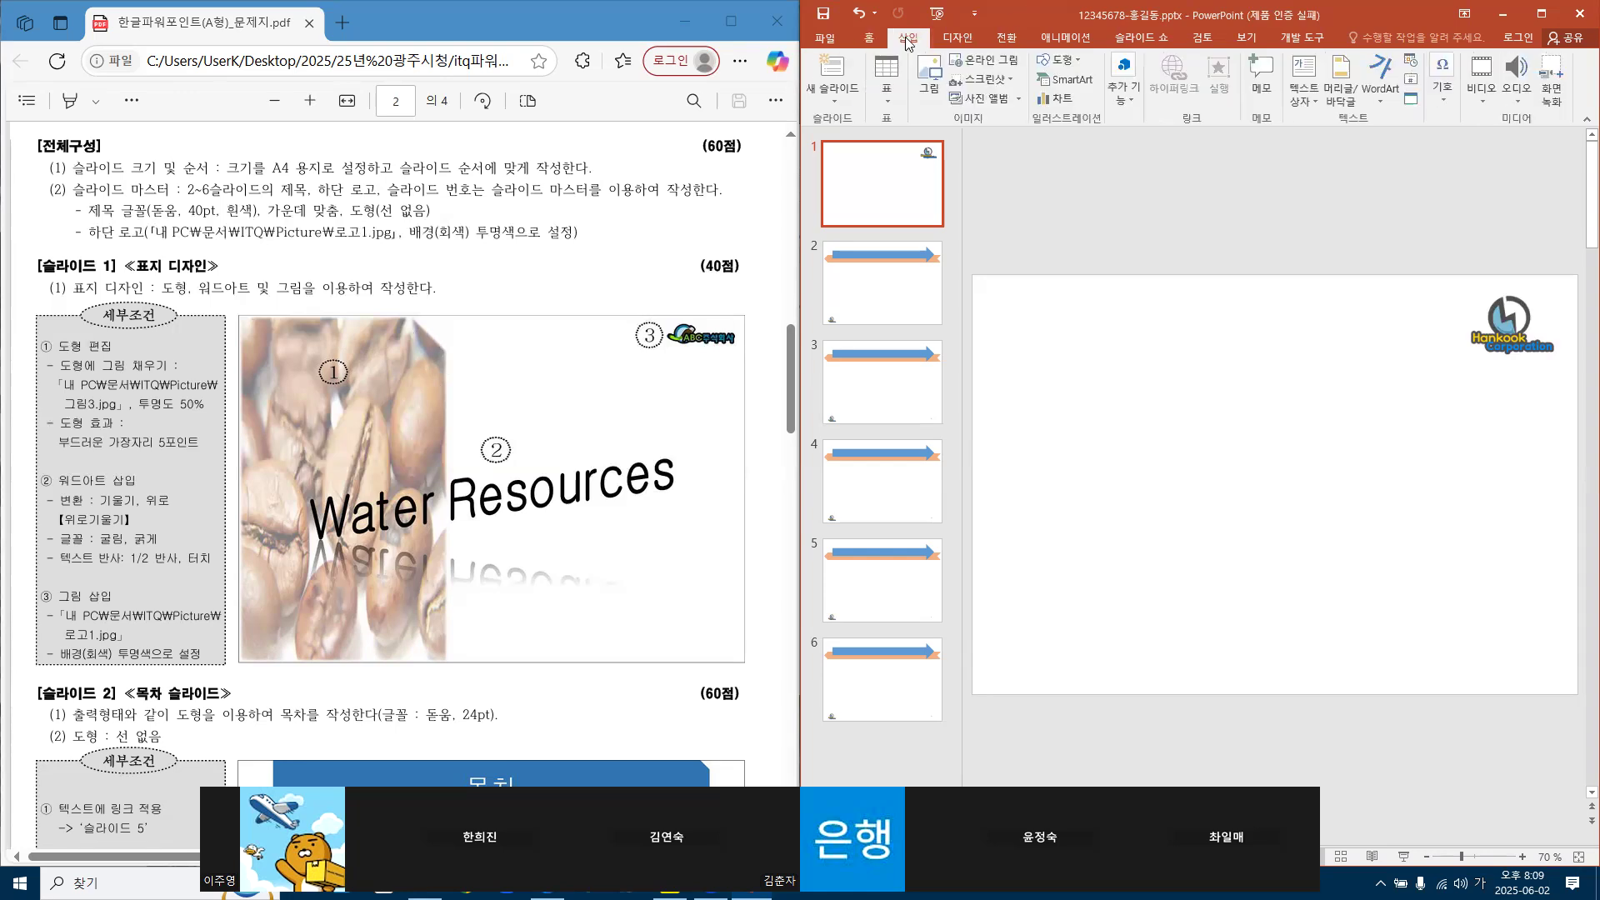
{"action": "left_click", "coordinate": [1061, 61]}
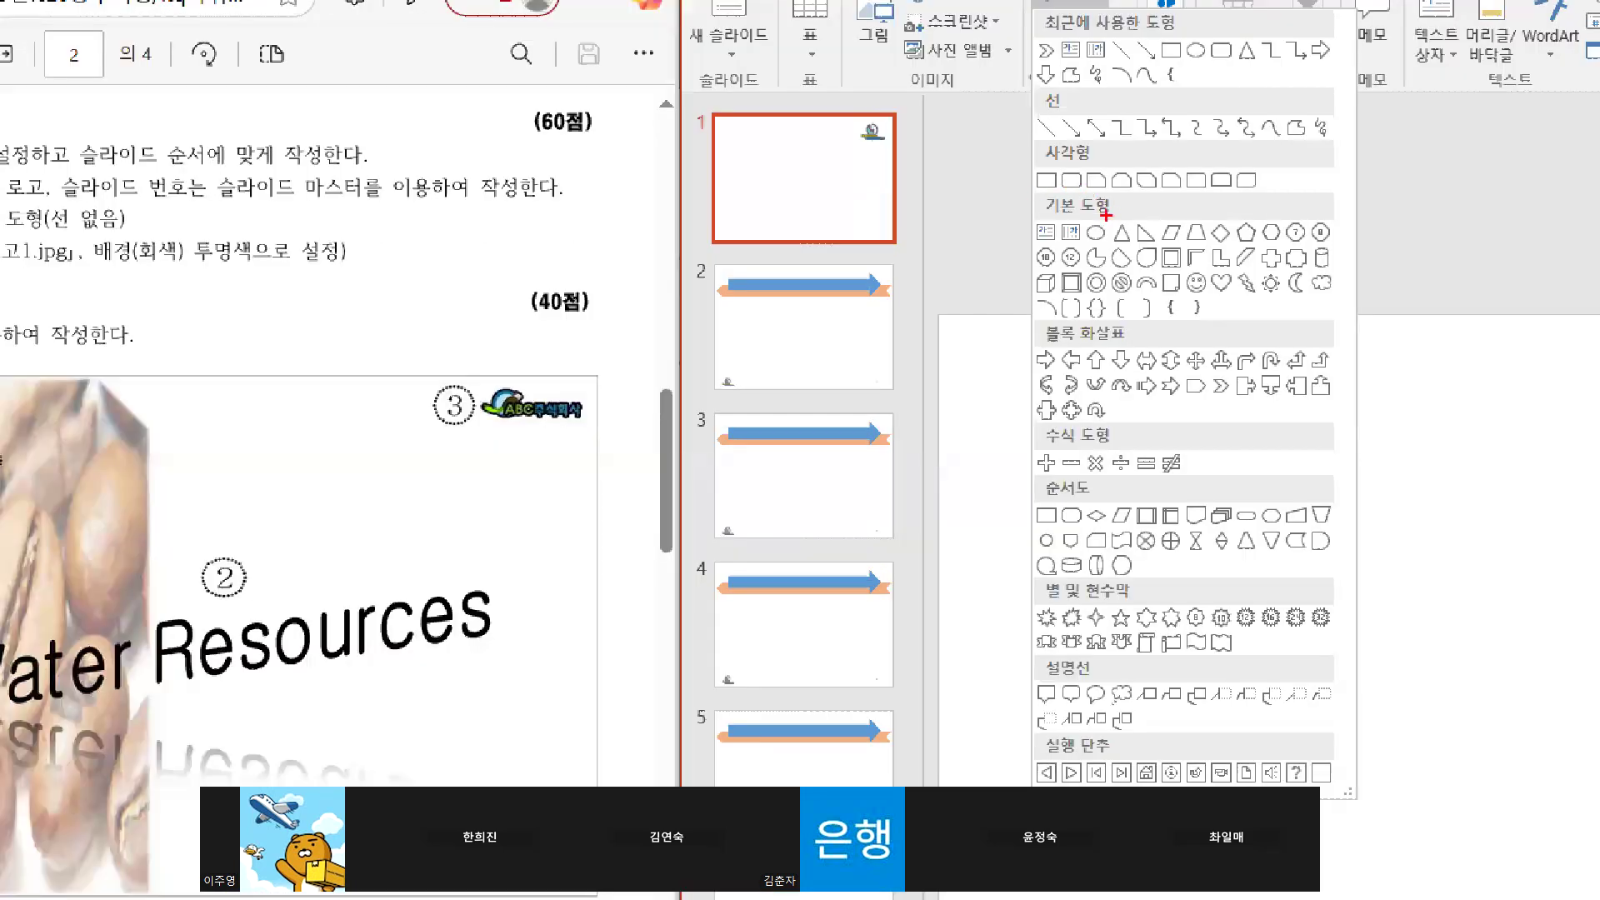
{"action": "mouse_move", "coordinate": [1087, 194]}
{"action": "left_mouse_down"}
{"action": "mouse_move", "coordinate": [1093, 157]}
{"action": "mouse_move", "coordinate": [1102, 198]}
{"action": "left_mouse_up"}
{"action": "key", "text": "Escape"}
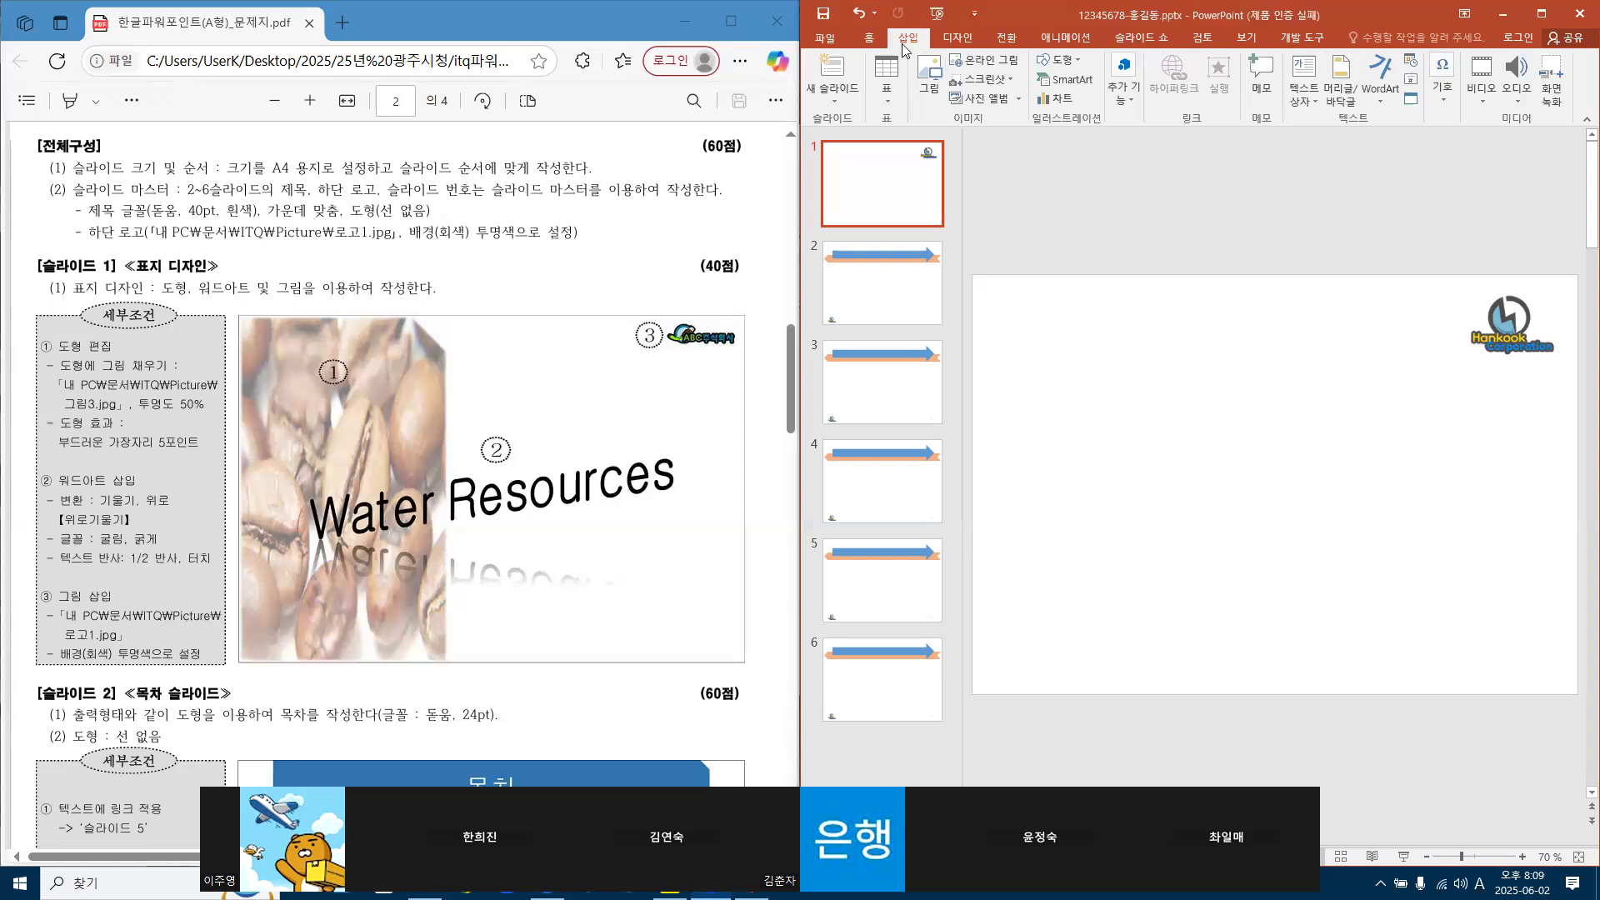
{"action": "left_click", "coordinate": [1067, 59]}
{"action": "left_click", "coordinate": [1068, 63]}
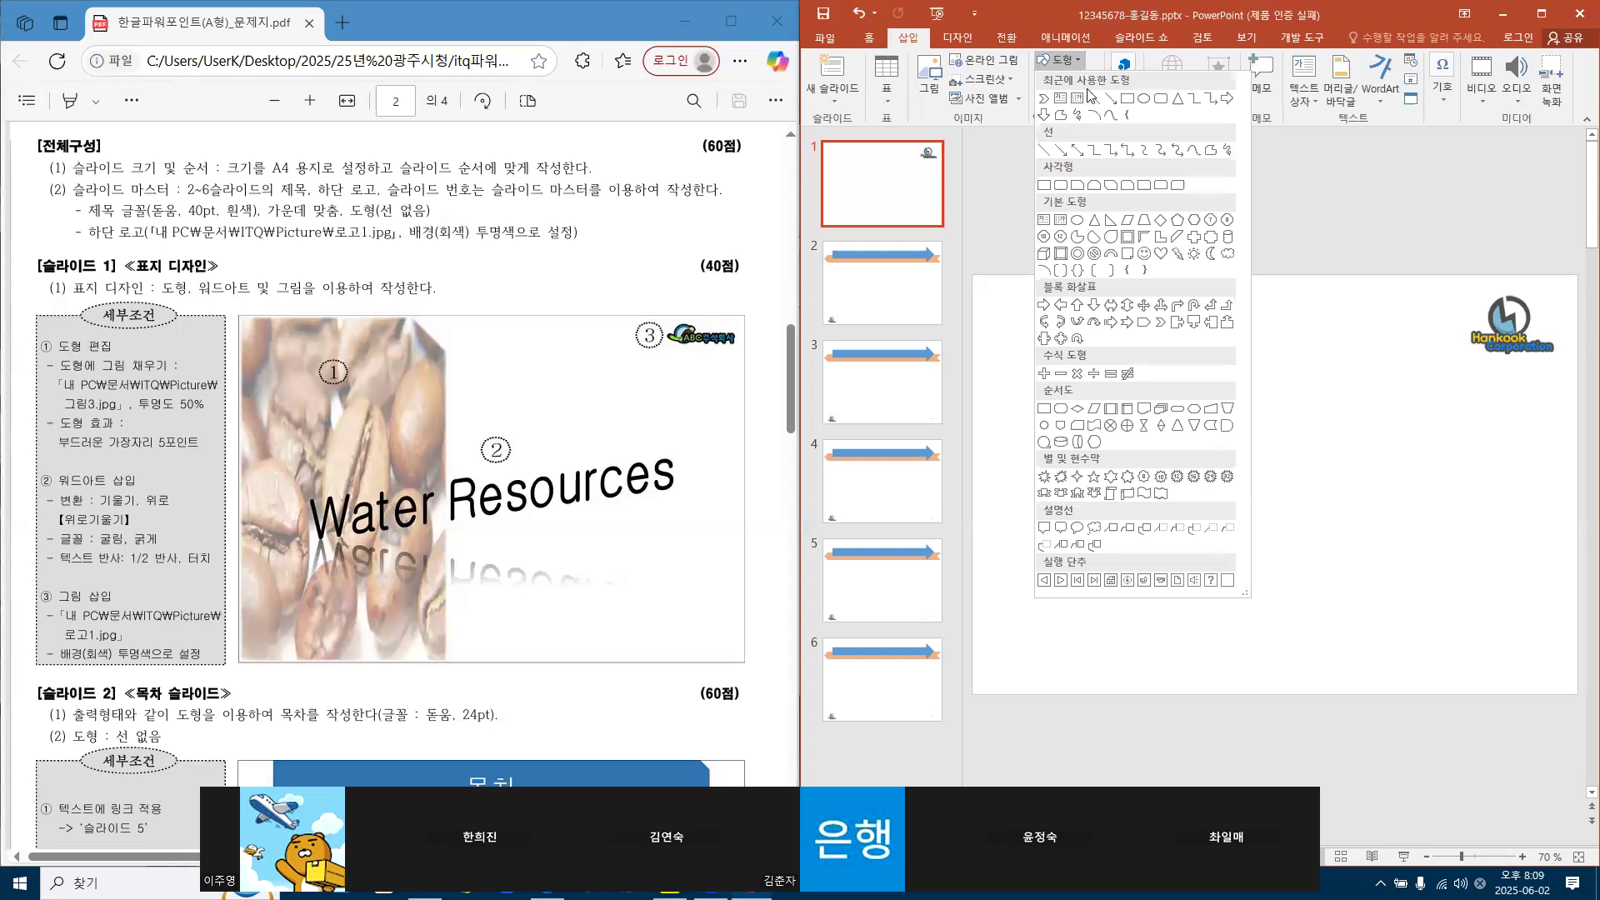
{"action": "left_click", "coordinate": [1076, 186]}
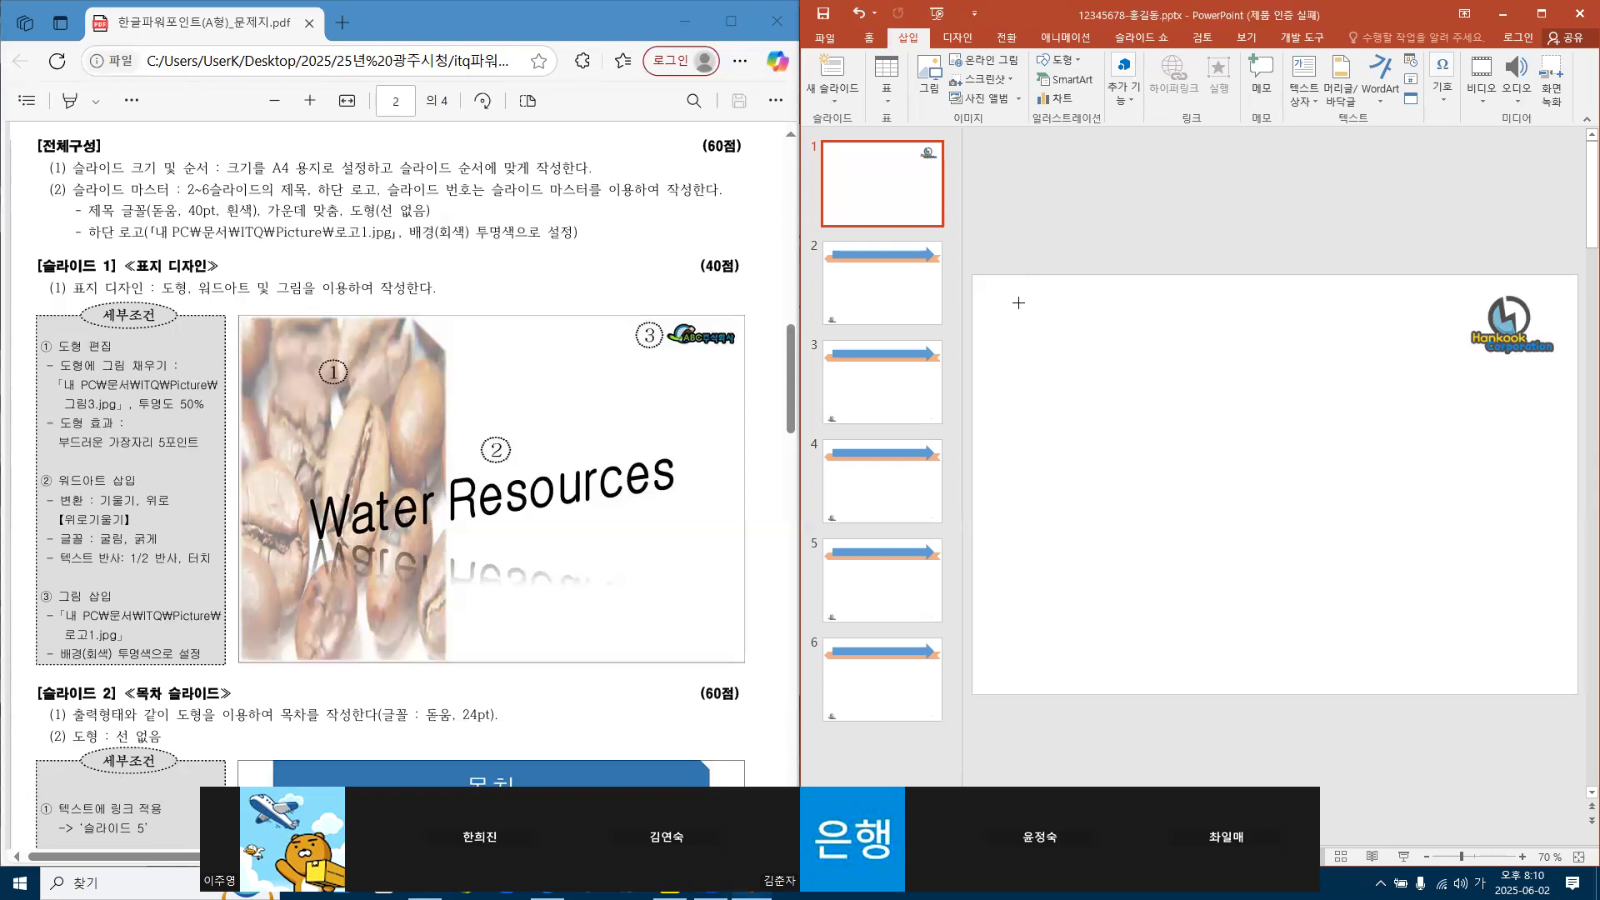
{"action": "left_click_drag", "start_coordinate": [971, 276], "coordinate": [1204, 694]}
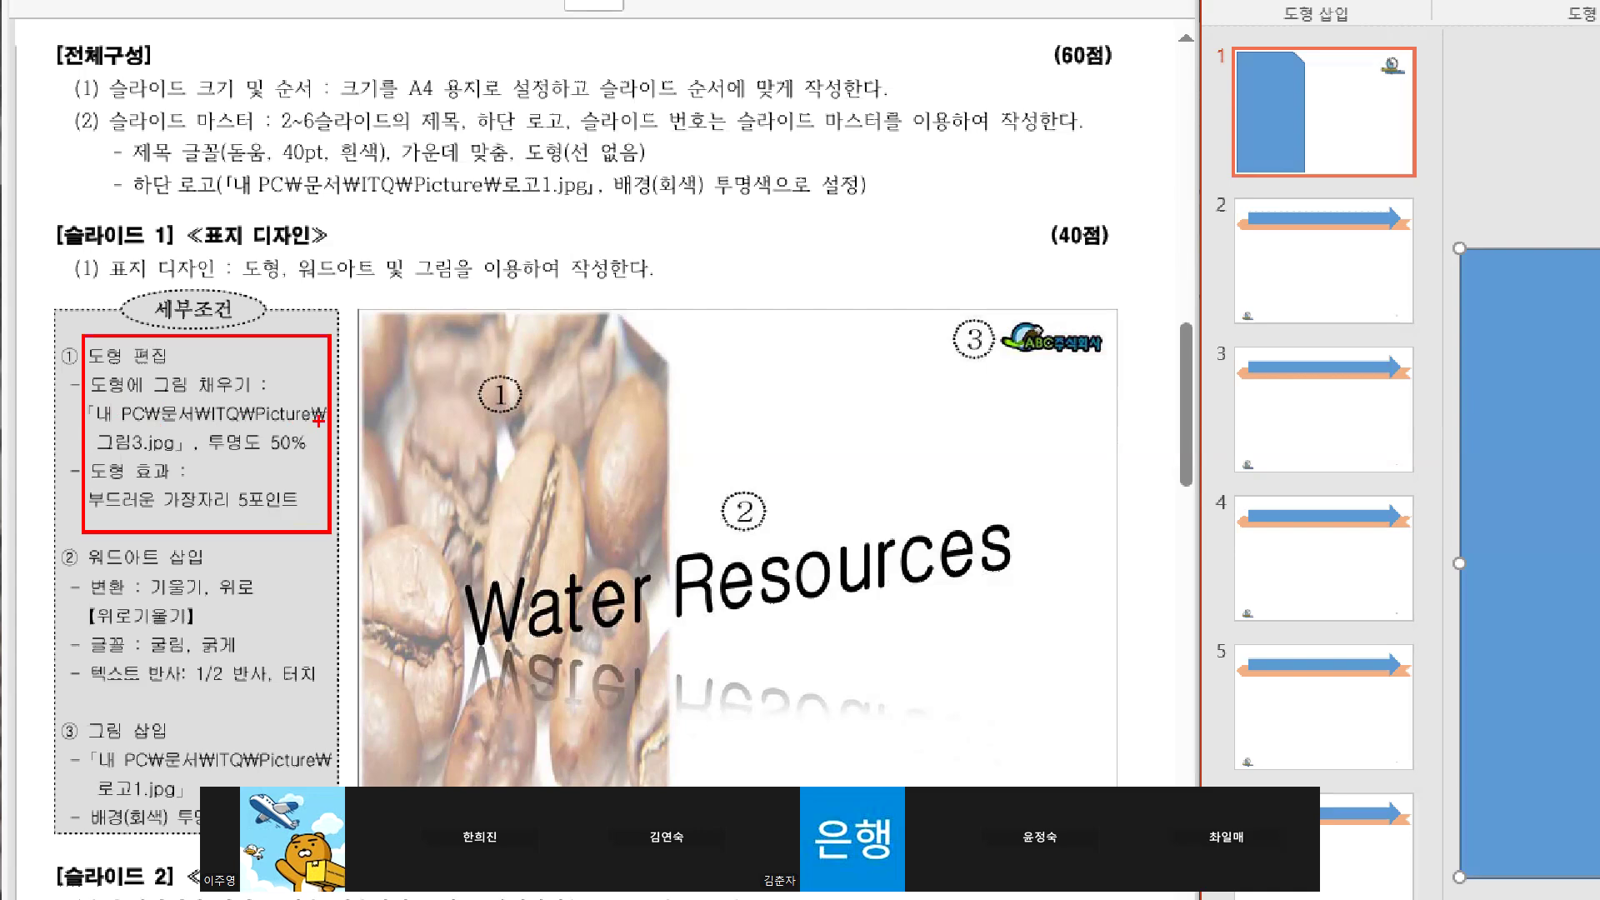
{"action": "mouse_move", "coordinate": [93, 456]}
{"action": "left_mouse_down"}
{"action": "mouse_move", "coordinate": [188, 434]}
{"action": "mouse_move", "coordinate": [96, 447]}
{"action": "left_mouse_up"}
{"action": "mouse_move", "coordinate": [305, 458]}
{"action": "left_mouse_down"}
{"action": "mouse_move", "coordinate": [287, 424]}
{"action": "mouse_move", "coordinate": [303, 457]}
{"action": "left_mouse_up"}
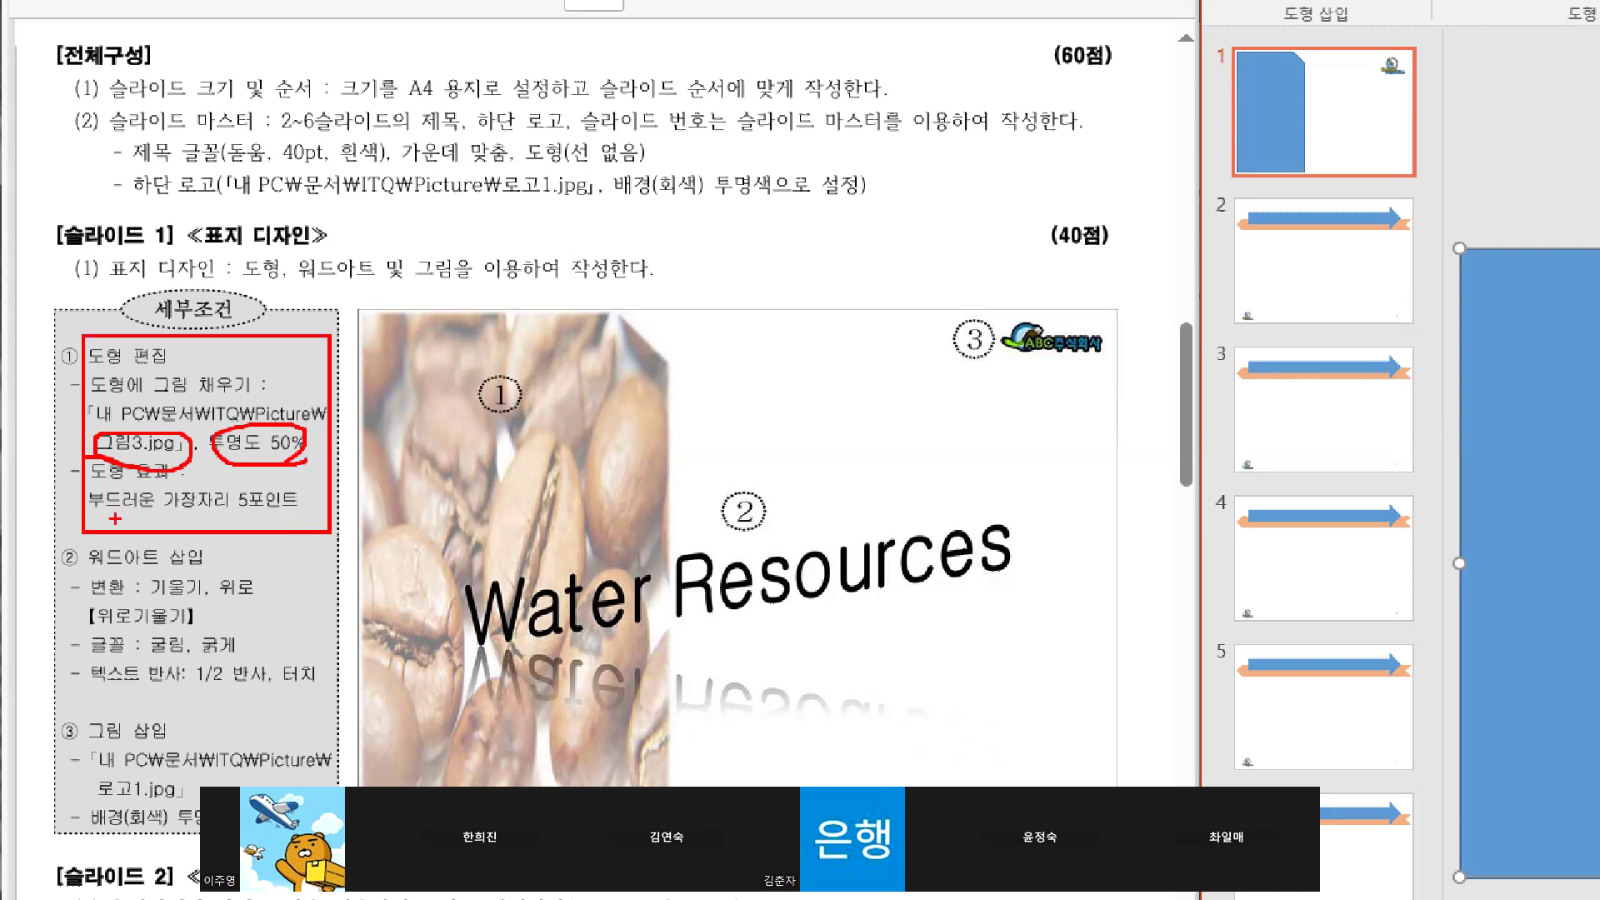
{"action": "mouse_move", "coordinate": [117, 466]}
{"action": "left_mouse_down"}
{"action": "mouse_move", "coordinate": [117, 515]}
{"action": "mouse_move", "coordinate": [99, 463]}
{"action": "left_mouse_up"}
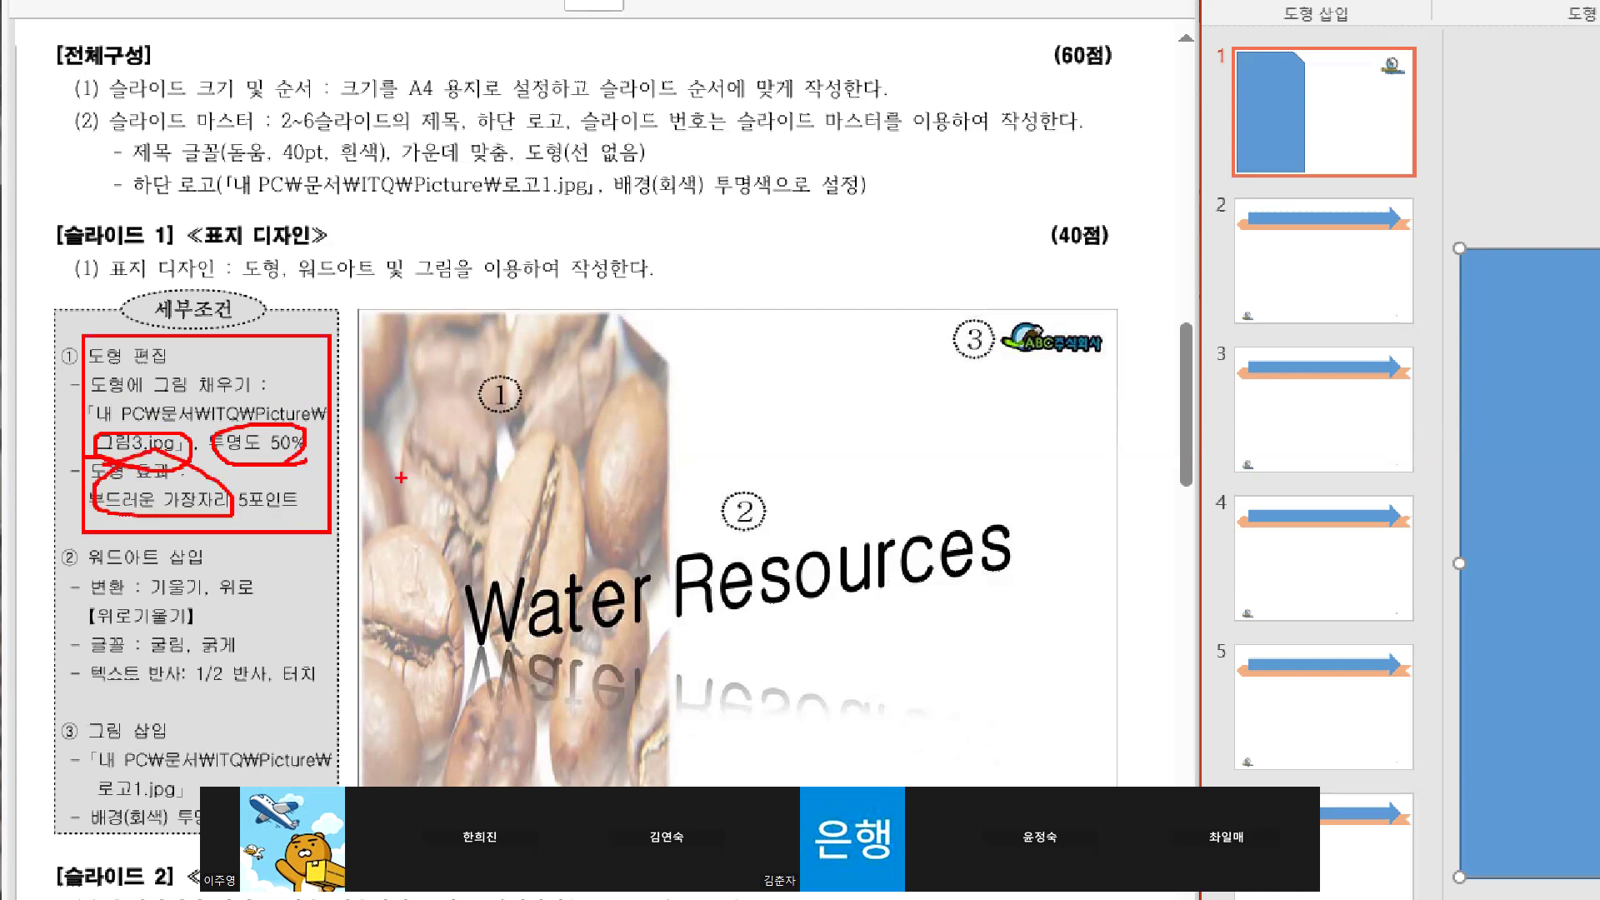
{"action": "key", "text": "Escape"}
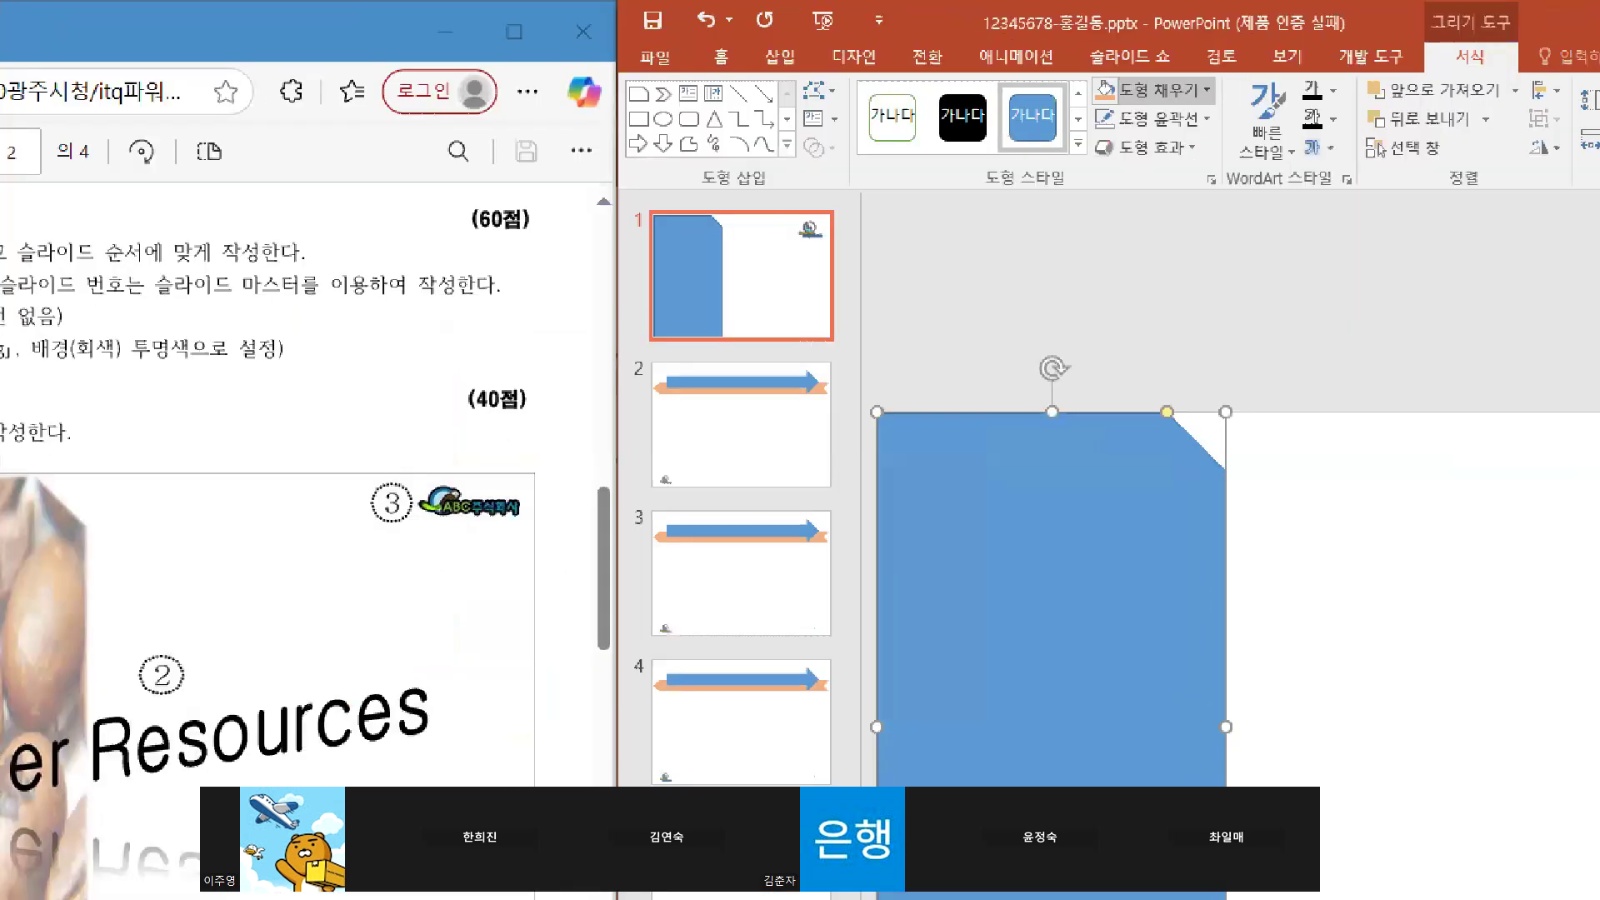
{"action": "mouse_move", "coordinate": [1183, 93]}
{"action": "left_mouse_down"}
{"action": "mouse_move", "coordinate": [1197, 107]}
{"action": "mouse_move", "coordinate": [1121, 84]}
{"action": "mouse_move", "coordinate": [1175, 100]}
{"action": "left_mouse_up"}
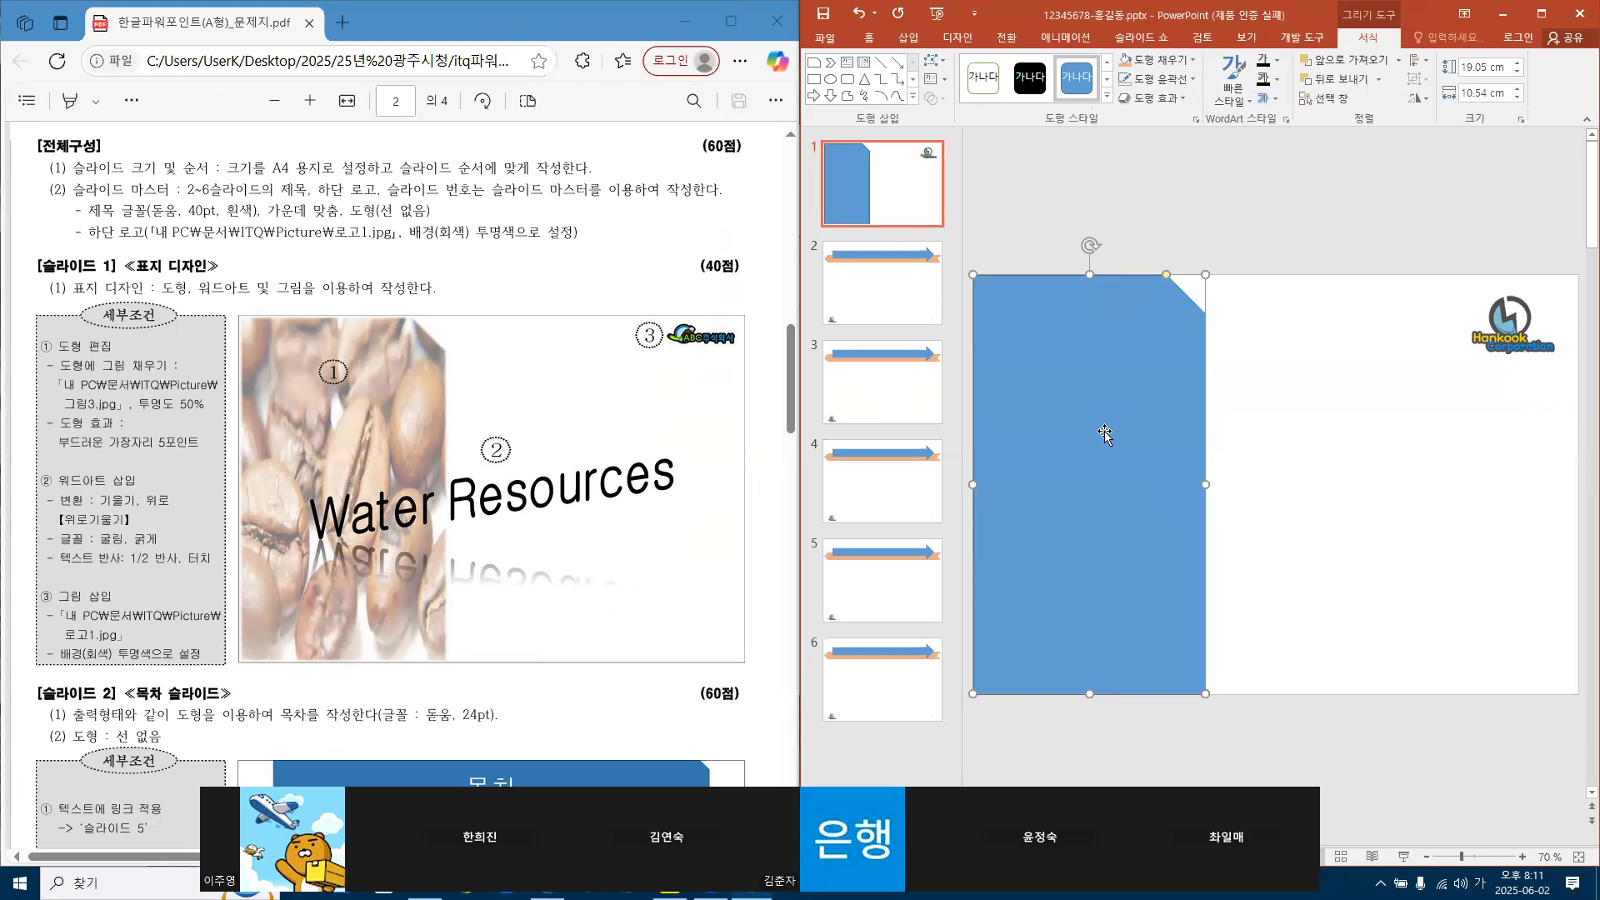
Open the snipped-corner rectangle's shape formatting and change its fill type to picture or texture fill
{"action": "right_click", "coordinate": [1104, 433]}
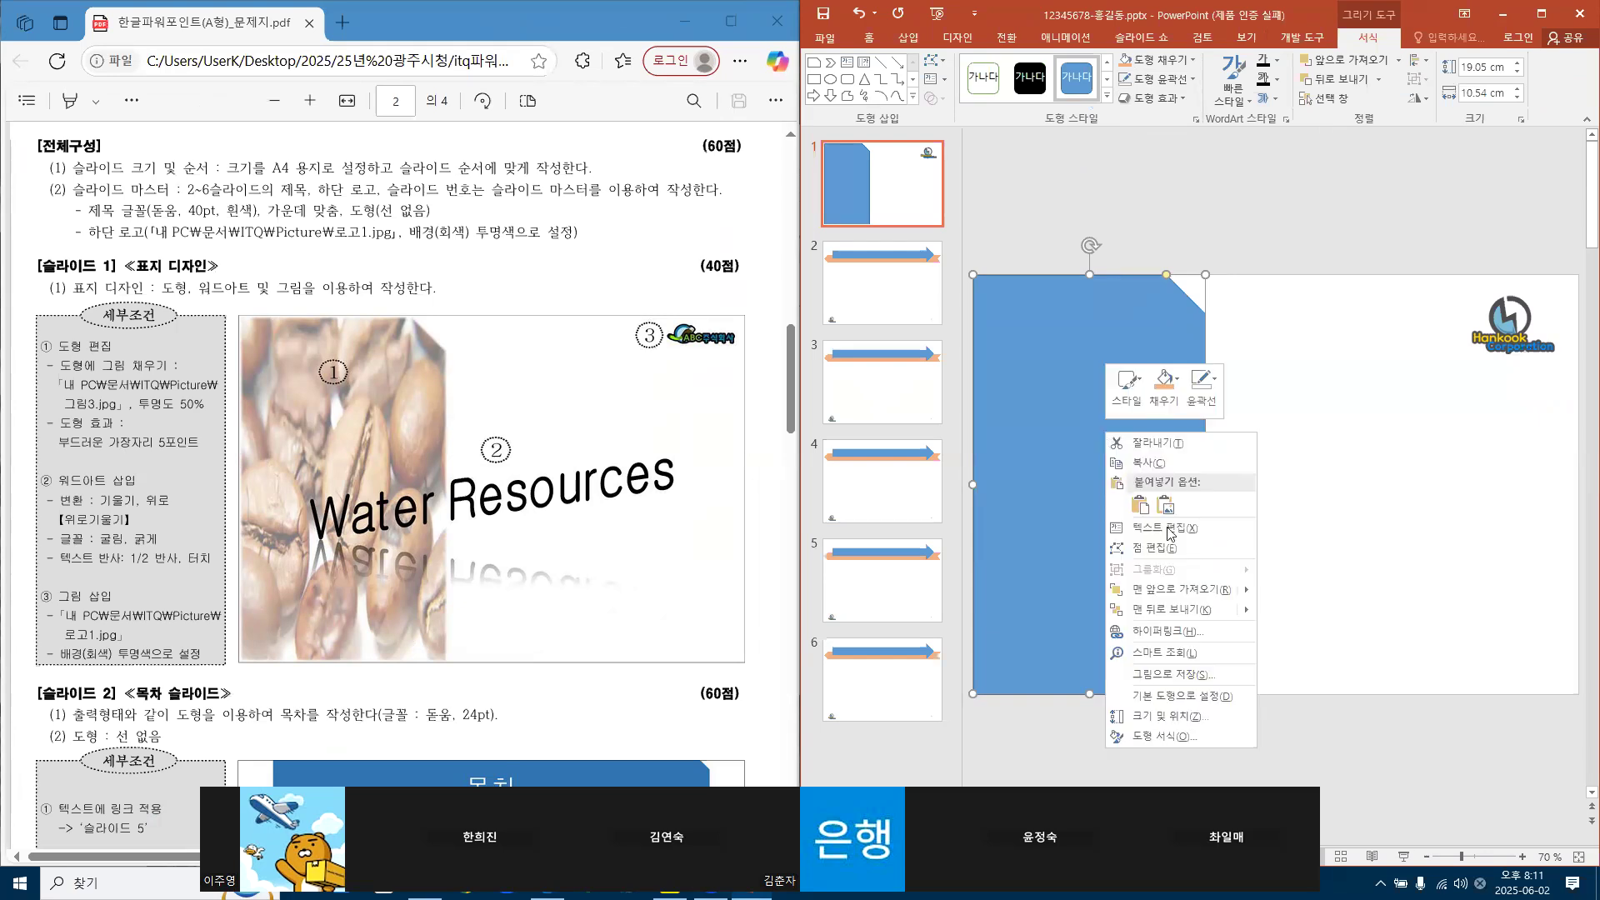
{"action": "left_click", "coordinate": [1161, 736]}
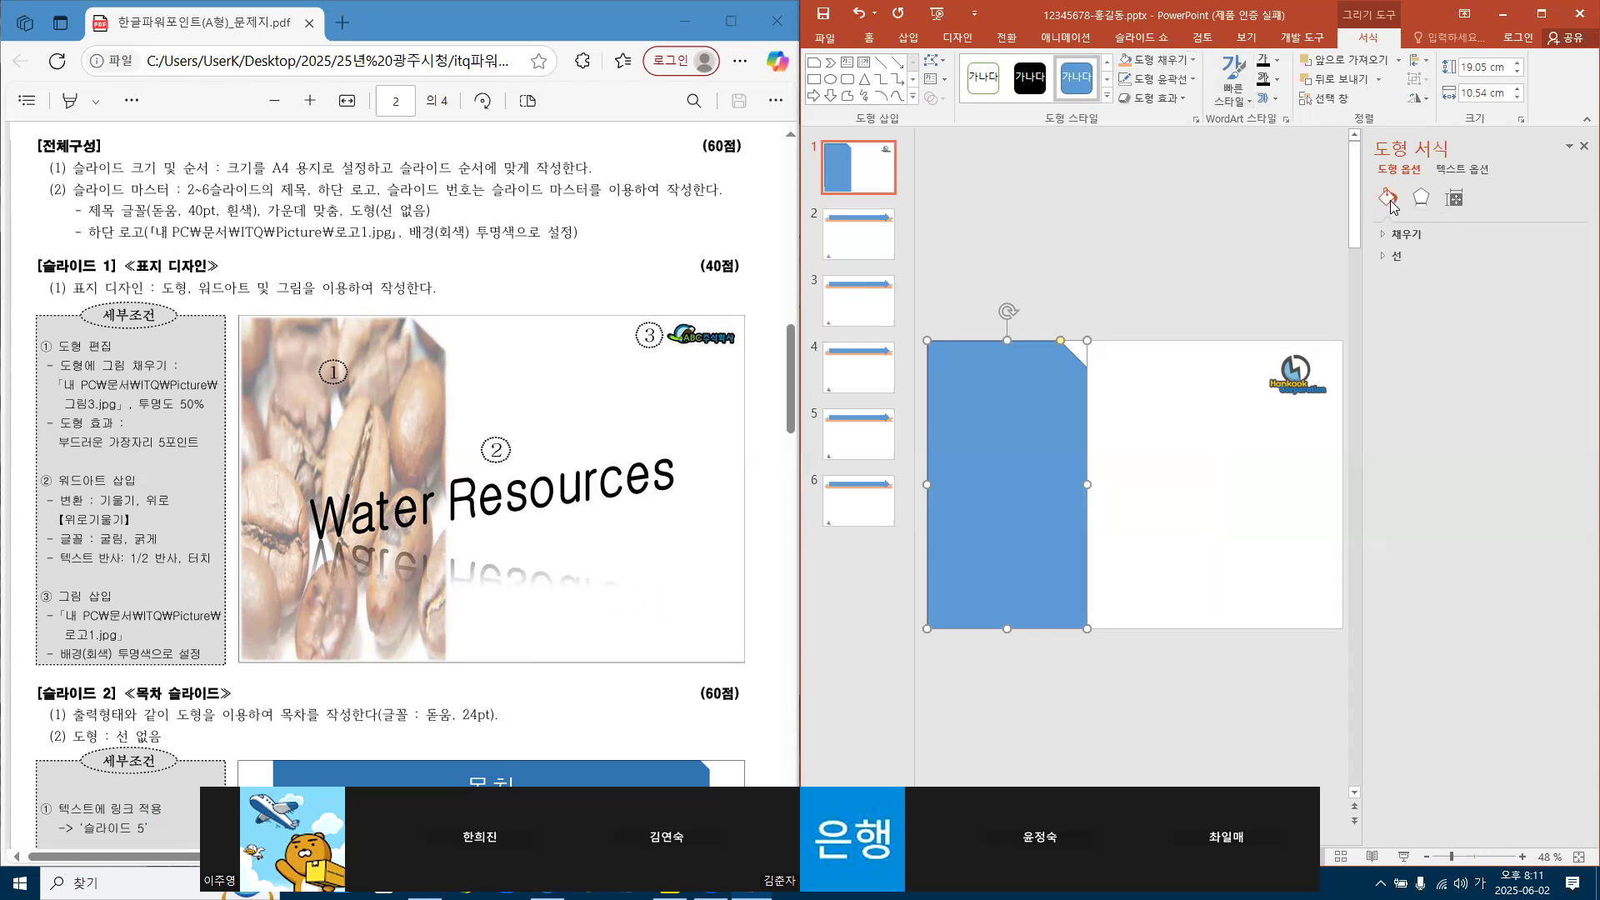
{"action": "left_click", "coordinate": [1399, 240]}
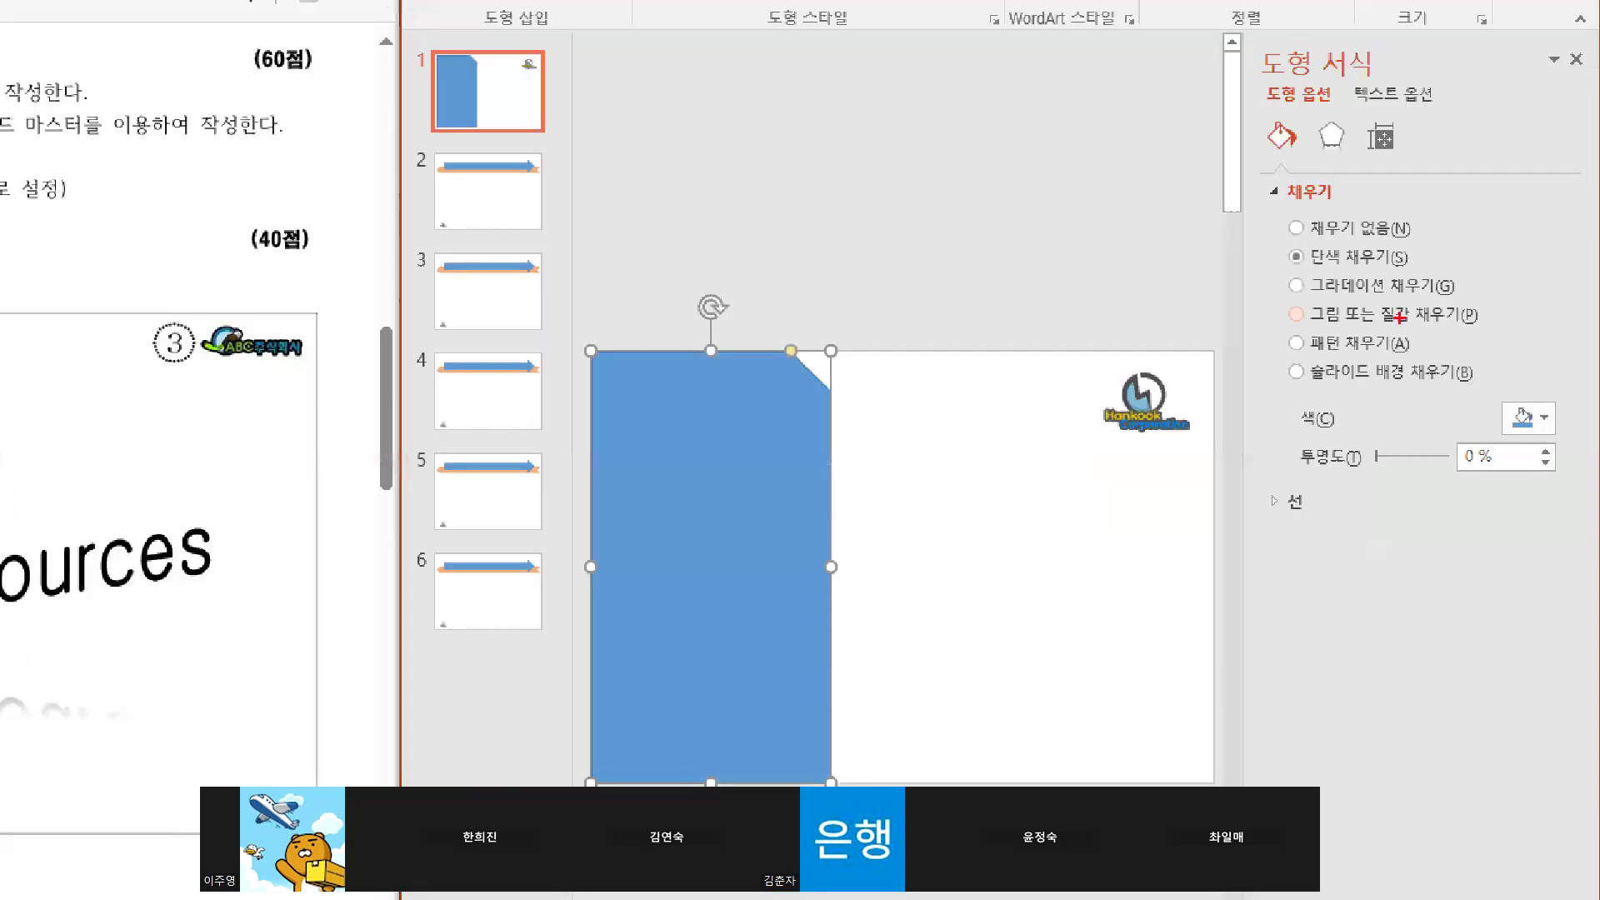
{"action": "left_click_drag", "start_coordinate": [1265, 108], "coordinate": [1316, 108]}
{"action": "left_click_drag", "start_coordinate": [1295, 171], "coordinate": [1343, 174]}
{"action": "left_click_drag", "start_coordinate": [1289, 302], "coordinate": [1488, 319]}
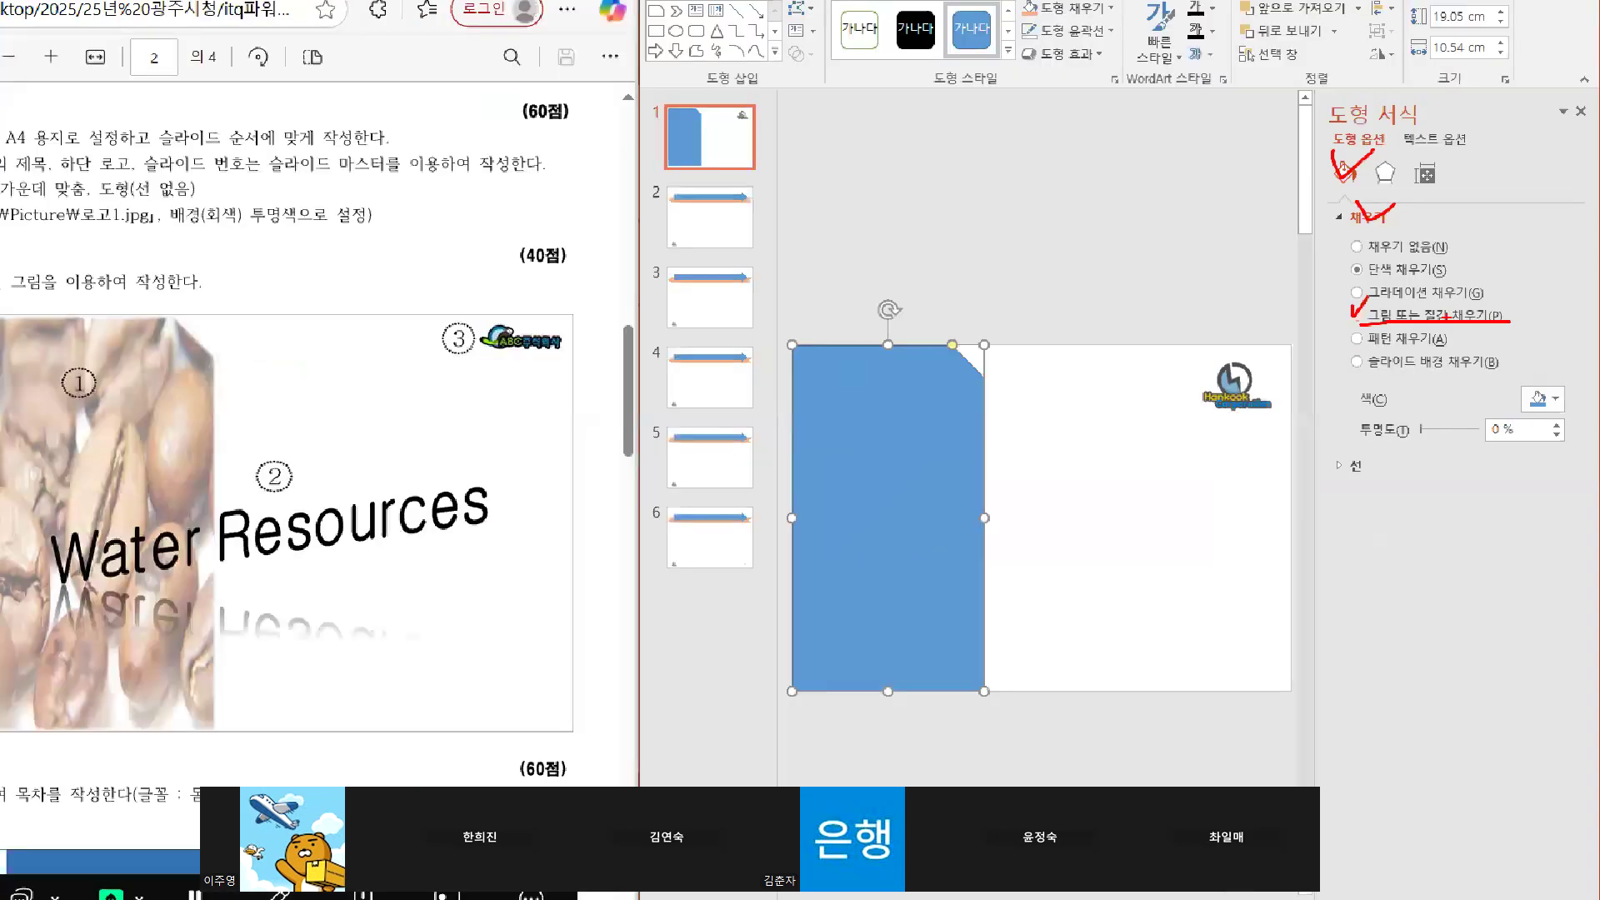
{"action": "left_click", "coordinate": [1358, 315]}
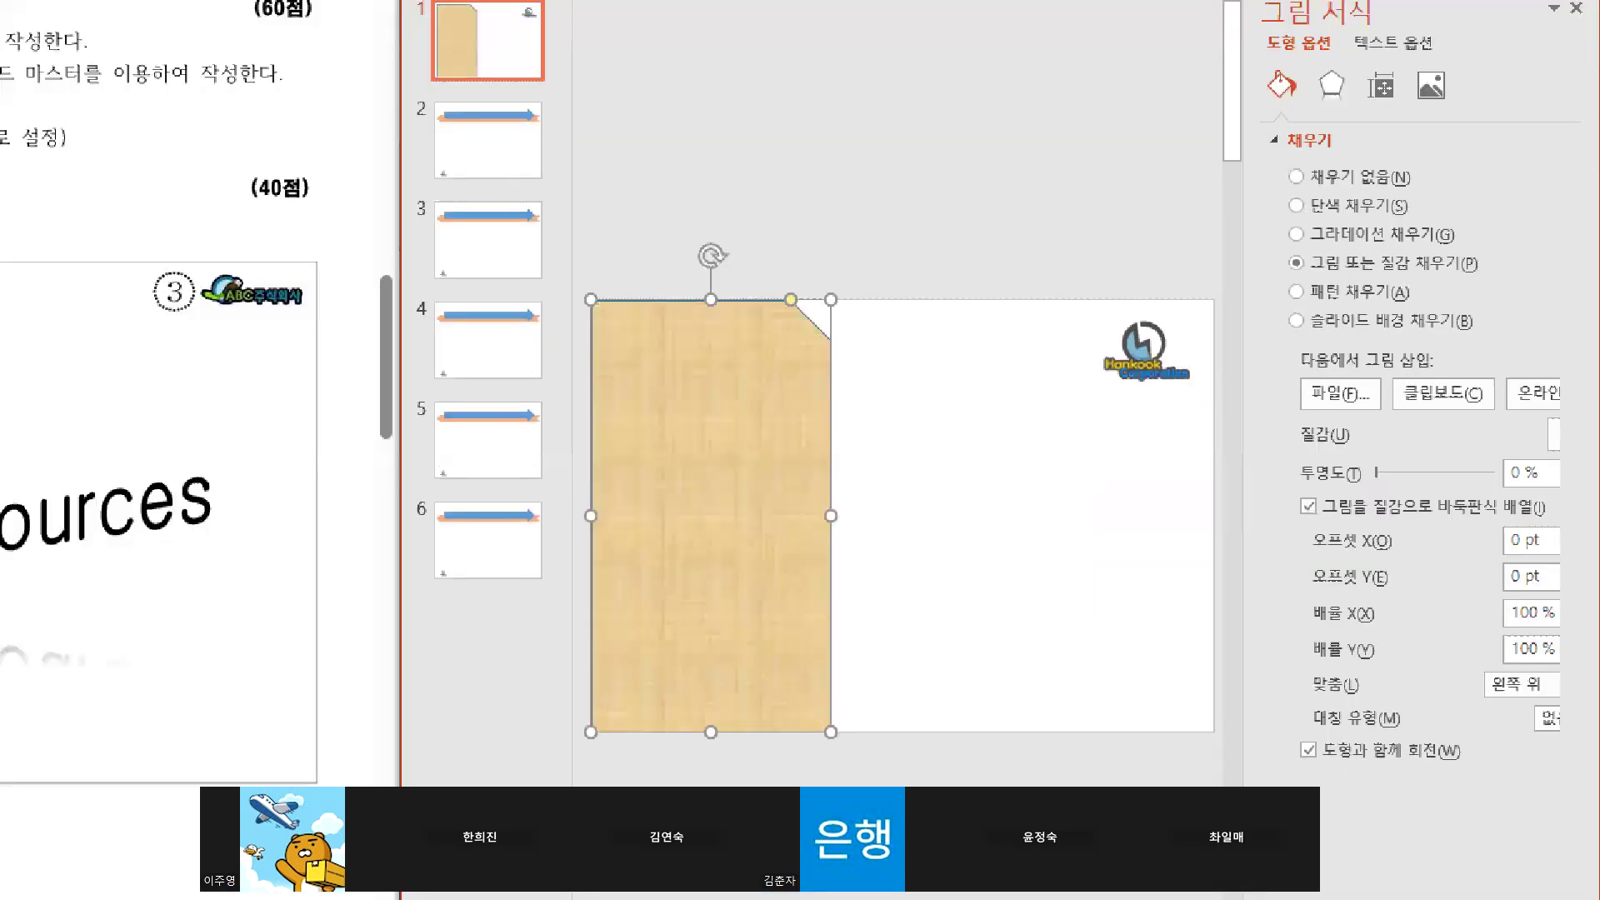
Fill the snipped-corner rectangle on slide 1 with the picture 그림3.jpg from the ITQ picture folder
{"action": "mouse_move", "coordinate": [1321, 357]}
{"action": "left_mouse_down"}
{"action": "mouse_move", "coordinate": [1337, 390]}
{"action": "mouse_move", "coordinate": [1383, 360]}
{"action": "left_mouse_up"}
{"action": "mouse_move", "coordinate": [1375, 429]}
{"action": "left_mouse_down"}
{"action": "mouse_move", "coordinate": [1304, 383]}
{"action": "mouse_move", "coordinate": [1398, 388]}
{"action": "mouse_move", "coordinate": [1366, 429]}
{"action": "left_mouse_up"}
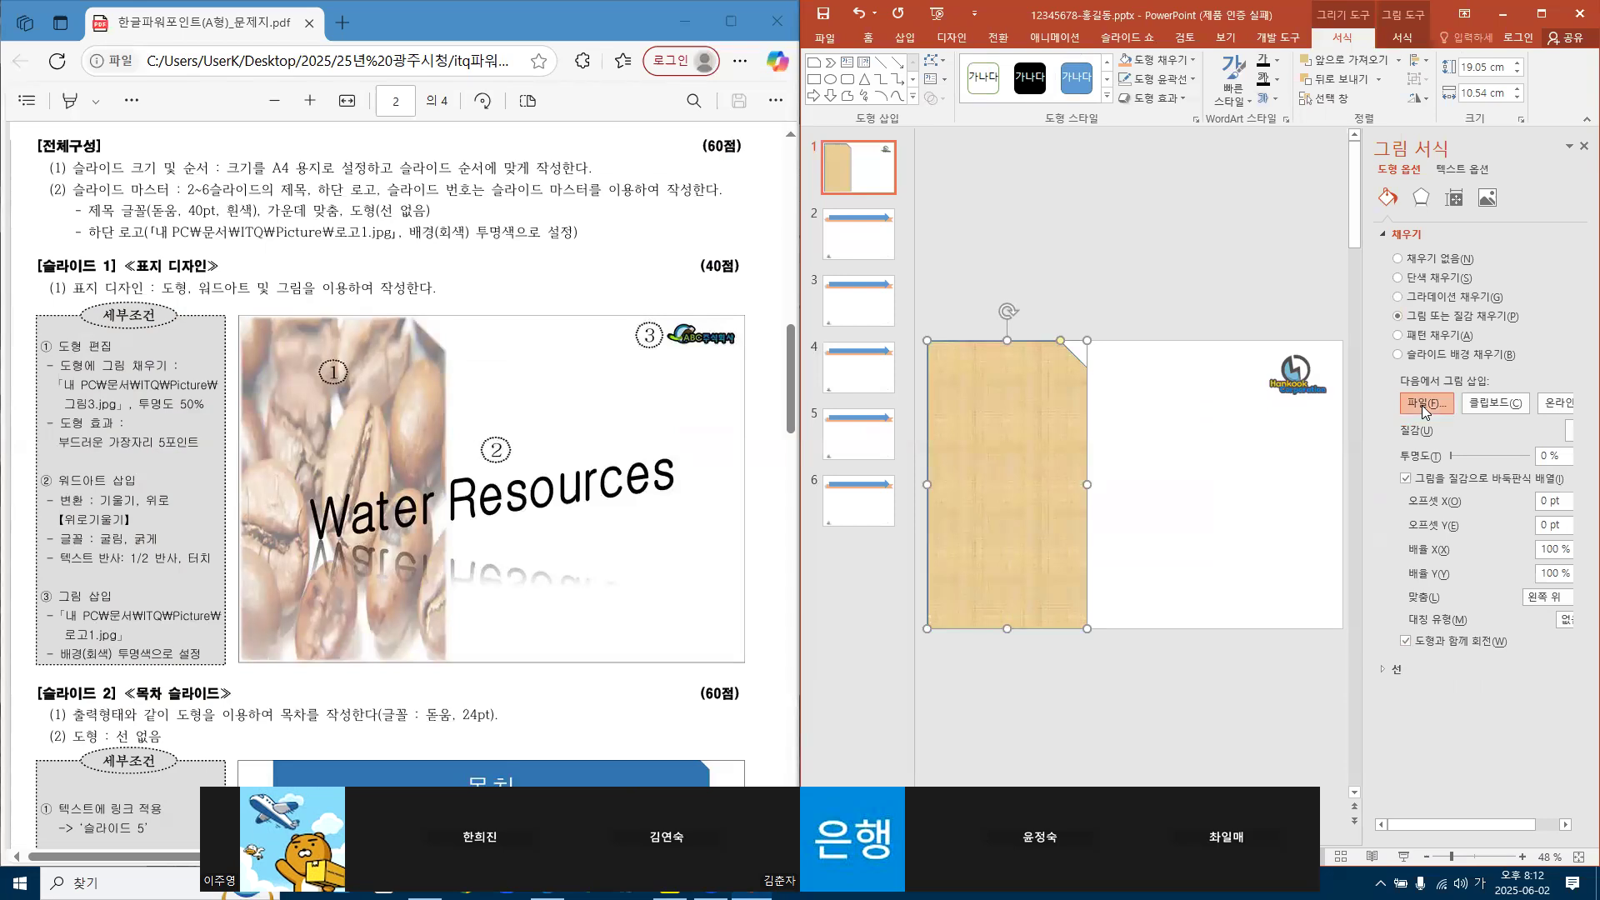
{"action": "left_click", "coordinate": [1422, 404]}
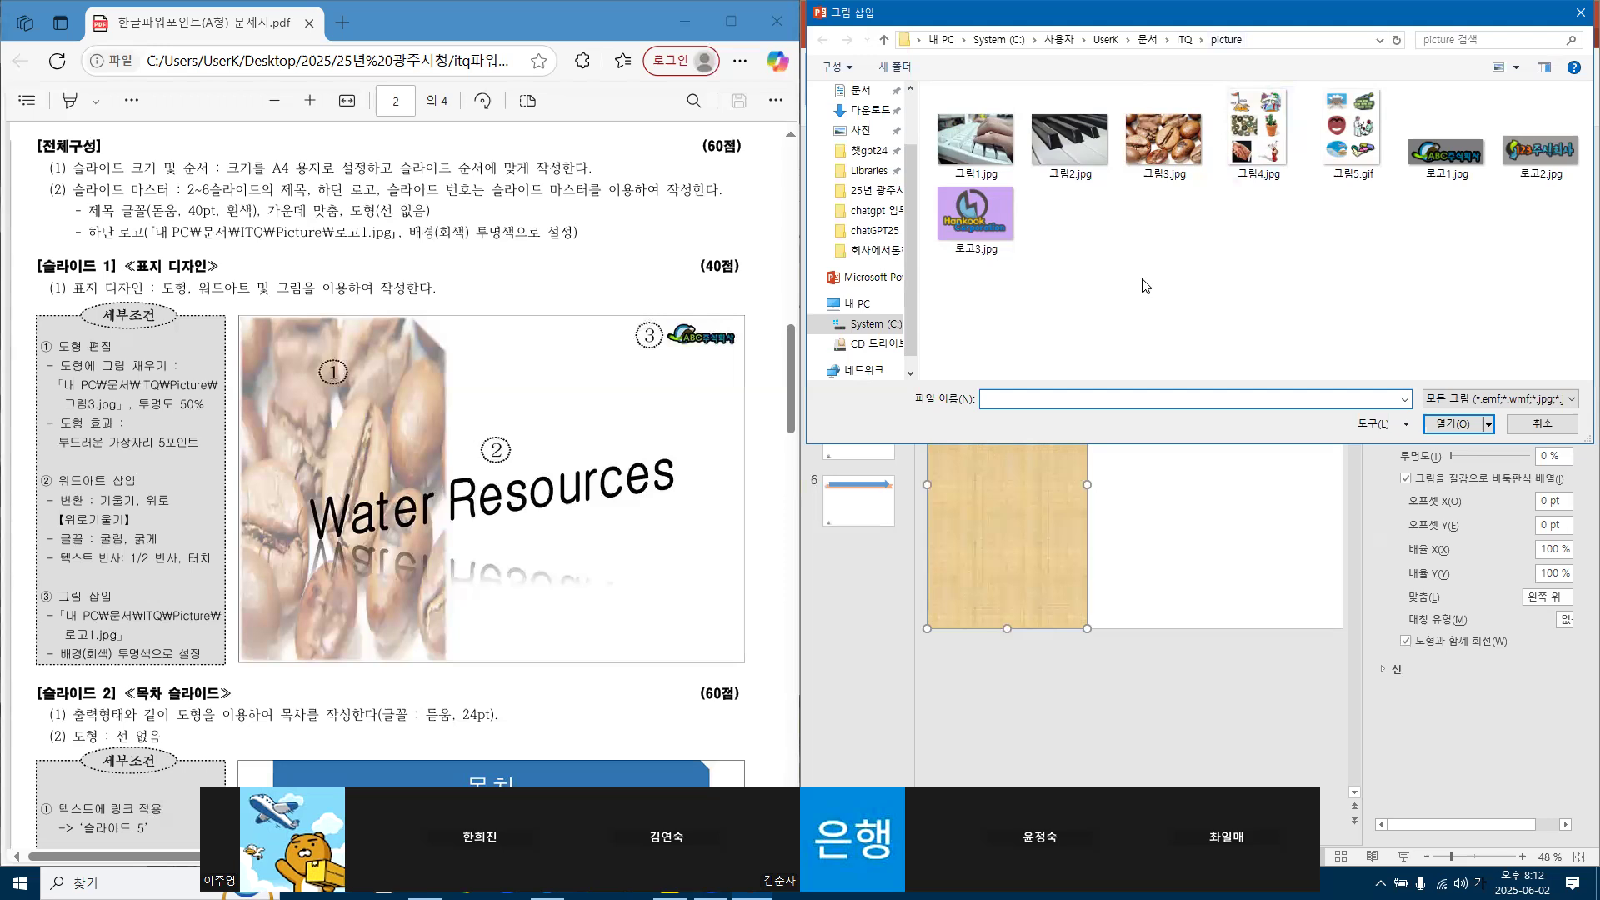
{"action": "left_click", "coordinate": [1166, 130]}
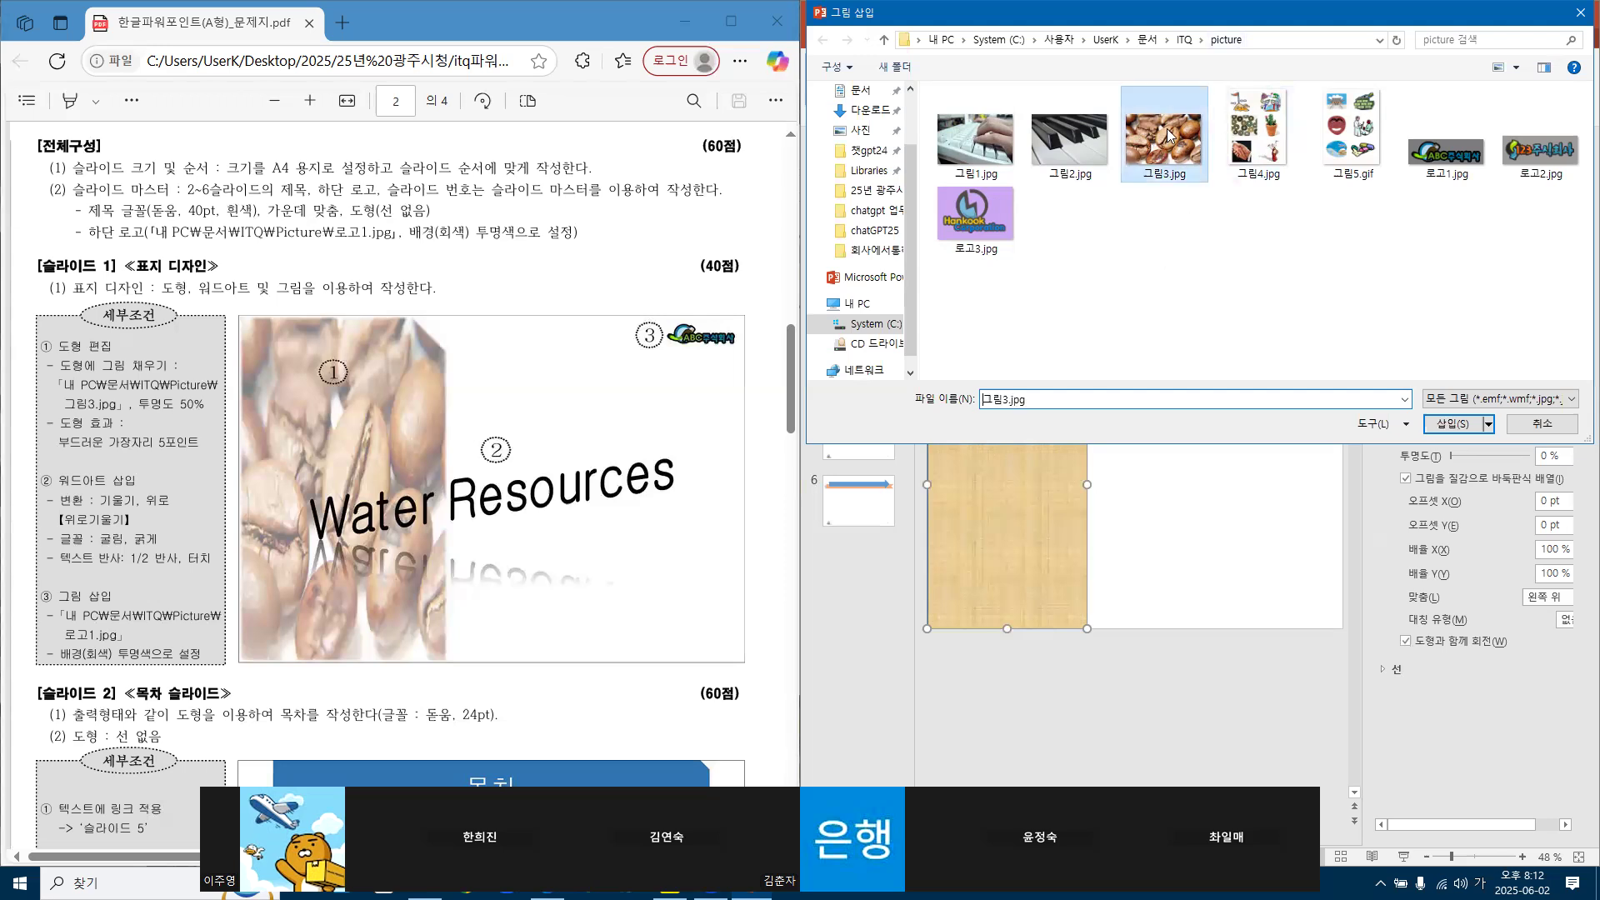
{"action": "left_click", "coordinate": [1449, 426]}
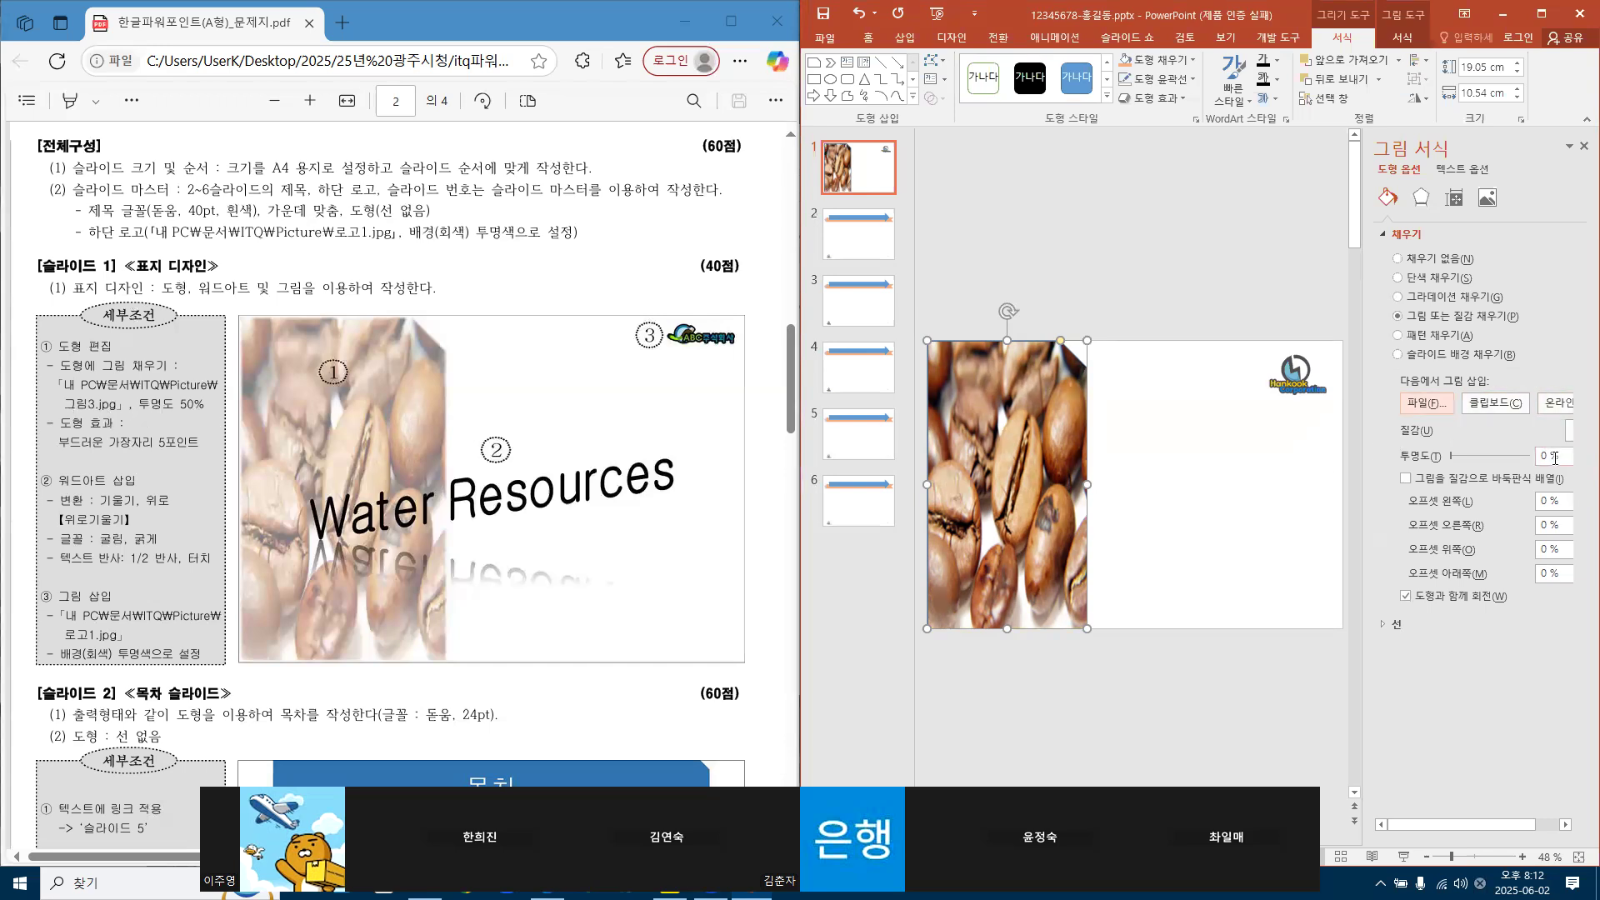
Set the transparency of the snipped-corner rectangle's picture fill to 50%
{"action": "key", "text": "ctrl+1"}
{"action": "left_click", "coordinate": [1528, 457]}
{"action": "mouse_move", "coordinate": [1552, 458]}
{"action": "left_mouse_down"}
{"action": "mouse_move", "coordinate": [1531, 472]}
{"action": "mouse_move", "coordinate": [1499, 451]}
{"action": "mouse_move", "coordinate": [1545, 468]}
{"action": "left_mouse_up"}
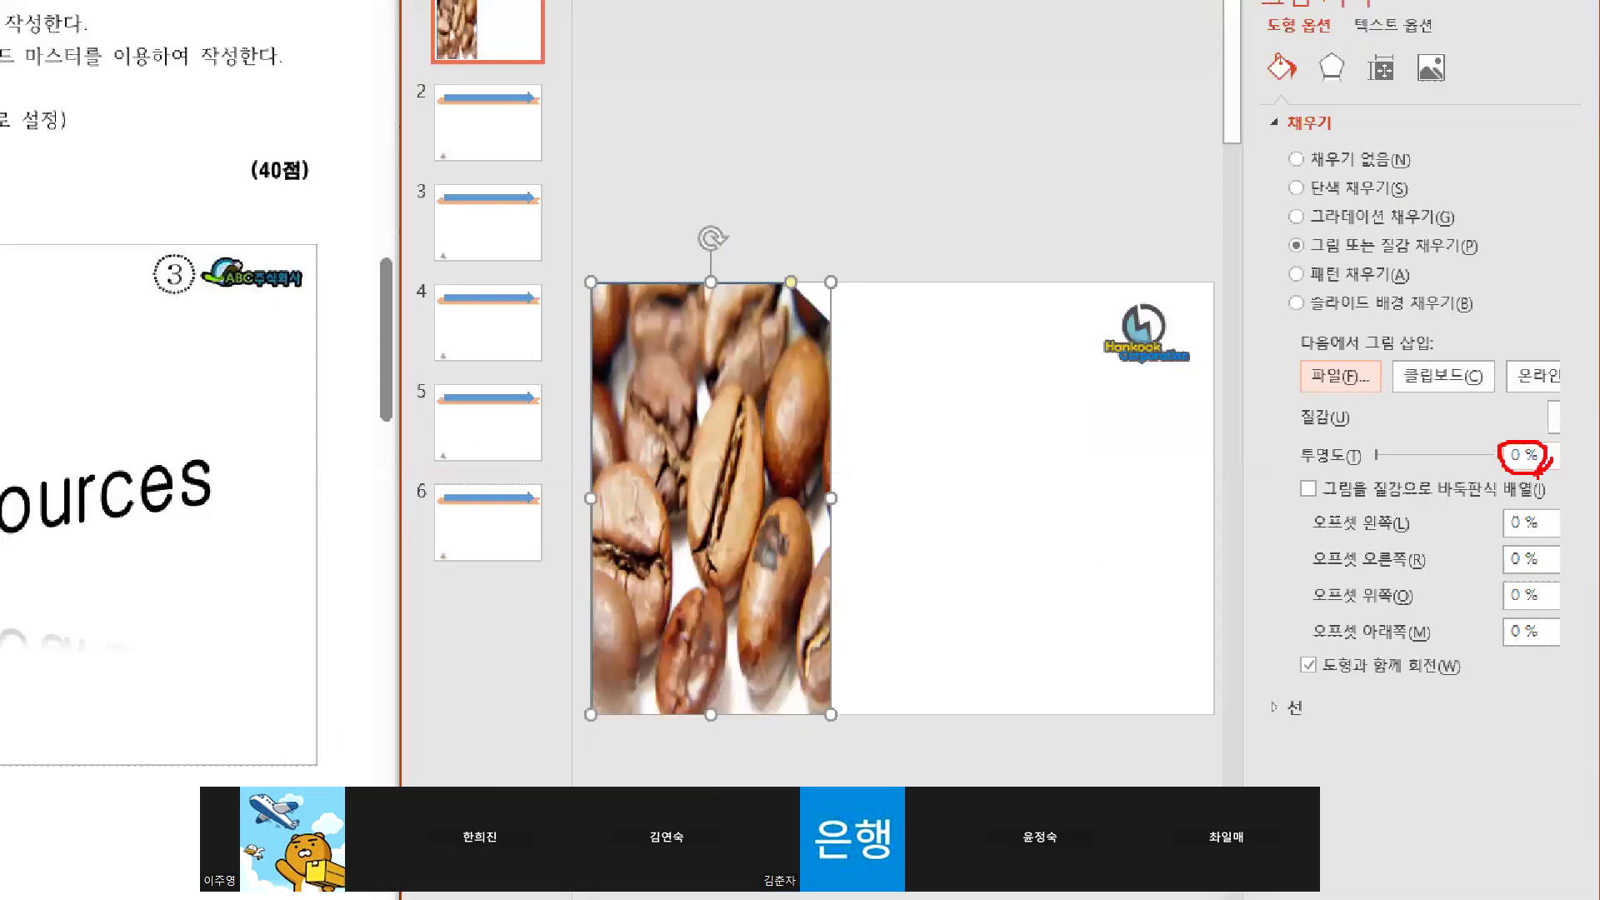
{"action": "key", "text": "Escape"}
{"action": "type", "text": "50"}
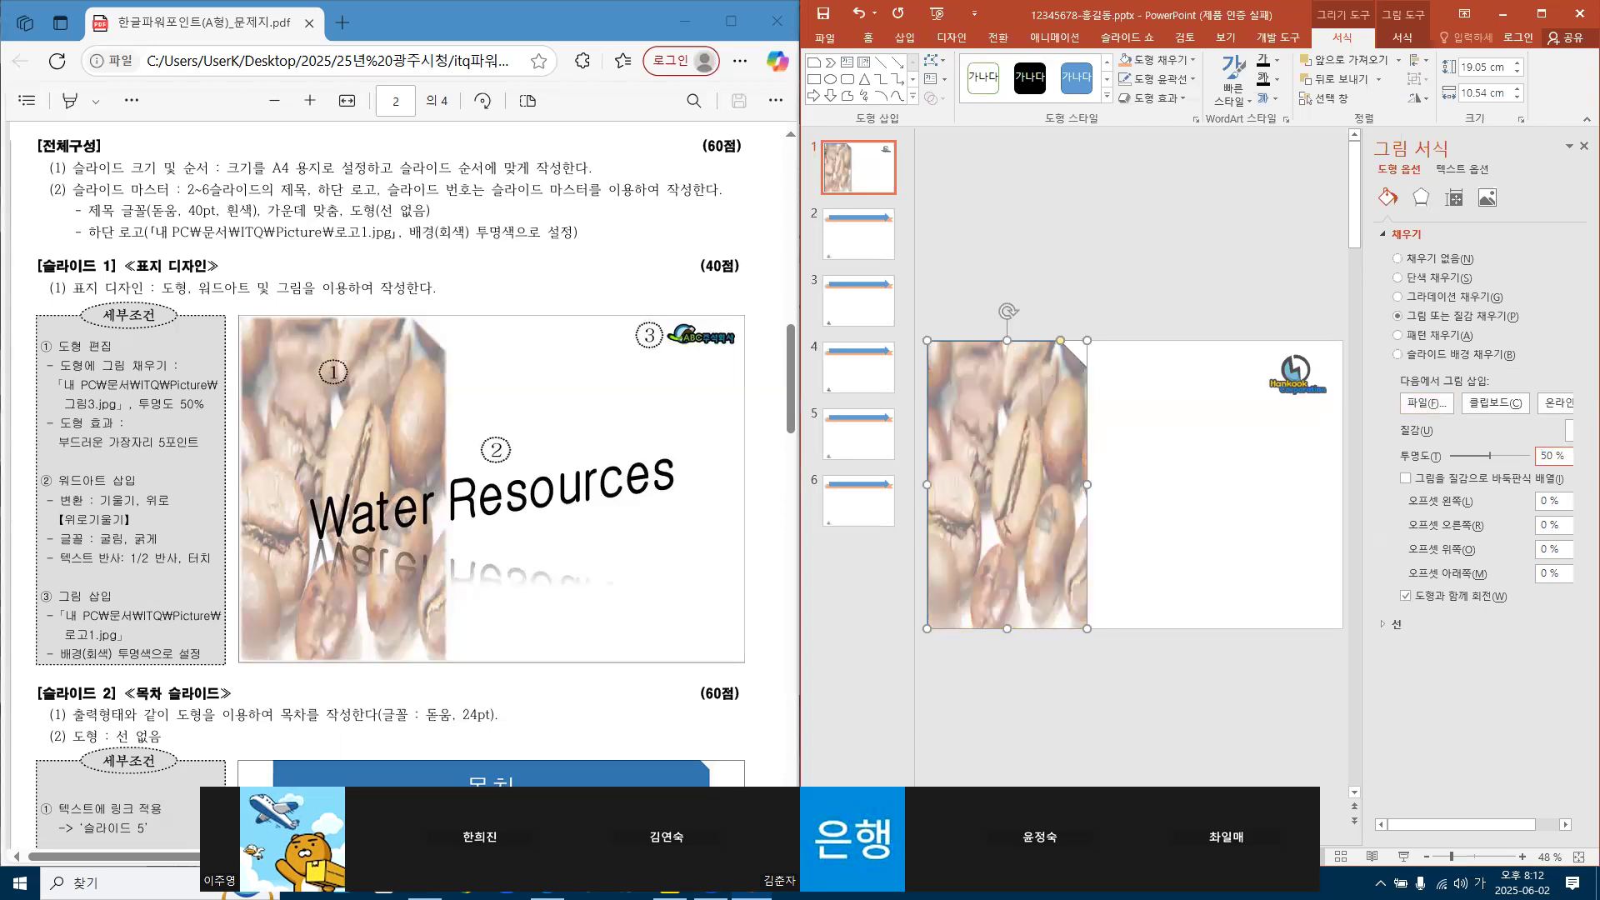
Remove the outline from the picture-filled snipped-corner rectangle on slide 1
{"action": "left_click", "coordinate": [1158, 449]}
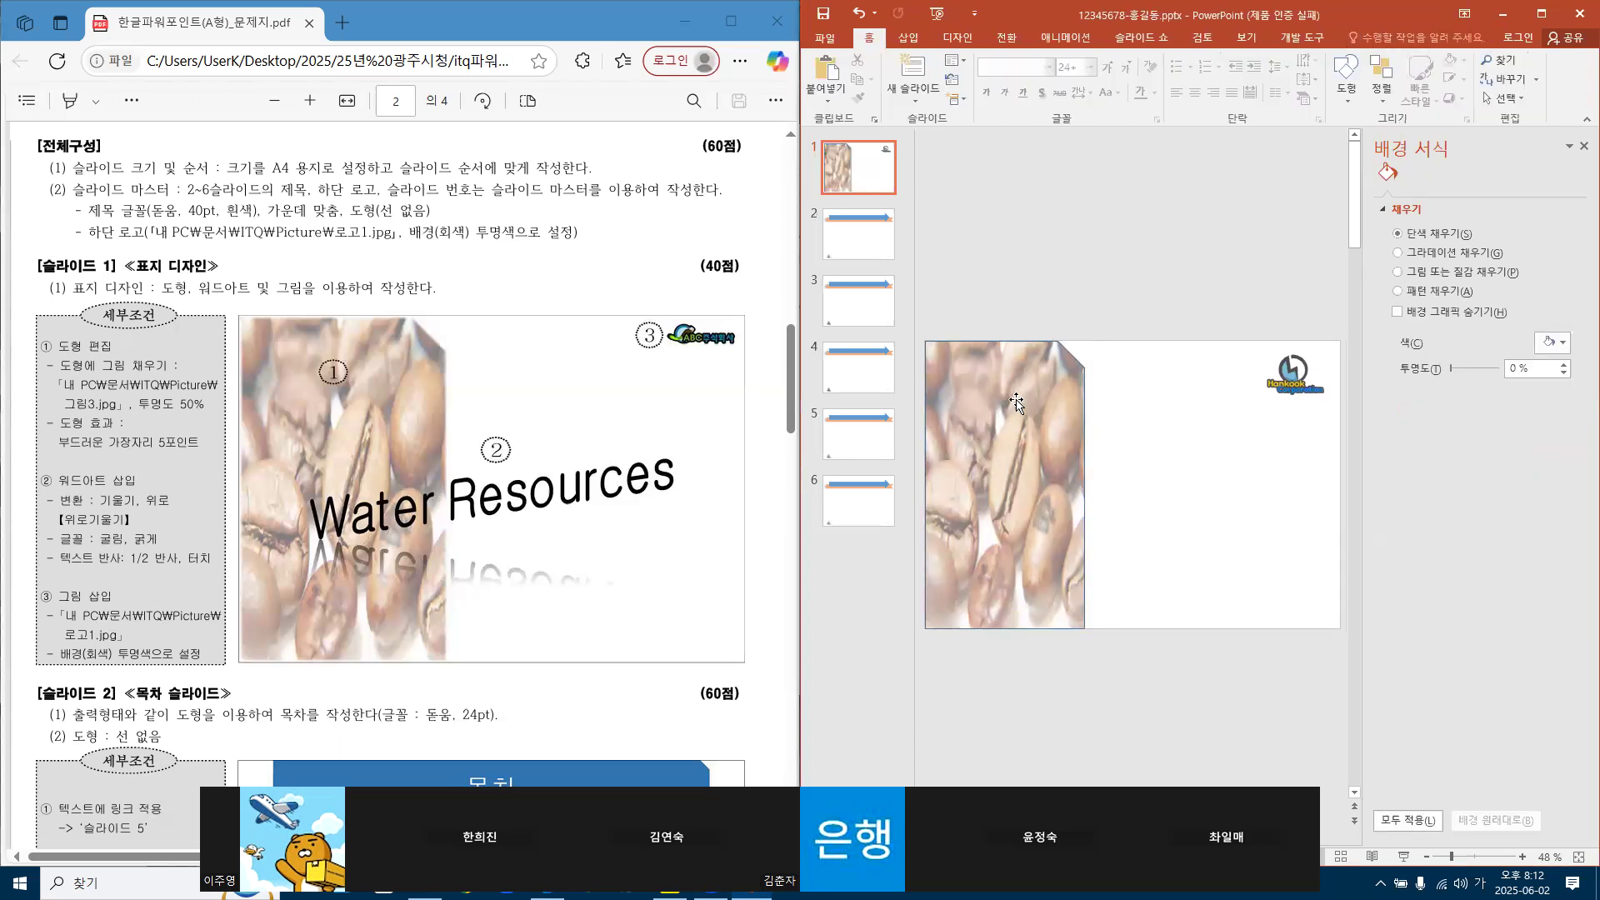
{"action": "left_click", "coordinate": [1017, 403]}
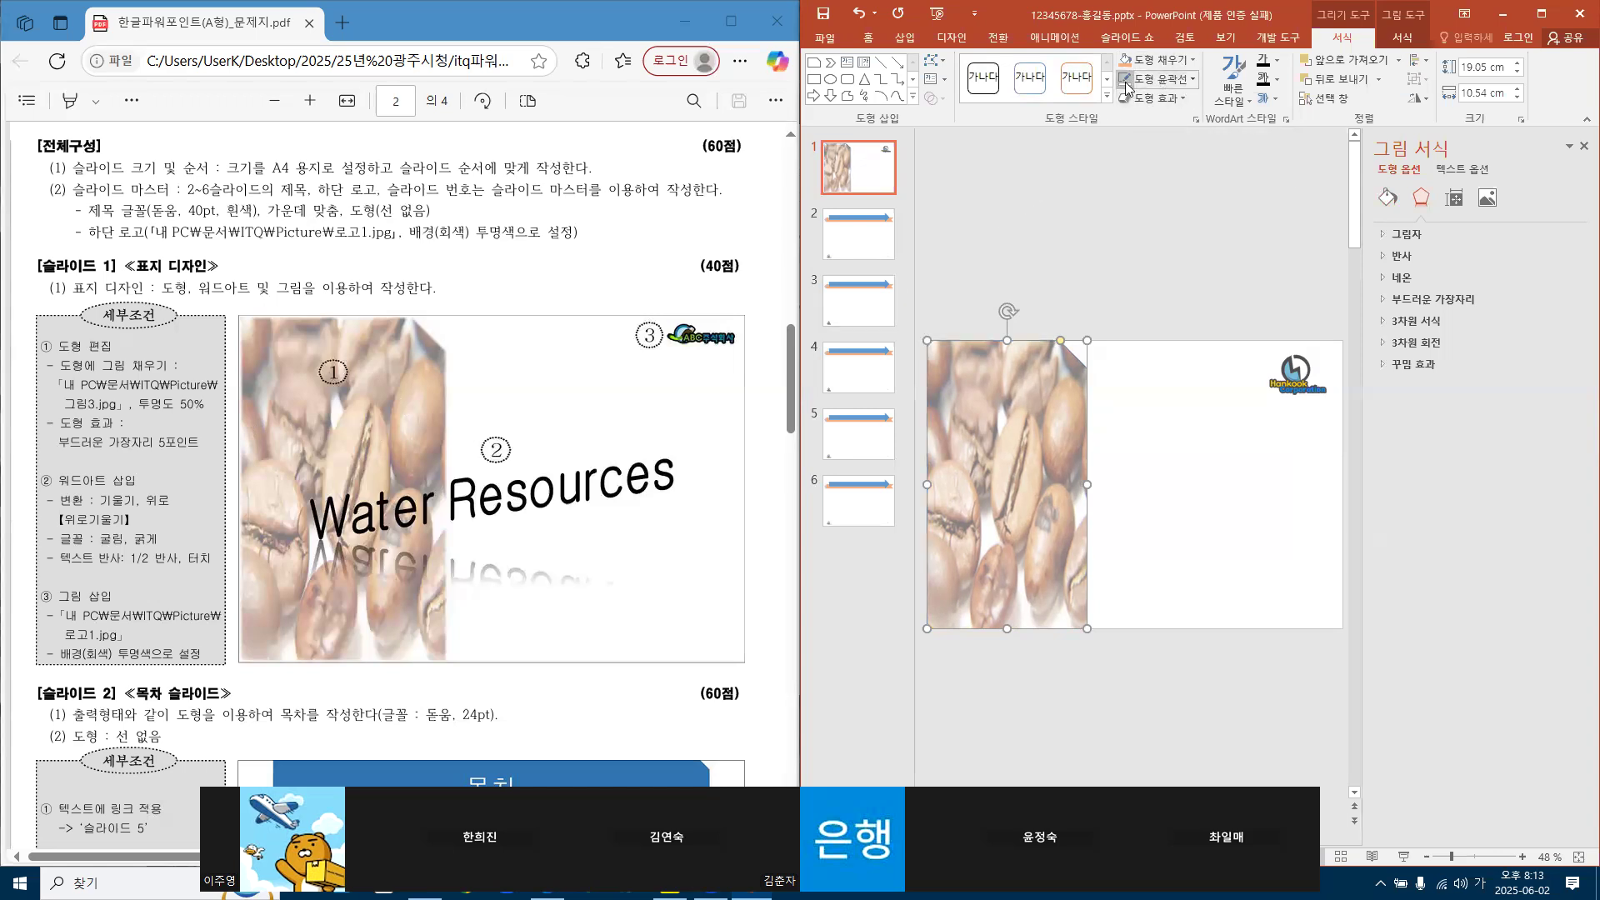
{"action": "left_click", "coordinate": [1216, 477]}
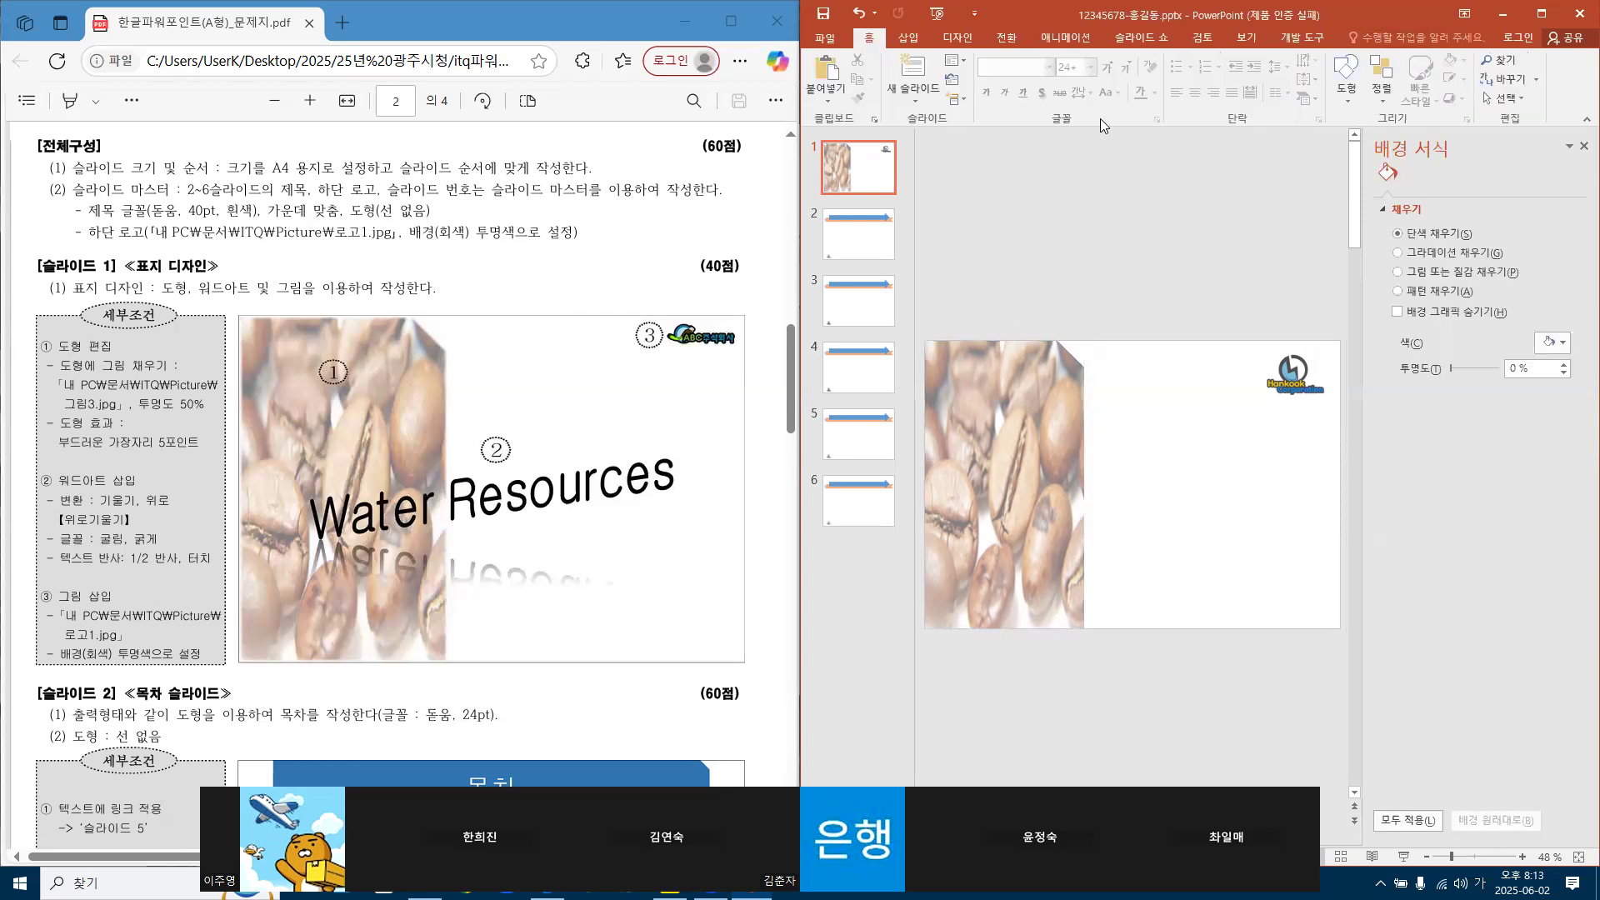
Apply a 5 pt soft edges effect to the picture-filled rectangle, as the exam PDF's shape conditions require
{"action": "left_click", "coordinate": [1013, 445]}
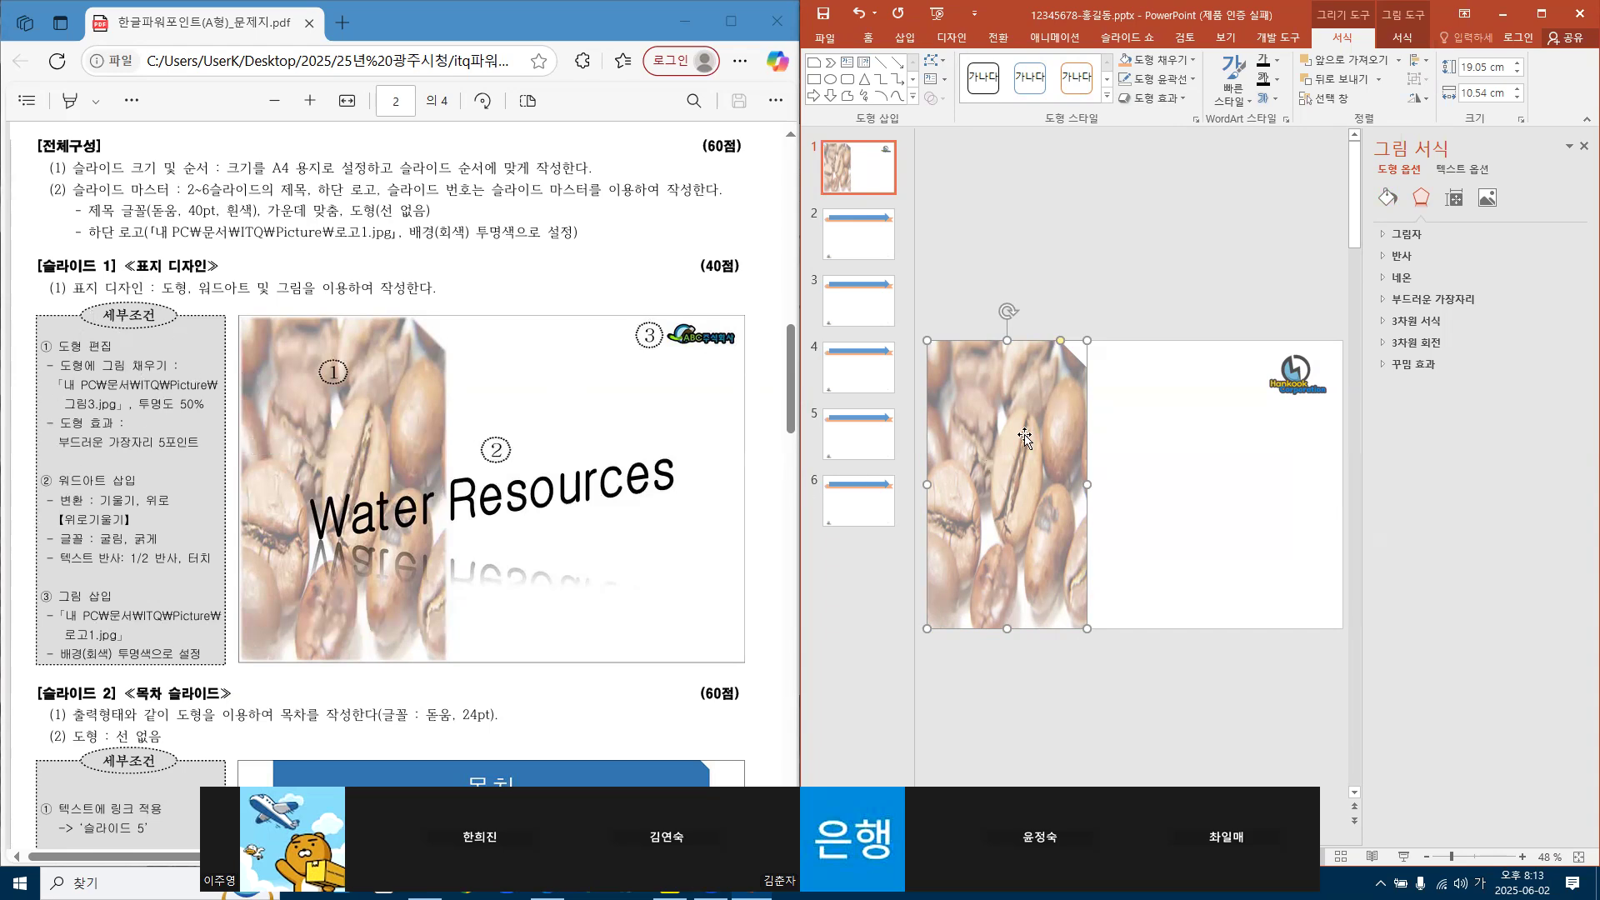
{"action": "left_click", "coordinate": [1388, 199]}
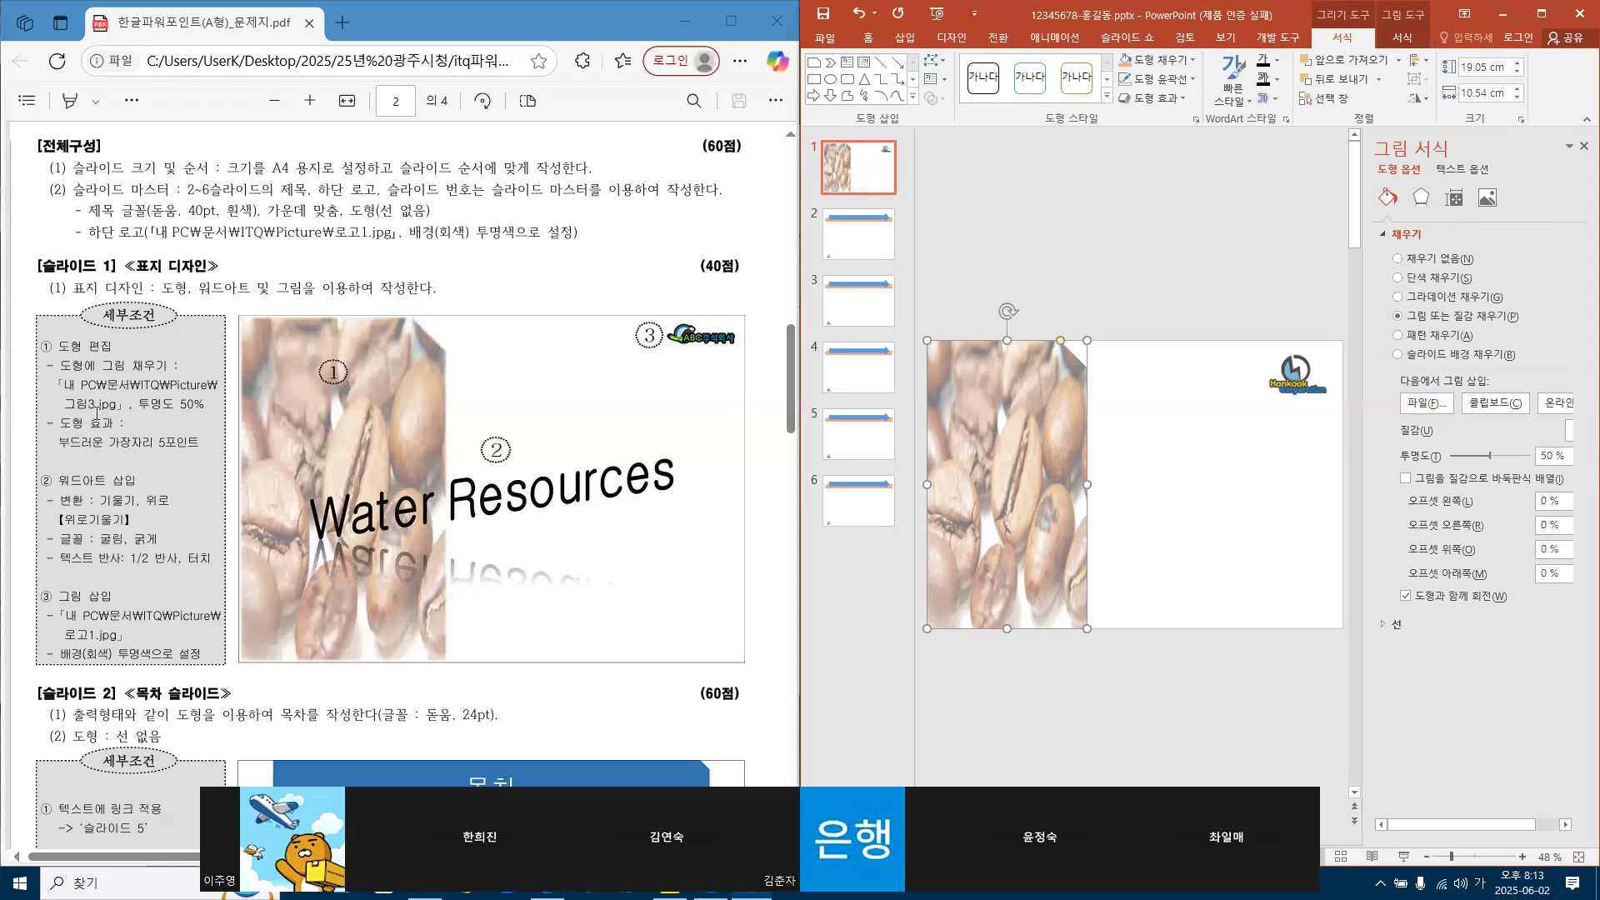
{"action": "left_click_drag", "start_coordinate": [60, 441], "coordinate": [186, 450]}
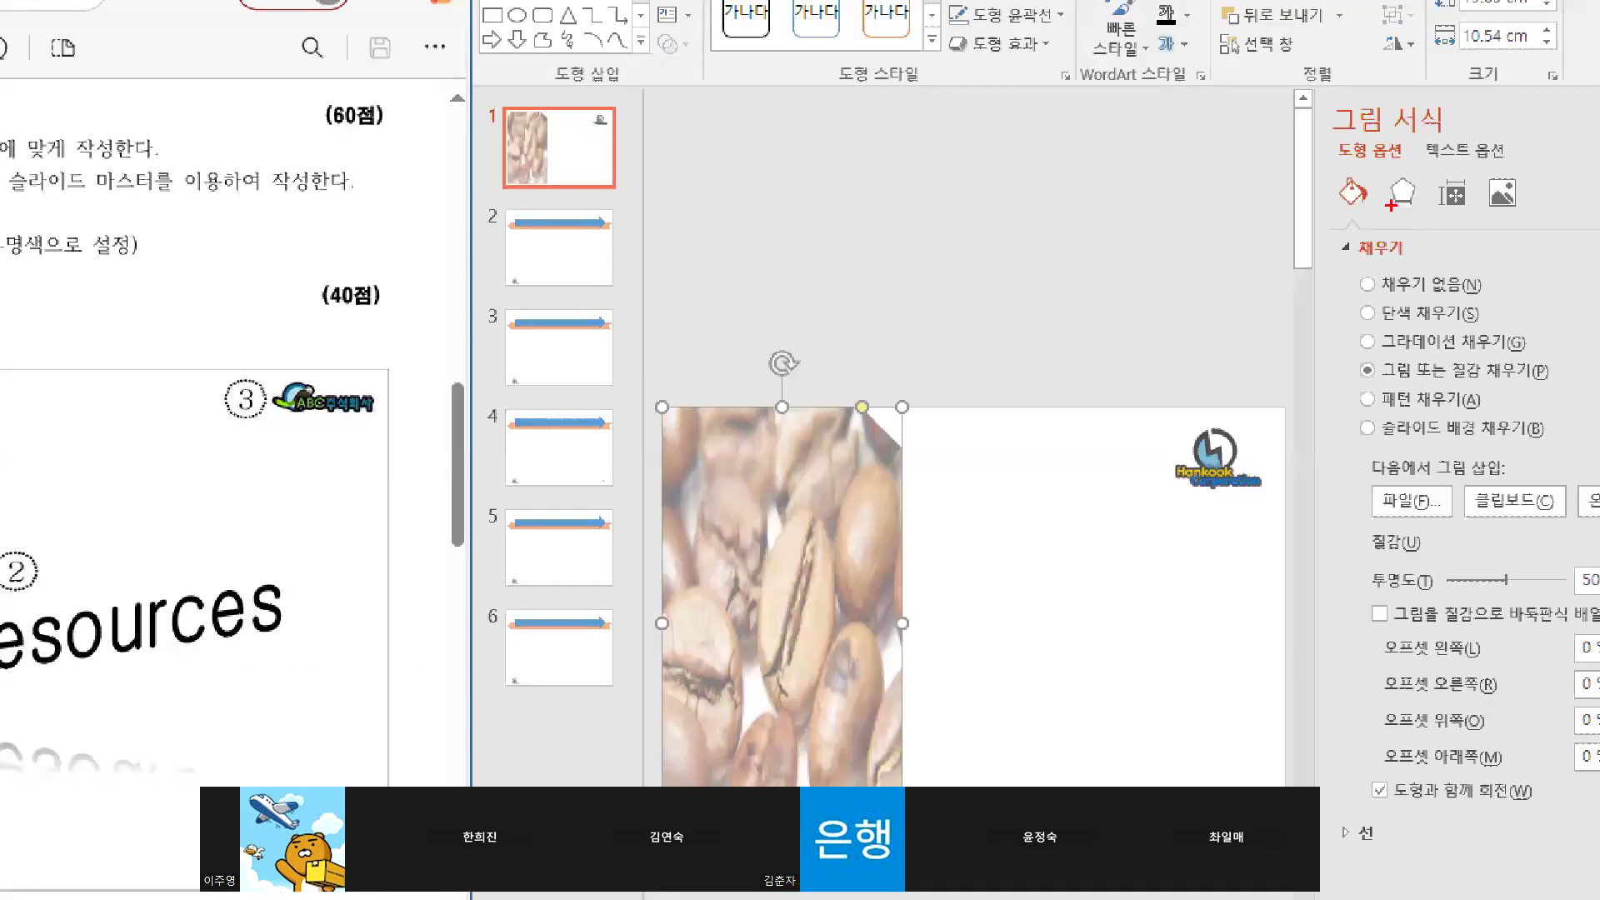
{"action": "mouse_move", "coordinate": [1408, 184]}
{"action": "left_mouse_down"}
{"action": "mouse_move", "coordinate": [1419, 204]}
{"action": "mouse_move", "coordinate": [1429, 186]}
{"action": "left_mouse_up"}
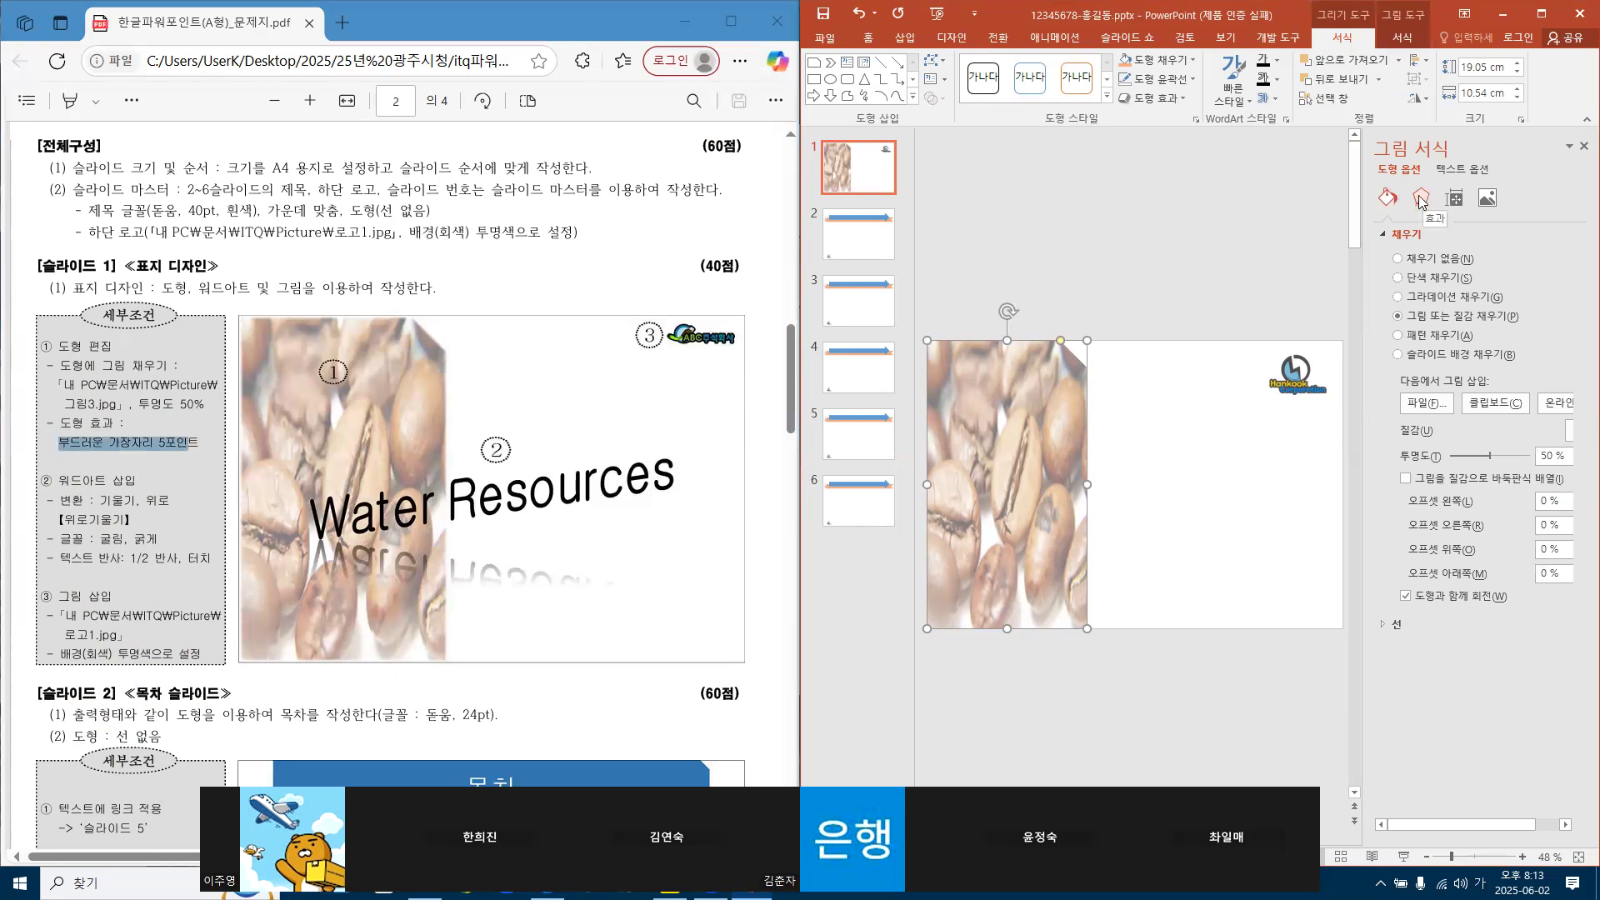
{"action": "left_click", "coordinate": [1421, 199]}
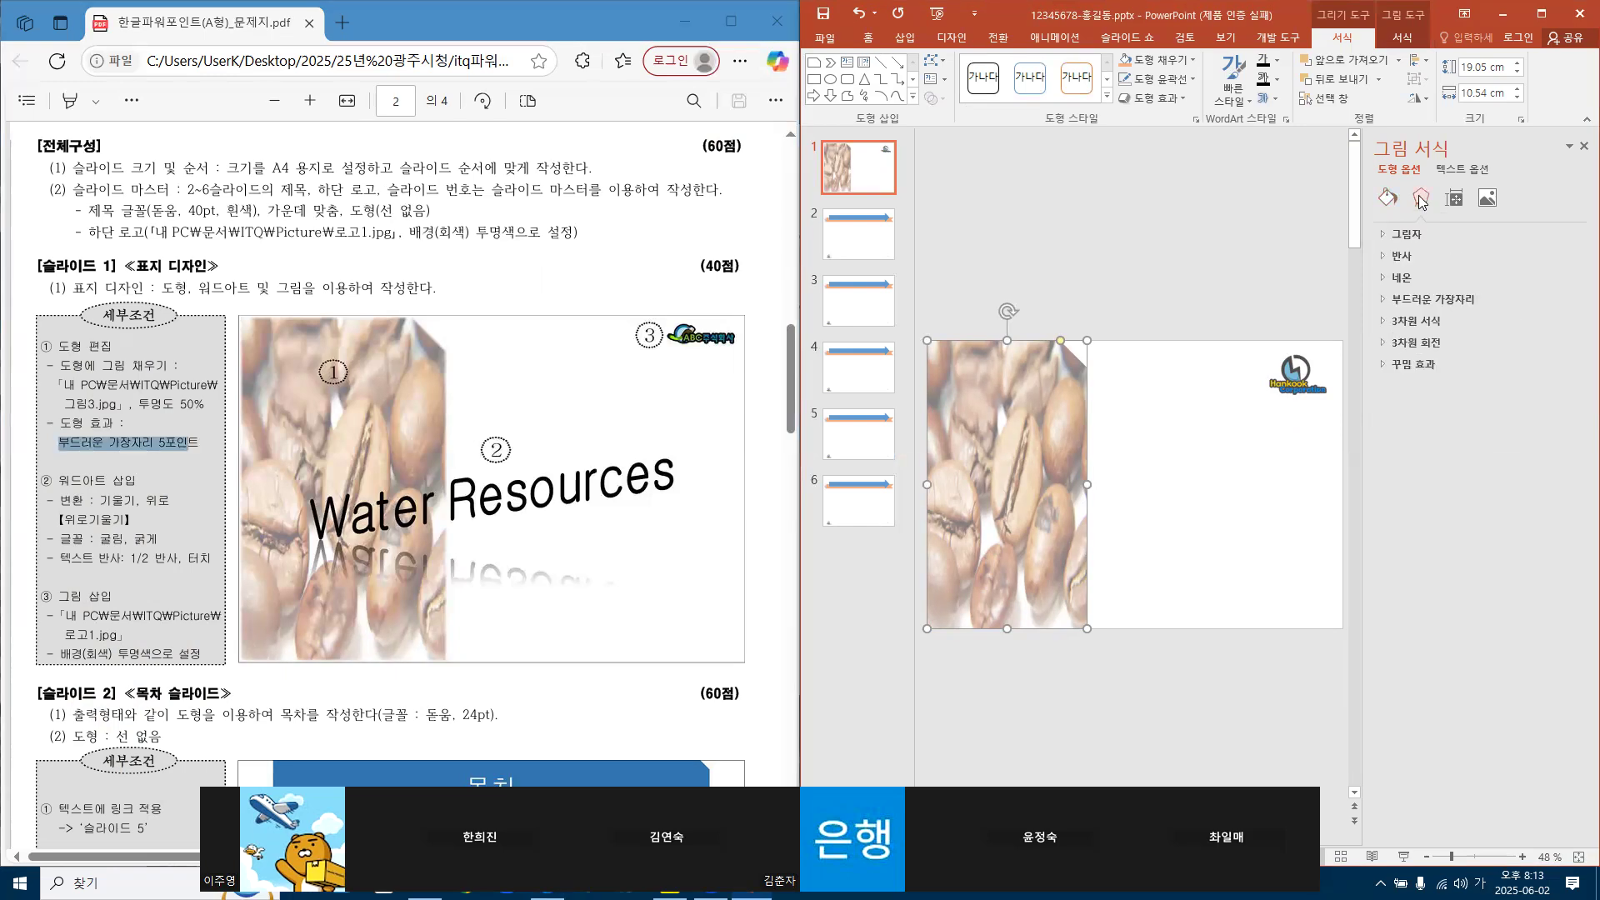
{"action": "left_click", "coordinate": [1428, 301]}
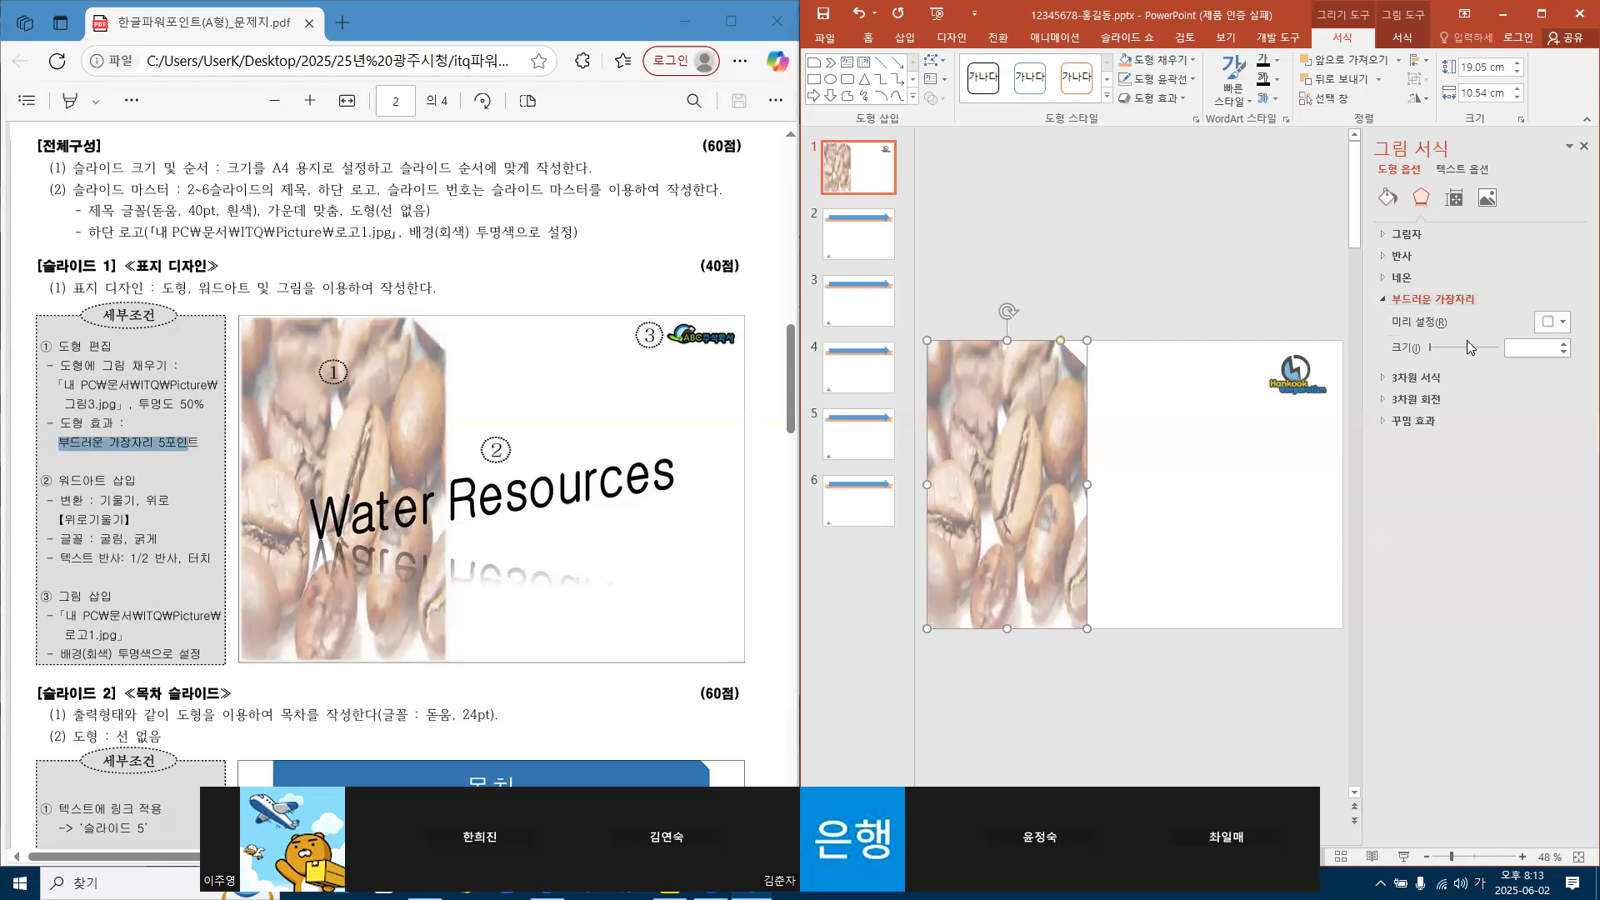
{"action": "left_click", "coordinate": [1540, 350]}
{"action": "type", "text": "5"}
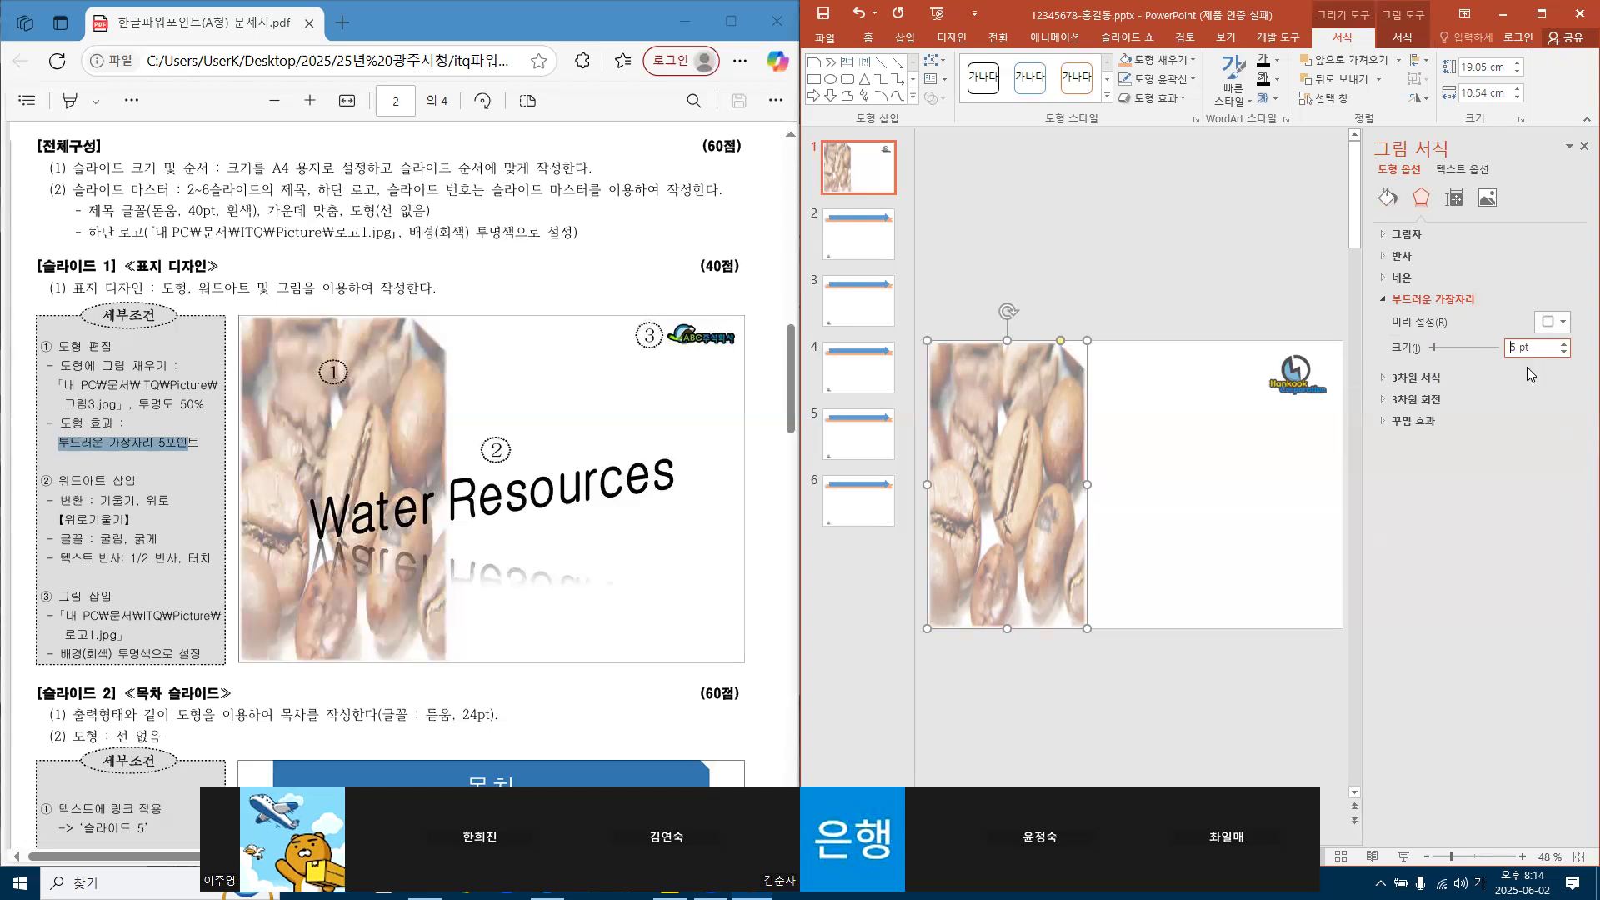
{"action": "left_click", "coordinate": [1511, 395]}
{"action": "left_click", "coordinate": [1537, 349]}
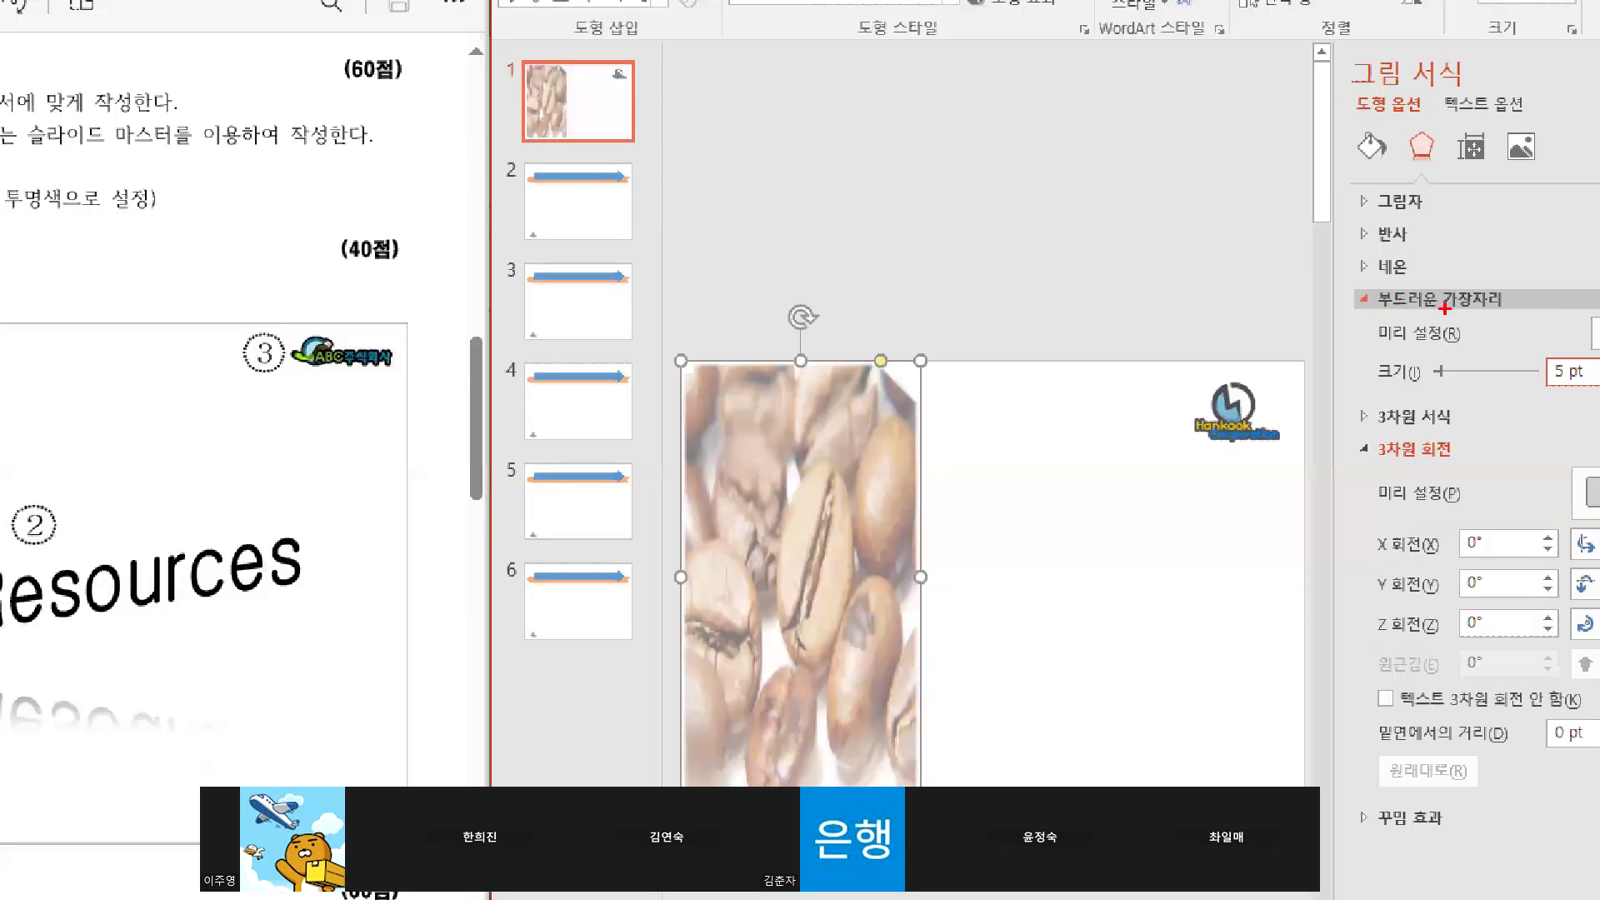
{"action": "left_click_drag", "start_coordinate": [1445, 281], "coordinate": [1521, 275]}
{"action": "mouse_move", "coordinate": [1563, 352]}
{"action": "left_mouse_down"}
{"action": "mouse_move", "coordinate": [1581, 374]}
{"action": "mouse_move", "coordinate": [1599, 340]}
{"action": "left_mouse_up"}
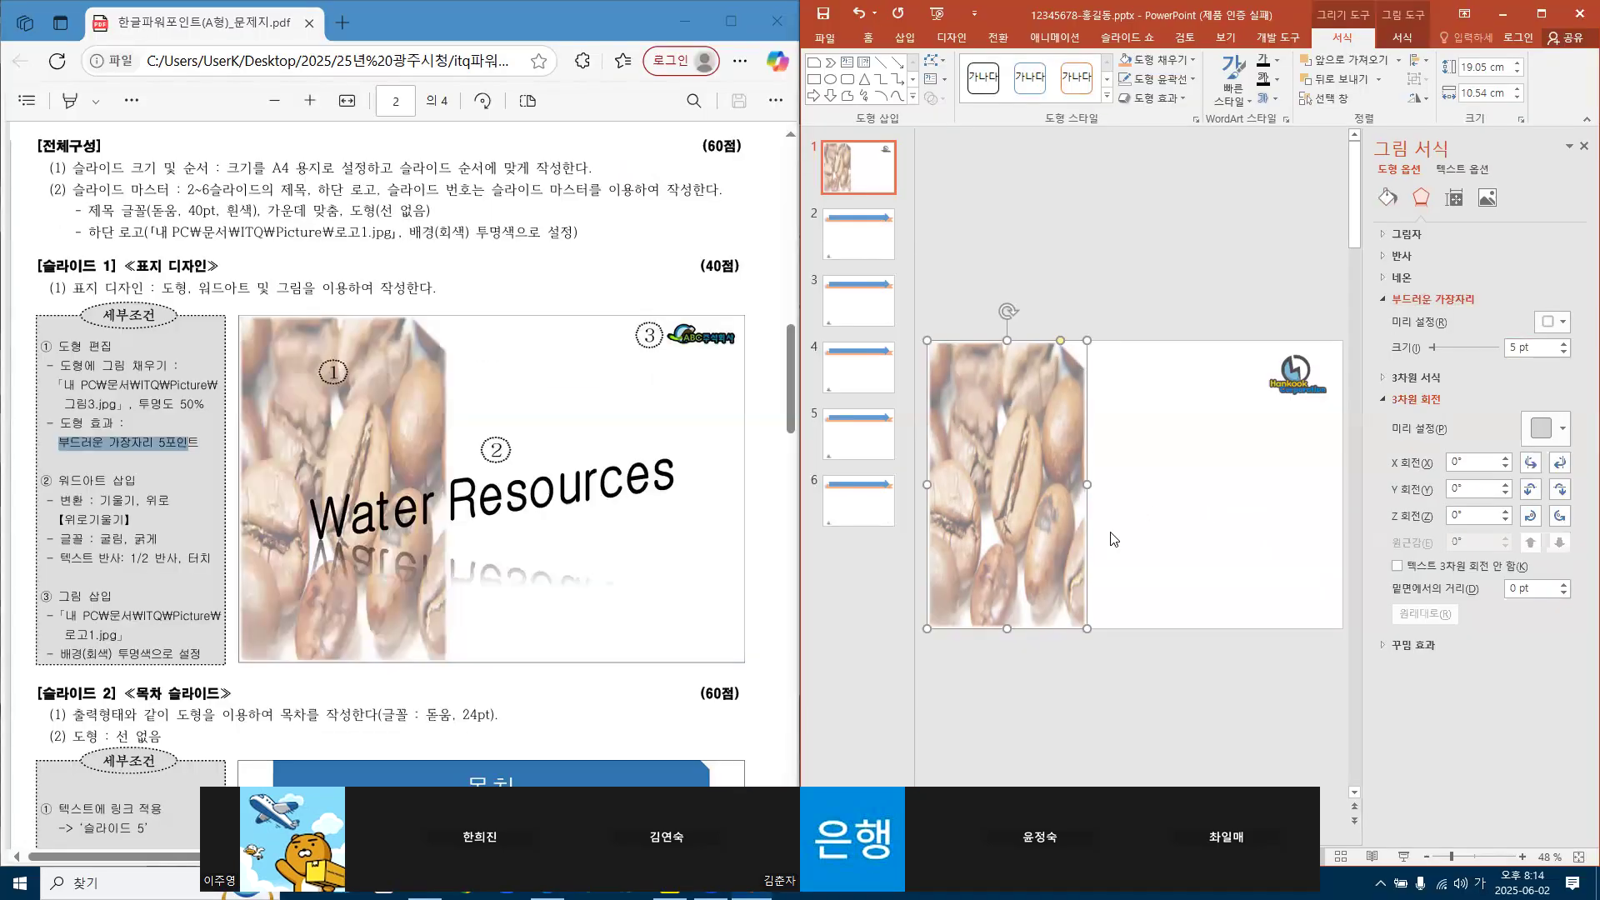
{"action": "left_click", "coordinate": [1113, 539]}
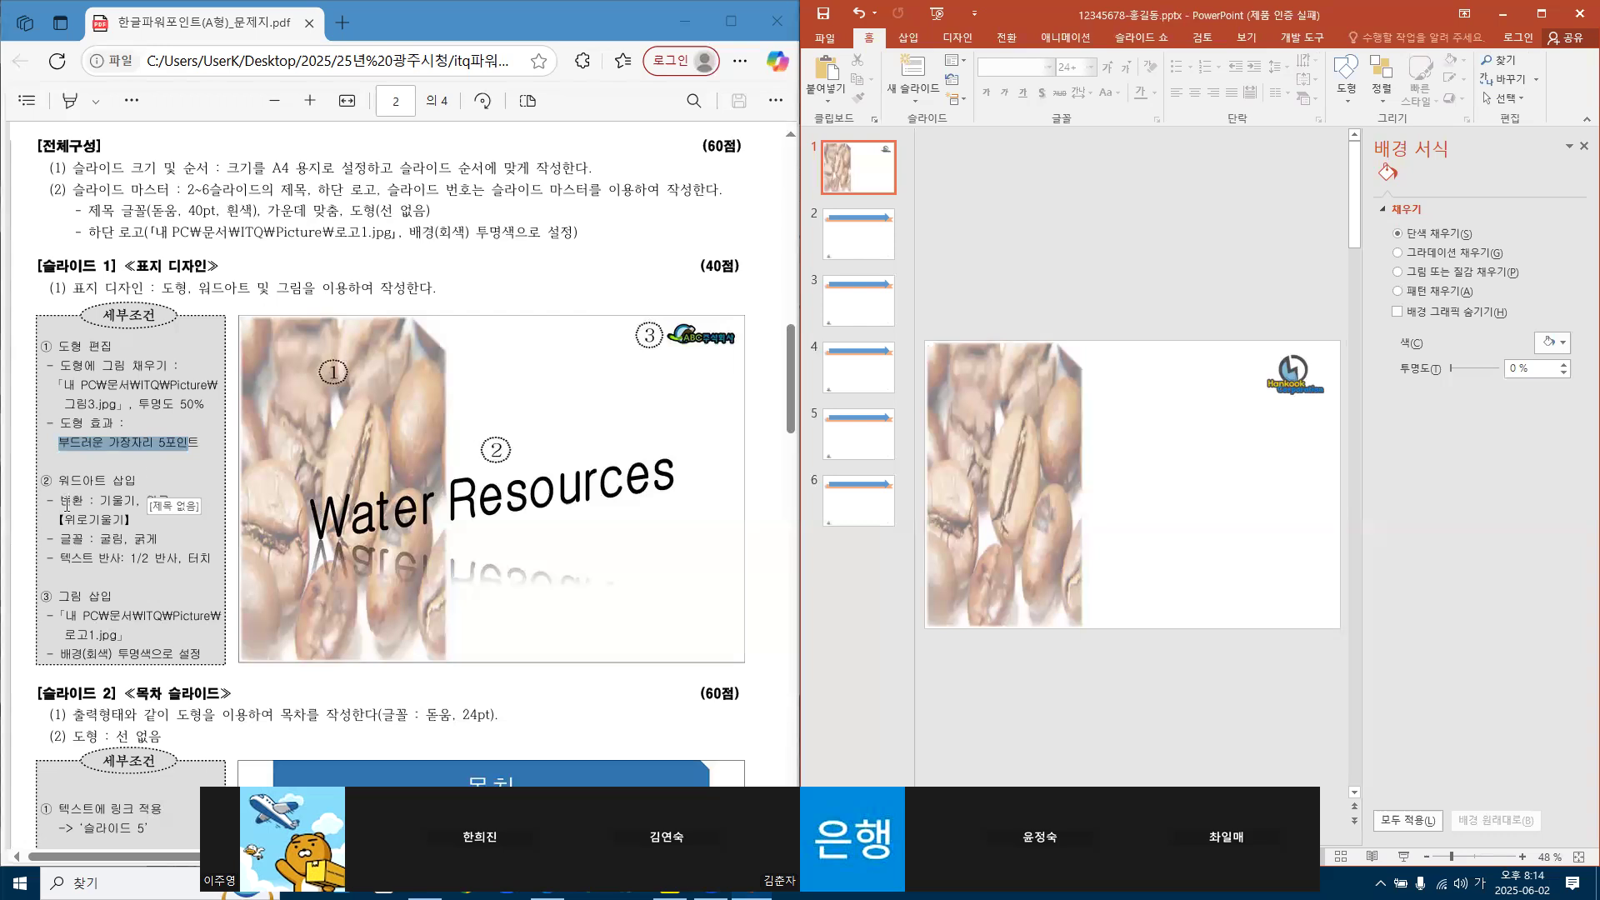
Examine the exam PDF's WordArt conditions for slide 1 and the title in its sample cover design
{"action": "key", "text": "ctrl+1"}
{"action": "left_click", "coordinate": [98, 503]}
{"action": "mouse_move", "coordinate": [57, 451]}
{"action": "left_mouse_down"}
{"action": "mouse_move", "coordinate": [92, 558]}
{"action": "mouse_move", "coordinate": [55, 420]}
{"action": "mouse_move", "coordinate": [36, 462]}
{"action": "left_mouse_up"}
{"action": "mouse_move", "coordinate": [438, 566]}
{"action": "left_mouse_down"}
{"action": "mouse_move", "coordinate": [890, 562]}
{"action": "mouse_move", "coordinate": [755, 392]}
{"action": "mouse_move", "coordinate": [488, 621]}
{"action": "mouse_move", "coordinate": [661, 646]}
{"action": "left_mouse_up"}
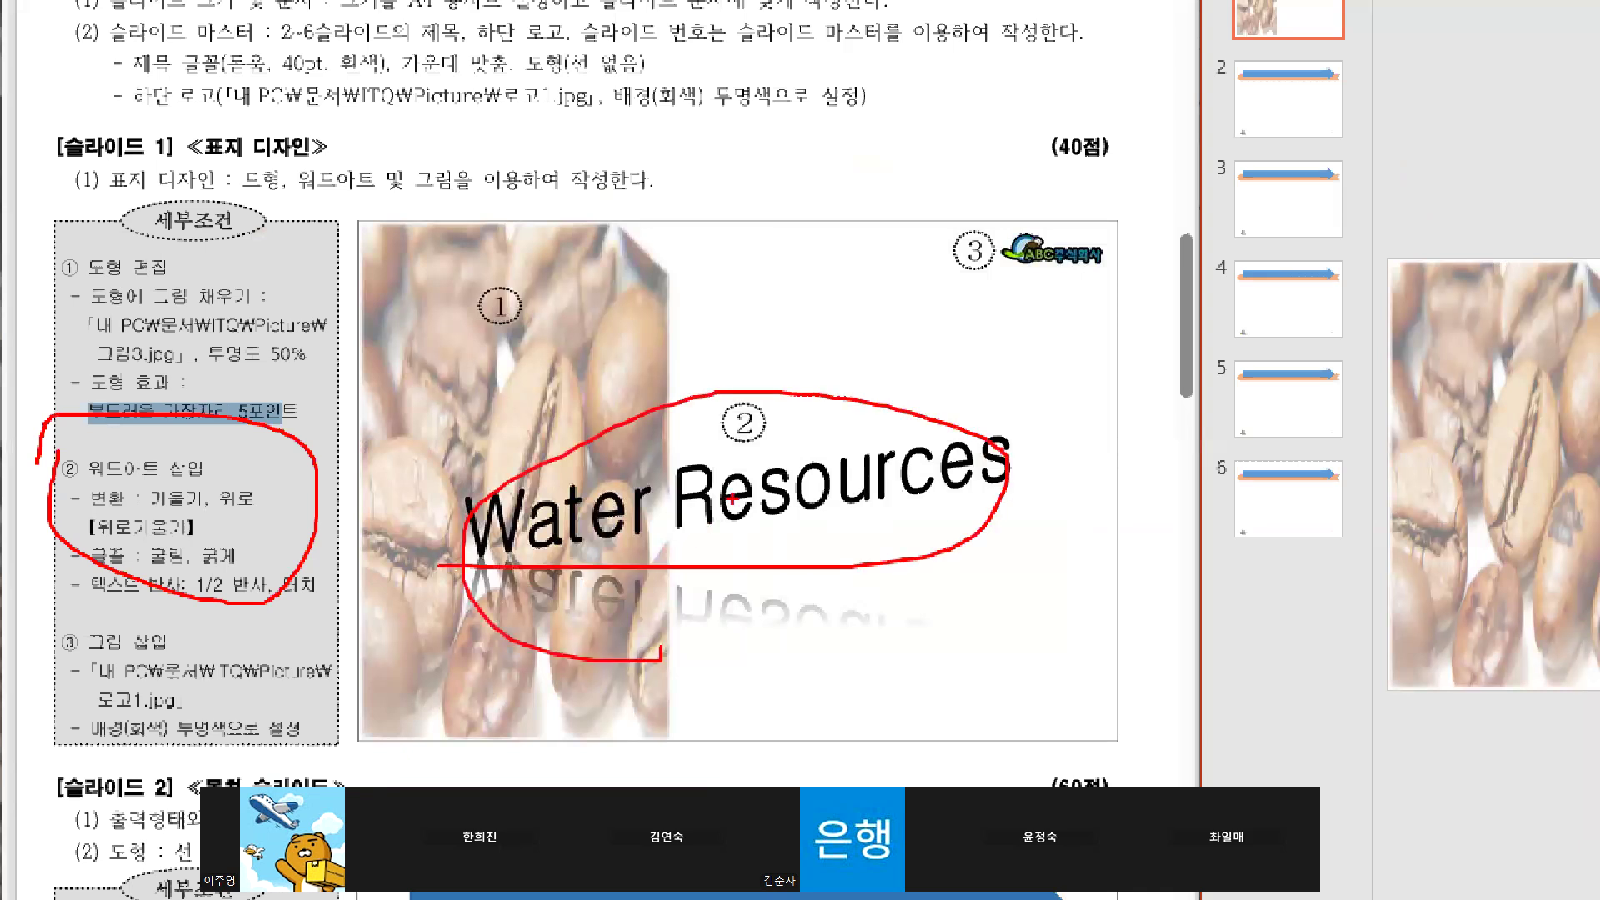
{"action": "mouse_move", "coordinate": [510, 331]}
{"action": "left_mouse_down"}
{"action": "mouse_move", "coordinate": [485, 322]}
{"action": "mouse_move", "coordinate": [515, 306]}
{"action": "left_mouse_up"}
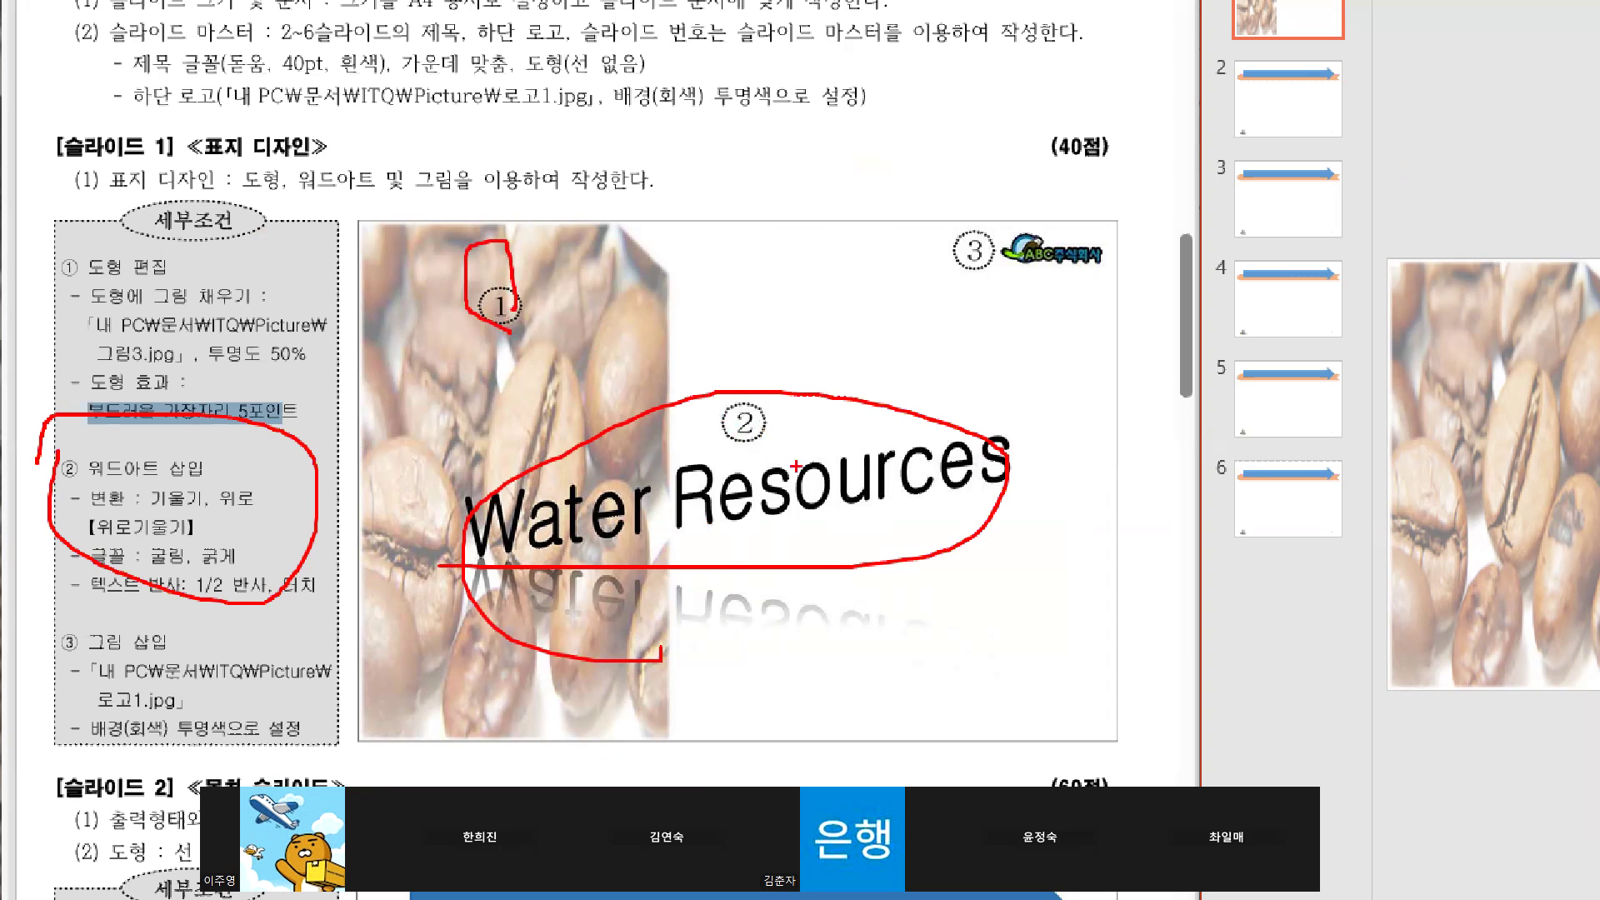
{"action": "key", "text": "Escape"}
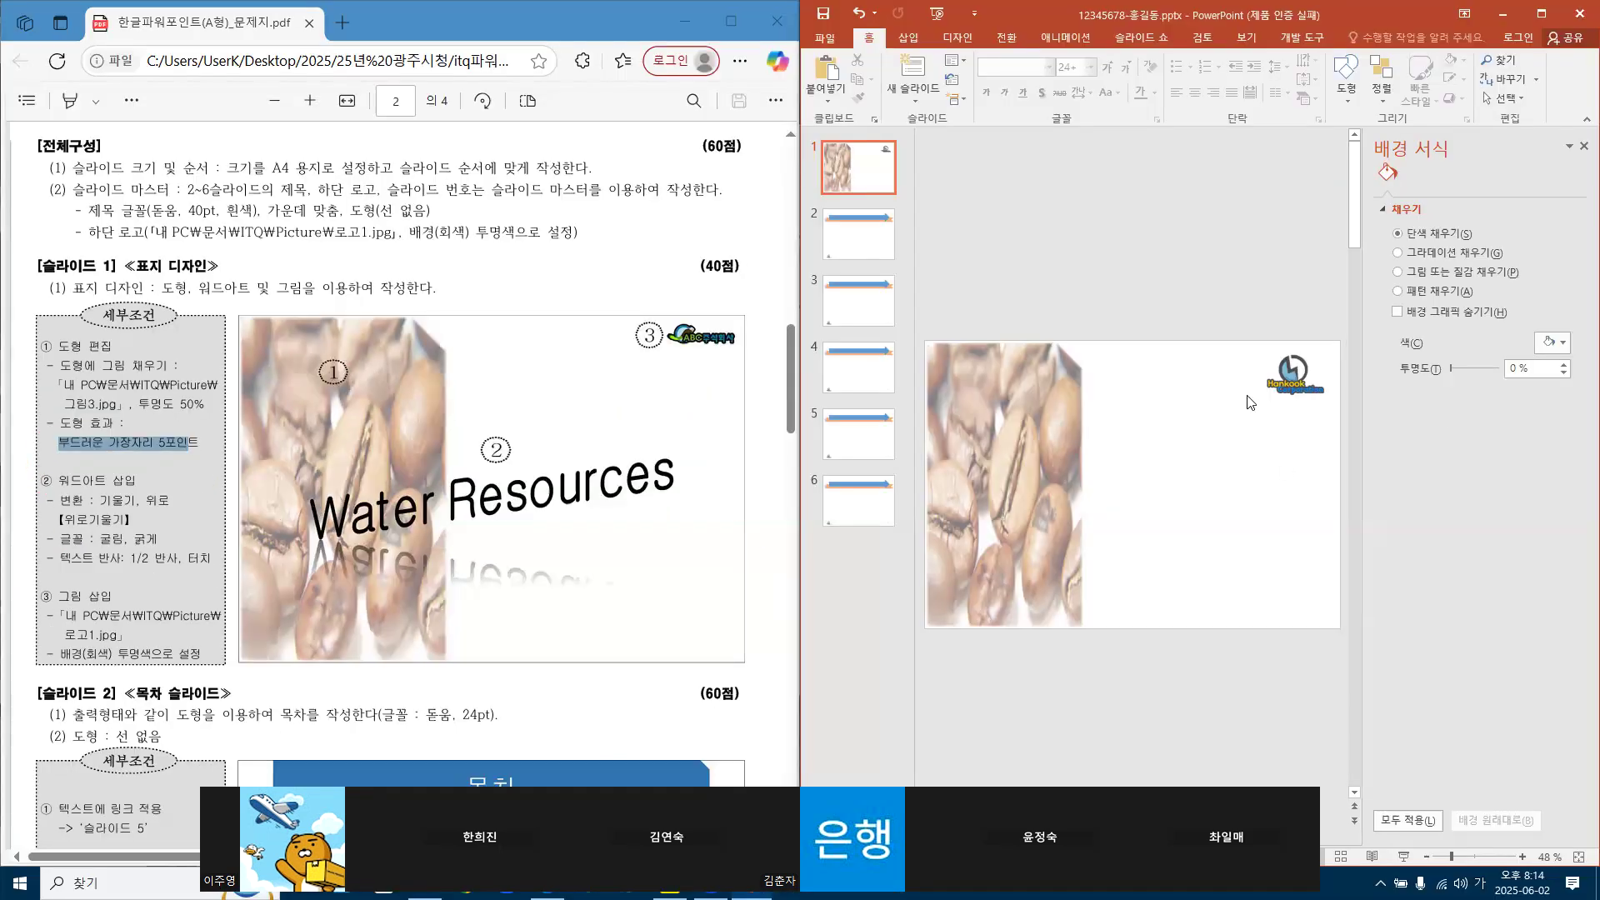
Insert WordArt in the first plain black style on slide 1 with the text "Water Resources"
{"action": "left_click", "coordinate": [913, 40]}
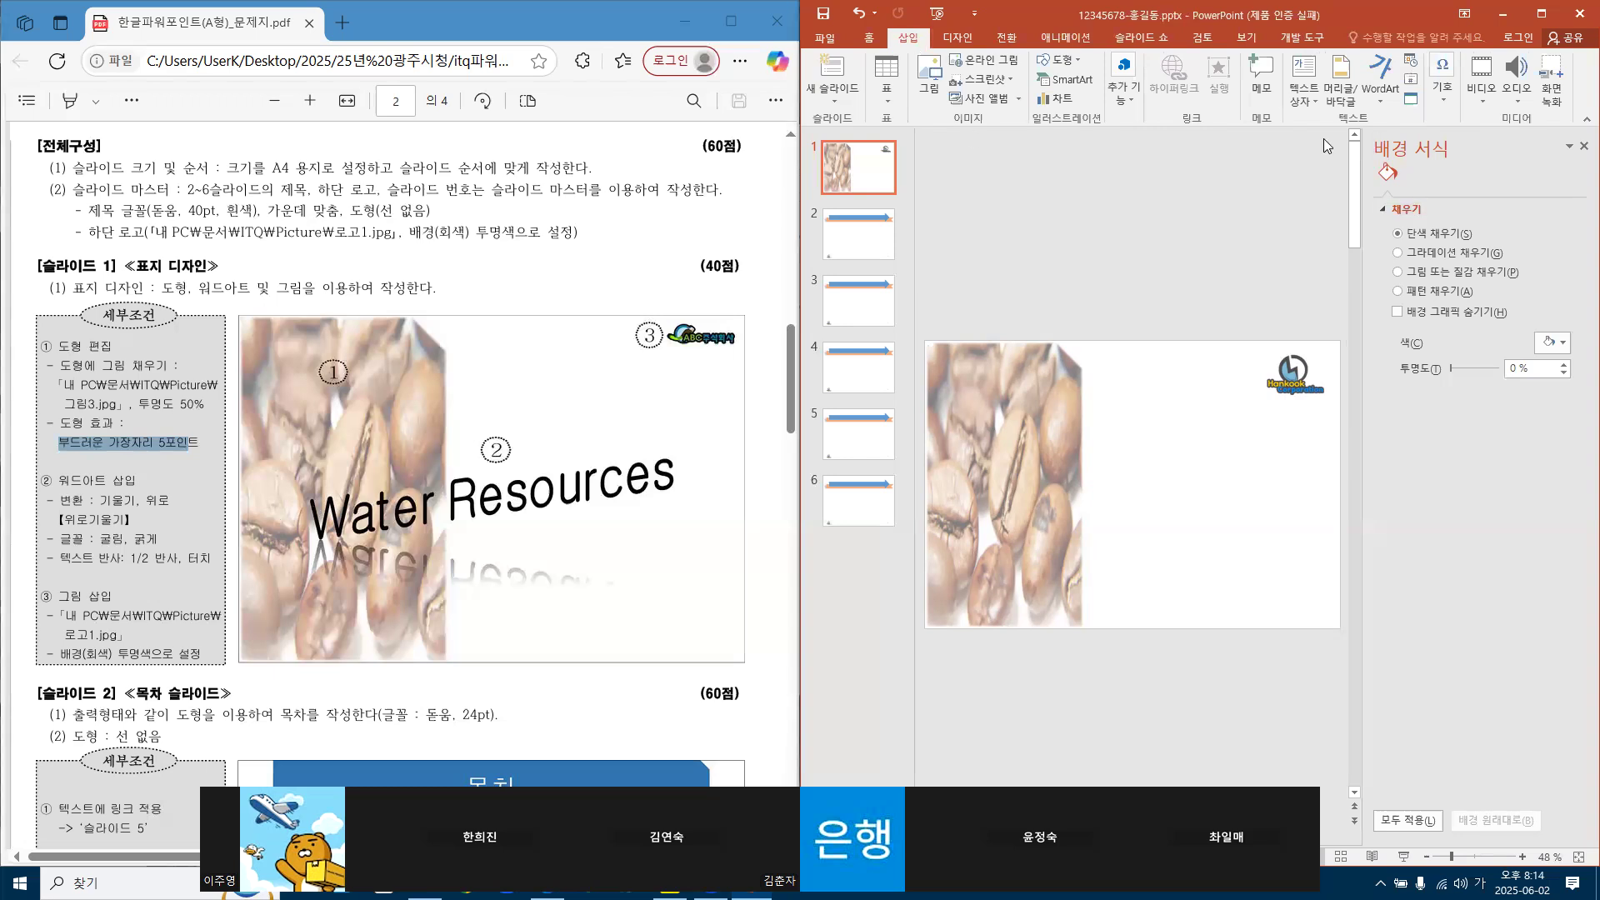
{"action": "left_click", "coordinate": [1385, 74]}
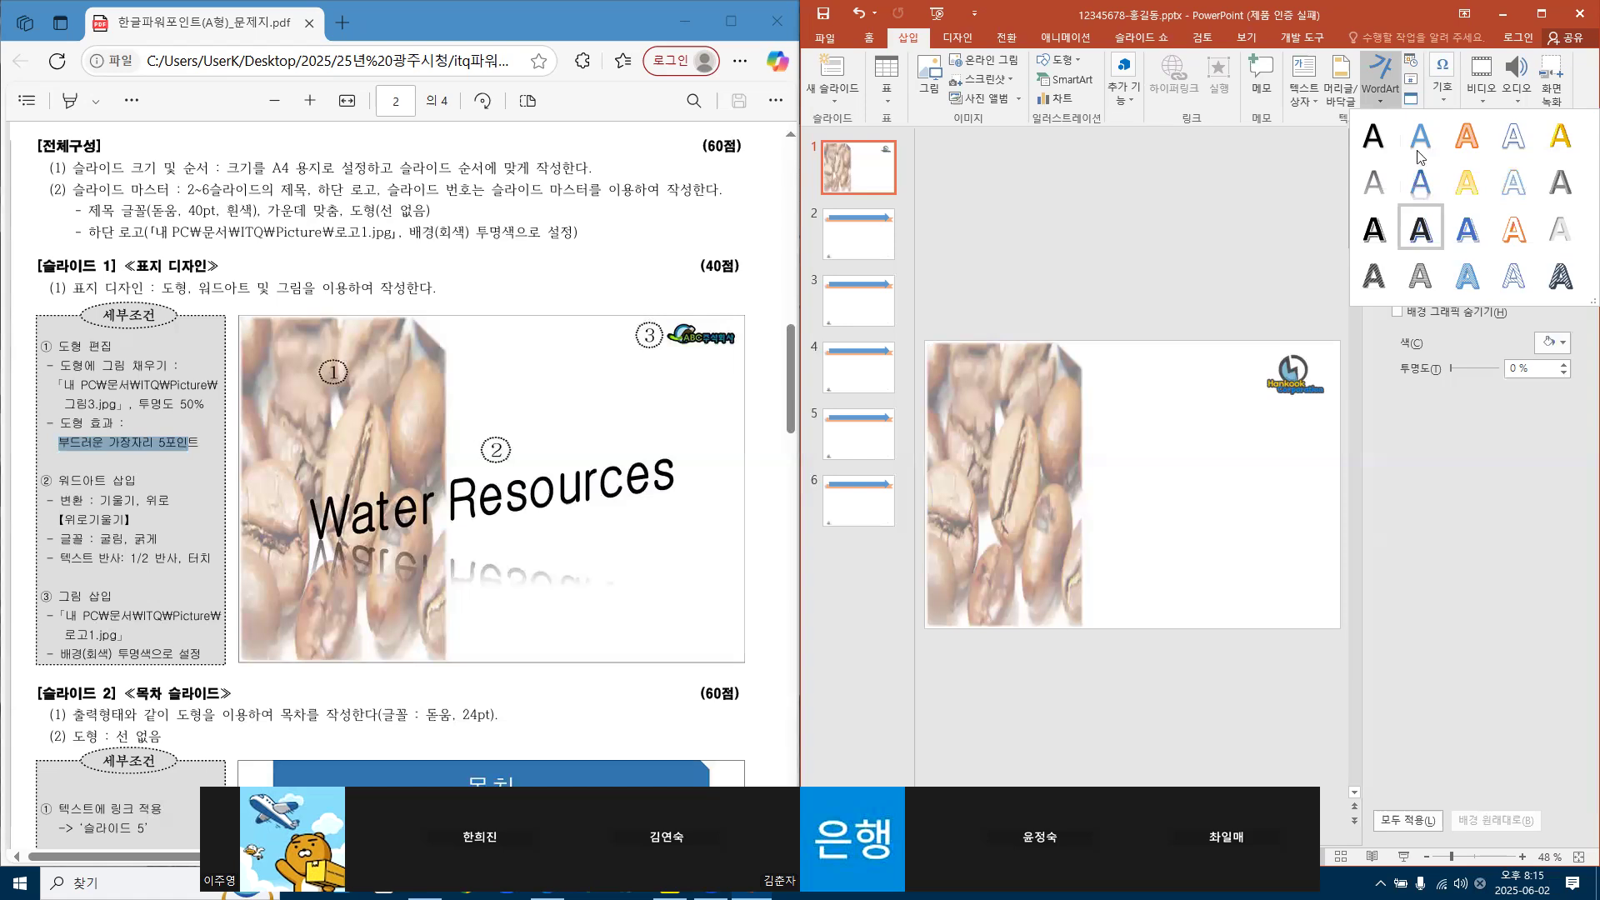
{"action": "left_click", "coordinate": [1372, 138]}
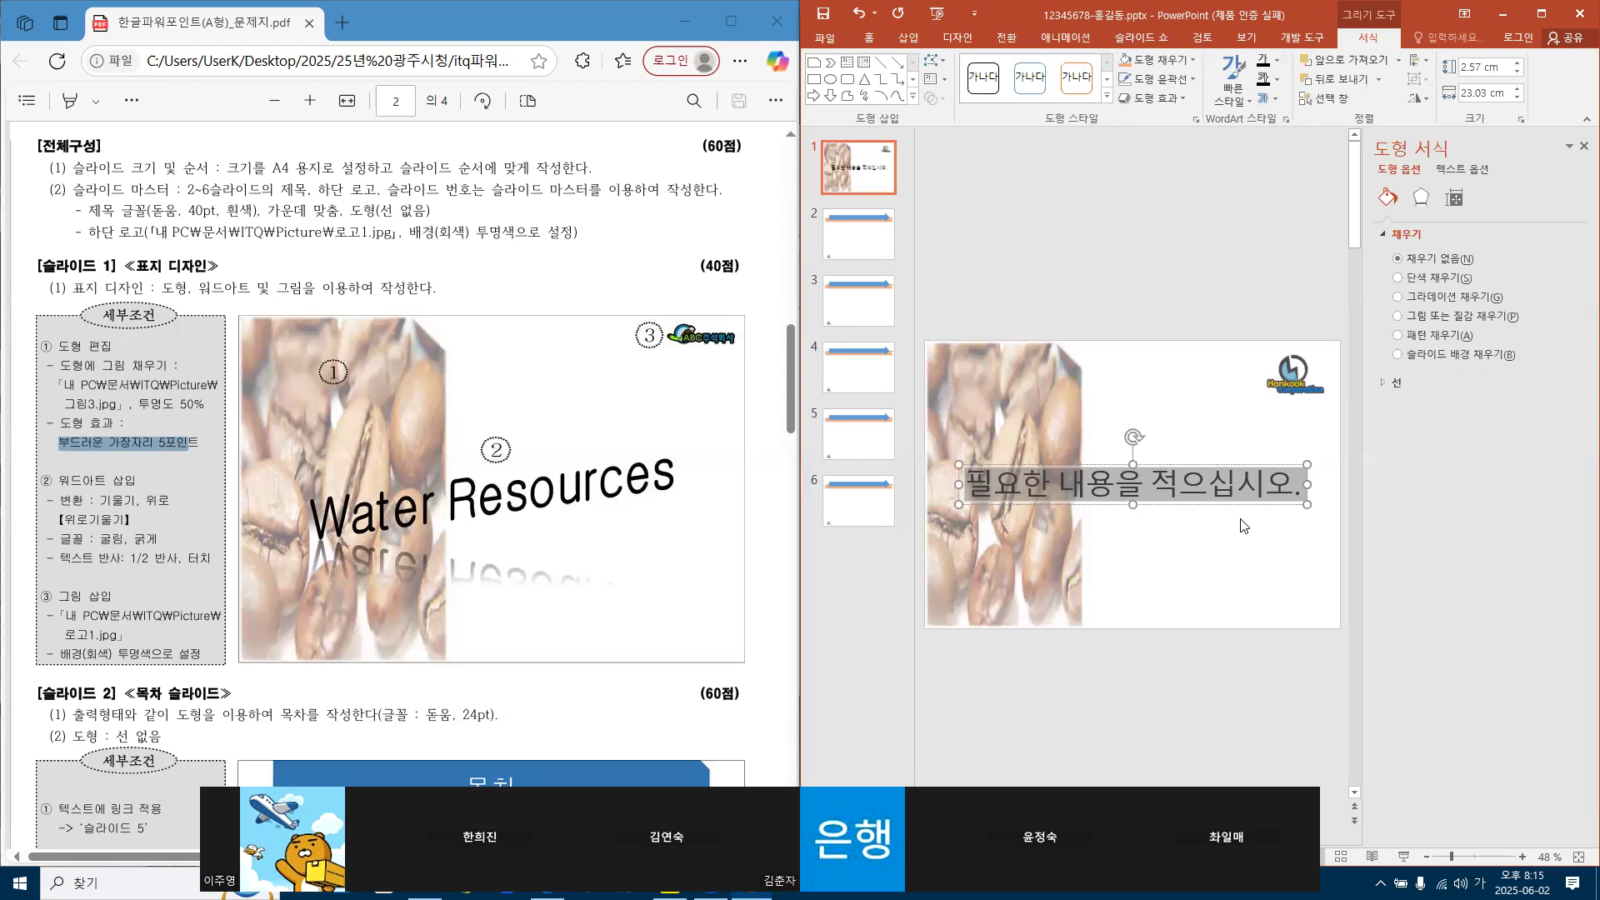
{"action": "type", "text": "ㅉ"}
{"action": "key", "text": "BackSpace"}
{"action": "key", "text": "Hangul"}
{"action": "type", "text": "Water Resources"}
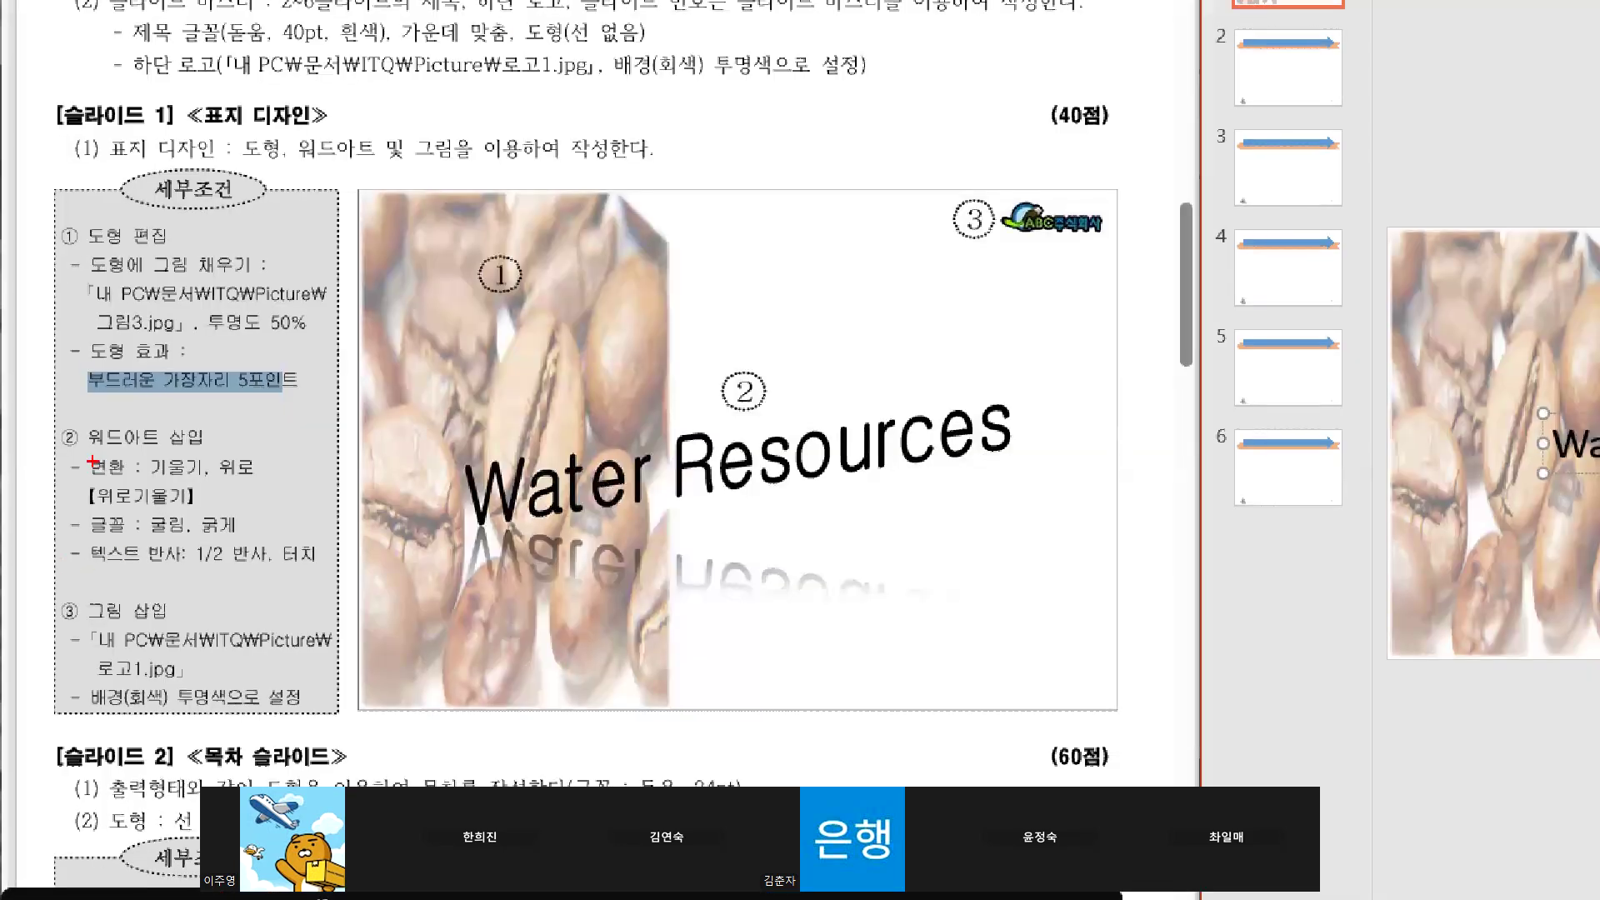
Set the font of the "Water Resources" WordArt to 굴림, following the exam PDF's font condition
{"action": "mouse_move", "coordinate": [94, 531]}
{"action": "left_mouse_down"}
{"action": "mouse_move", "coordinate": [79, 537]}
{"action": "mouse_move", "coordinate": [255, 554]}
{"action": "mouse_move", "coordinate": [226, 511]}
{"action": "mouse_move", "coordinate": [68, 507]}
{"action": "mouse_move", "coordinate": [117, 544]}
{"action": "left_mouse_up"}
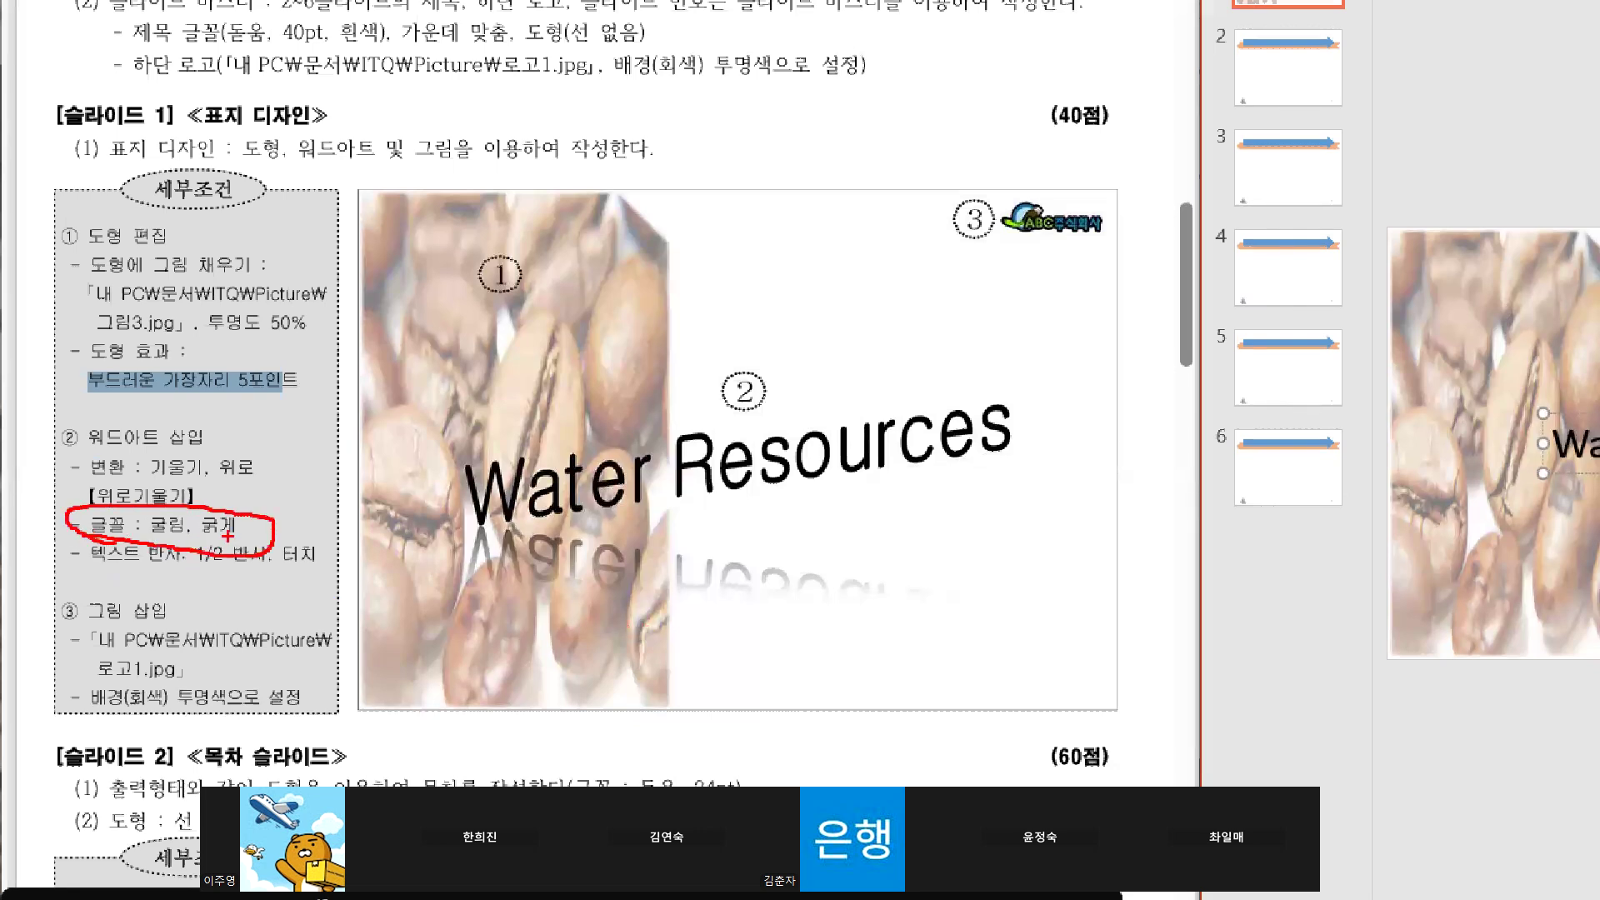
{"action": "key", "text": "Escape"}
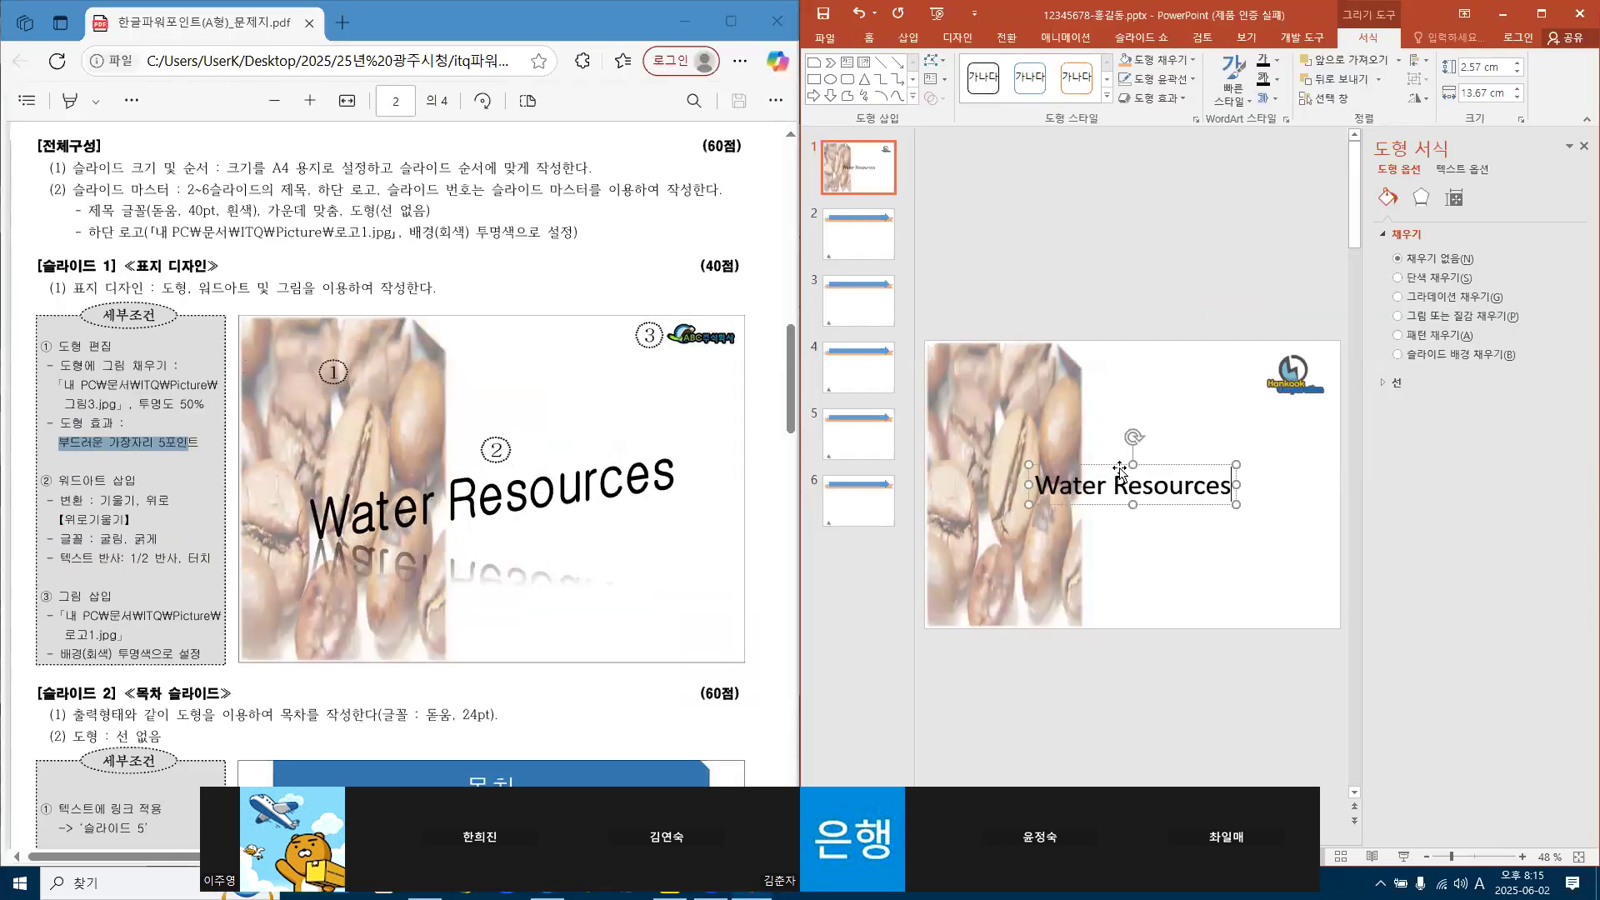
{"action": "left_click", "coordinate": [1119, 464]}
{"action": "left_click", "coordinate": [1187, 489]}
{"action": "left_click", "coordinate": [1211, 469]}
{"action": "left_click", "coordinate": [870, 43]}
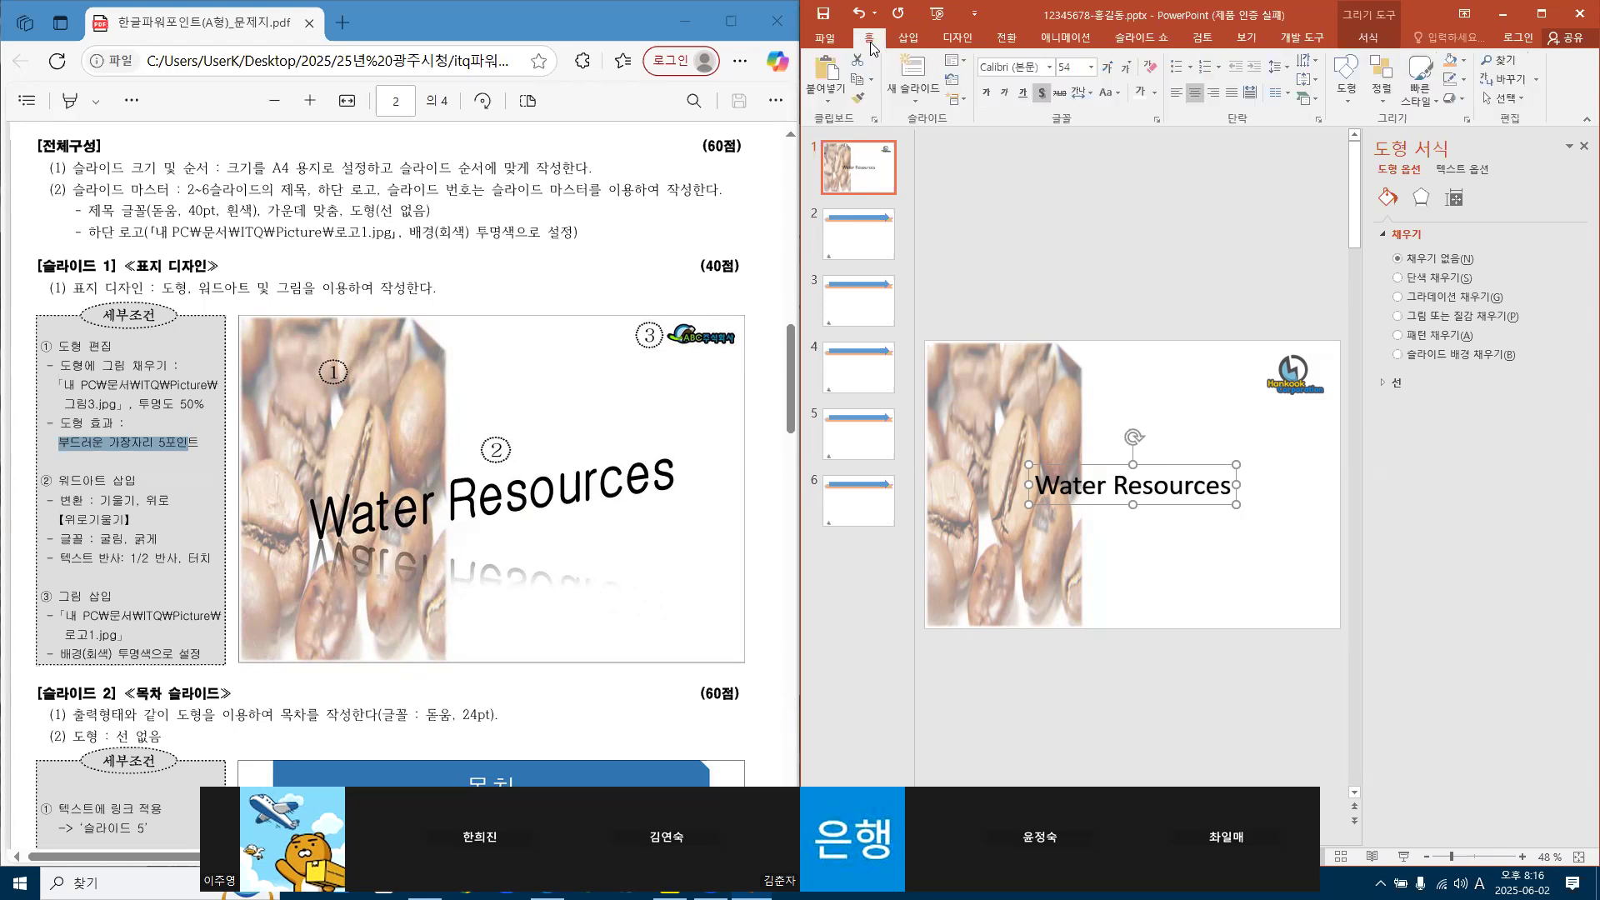
{"action": "left_click", "coordinate": [1032, 65]}
{"action": "type", "text": "rnffla"}
{"action": "key", "text": "Return"}
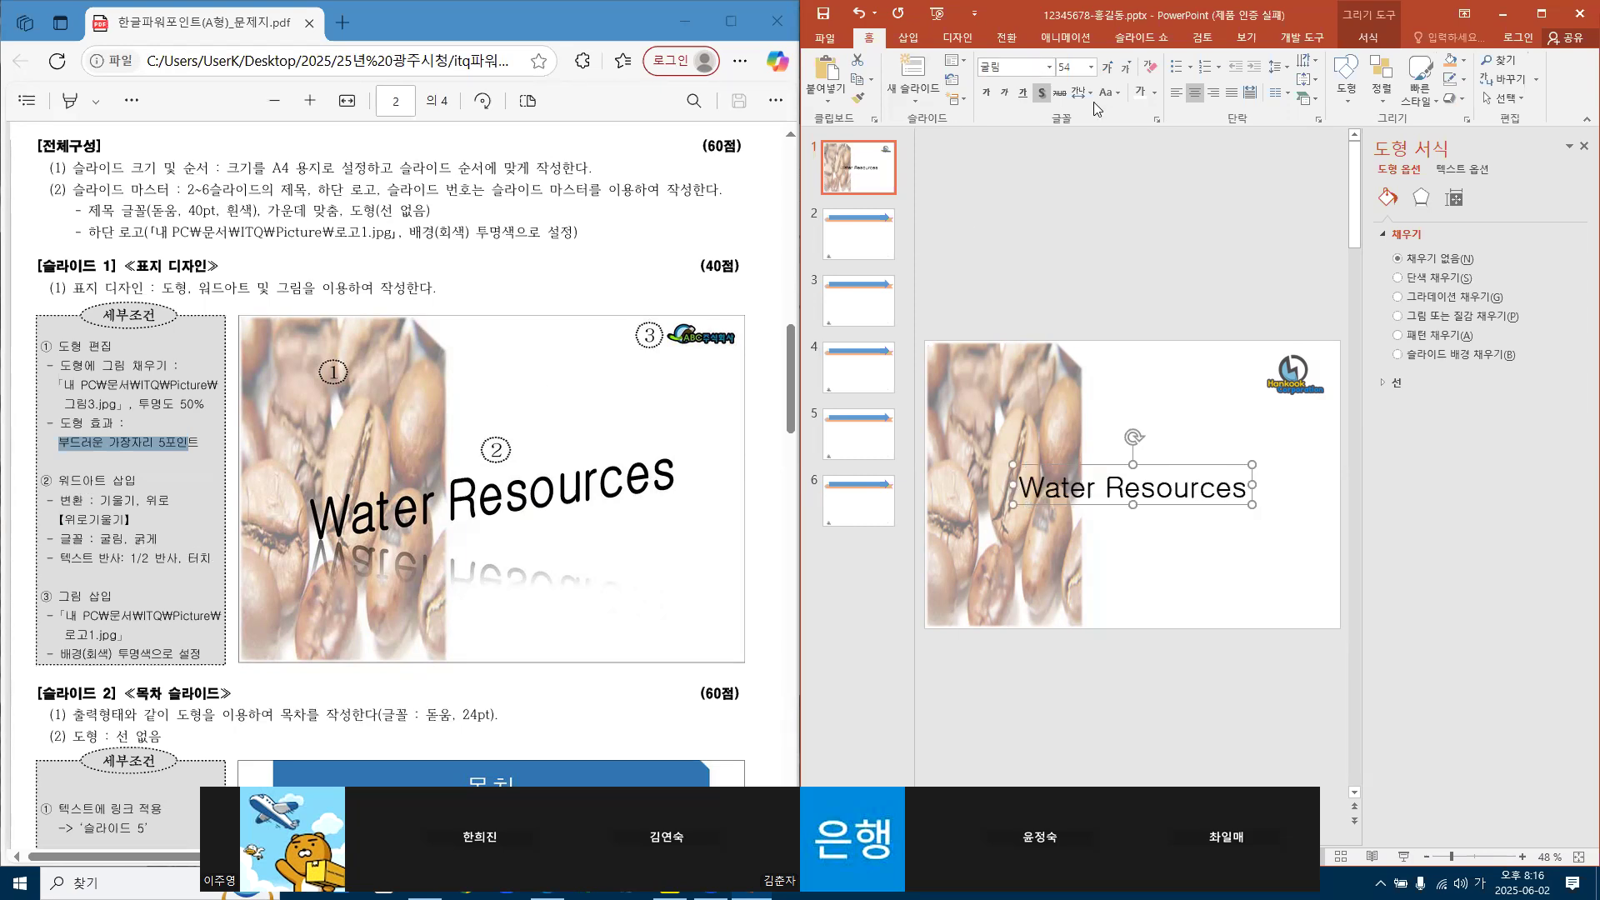
Make the "Water Resources" WordArt text bold
{"action": "key", "text": "ctrl+1"}
{"action": "left_click", "coordinate": [989, 113]}
{"action": "mouse_move", "coordinate": [990, 128]}
{"action": "left_mouse_down"}
{"action": "mouse_move", "coordinate": [942, 91]}
{"action": "mouse_move", "coordinate": [988, 89]}
{"action": "mouse_move", "coordinate": [988, 126]}
{"action": "left_mouse_up"}
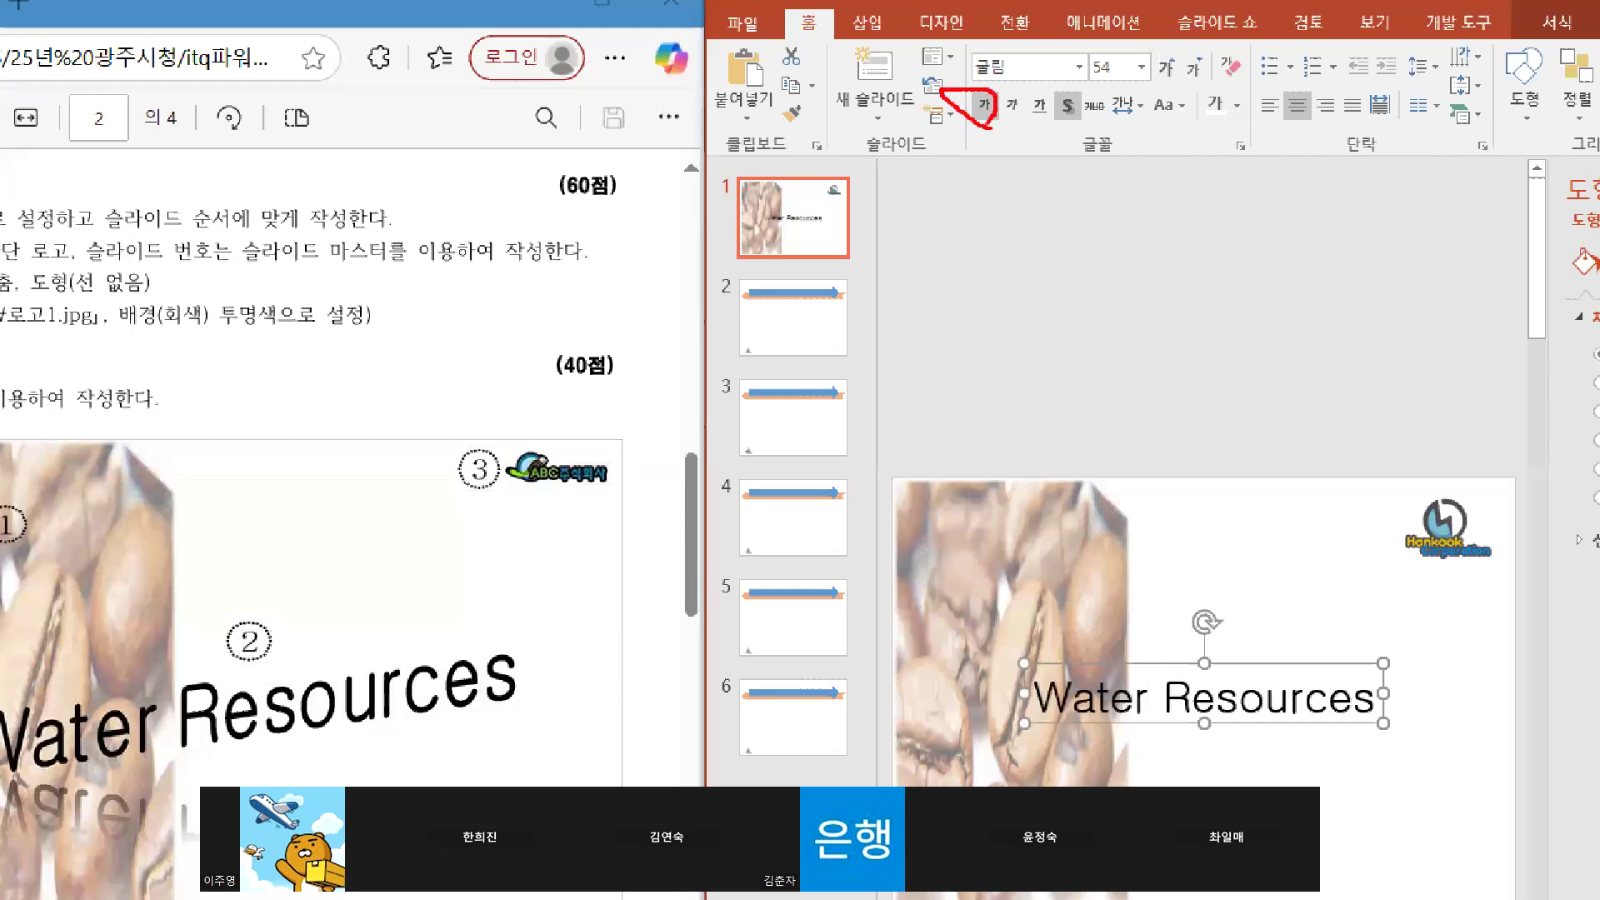
{"action": "key", "text": "Escape"}
{"action": "left_click", "coordinate": [985, 93]}
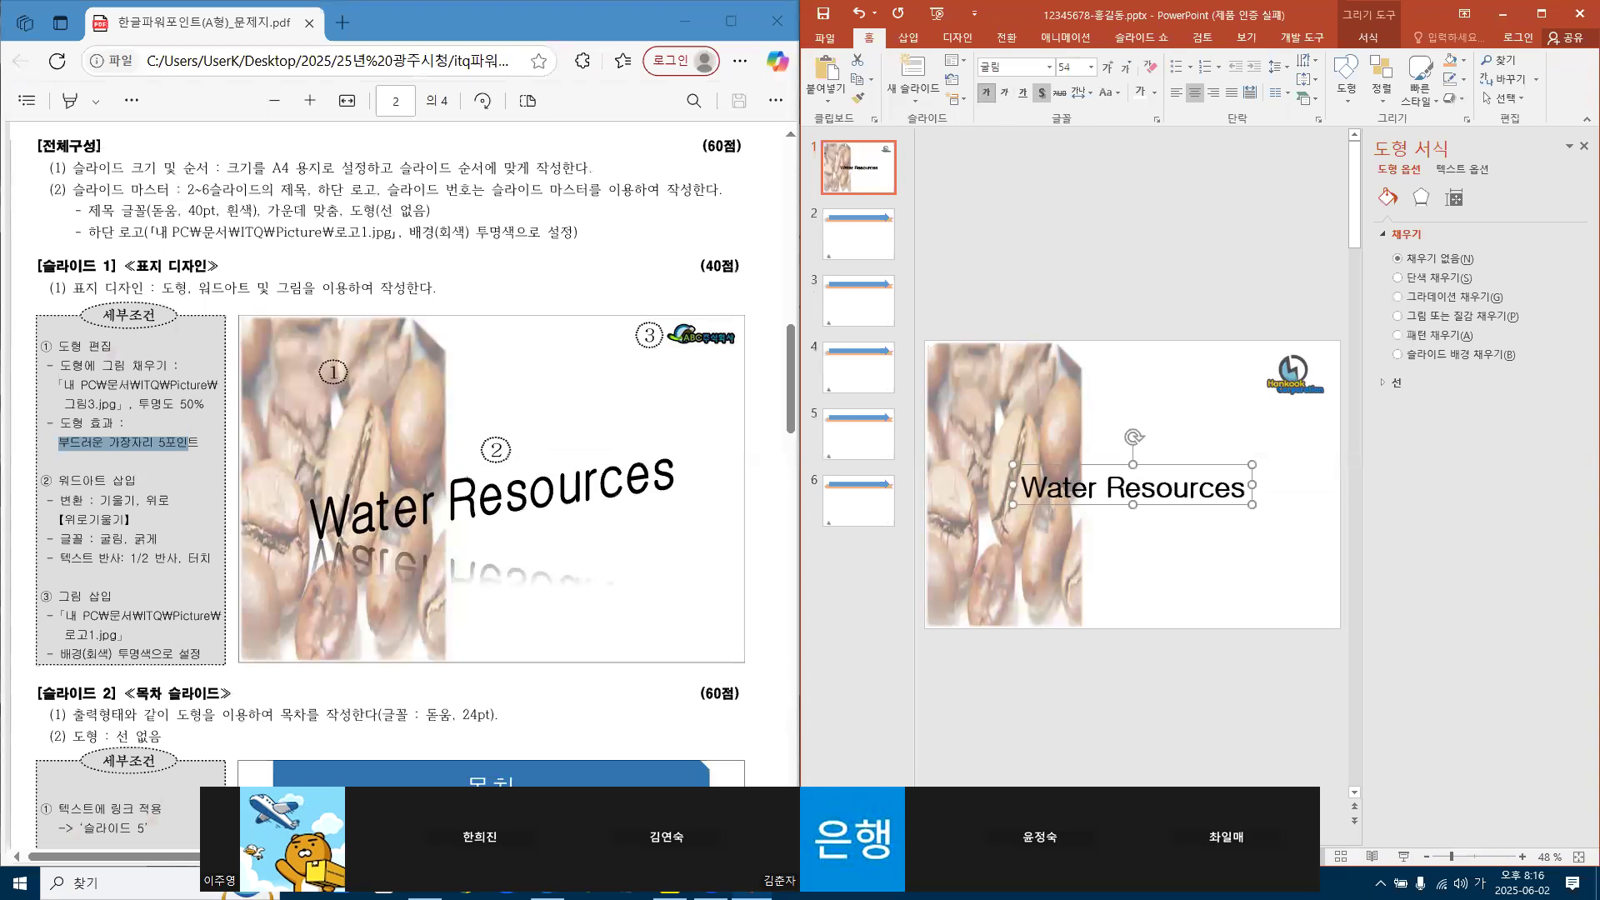
{"action": "key", "text": "ctrl+1"}
{"action": "mouse_move", "coordinate": [1057, 125]}
{"action": "left_mouse_down"}
{"action": "mouse_move", "coordinate": [1039, 88]}
{"action": "mouse_move", "coordinate": [1027, 137]}
{"action": "mouse_move", "coordinate": [1032, 112]}
{"action": "left_mouse_up"}
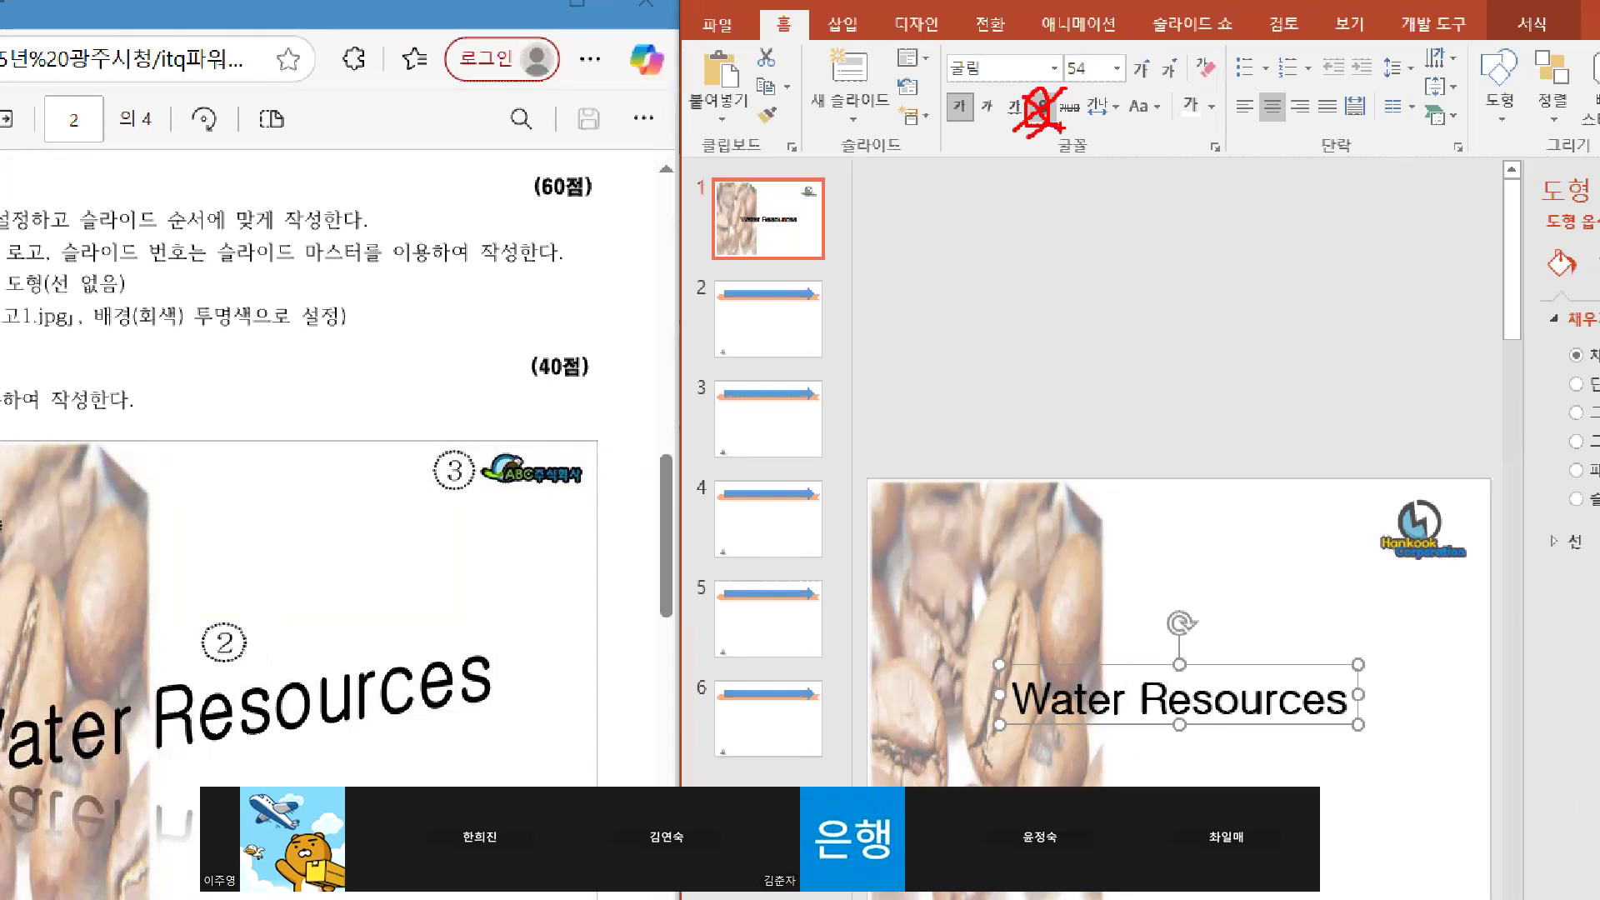
{"action": "key", "text": "Escape"}
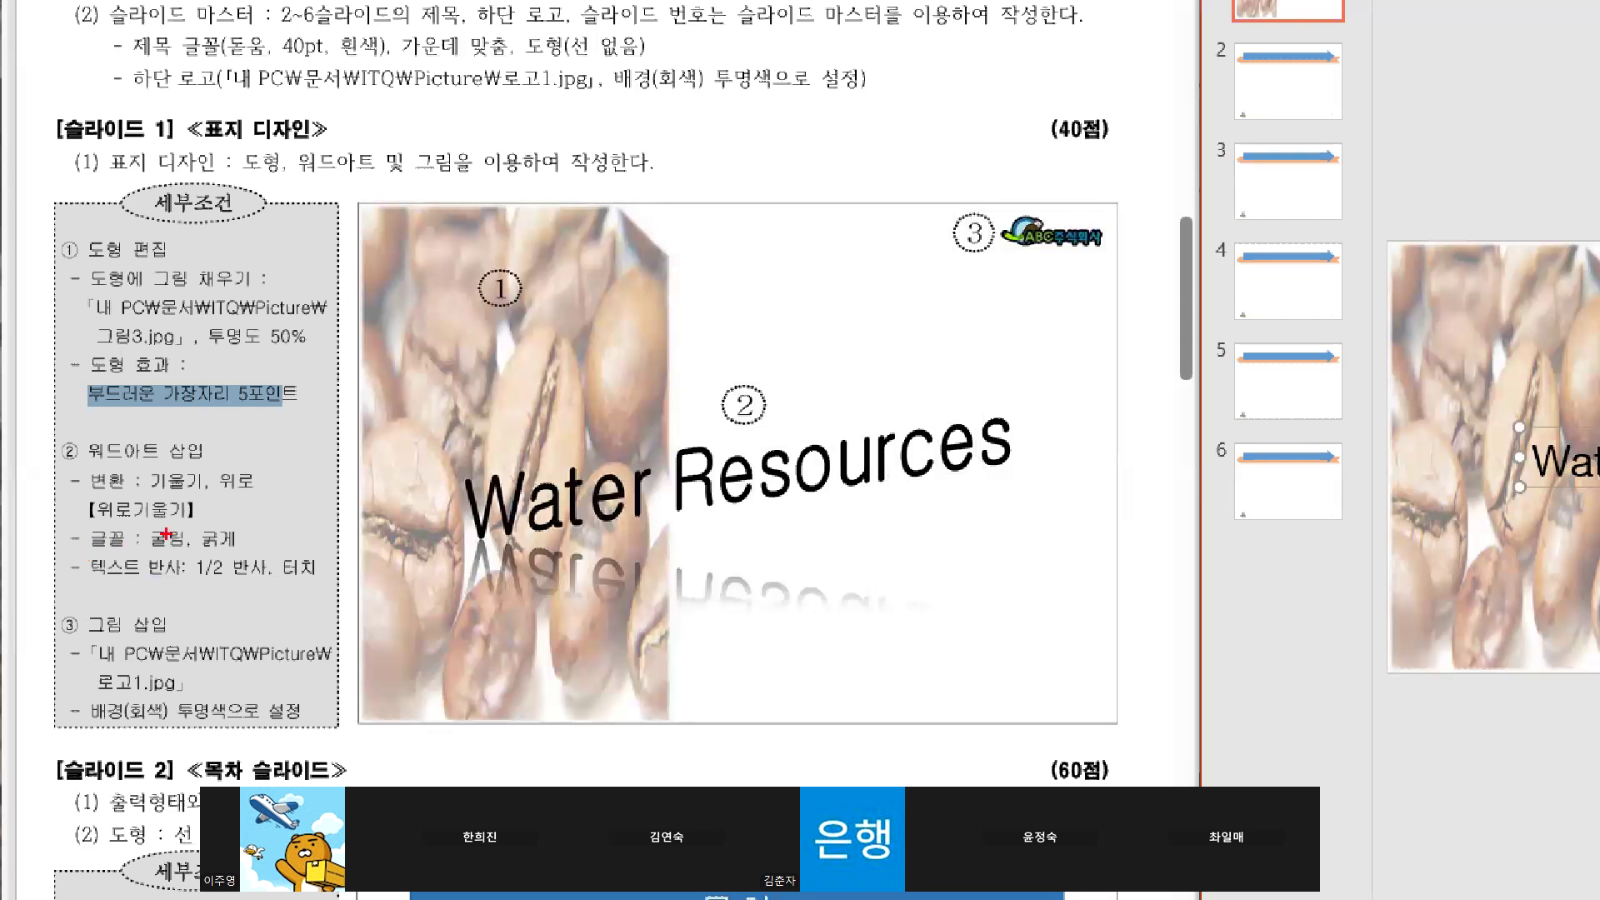
Examine the exam PDF's transform and text reflection conditions for the slide 1 WordArt
{"action": "mouse_move", "coordinate": [82, 493]}
{"action": "left_mouse_down"}
{"action": "mouse_move", "coordinate": [151, 463]}
{"action": "mouse_move", "coordinate": [83, 465]}
{"action": "mouse_move", "coordinate": [109, 498]}
{"action": "left_mouse_up"}
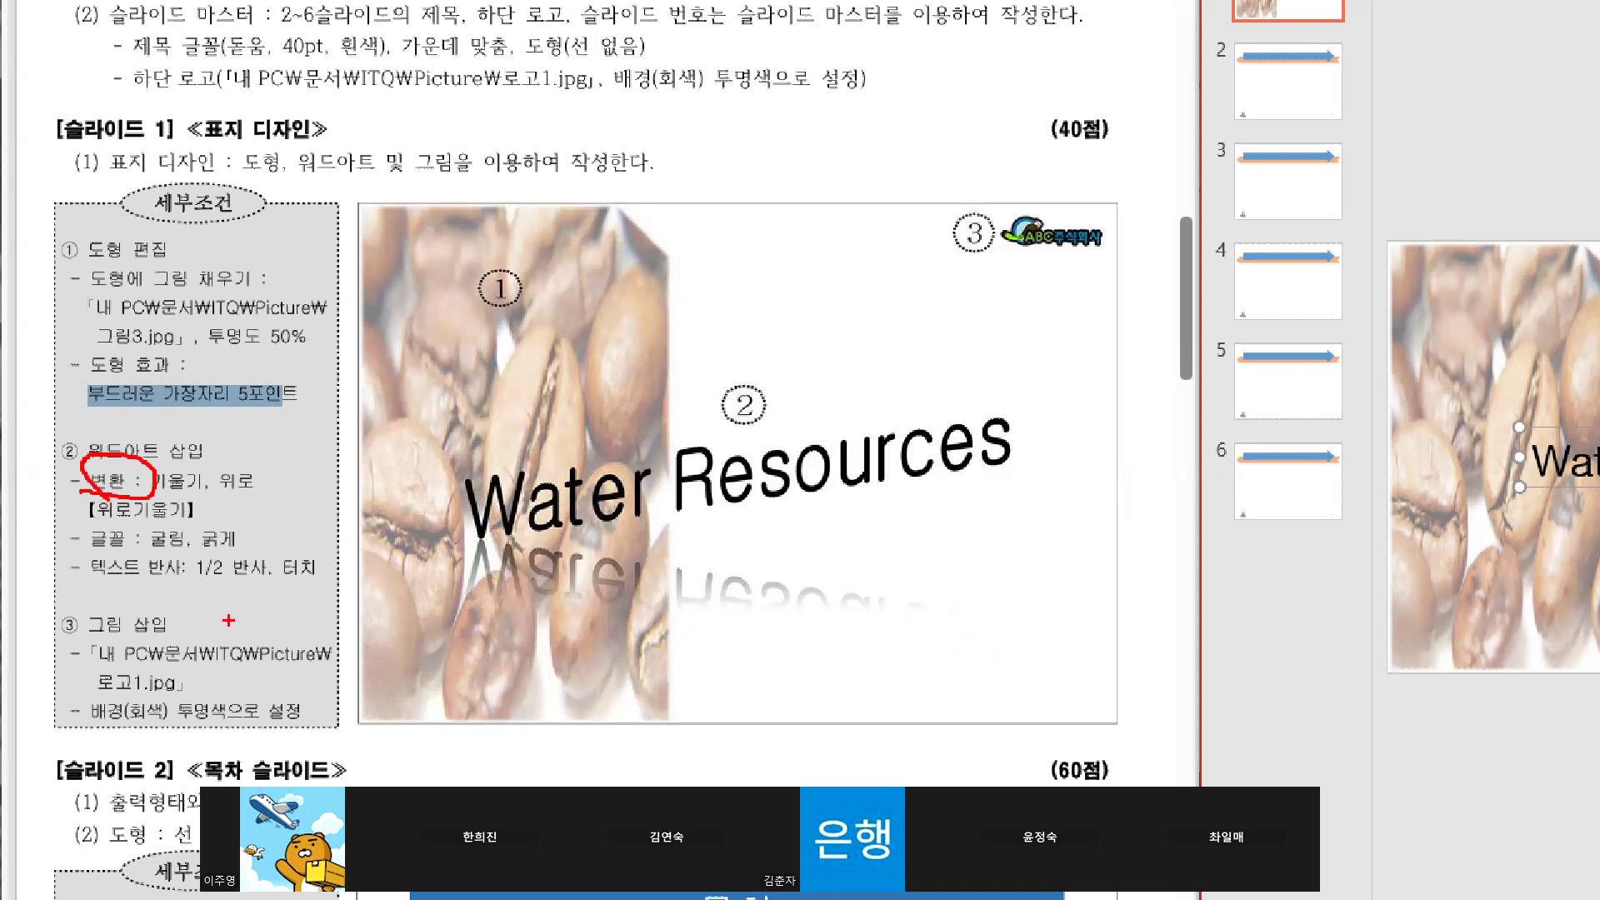
{"action": "mouse_move", "coordinate": [166, 588]}
{"action": "left_mouse_down"}
{"action": "mouse_move", "coordinate": [132, 540]}
{"action": "mouse_move", "coordinate": [171, 587]}
{"action": "left_mouse_up"}
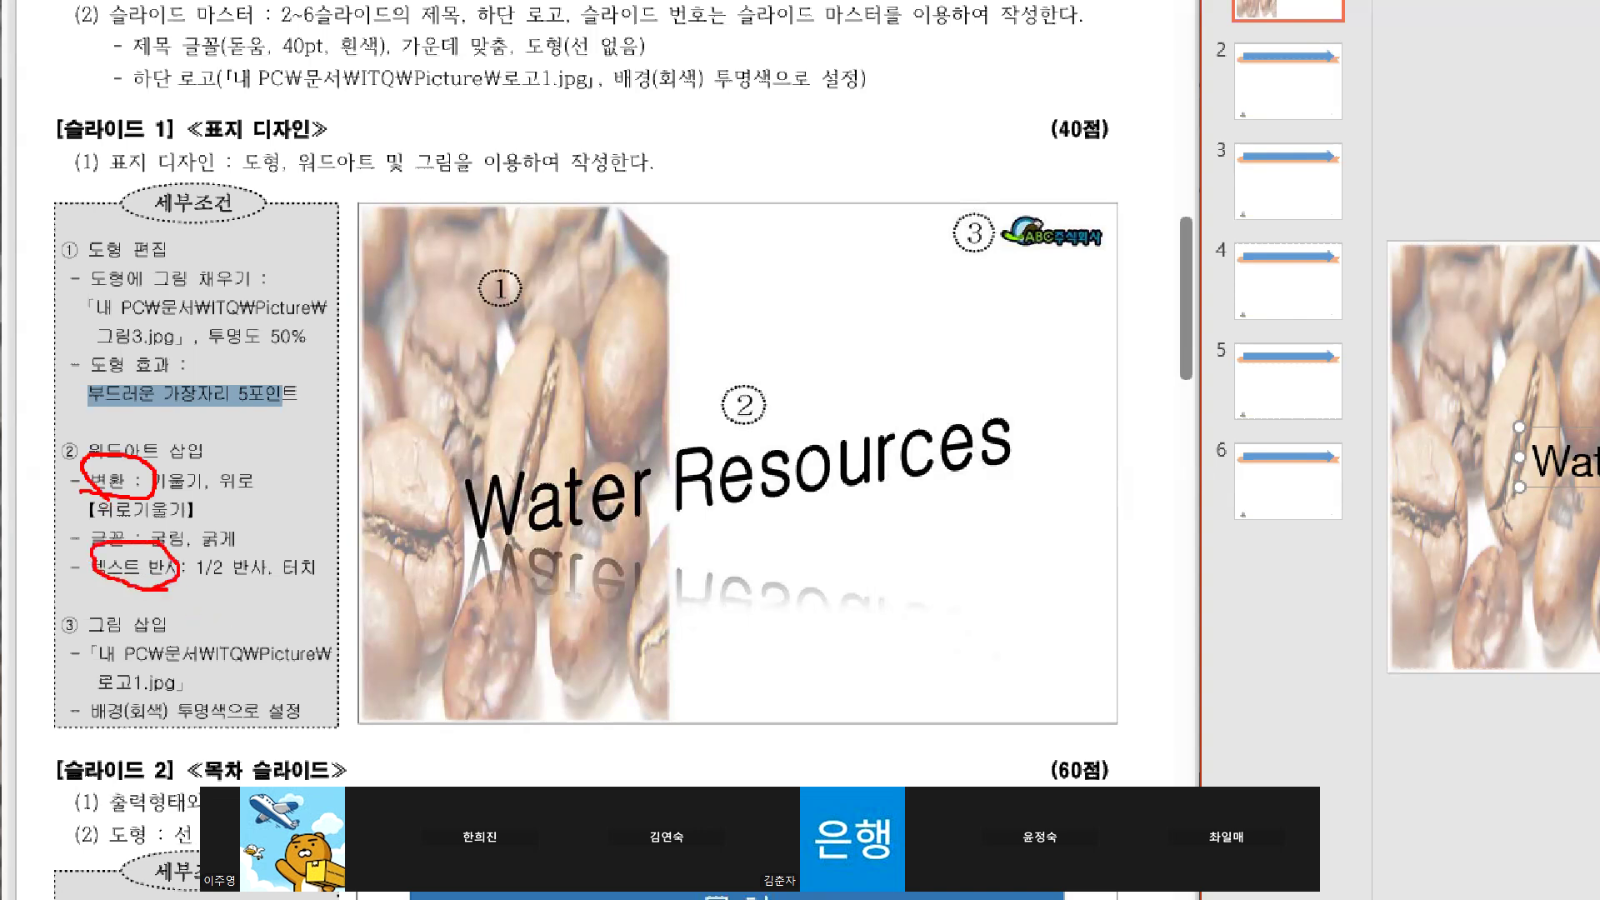
{"action": "key", "text": "Escape"}
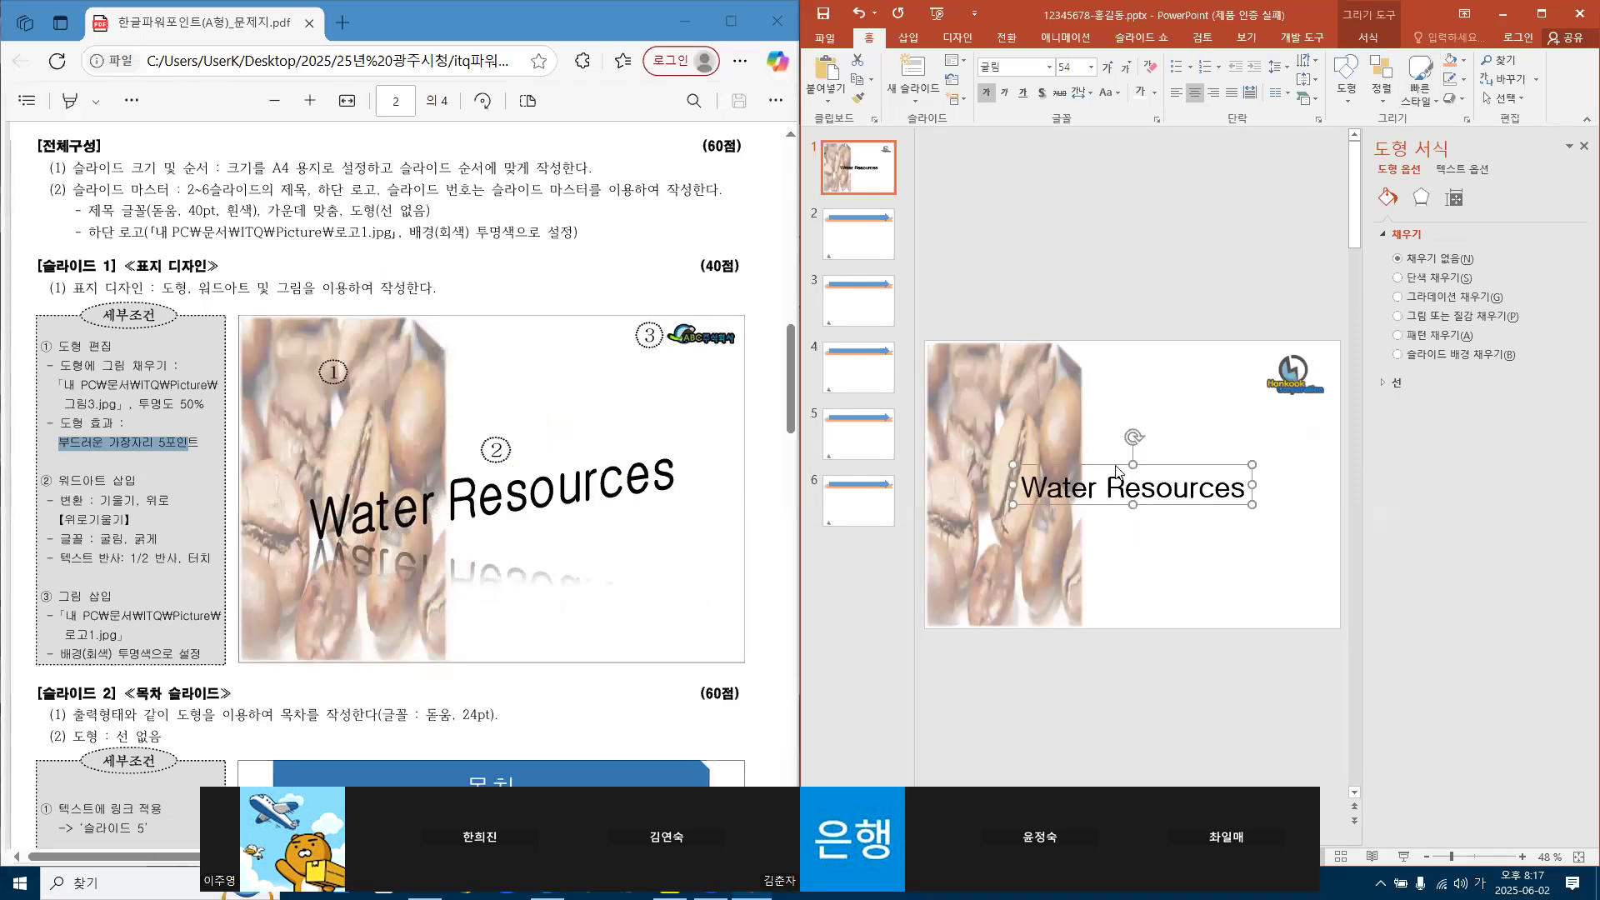
Examine the shape style and WordArt style formatting options for the selected "Water Resources" WordArt, comparing the shape effects with the text effects
{"action": "left_click", "coordinate": [1540, 13]}
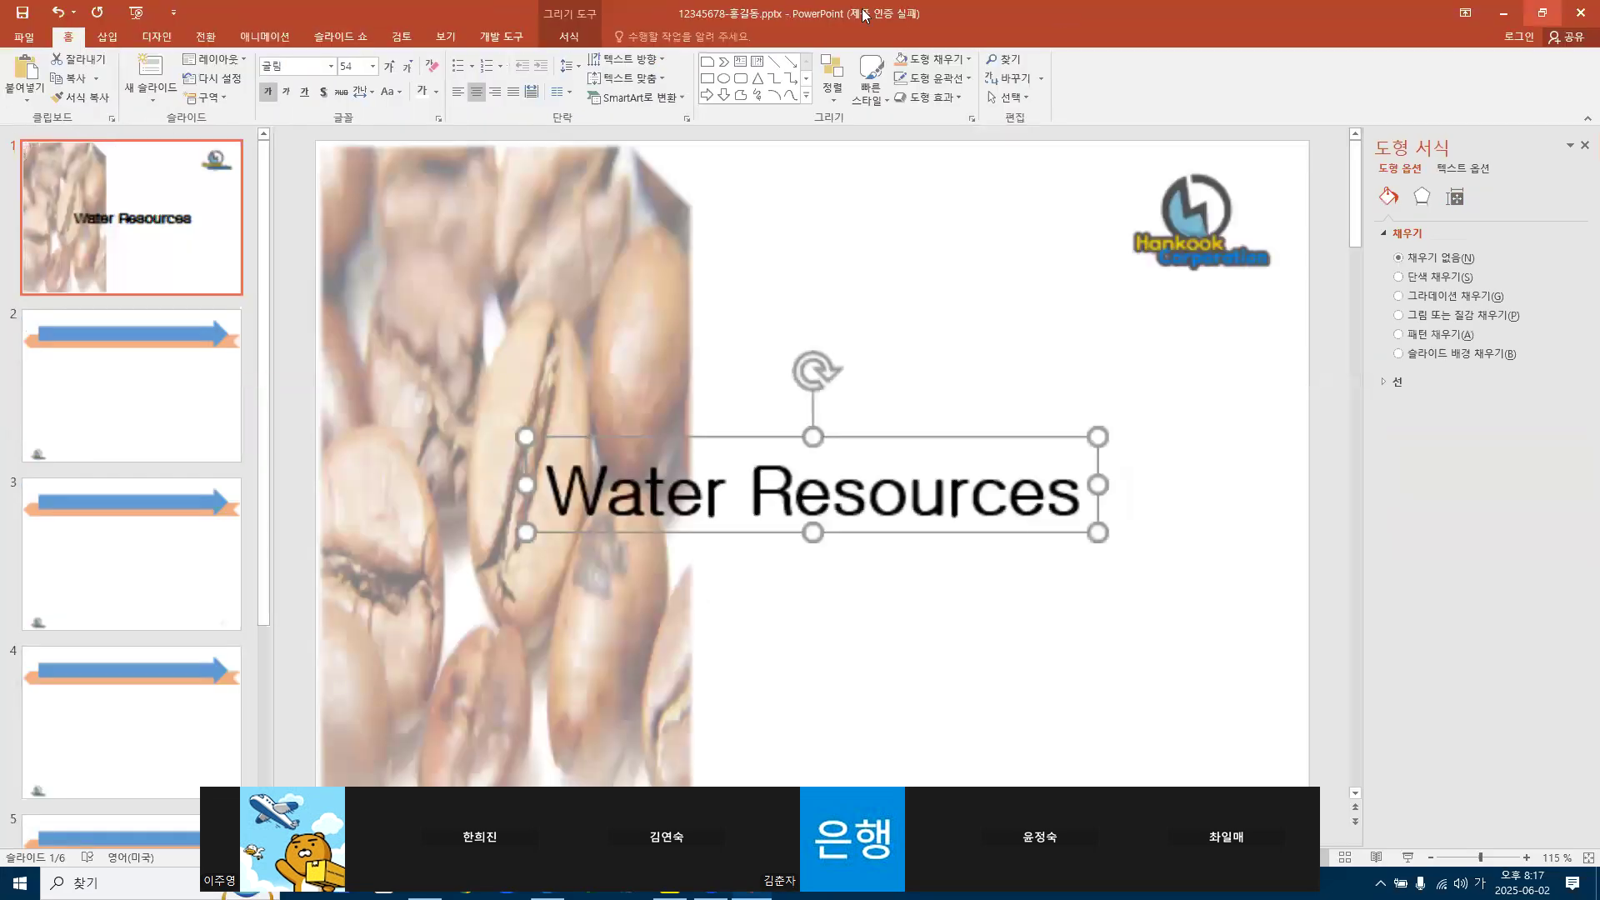
{"action": "left_click", "coordinate": [571, 39]}
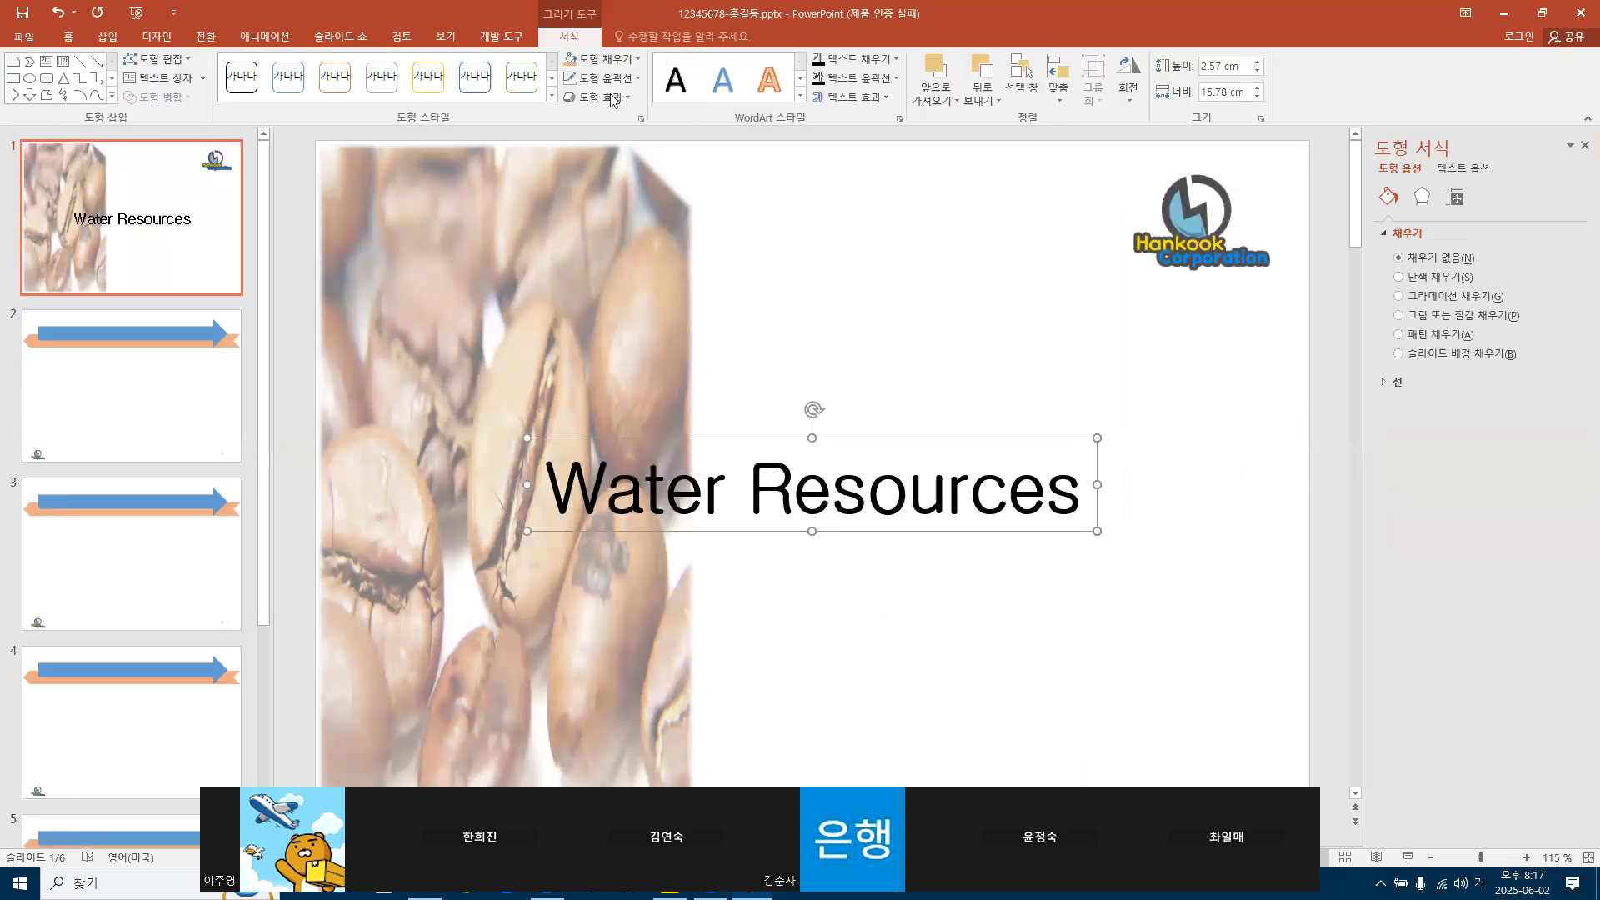
{"action": "key", "text": "ctrl+1"}
{"action": "left_click", "coordinate": [540, 160]}
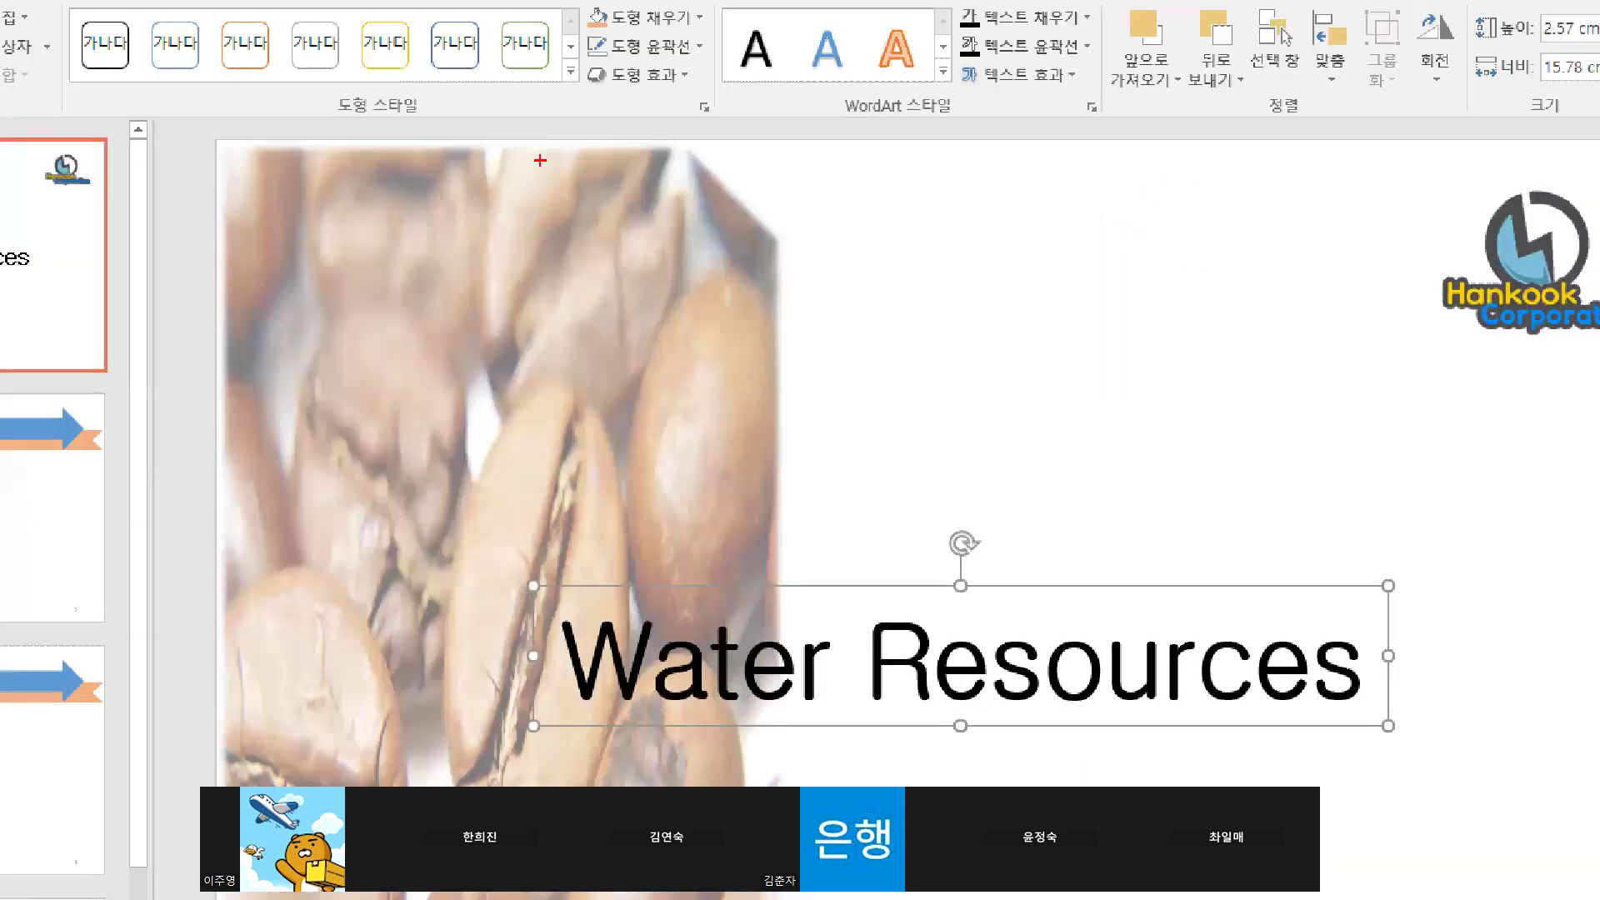
{"action": "mouse_move", "coordinate": [630, 135]}
{"action": "left_mouse_down"}
{"action": "mouse_move", "coordinate": [530, 67]}
{"action": "mouse_move", "coordinate": [708, 46]}
{"action": "mouse_move", "coordinate": [588, 121]}
{"action": "left_mouse_up"}
{"action": "mouse_move", "coordinate": [437, 138]}
{"action": "left_mouse_down"}
{"action": "mouse_move", "coordinate": [301, 94]}
{"action": "mouse_move", "coordinate": [412, 125]}
{"action": "left_mouse_up"}
{"action": "mouse_move", "coordinate": [960, 132]}
{"action": "left_mouse_down"}
{"action": "mouse_move", "coordinate": [881, 106]}
{"action": "mouse_move", "coordinate": [911, 127]}
{"action": "left_mouse_up"}
{"action": "mouse_move", "coordinate": [1040, 109]}
{"action": "left_mouse_down"}
{"action": "mouse_move", "coordinate": [966, 78]}
{"action": "mouse_move", "coordinate": [1099, 73]}
{"action": "mouse_move", "coordinate": [1038, 117]}
{"action": "left_mouse_up"}
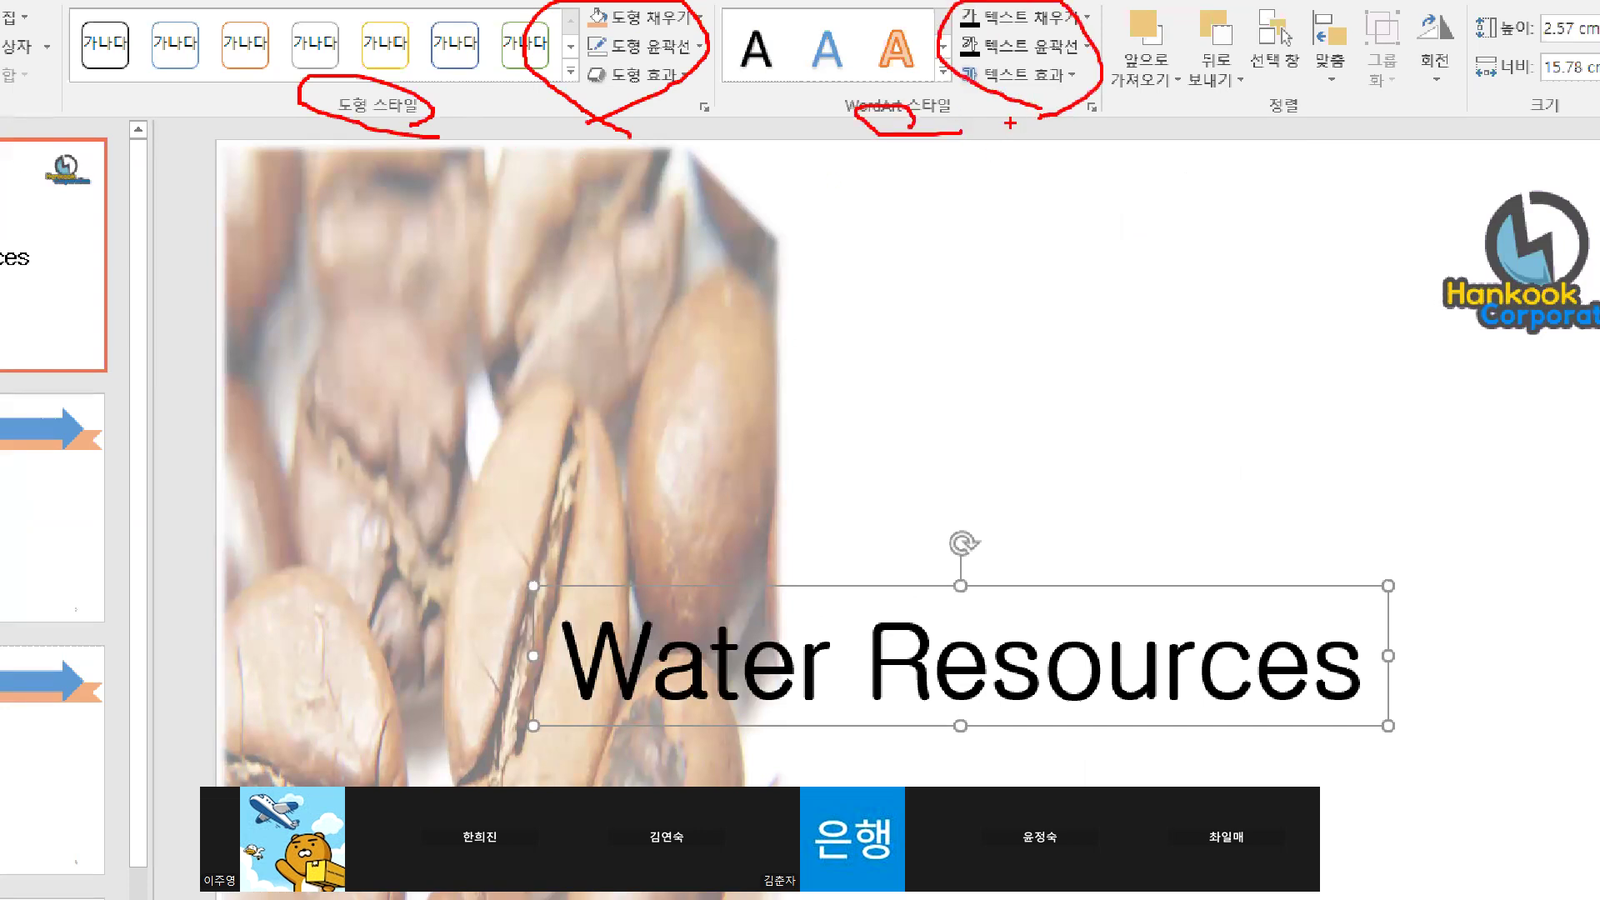
{"action": "left_click_drag", "start_coordinate": [608, 35], "coordinate": [704, 33]}
{"action": "left_click_drag", "start_coordinate": [590, 4], "coordinate": [653, 100]}
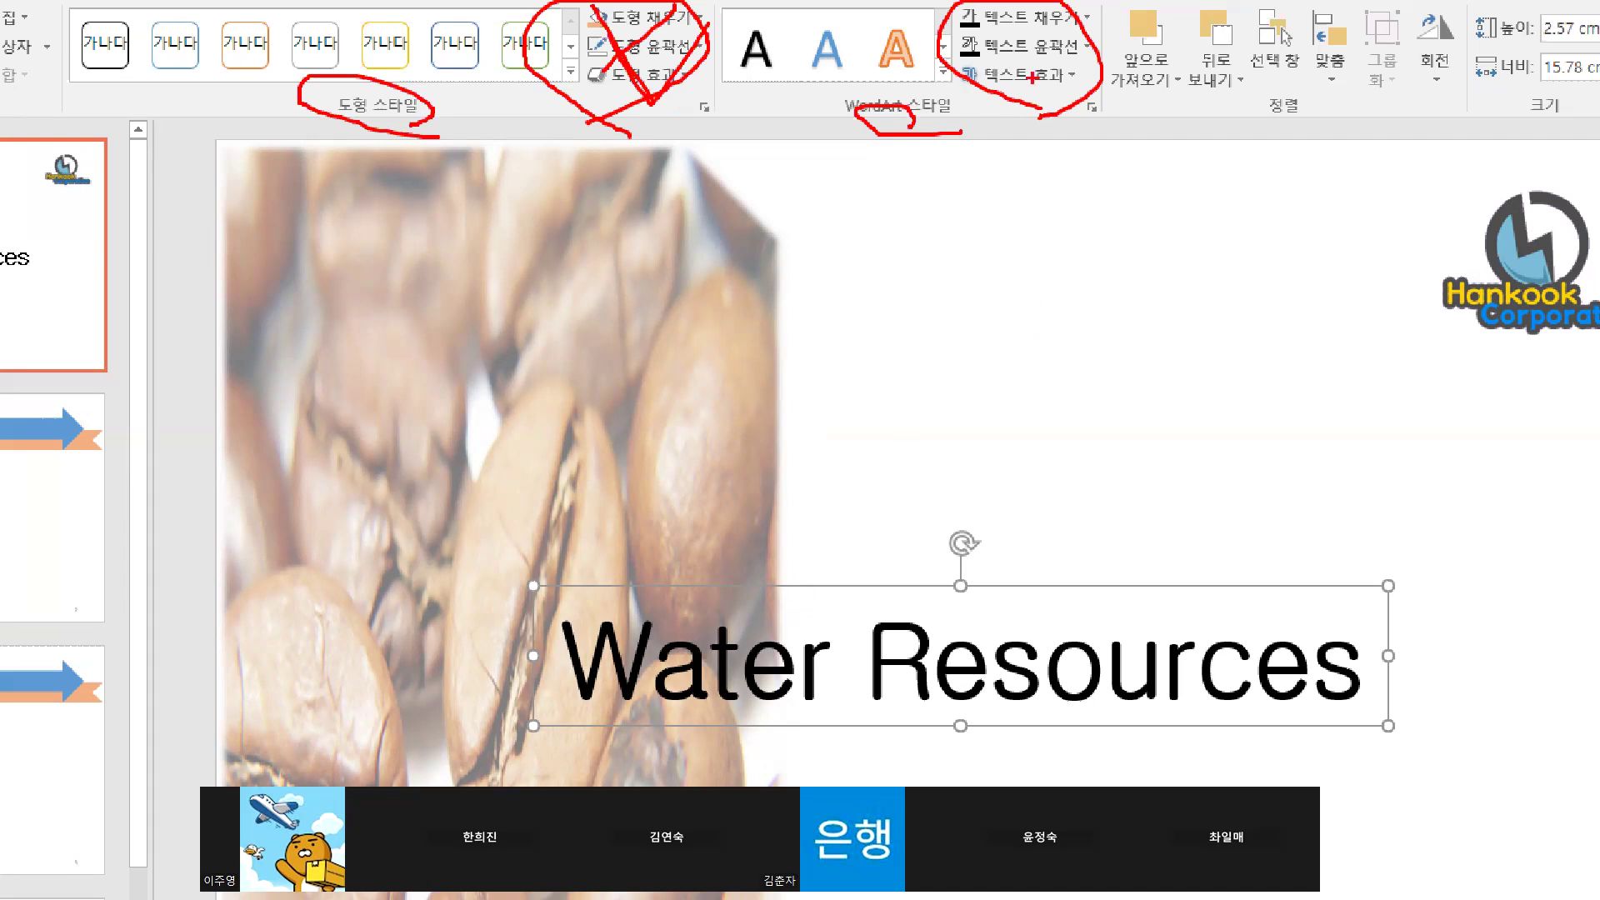
{"action": "mouse_move", "coordinate": [1093, 135]}
{"action": "left_mouse_down"}
{"action": "mouse_move", "coordinate": [879, 82]}
{"action": "mouse_move", "coordinate": [1083, 80]}
{"action": "mouse_move", "coordinate": [954, 21]}
{"action": "mouse_move", "coordinate": [1067, 157]}
{"action": "left_mouse_up"}
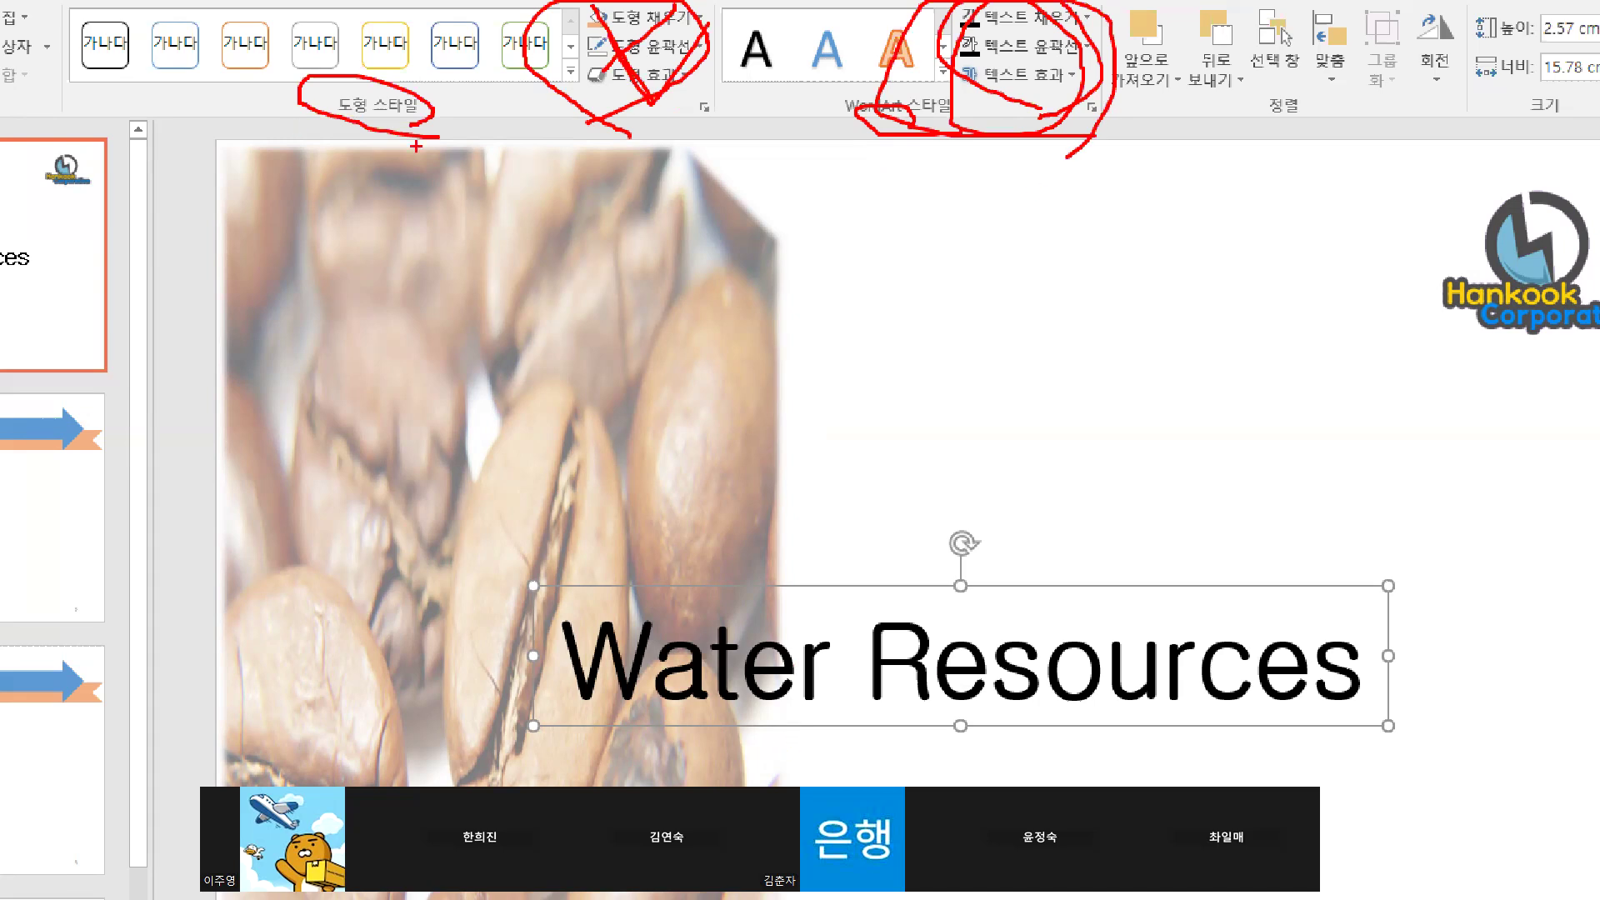
{"action": "mouse_move", "coordinate": [614, 119]}
{"action": "left_mouse_down"}
{"action": "mouse_move", "coordinate": [584, 33]}
{"action": "mouse_move", "coordinate": [660, 114]}
{"action": "left_mouse_up"}
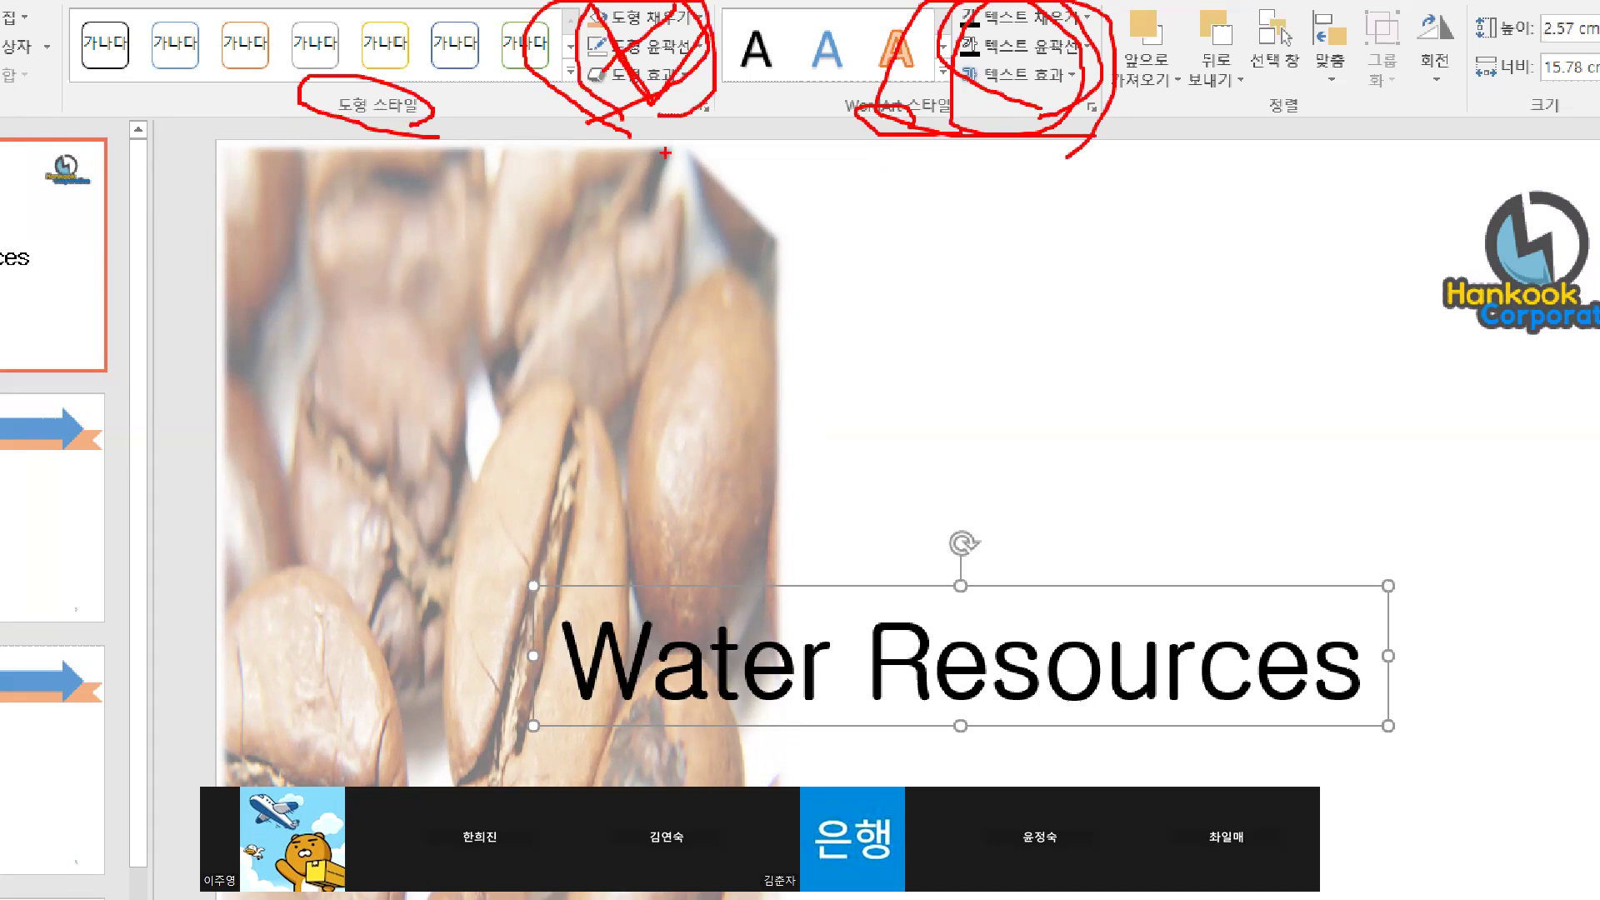
{"action": "key", "text": "Escape"}
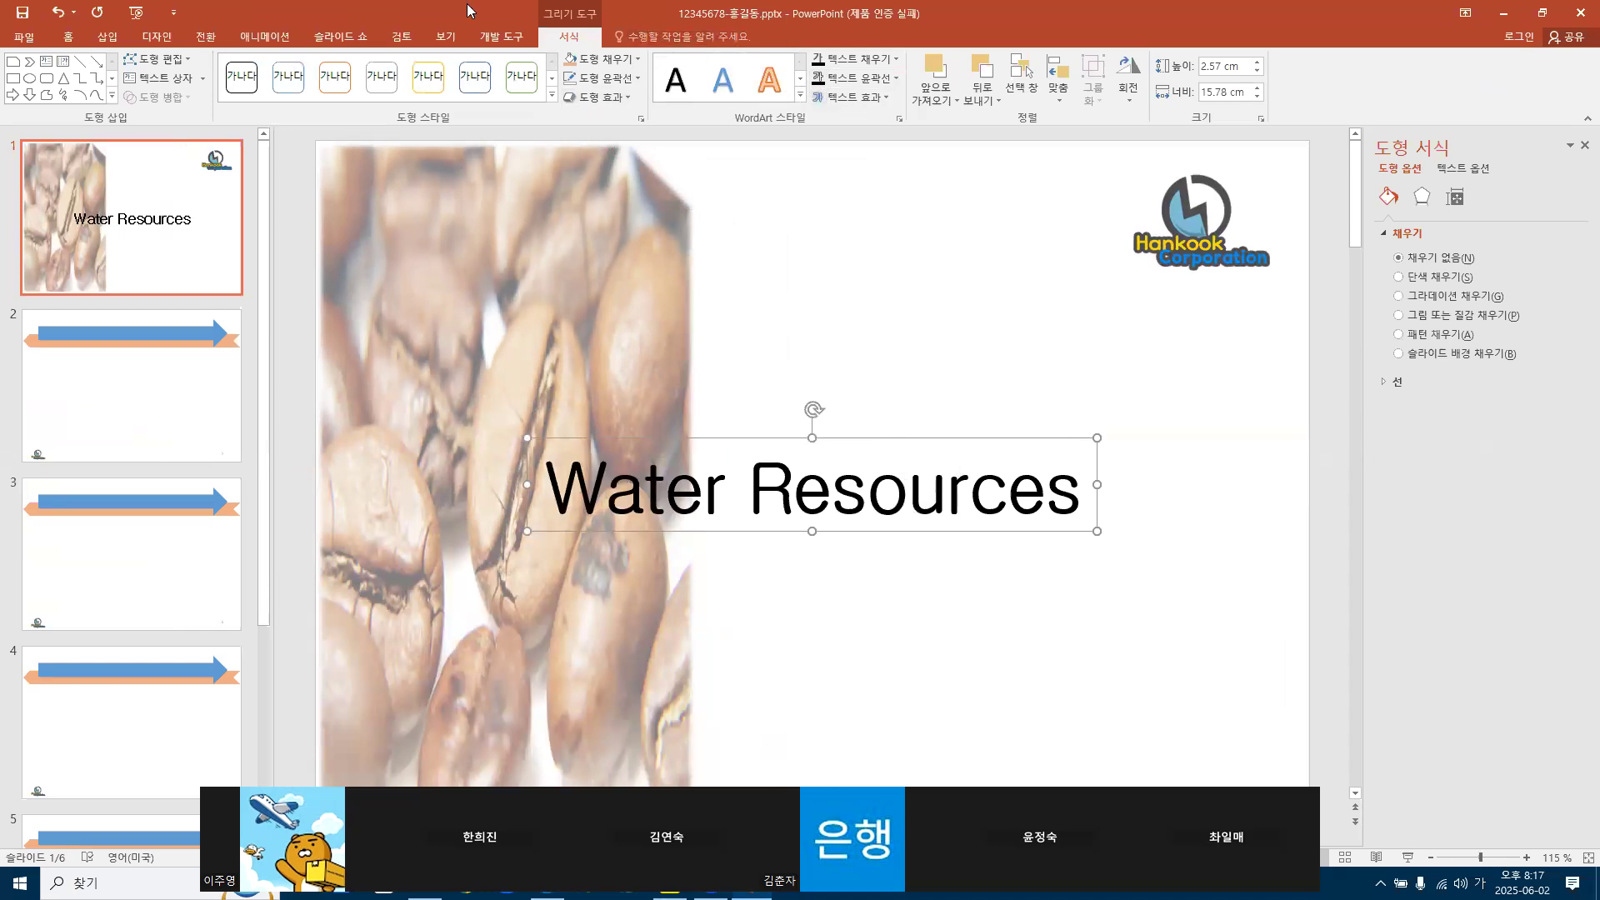
{"action": "left_click", "coordinate": [887, 99]}
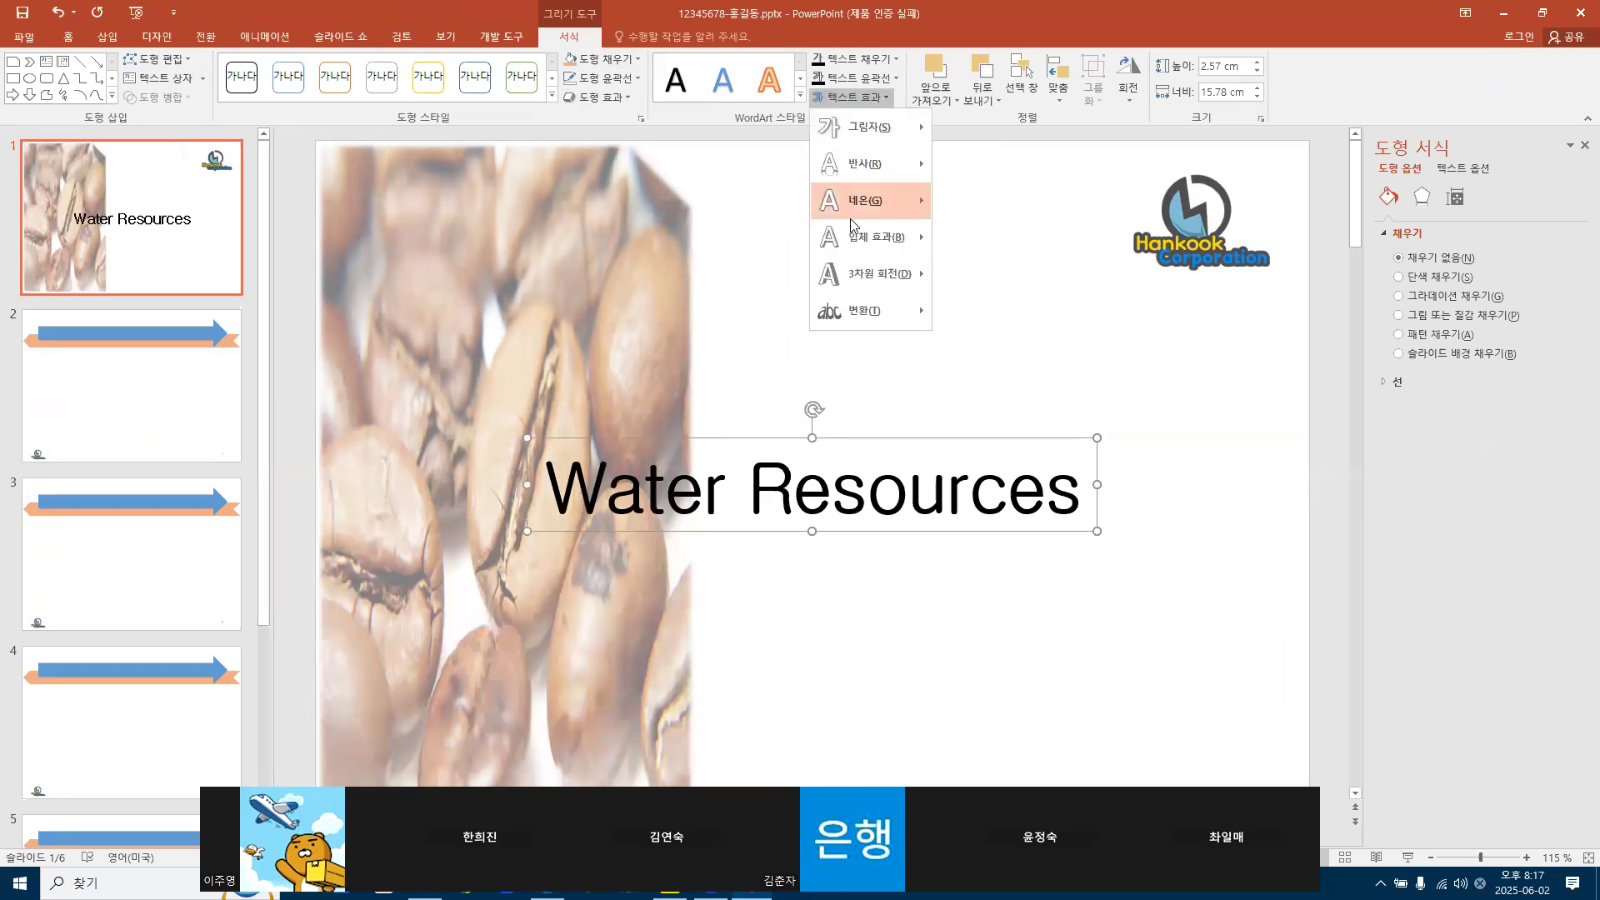
{"action": "mouse_move", "coordinate": [860, 315]}
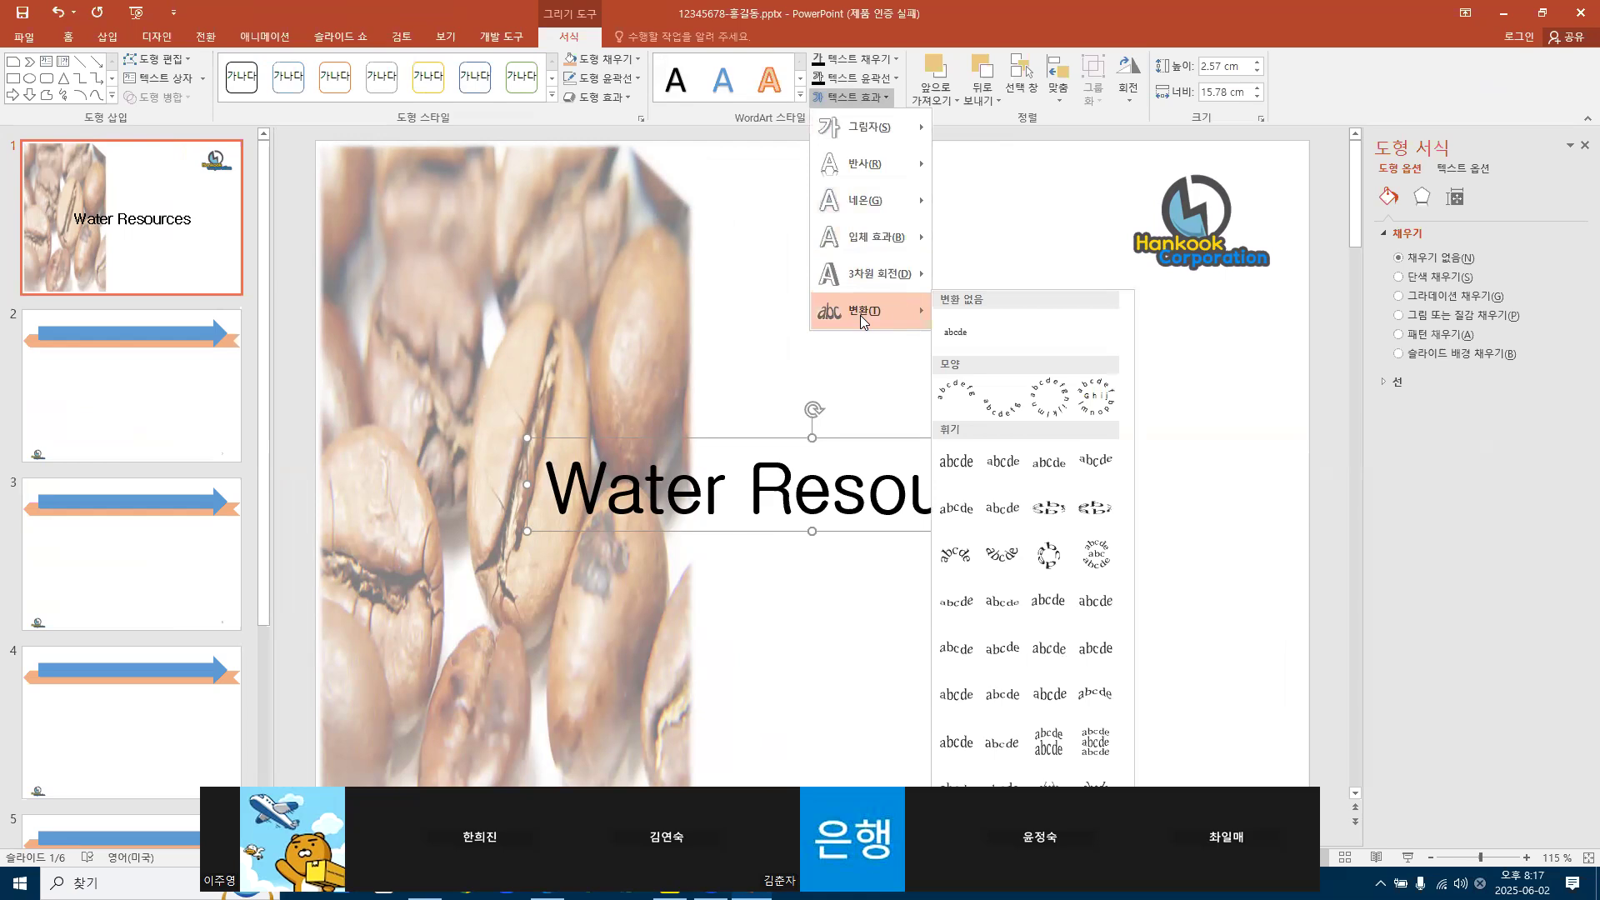
{"action": "left_click", "coordinate": [462, 4]}
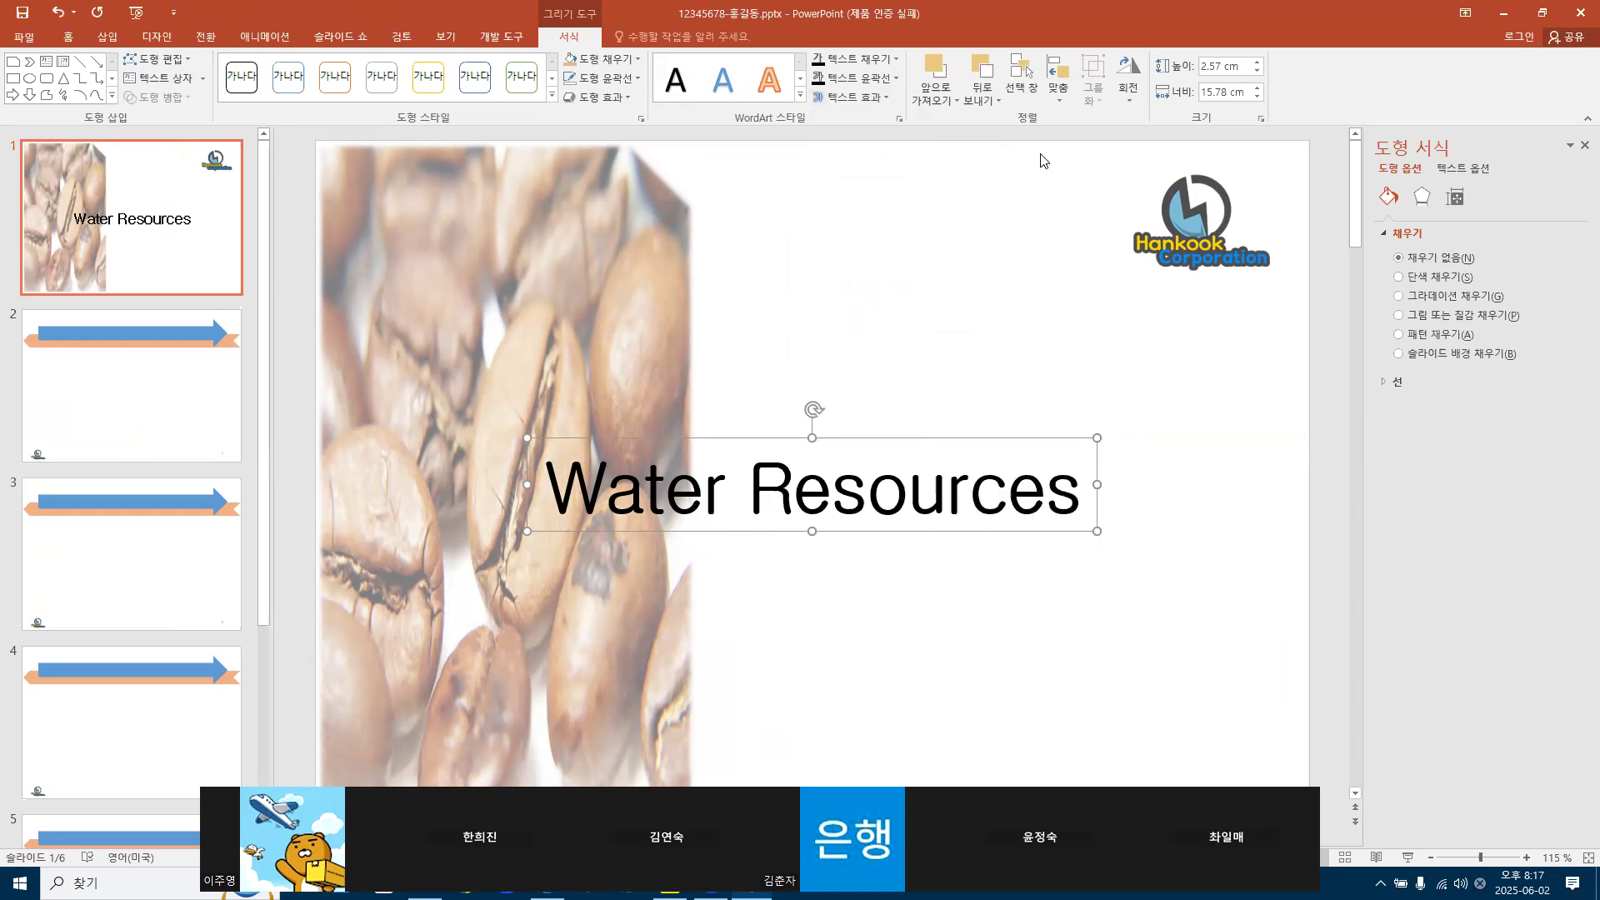
{"action": "left_click_drag", "start_coordinate": [1043, 161], "coordinate": [1040, 160]}
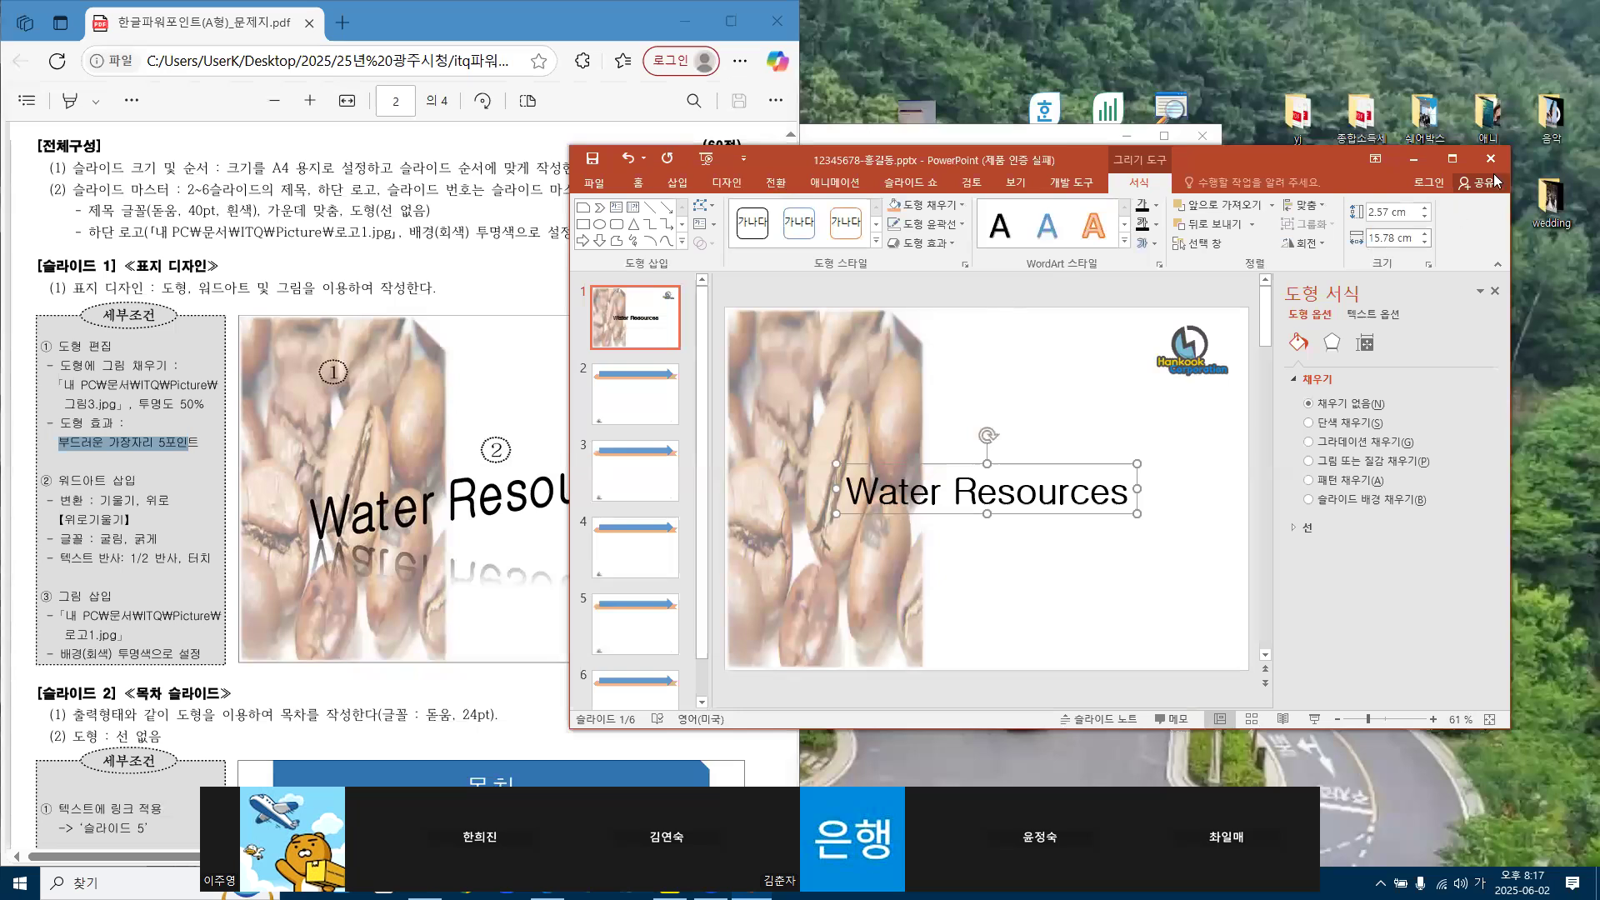
{"action": "left_click", "coordinate": [1450, 159]}
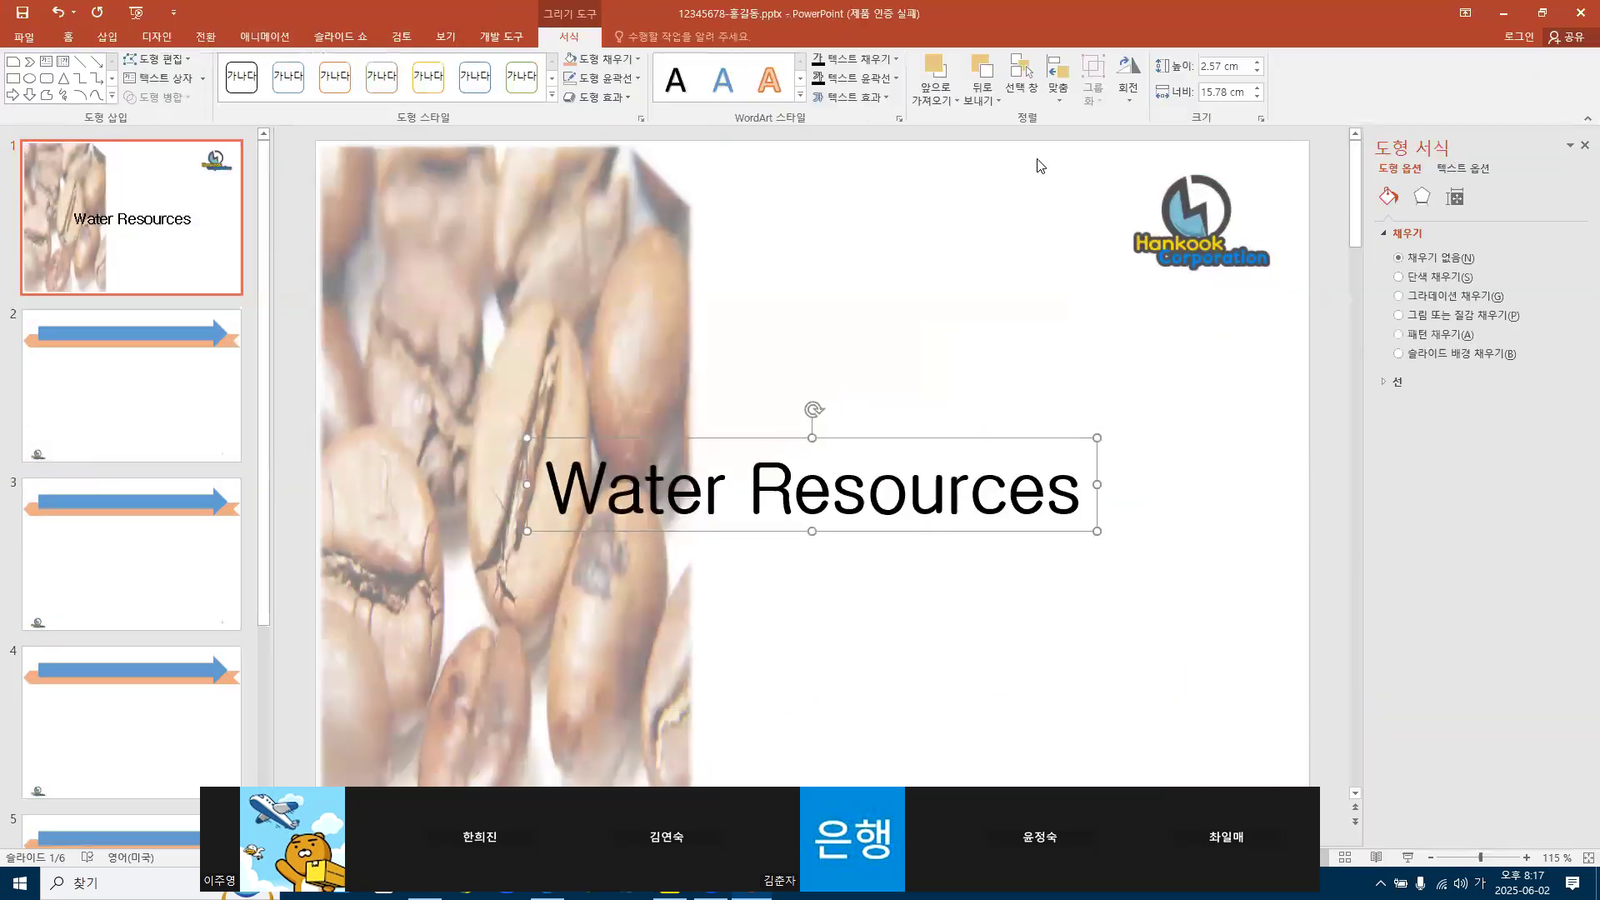
Apply the 위로 기울기 (slant up) transform text effect to the "Water Resources" WordArt
{"action": "left_click", "coordinate": [886, 103]}
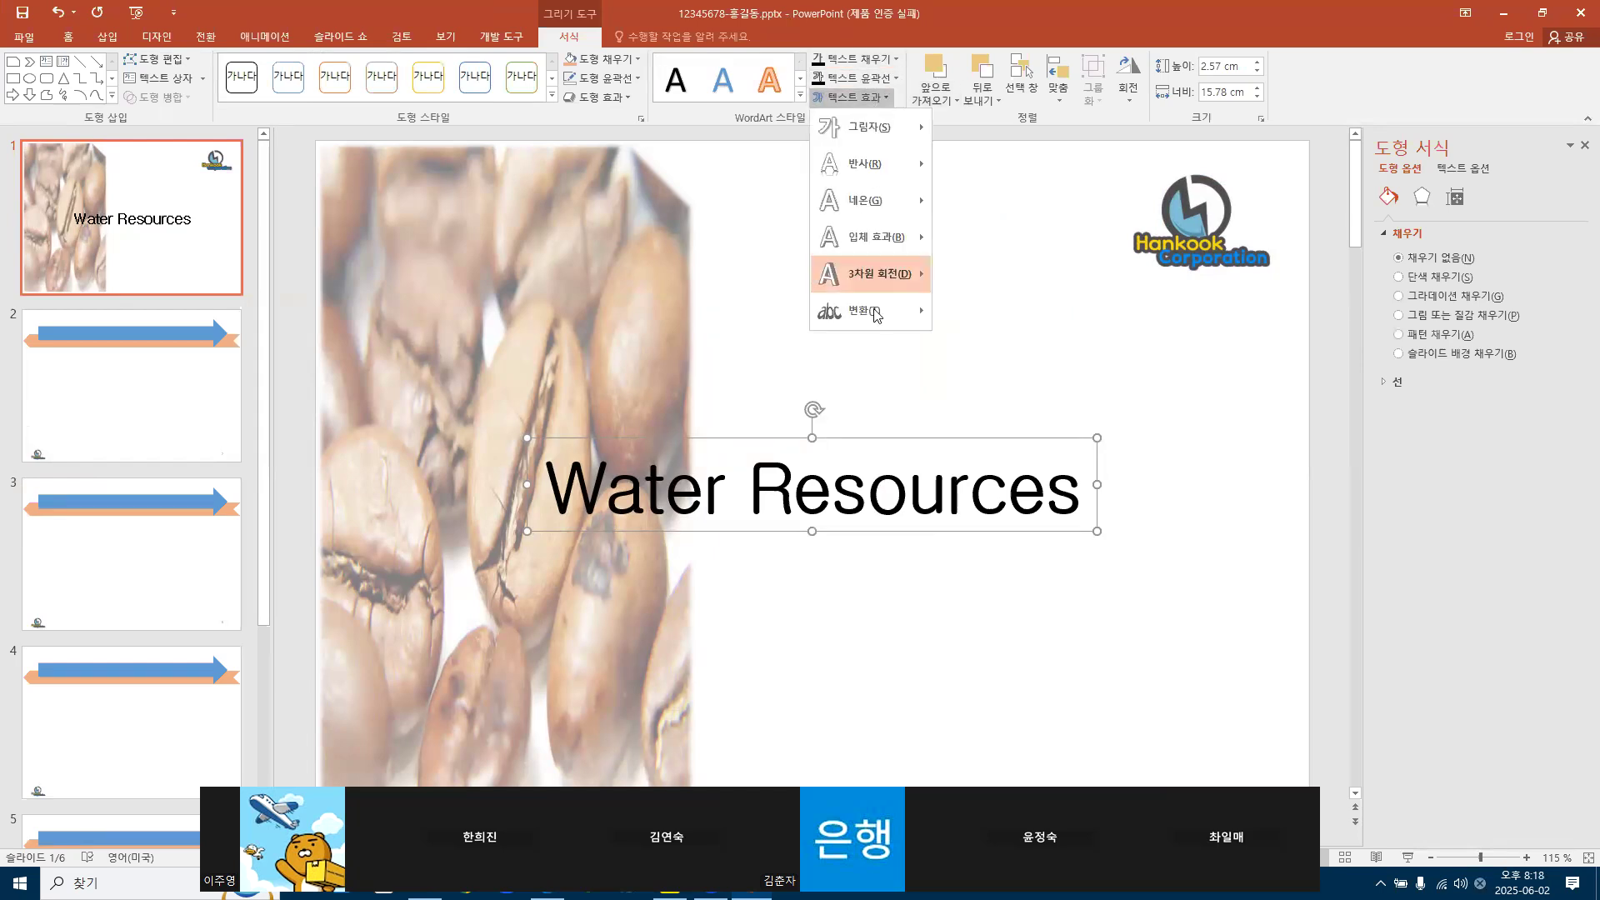
{"action": "mouse_move", "coordinate": [863, 315]}
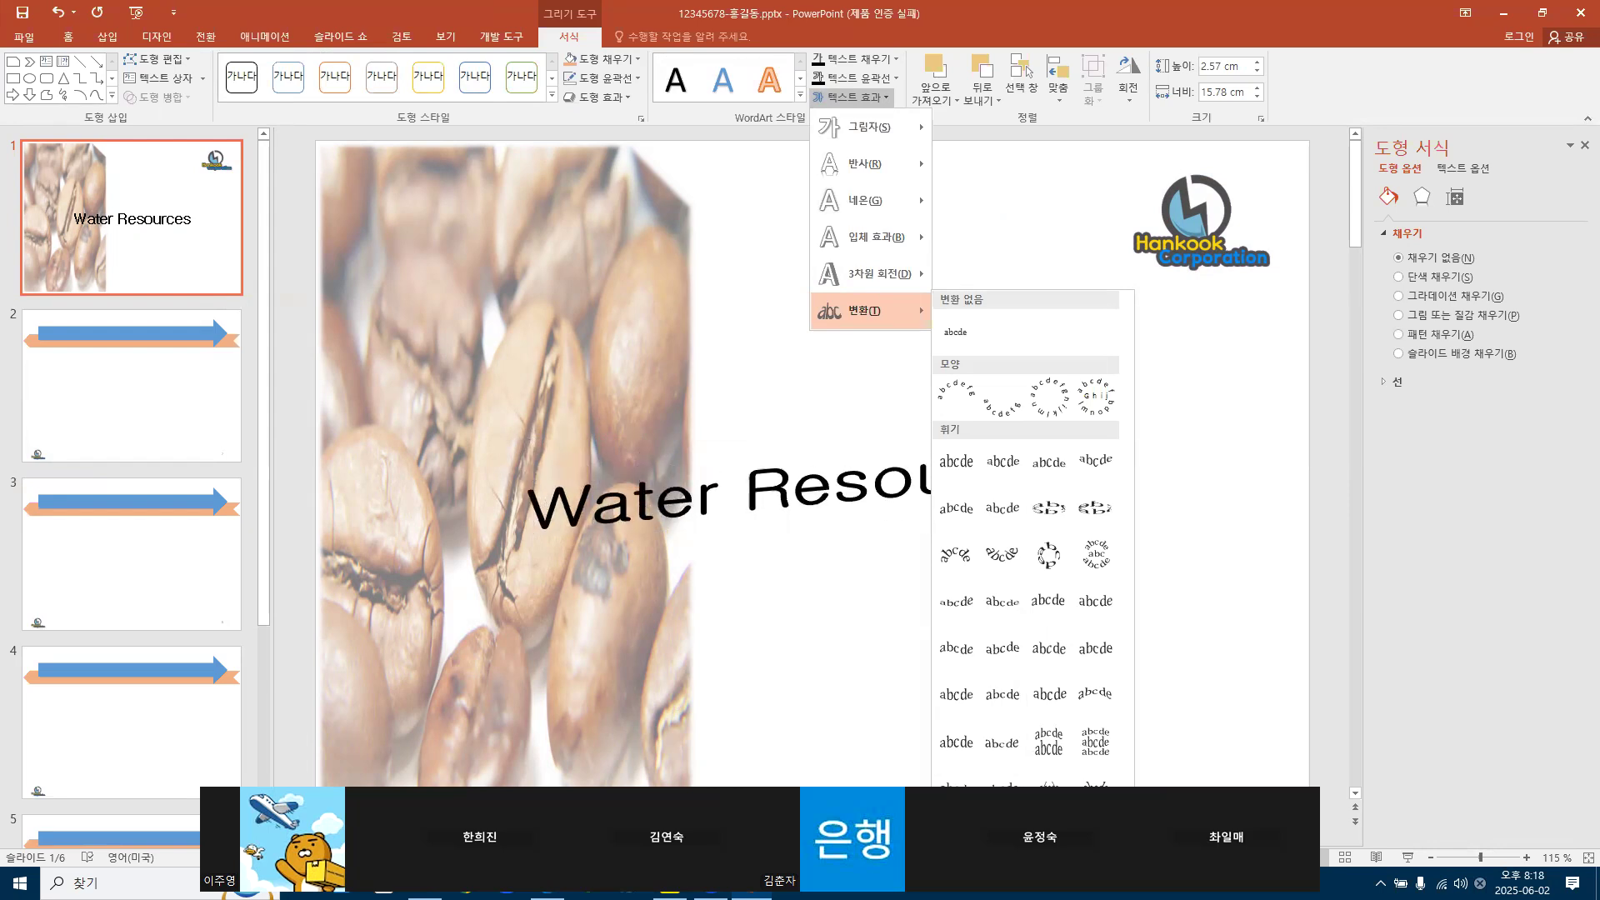
{"action": "left_click", "coordinate": [956, 835]}
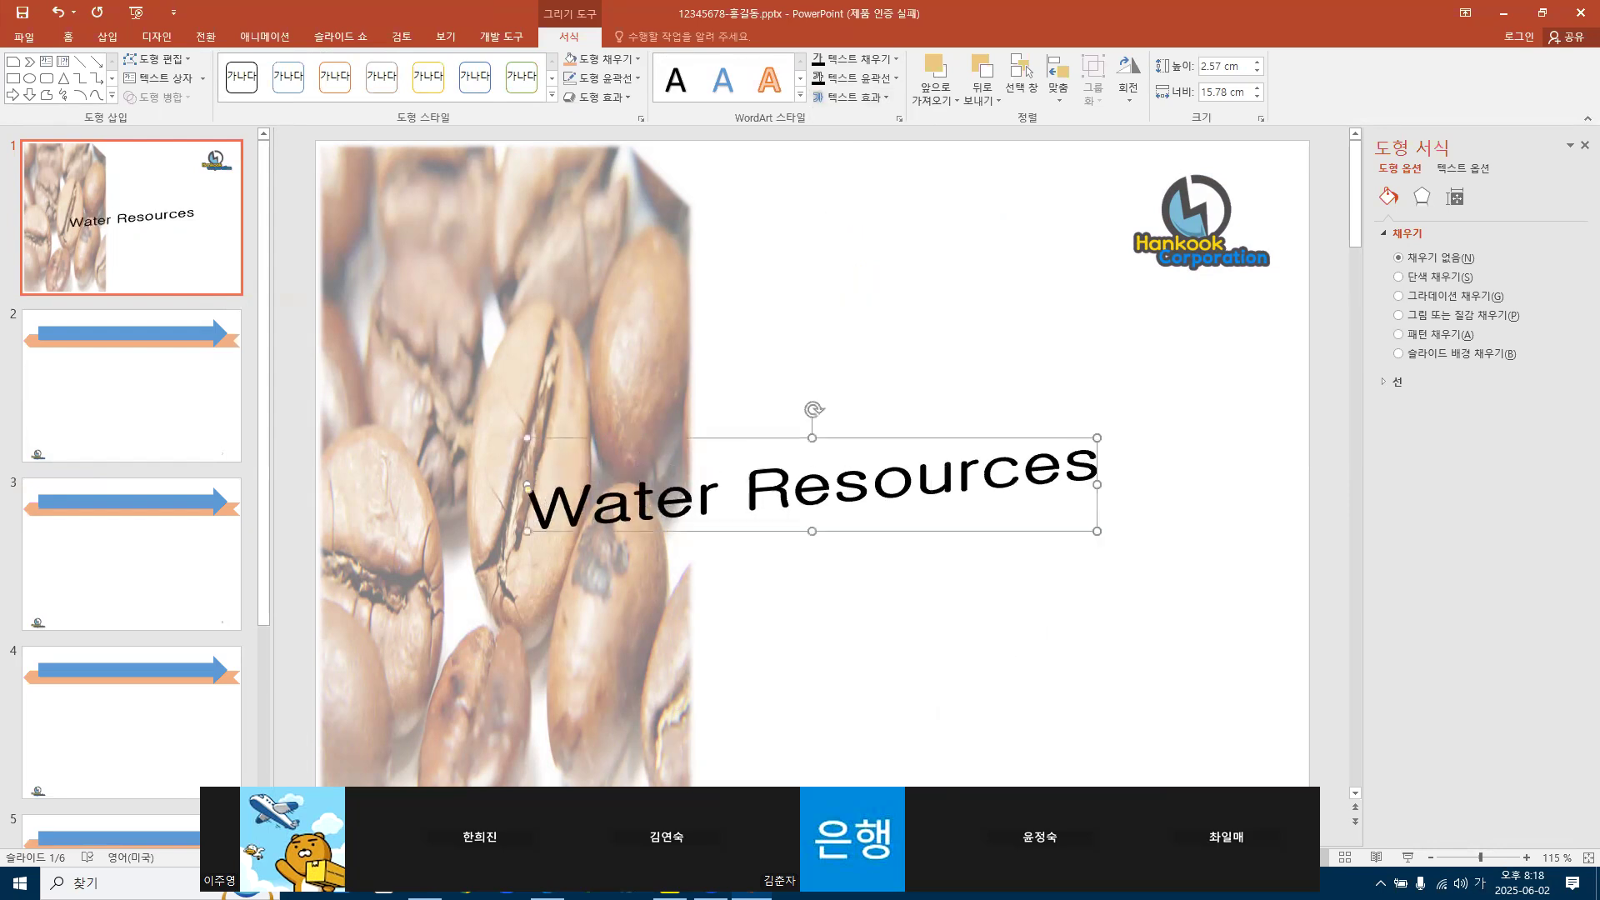
Check the exam PDF's reflection condition and apply the 1/2 반사, 터치 text reflection to the "Water Resources" WordArt
{"action": "double_click", "coordinate": [420, 9]}
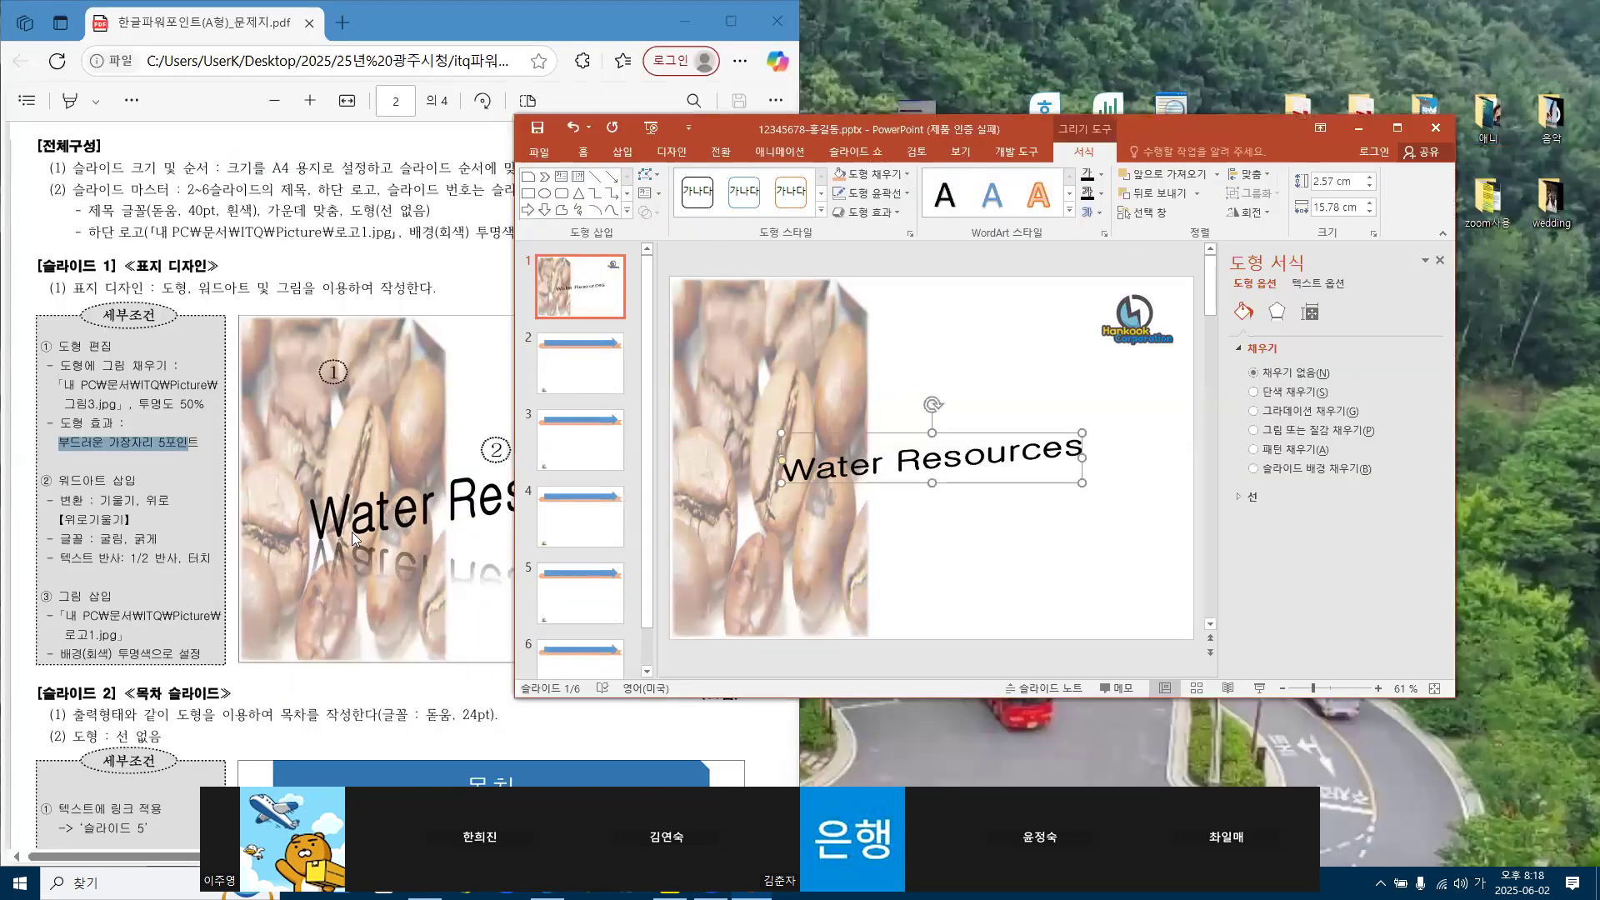
{"action": "left_click", "coordinate": [1397, 127]}
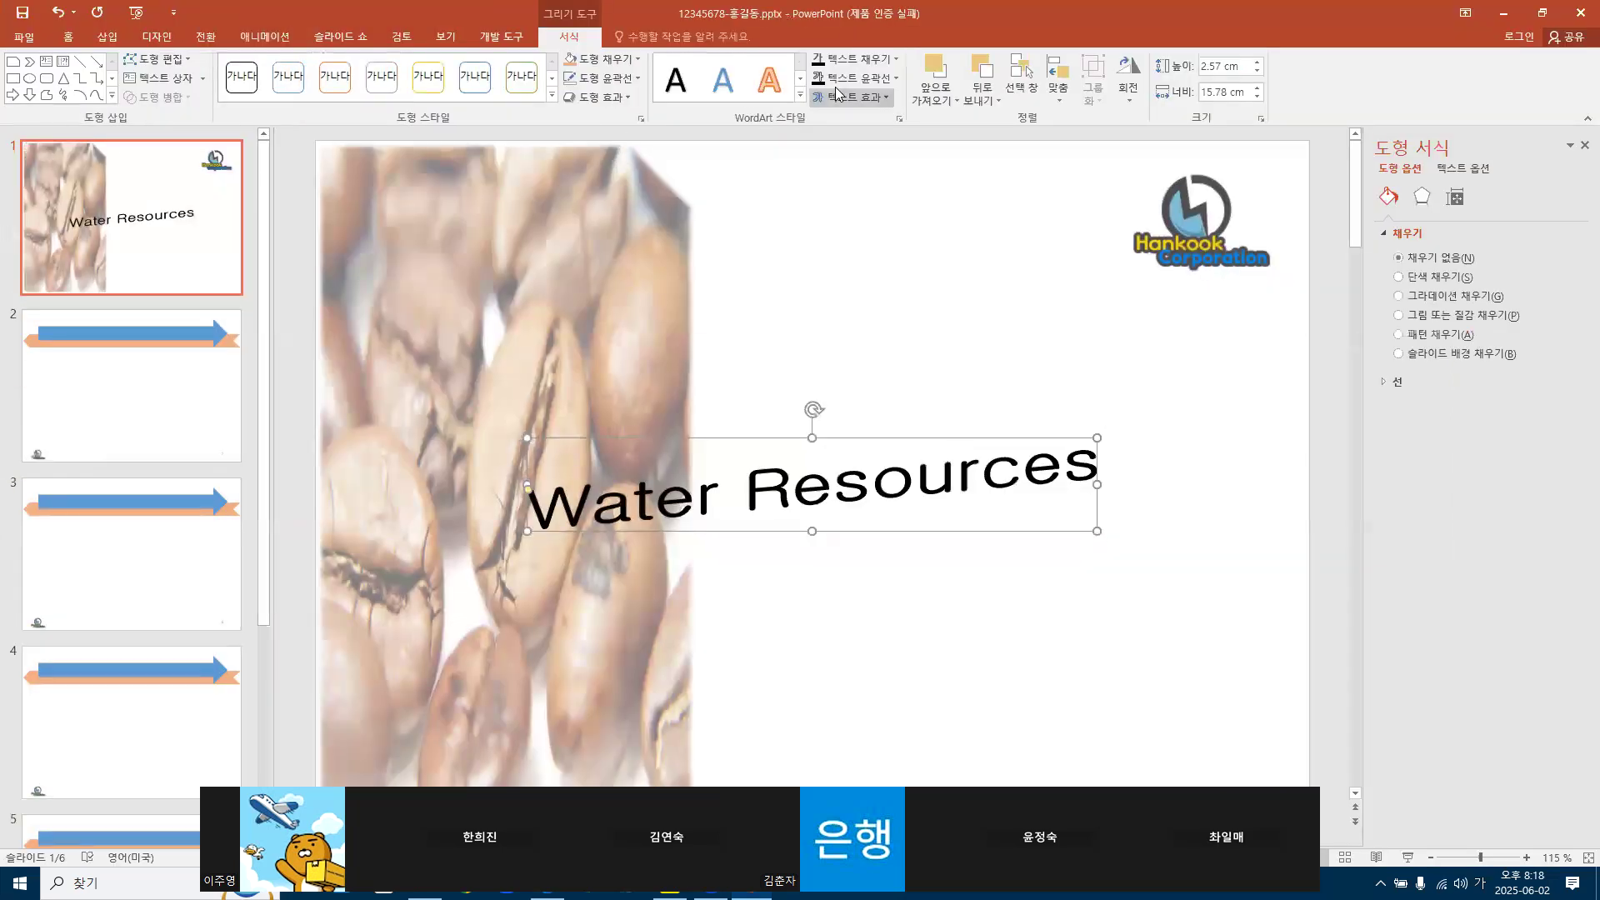
{"action": "left_click", "coordinate": [888, 98]}
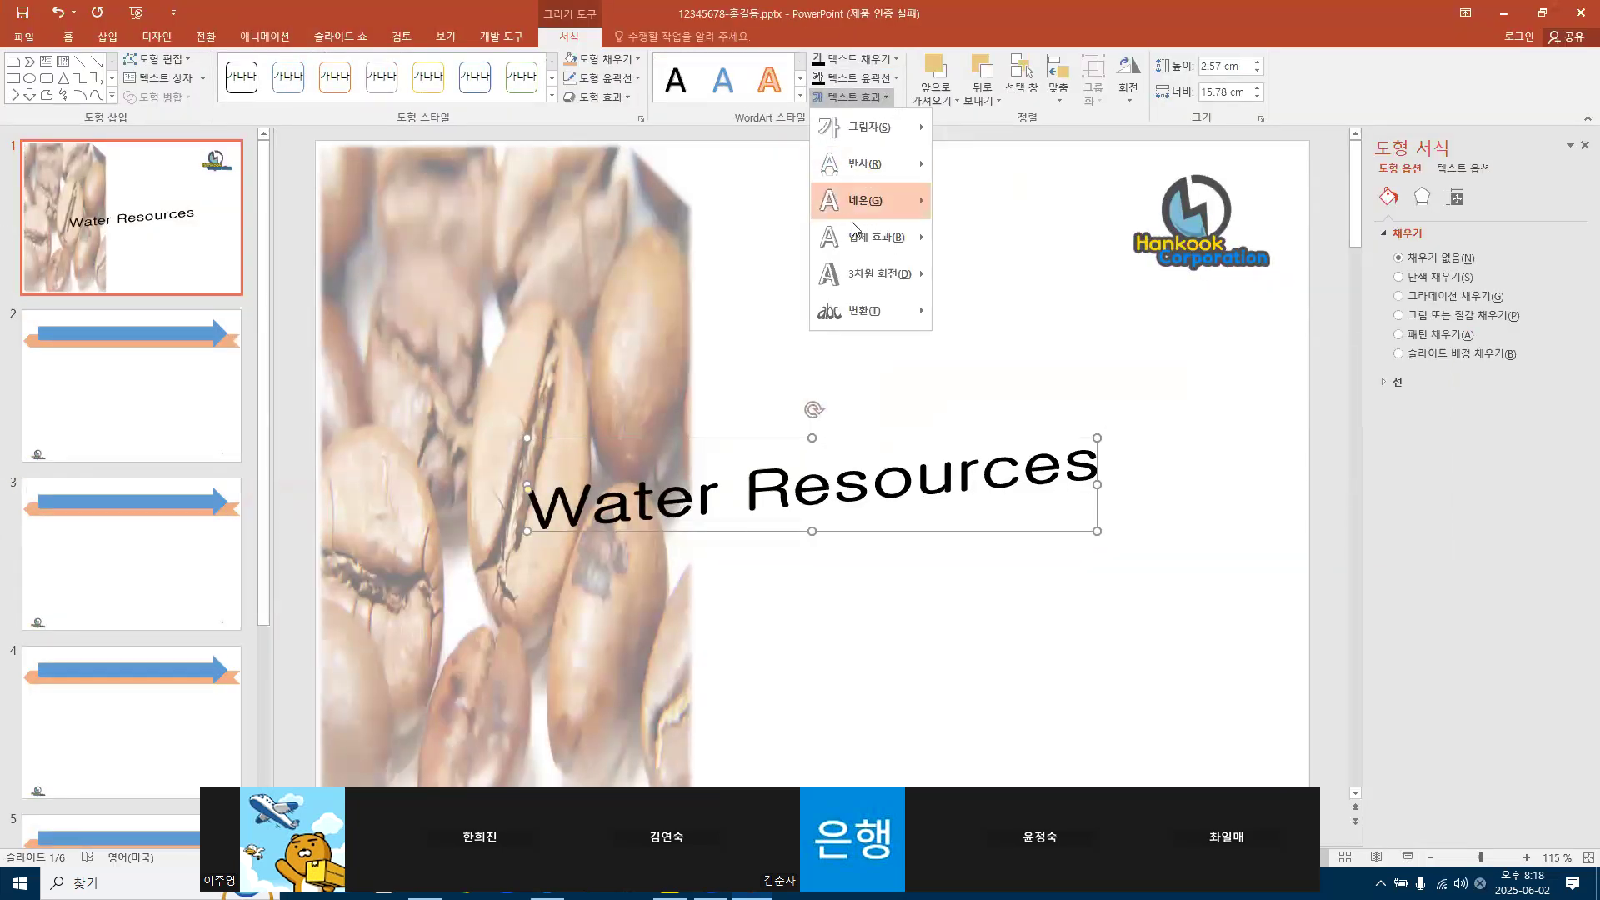
{"action": "mouse_move", "coordinate": [877, 169]}
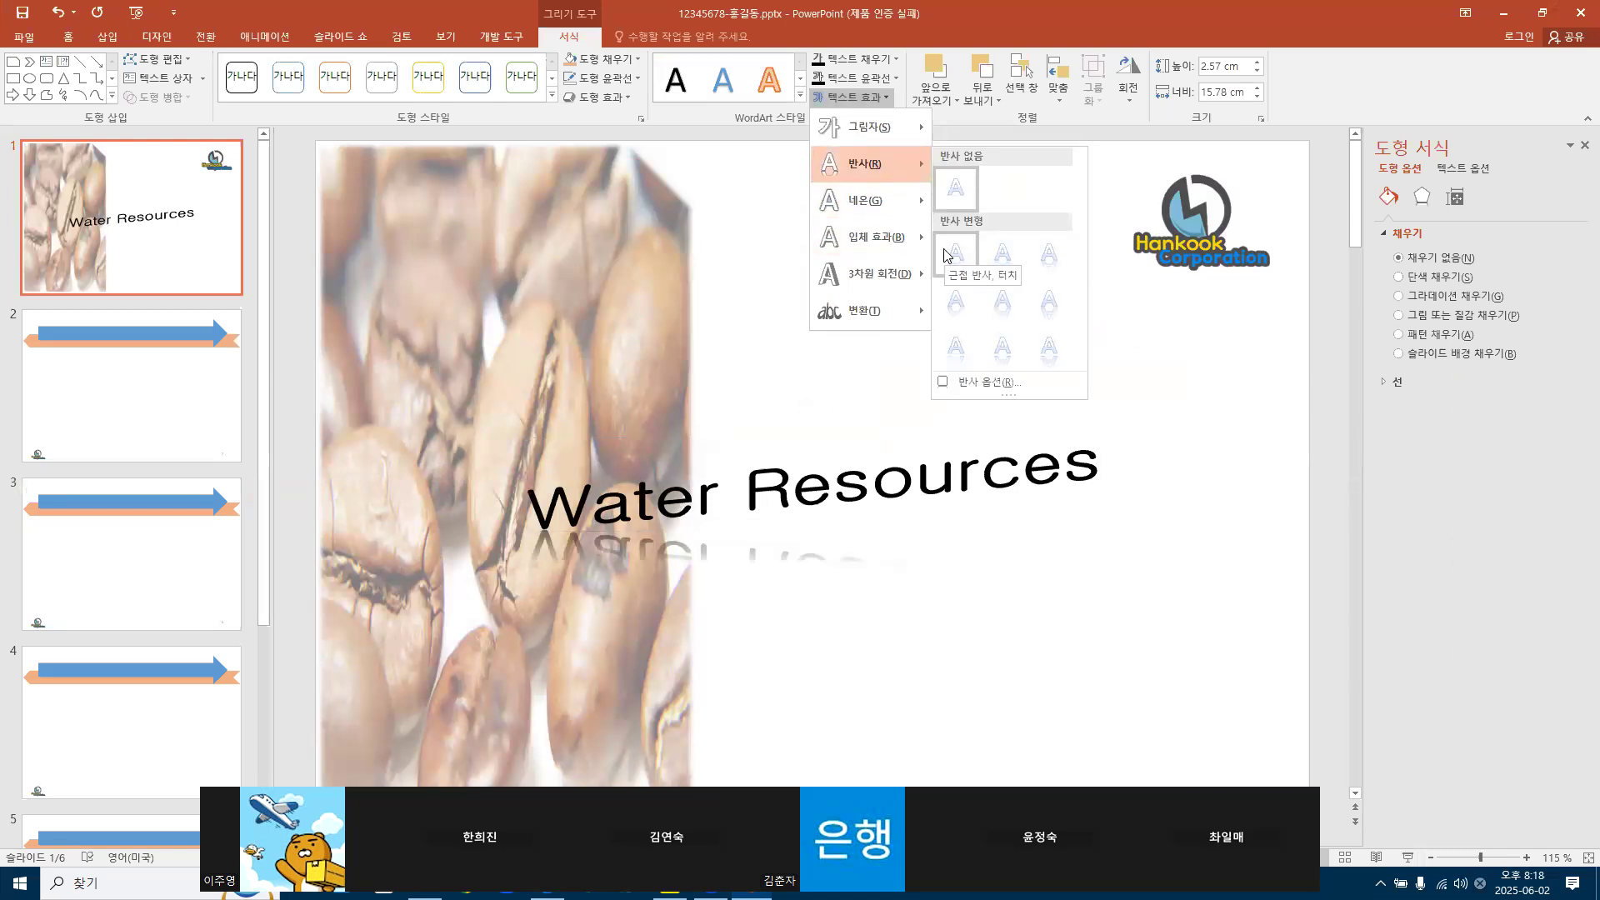
{"action": "left_click", "coordinate": [1005, 254]}
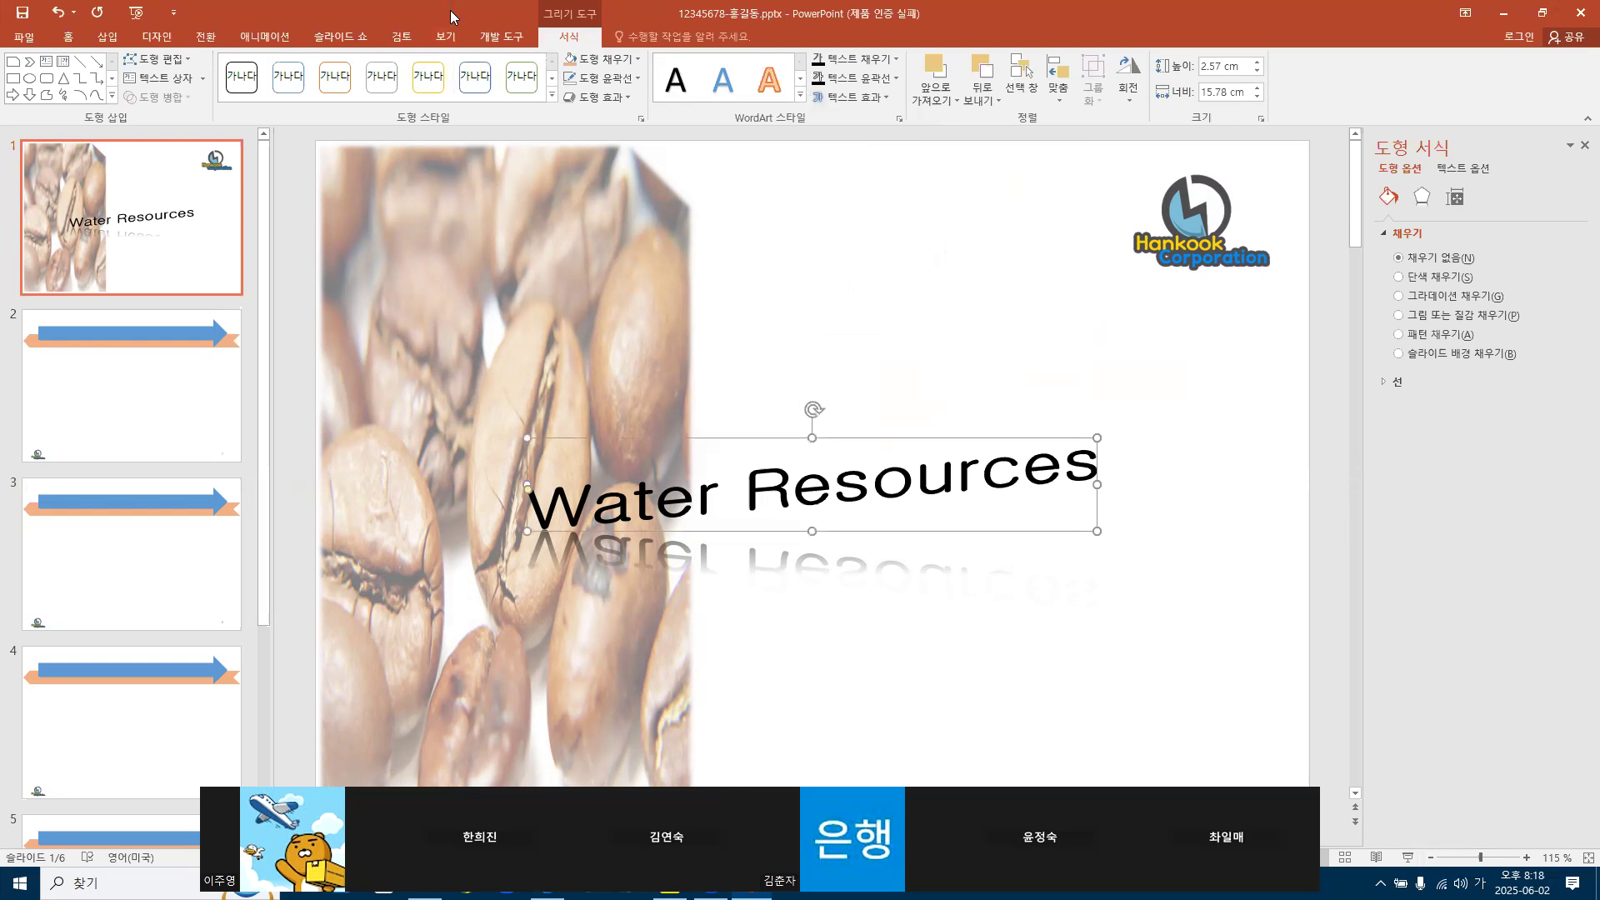
Place the presentation beside the exam PDF and review the PDF's 위로 기울기 transform condition for the WordArt
{"action": "key", "text": "super+Right"}
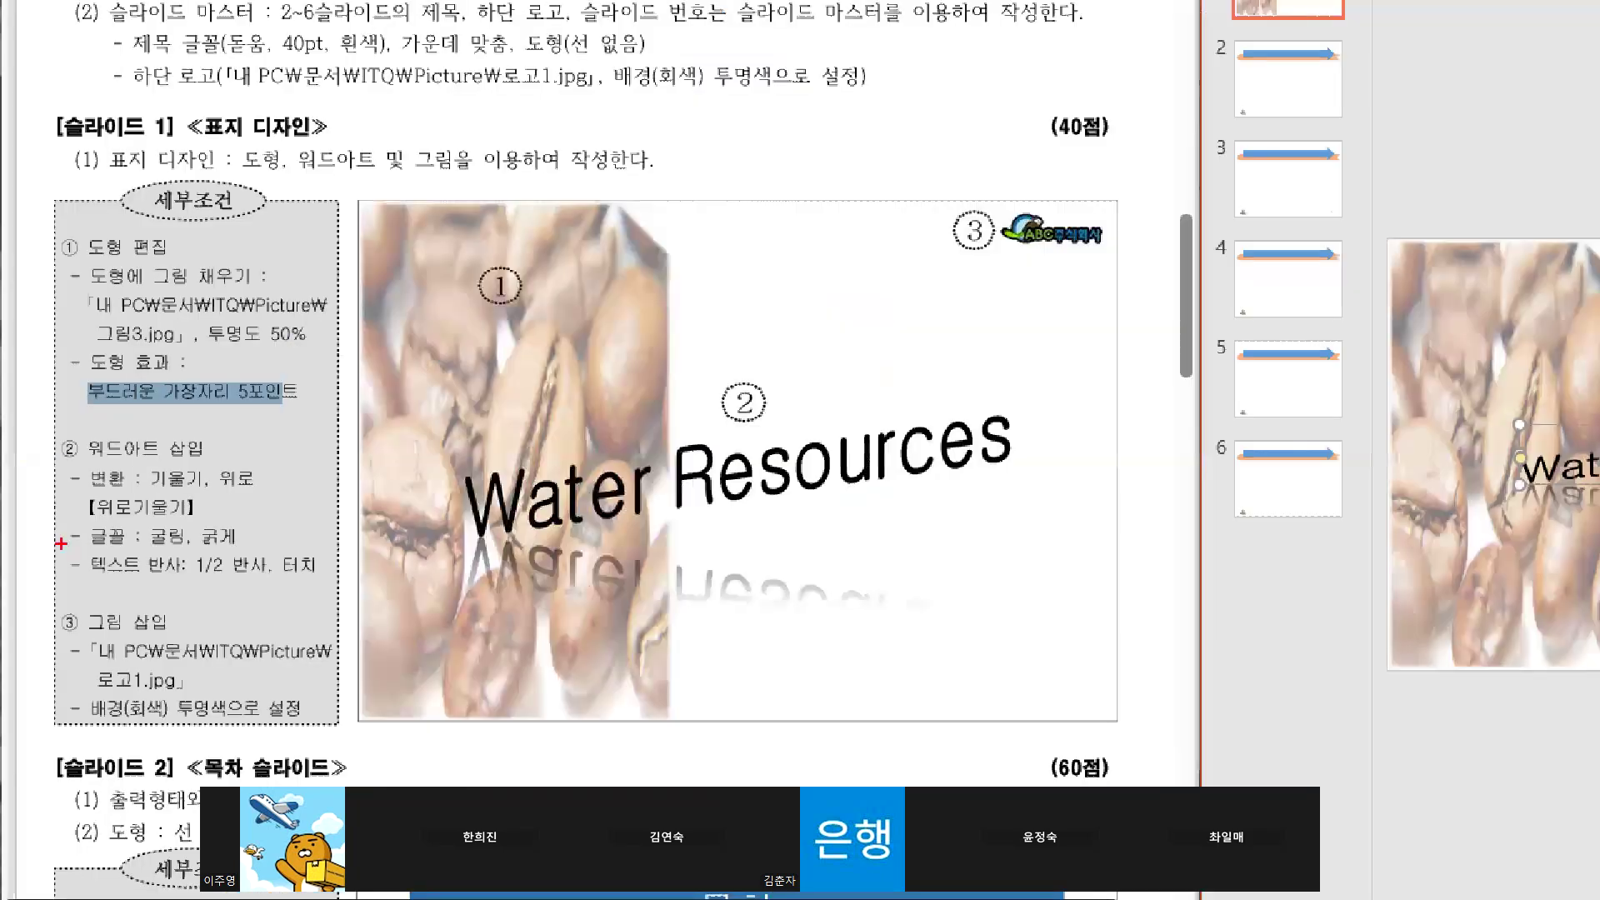
{"action": "mouse_move", "coordinate": [154, 491]}
{"action": "left_mouse_down"}
{"action": "mouse_move", "coordinate": [272, 493]}
{"action": "mouse_move", "coordinate": [190, 449]}
{"action": "mouse_move", "coordinate": [129, 481]}
{"action": "mouse_move", "coordinate": [185, 518]}
{"action": "mouse_move", "coordinate": [113, 520]}
{"action": "mouse_move", "coordinate": [188, 498]}
{"action": "mouse_move", "coordinate": [193, 516]}
{"action": "left_mouse_up"}
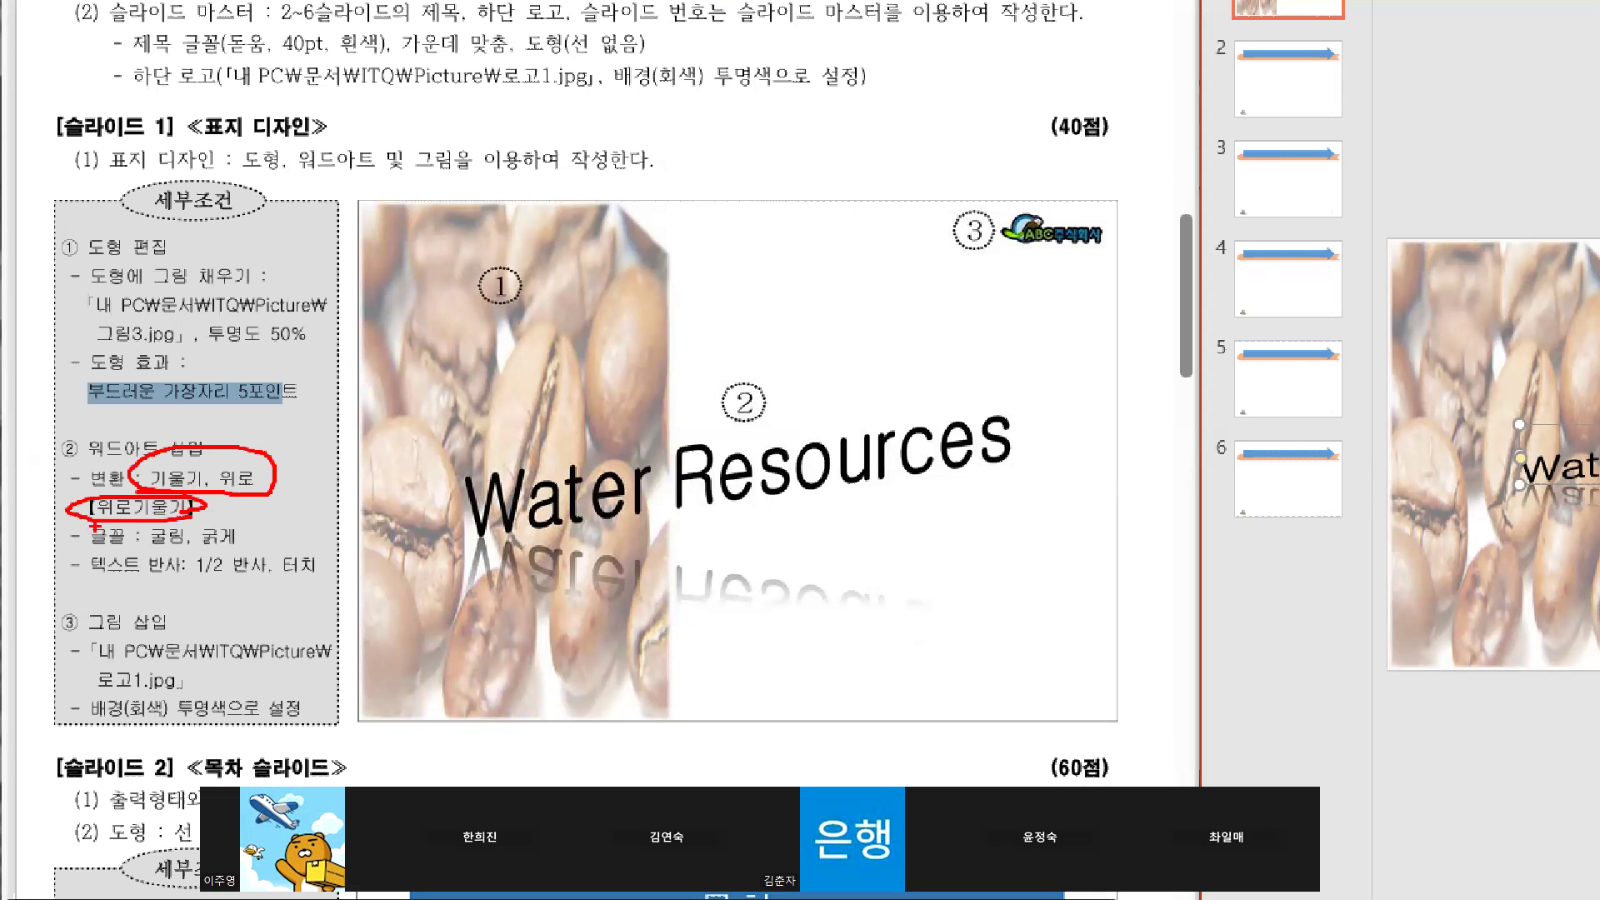
{"action": "left_click_drag", "start_coordinate": [67, 505], "coordinate": [75, 499]}
{"action": "mouse_move", "coordinate": [172, 487]}
{"action": "left_mouse_down"}
{"action": "mouse_move", "coordinate": [127, 477]}
{"action": "mouse_move", "coordinate": [267, 450]}
{"action": "mouse_move", "coordinate": [187, 502]}
{"action": "left_mouse_up"}
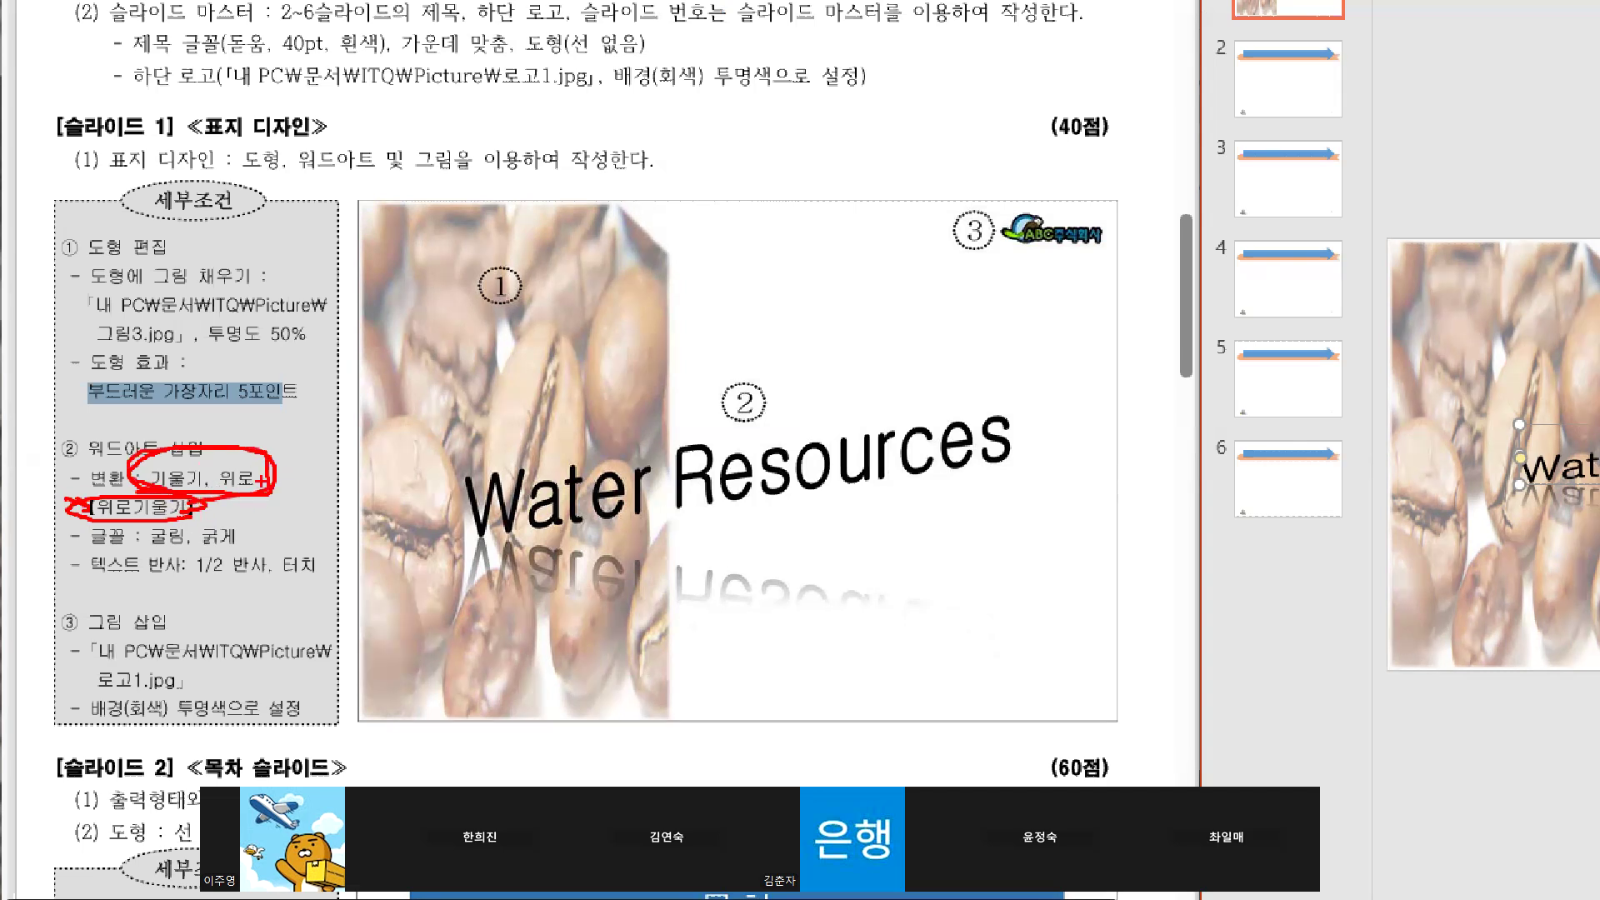
{"action": "key", "text": "Escape"}
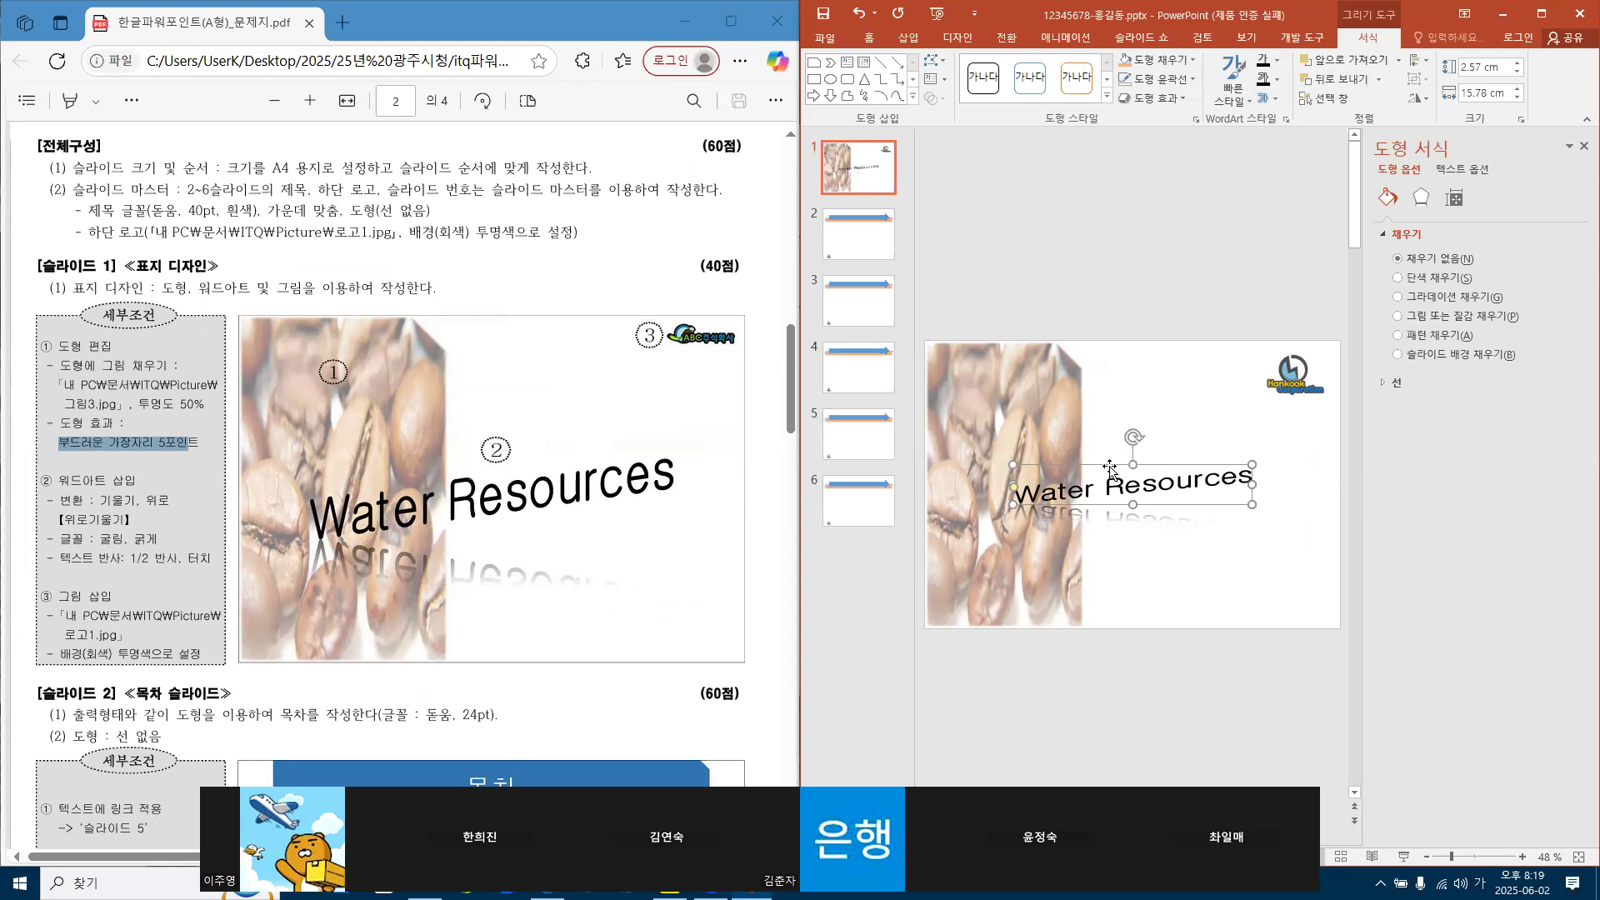
Enlarge the "Water Resources" WordArt to about 20.1 cm wide and 4.6 cm high and move it slightly down across the picture's edge
{"action": "left_click_drag", "start_coordinate": [1110, 469], "coordinate": [1067, 483]}
{"action": "left_click_drag", "start_coordinate": [1208, 483], "coordinate": [1291, 454]}
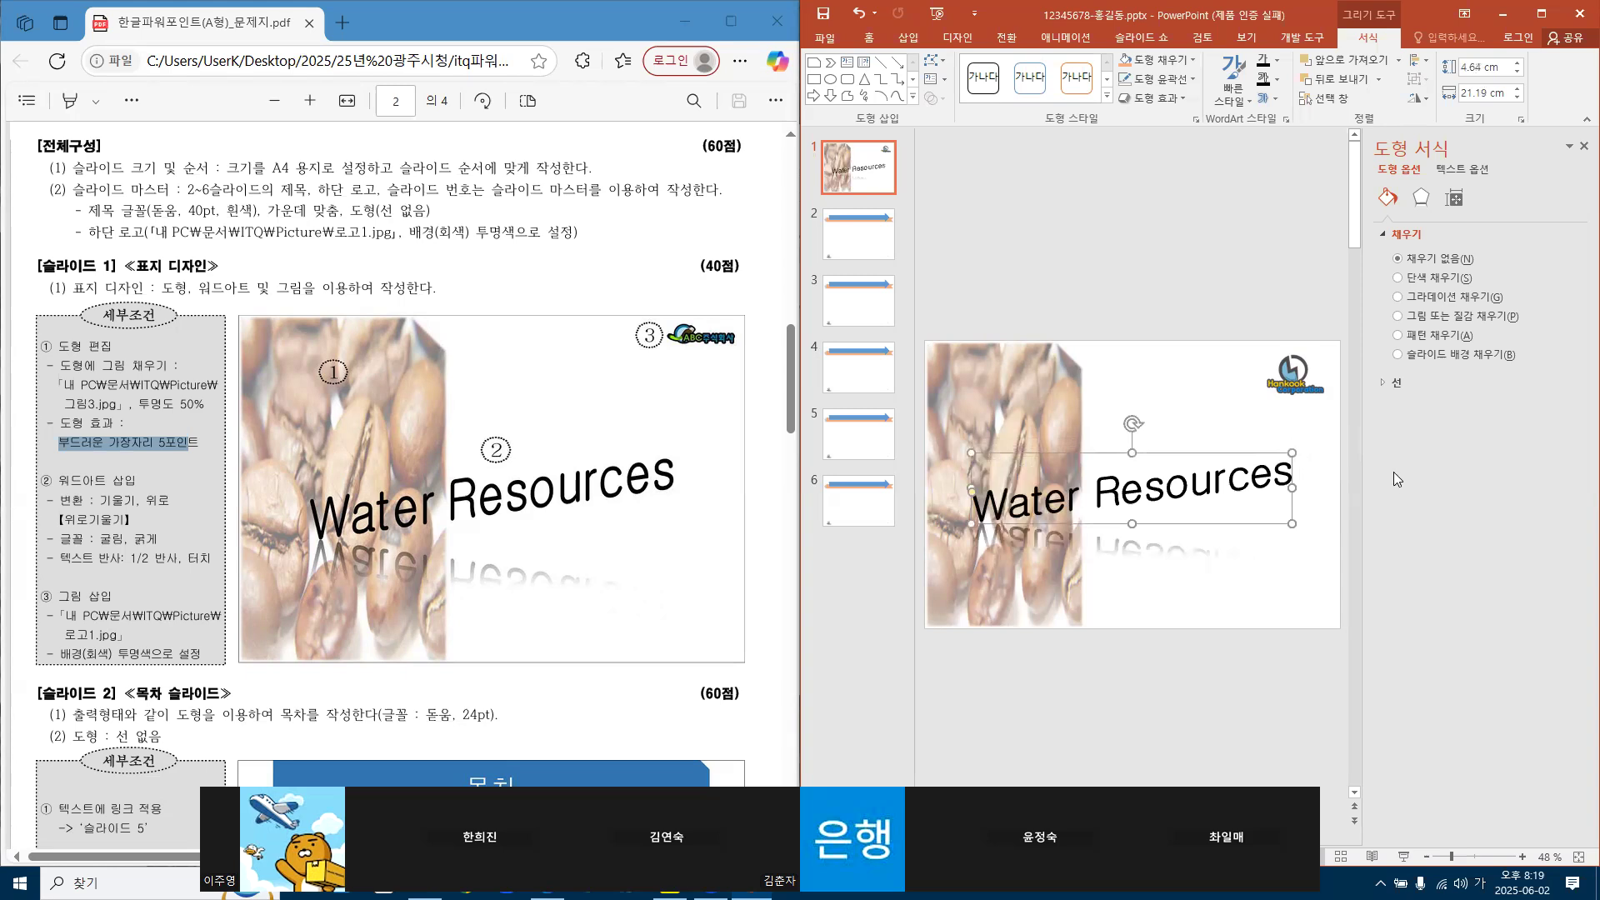
{"action": "left_click_drag", "start_coordinate": [1018, 453], "coordinate": [1019, 462]}
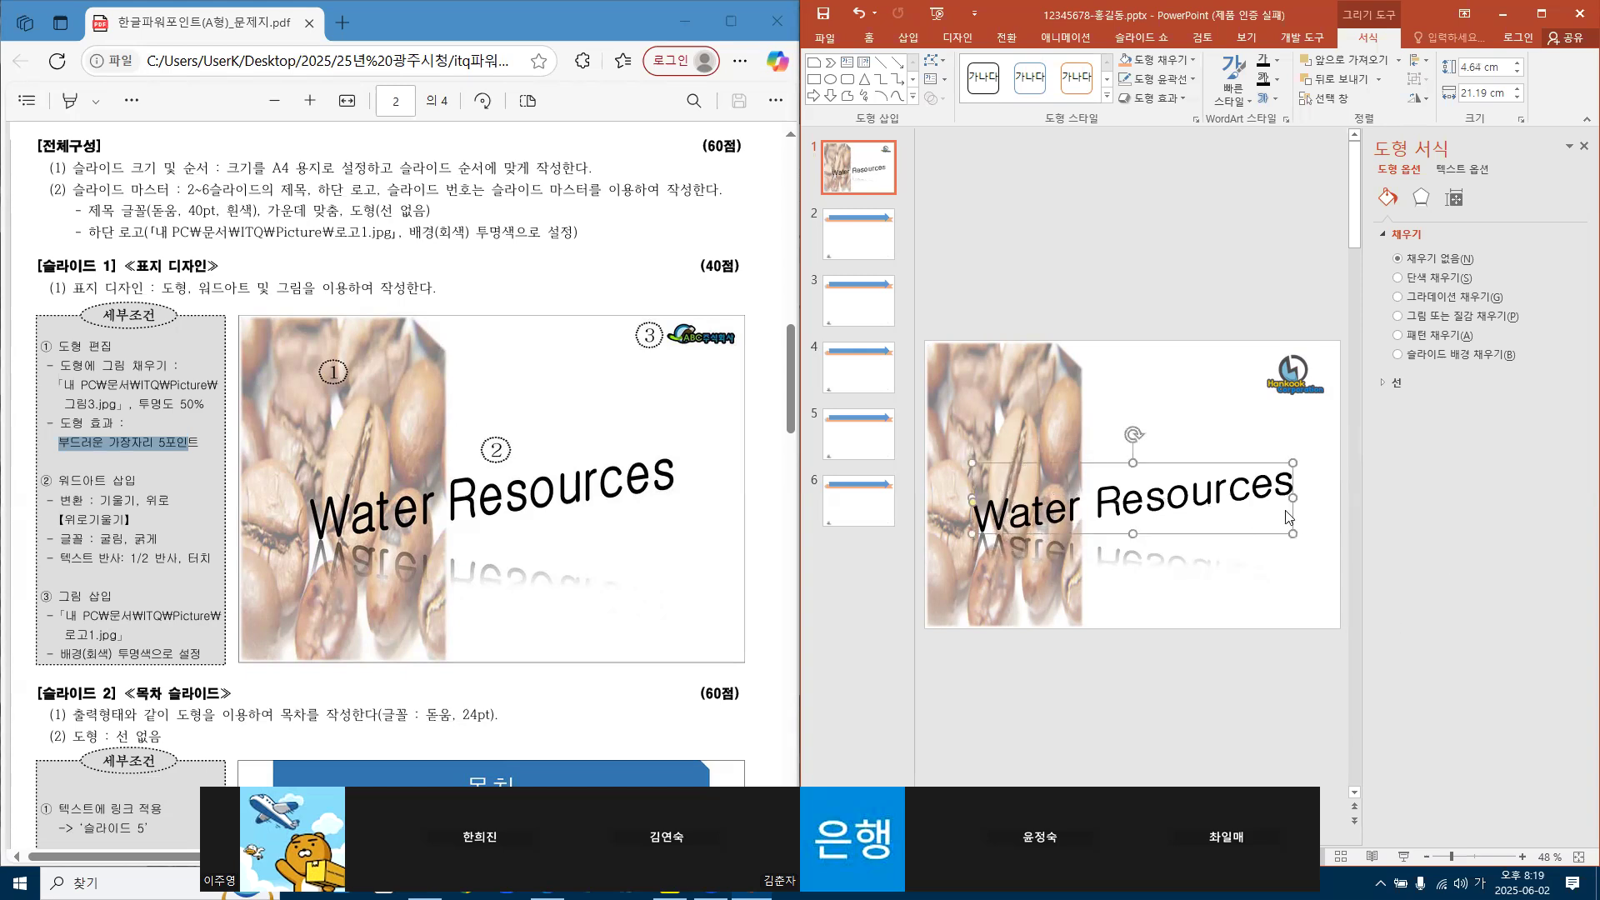
{"action": "left_click_drag", "start_coordinate": [1292, 497], "coordinate": [1283, 493]}
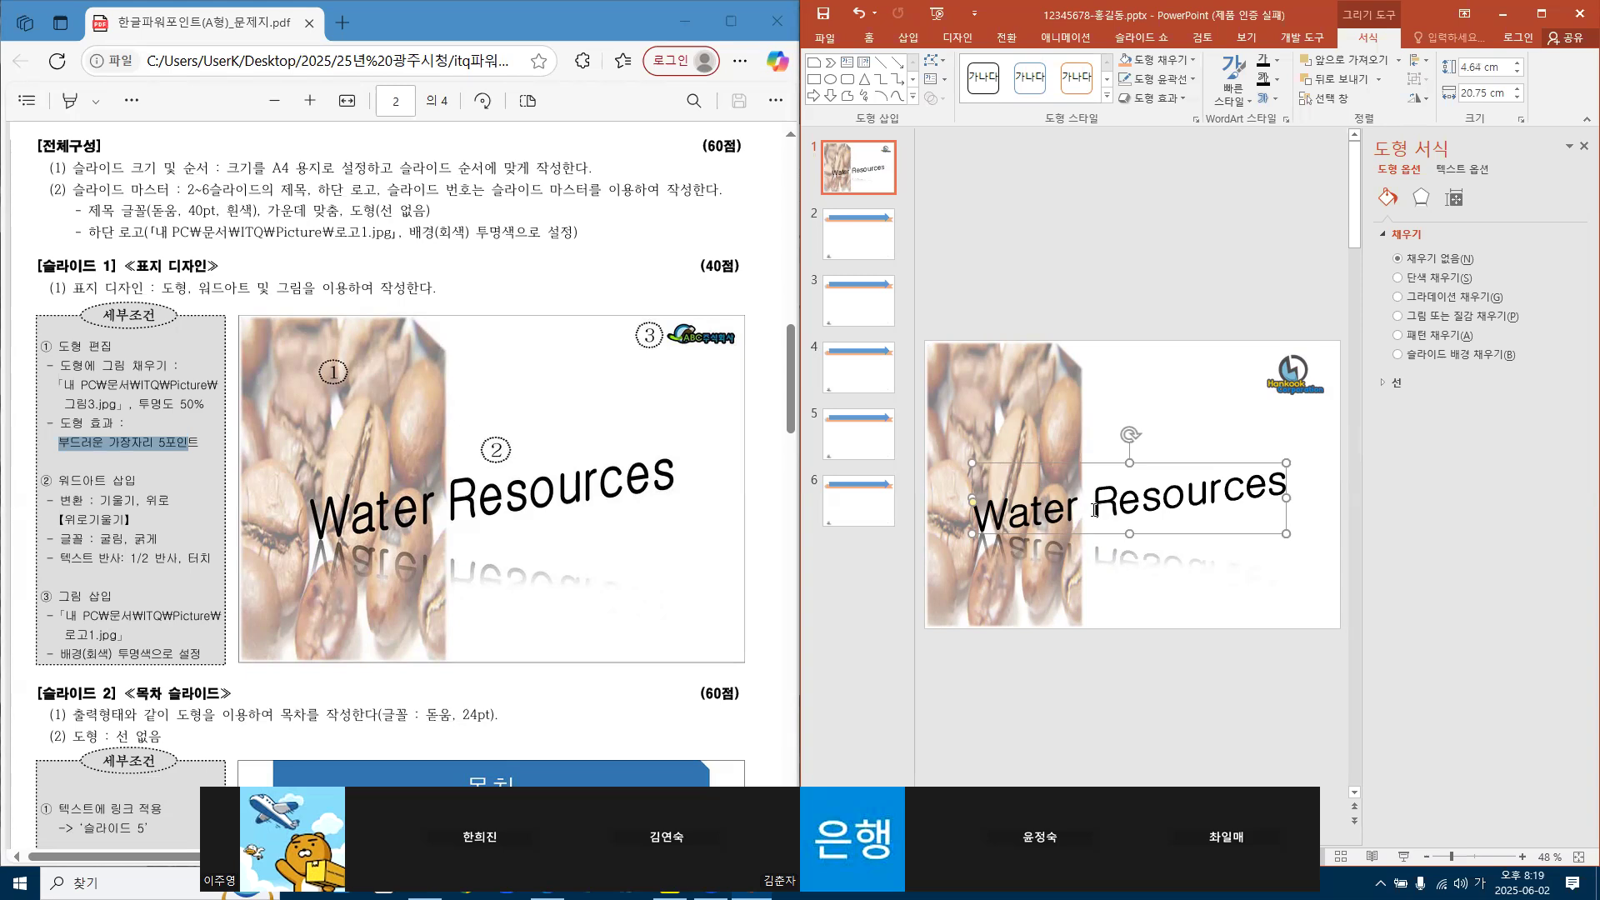
{"action": "left_click_drag", "start_coordinate": [1286, 497], "coordinate": [1275, 499]}
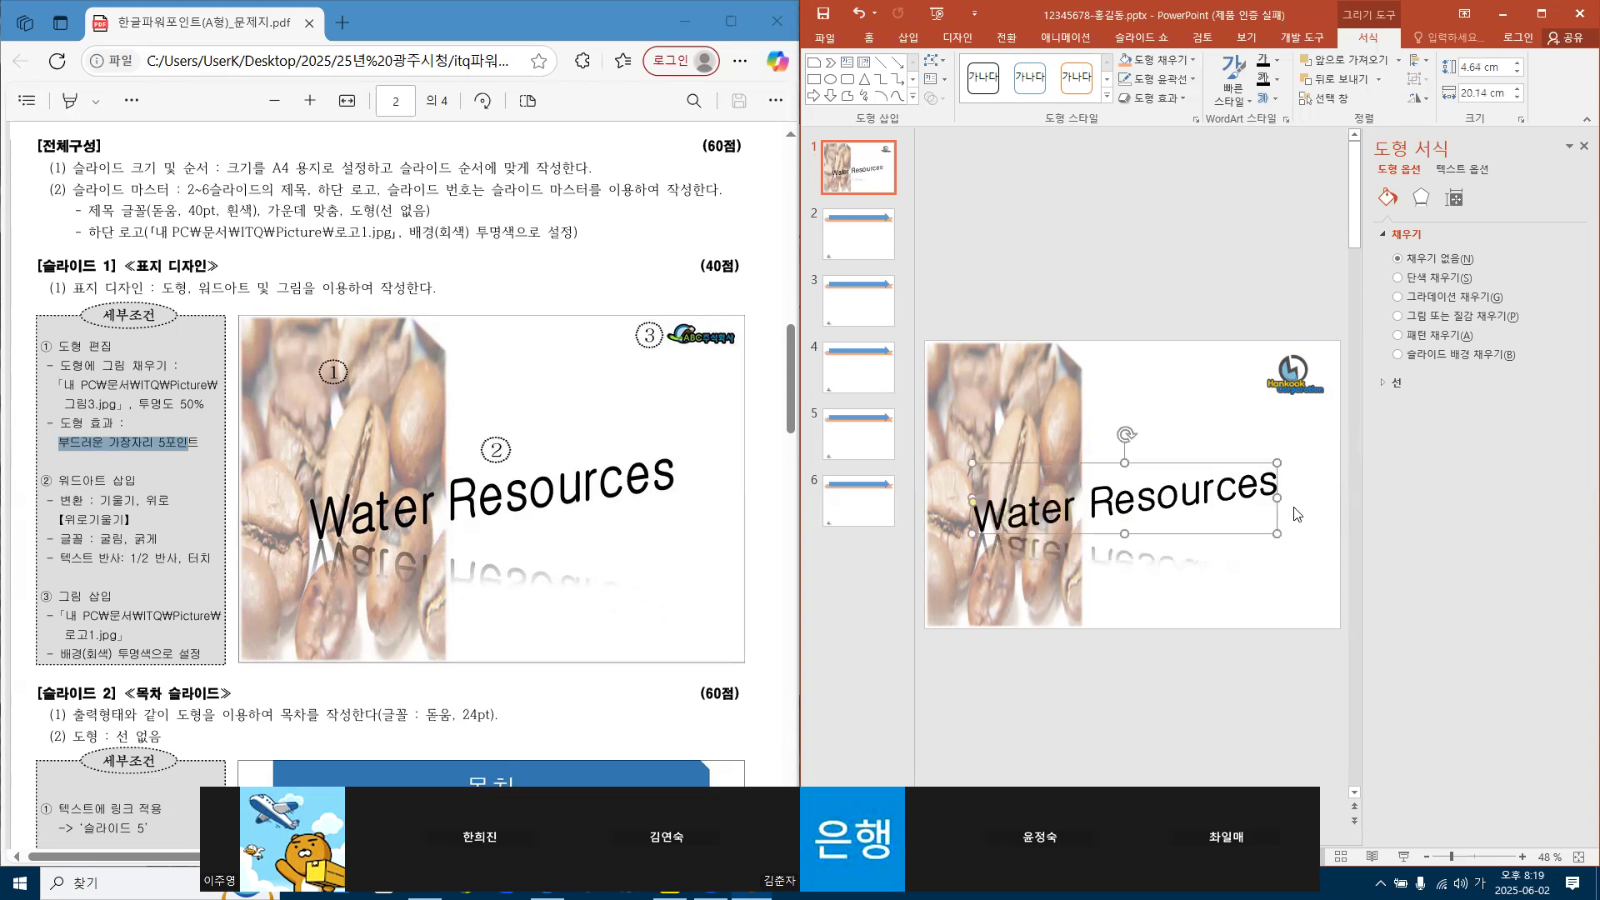
{"action": "left_click", "coordinate": [1327, 495]}
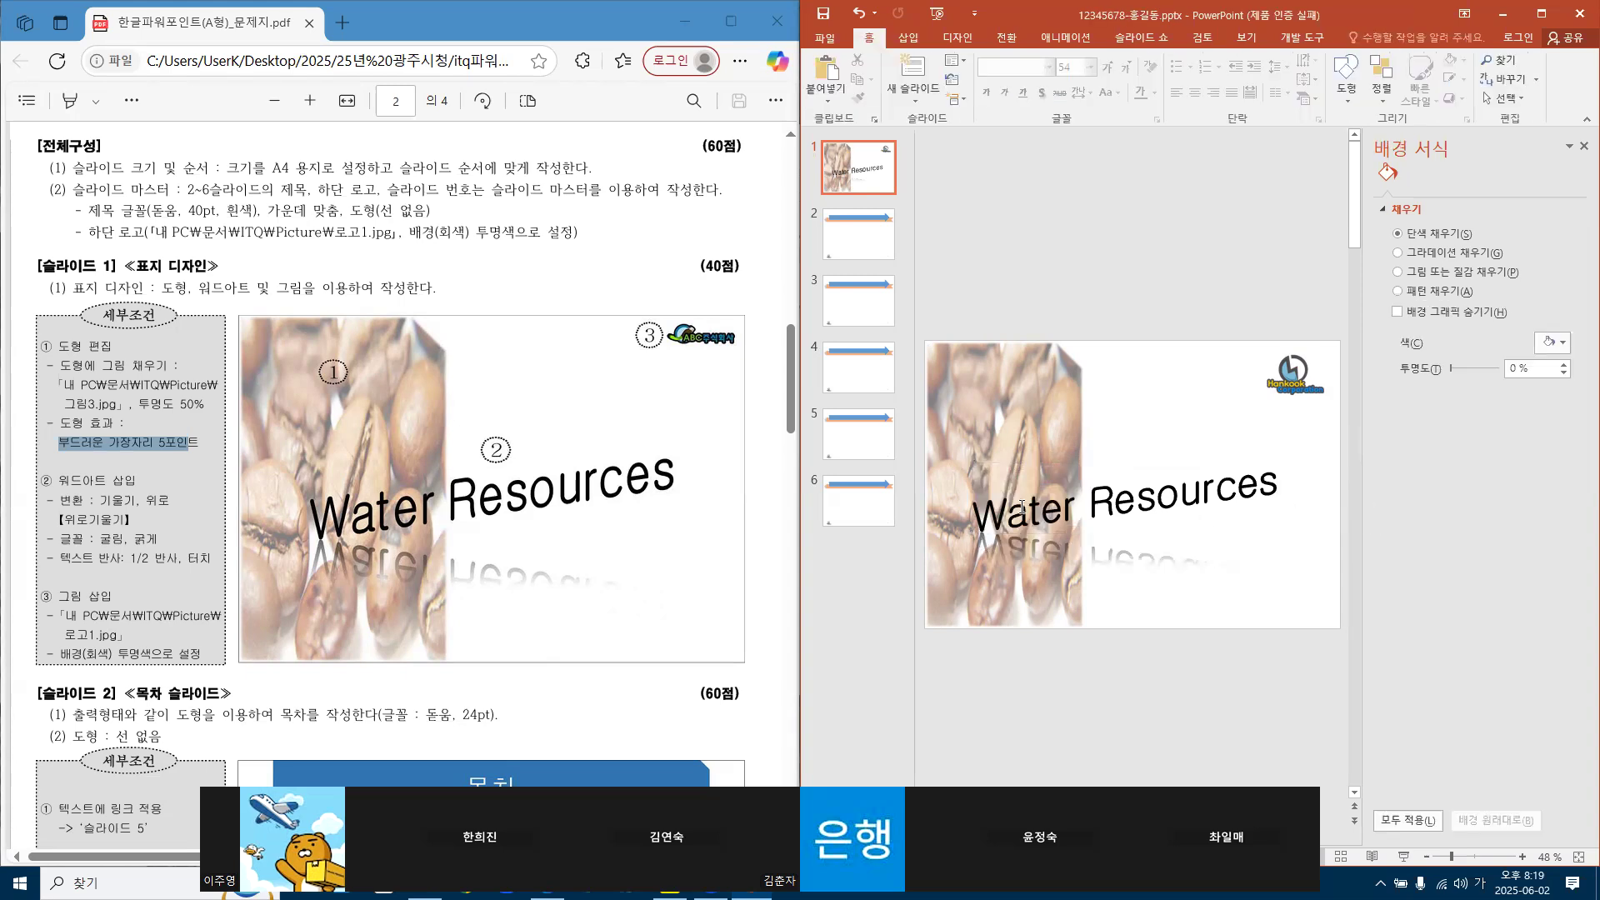
Narrow the "Water Resources" WordArt to about 19.9 cm and nudge it slightly up and right to match the sample cover
{"action": "left_click", "coordinate": [1270, 494]}
{"action": "left_click_drag", "start_coordinate": [1277, 498], "coordinate": [1273, 498]}
{"action": "left_click_drag", "start_coordinate": [1092, 461], "coordinate": [1096, 460]}
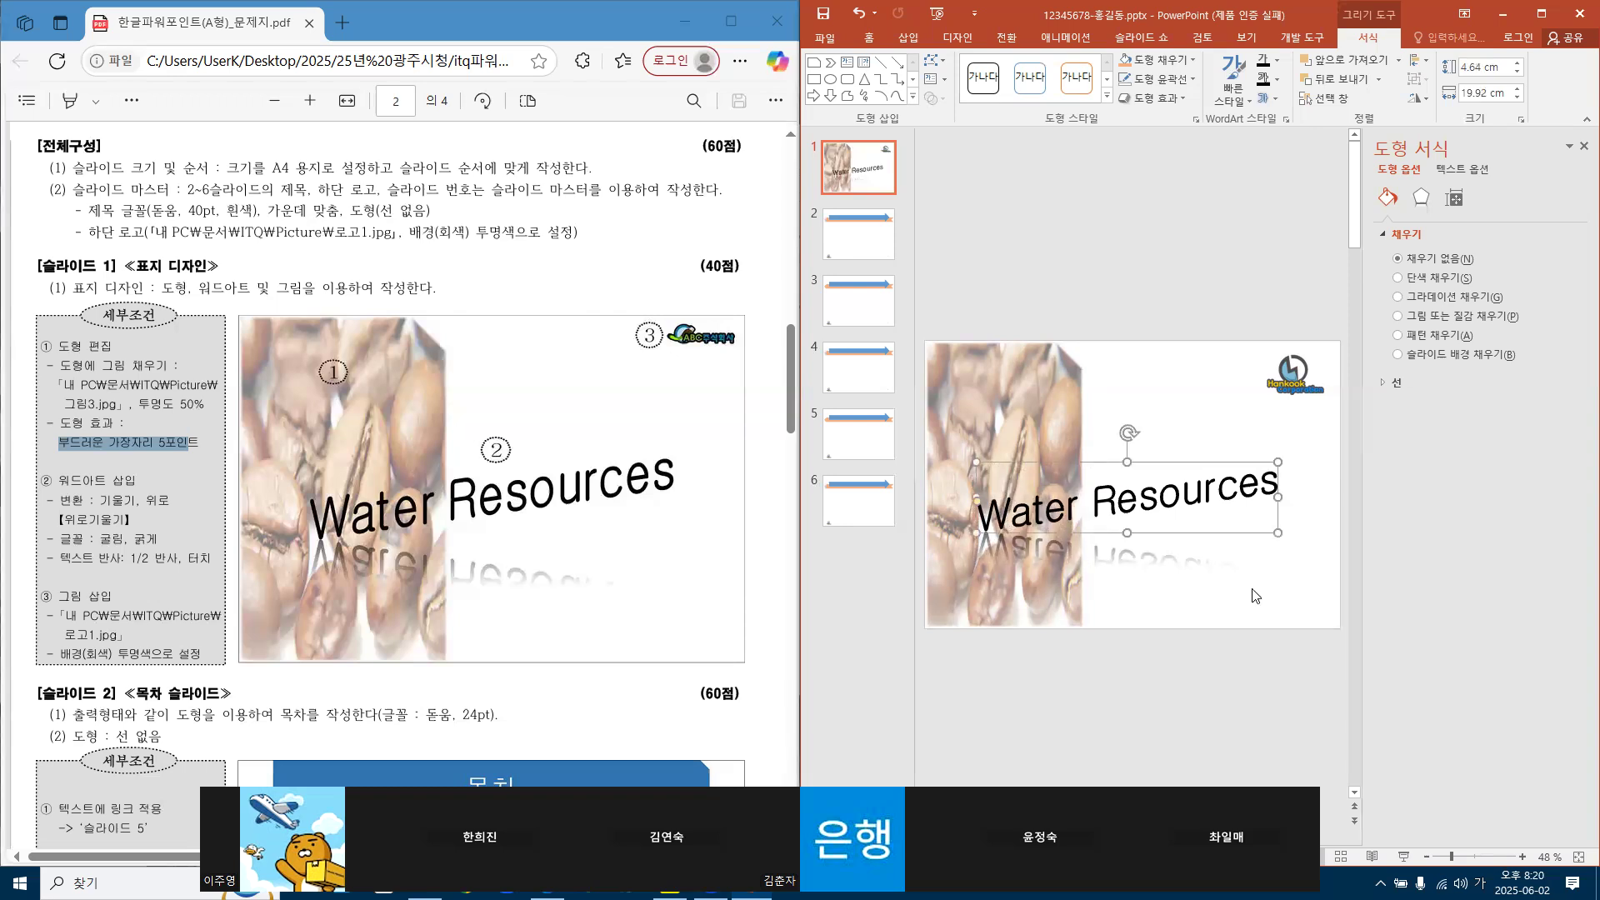
{"action": "left_click_drag", "start_coordinate": [1209, 460], "coordinate": [1210, 452]}
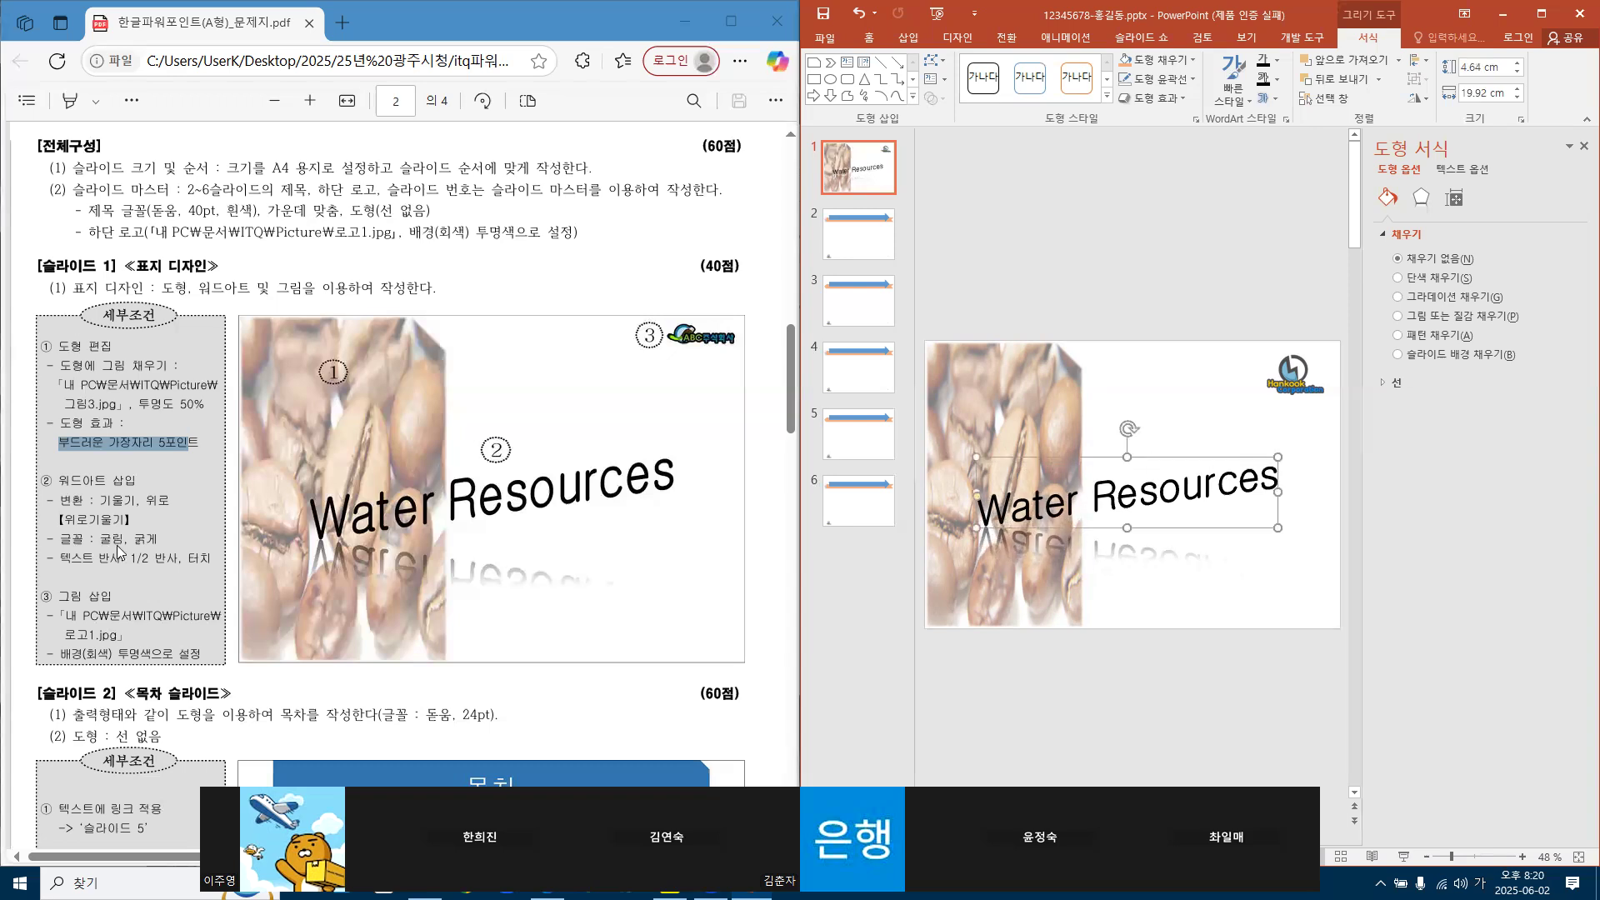
{"action": "left_click", "coordinate": [1248, 608]}
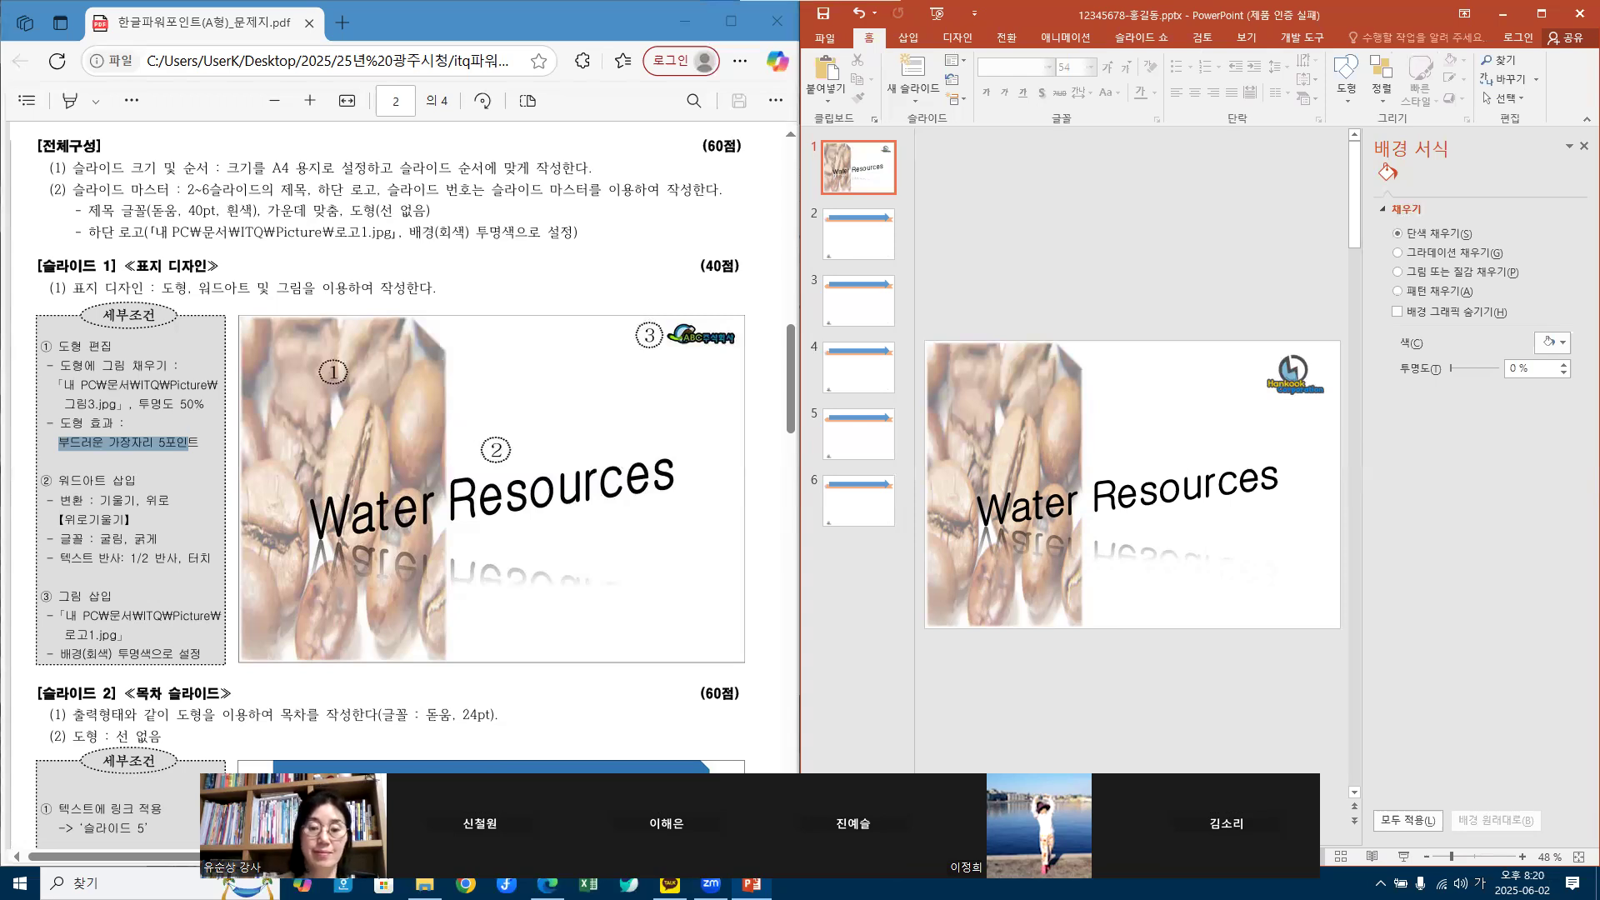
Take a screen capture with the exam PDF and the slide 1 cover side by side
{"action": "key", "text": "super+shift+s"}
{"action": "left_click", "coordinate": [838, 25]}
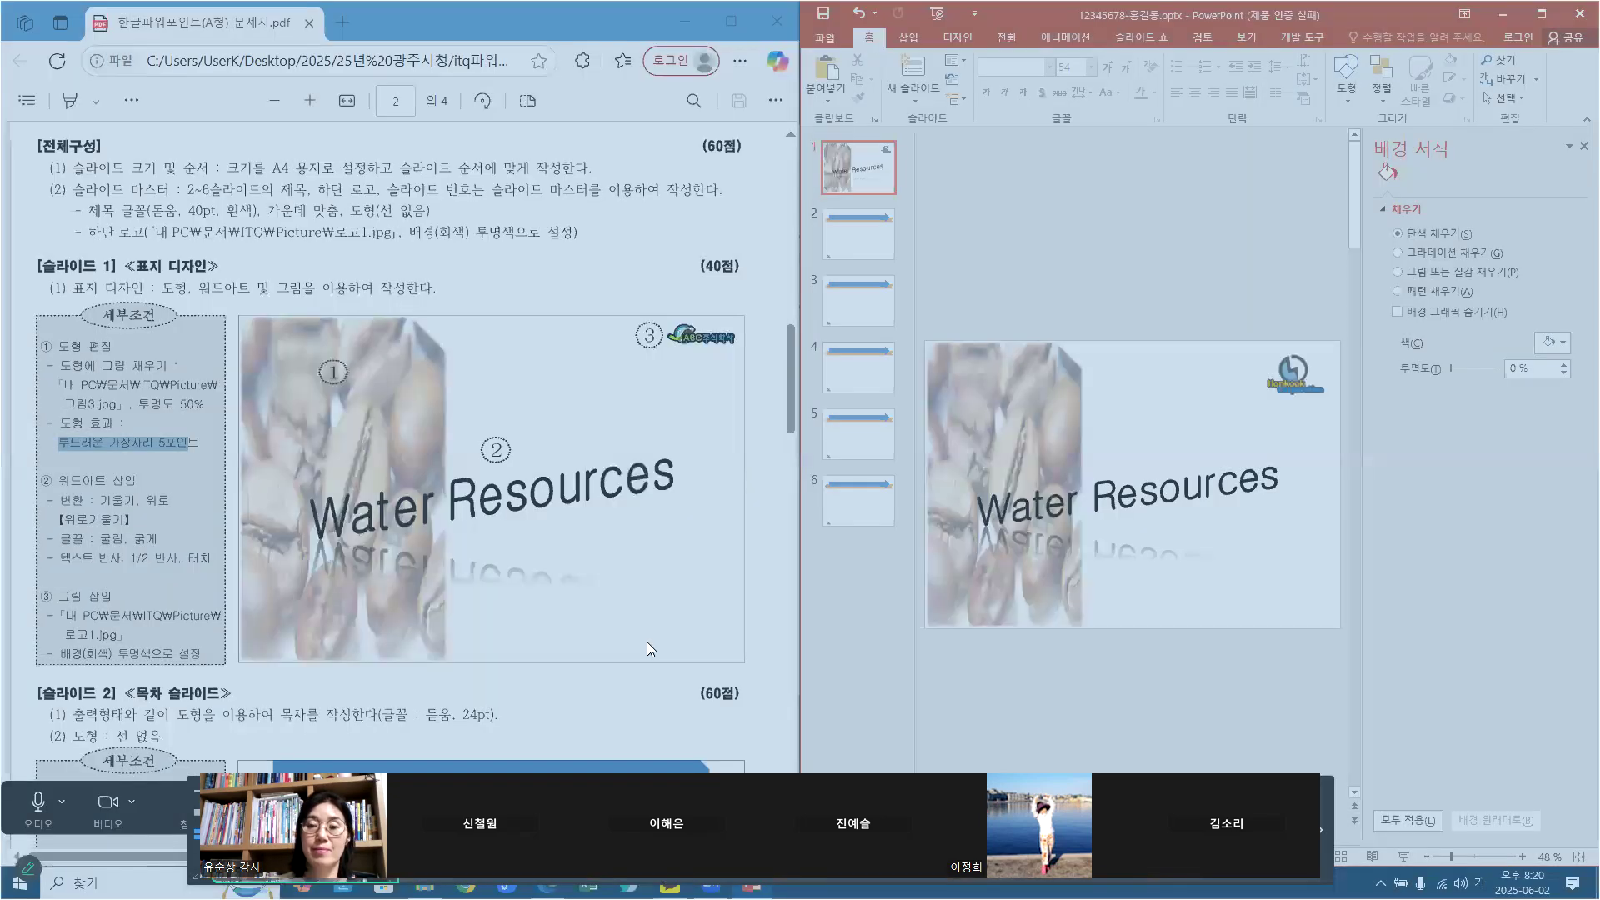